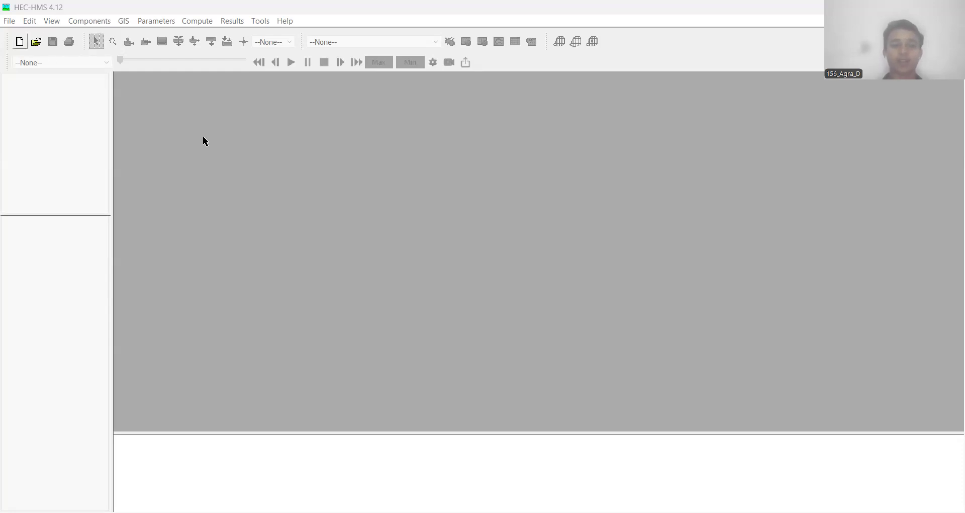
Start a new project and name it BENDUNGAN SITAKKURAK.
left_click(20, 42)
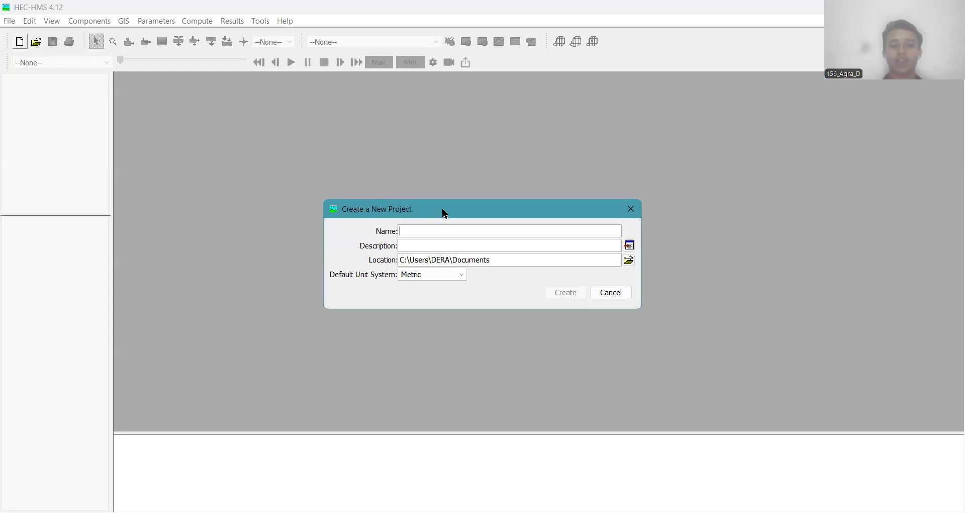
left_click_drag(446, 213, 384, 172)
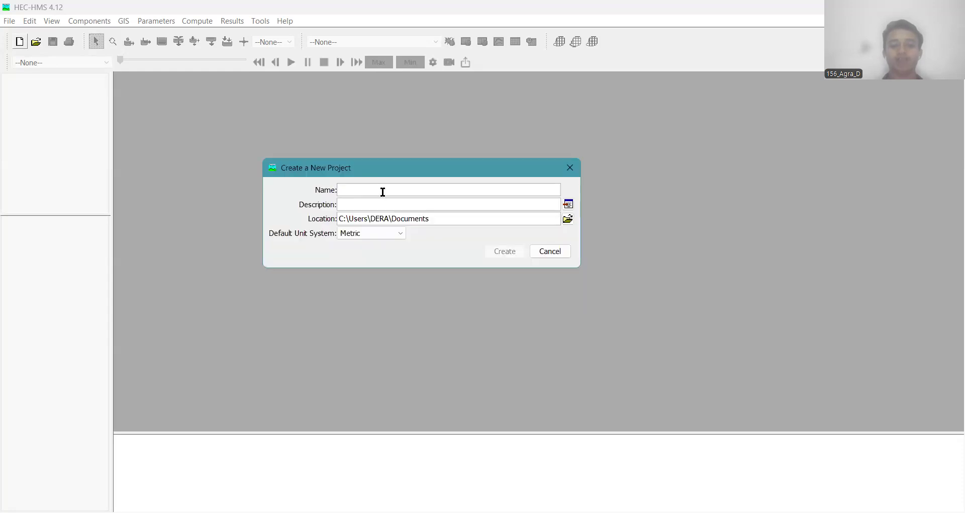
left_click(383, 192)
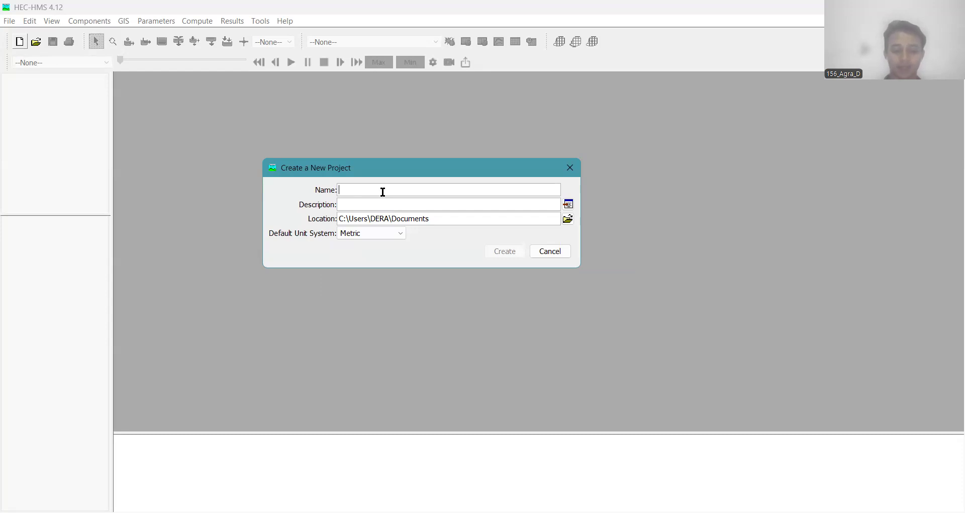
type("BENDUNG")
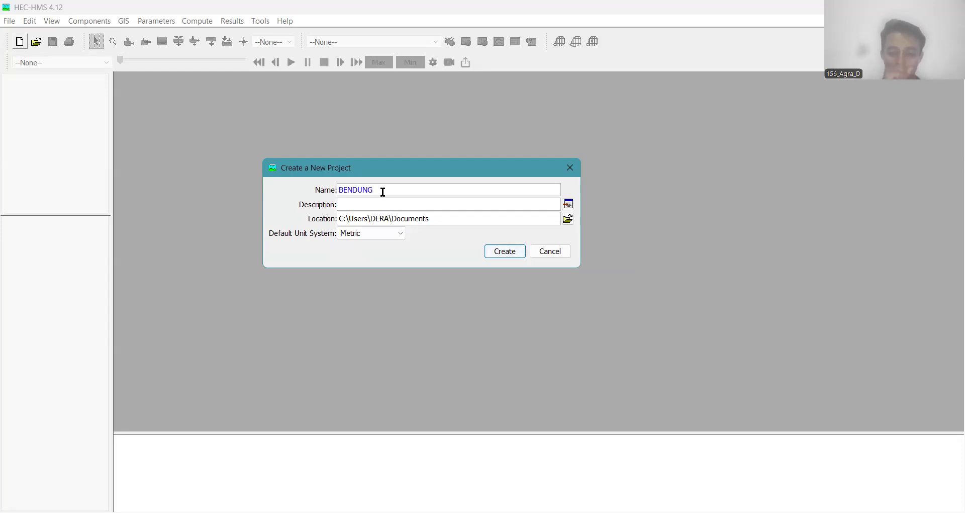
type("AN SITAKKURAK")
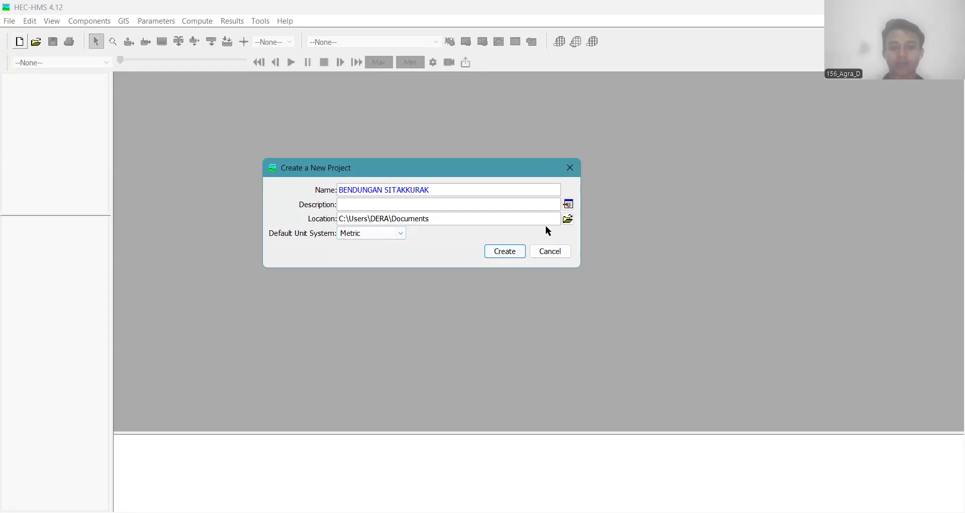
Browse for the new project's location and go to the Downloads (Unduhan) folder.
left_click(569, 219)
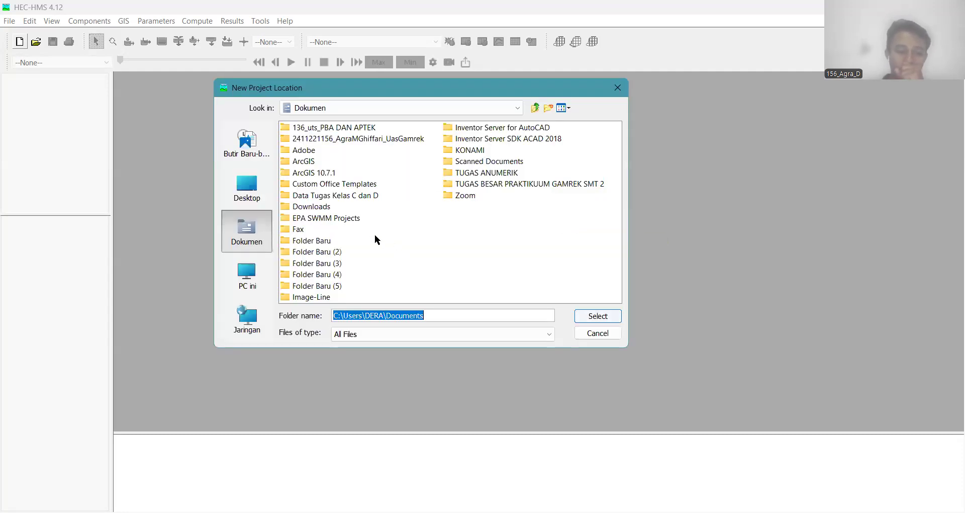
left_click(342, 107)
scroll(337, 202, "down", 2)
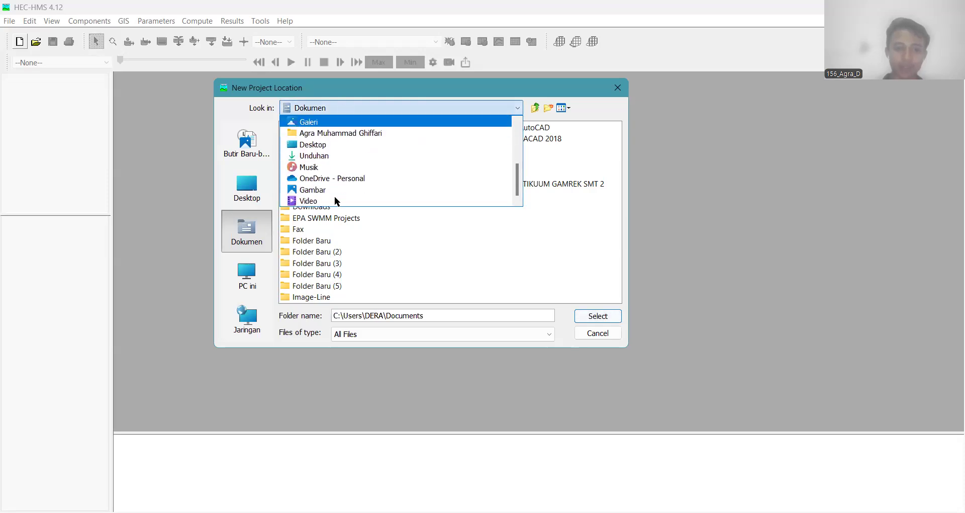
left_click(323, 154)
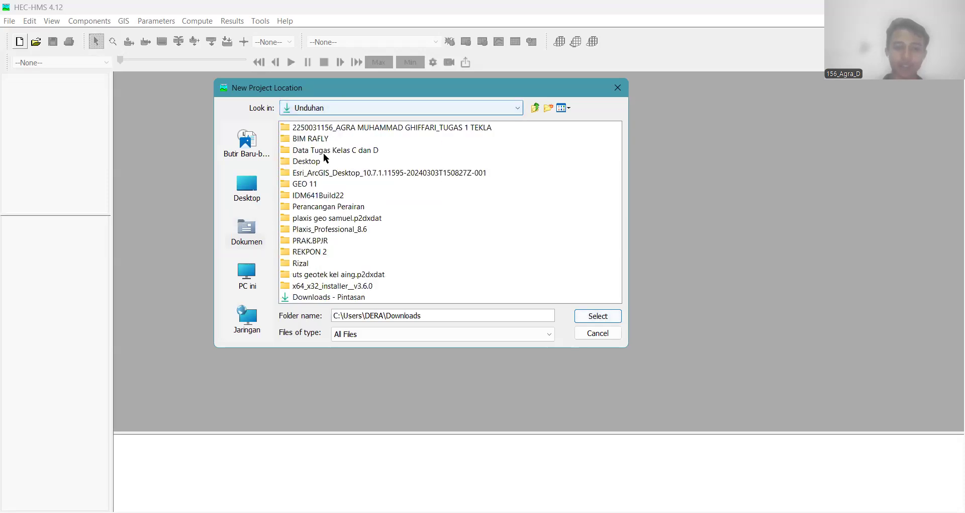
double_click(324, 152)
left_click(503, 108)
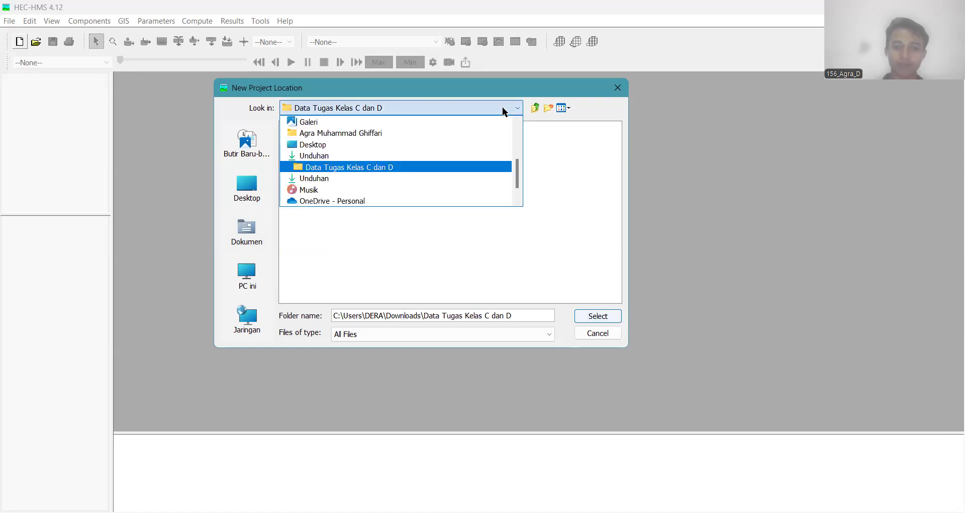
left_click(395, 186)
left_click(439, 108)
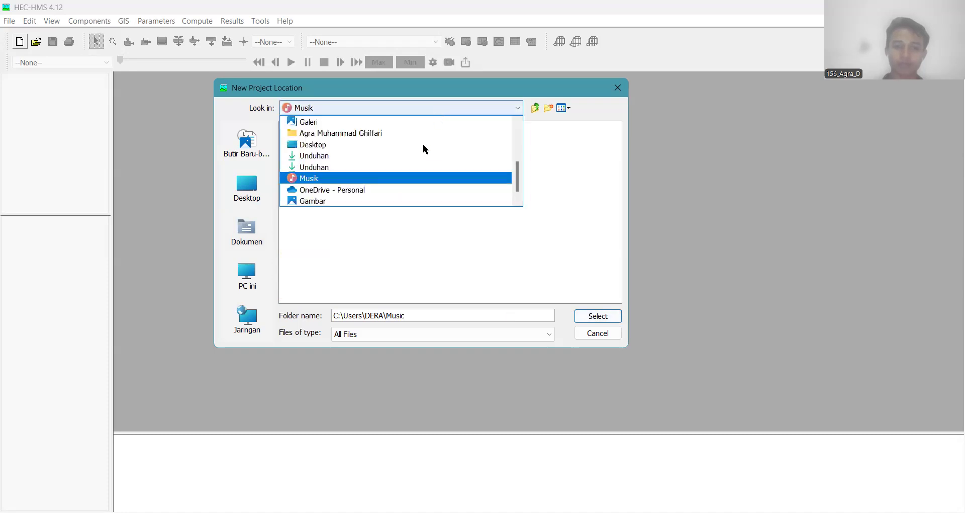
left_click(397, 168)
Choose the folder listed directly below REKPON 2 in Downloads as the project location and create the project with metric units.
left_click(301, 263)
left_click(306, 264)
left_click(345, 264)
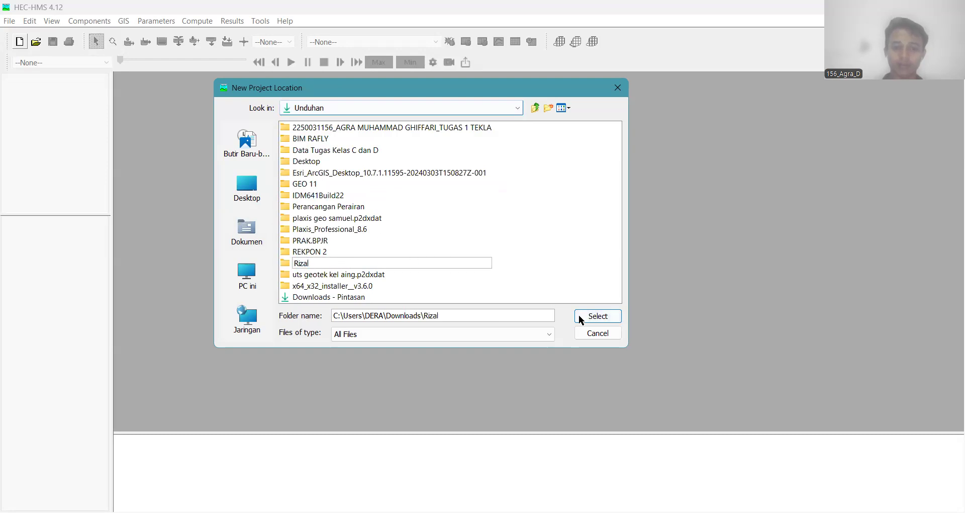
left_click(475, 273)
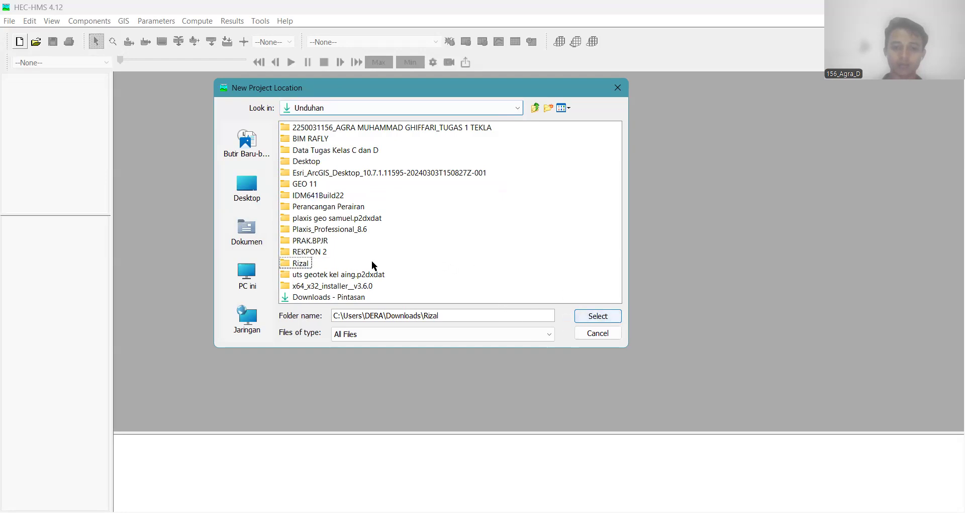
left_click(607, 317)
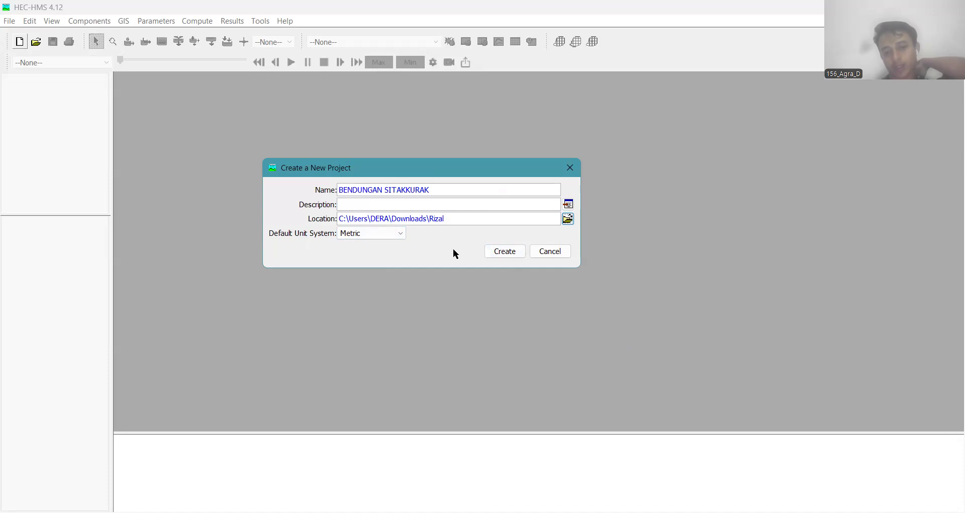
left_click(499, 255)
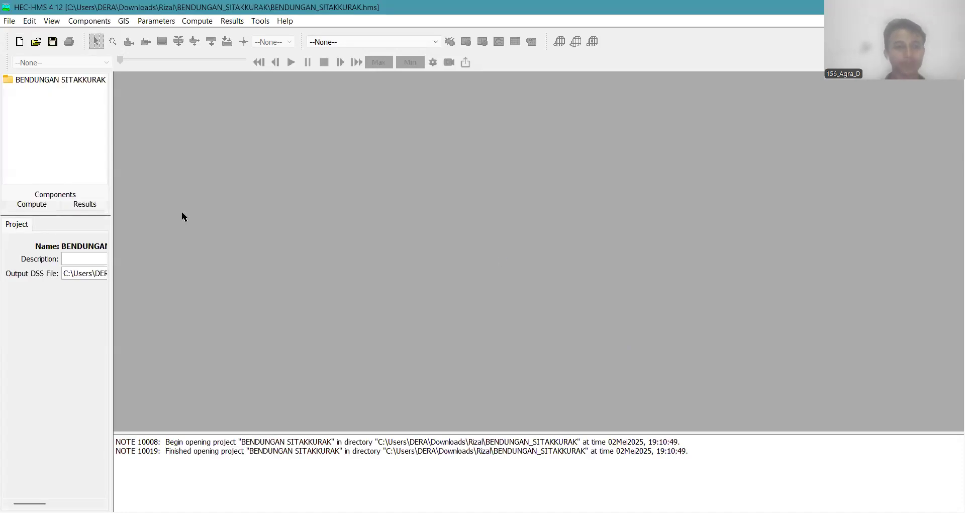
left_click(45, 78)
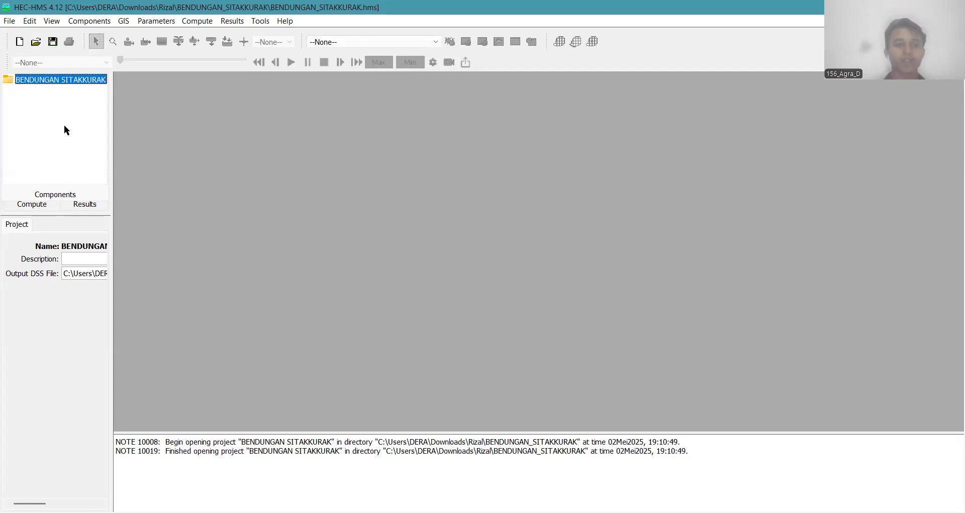
left_click(157, 21)
left_click(117, 20)
left_click(167, 21)
left_click(114, 22)
Create a new basin model named BENDUNGAN SITAKKURAK in the Basin Model Manager.
left_click(89, 22)
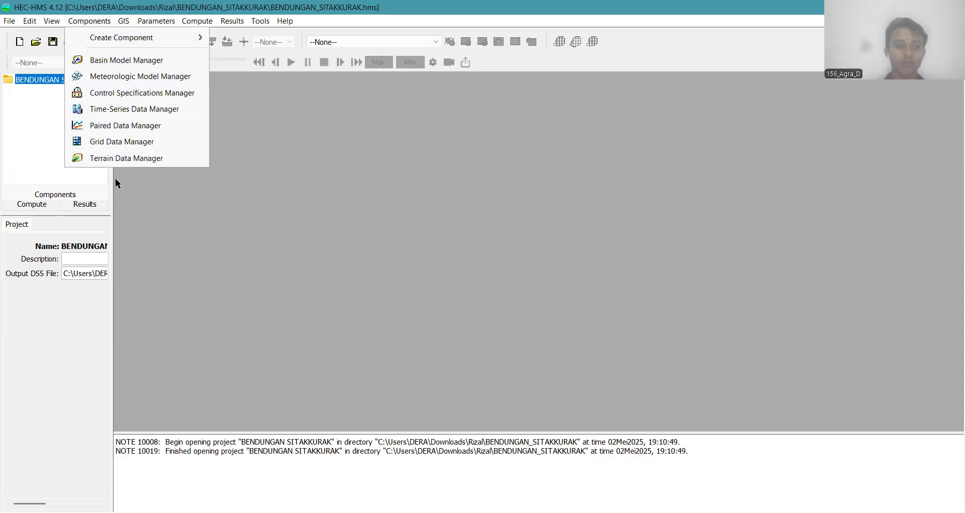
left_click(144, 66)
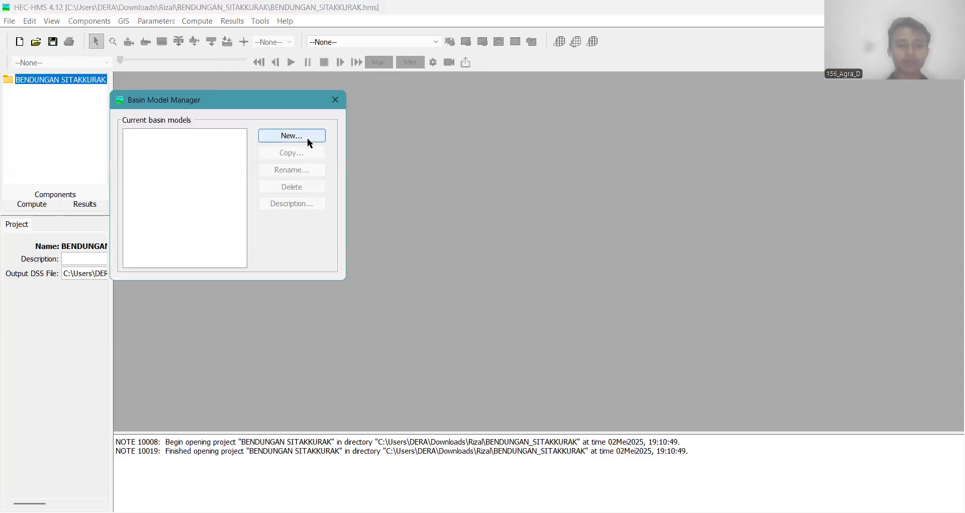
left_click(309, 141)
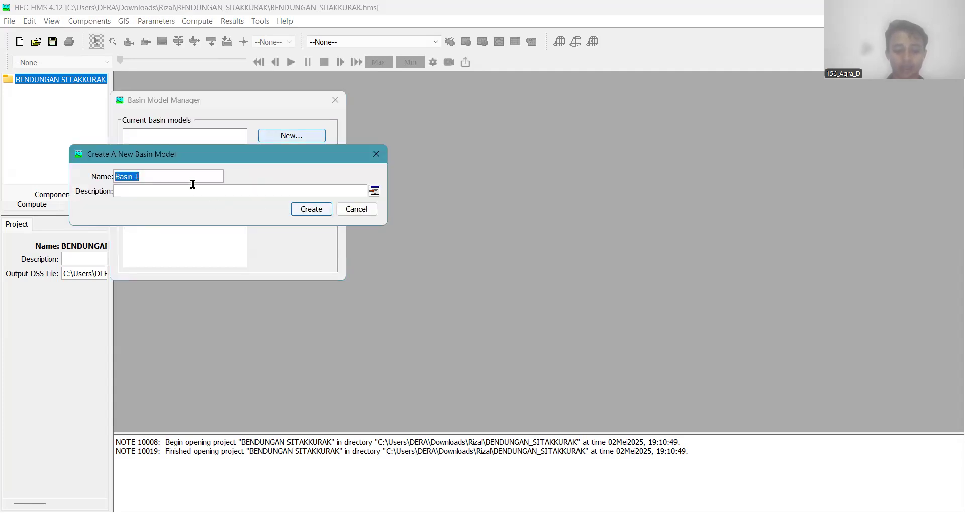
type("BENDUNGA")
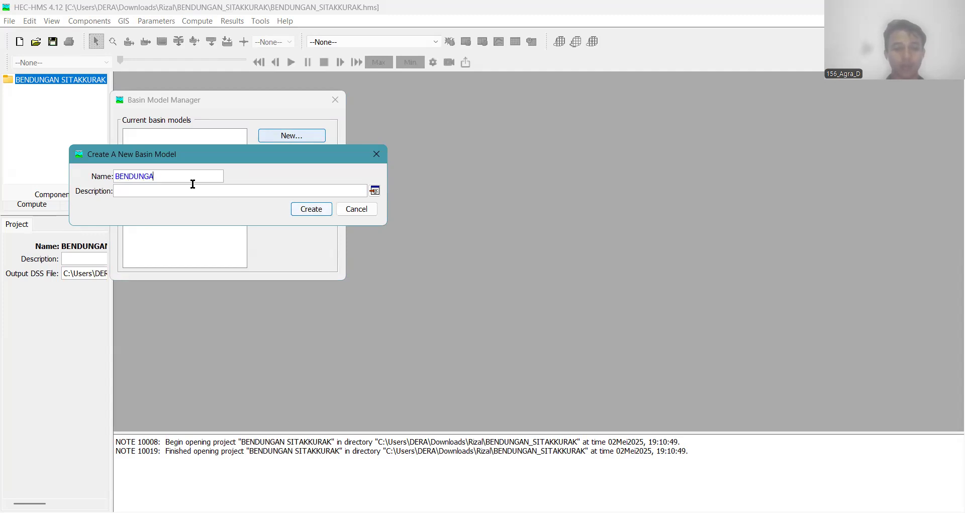
type("N SITAKKURAK")
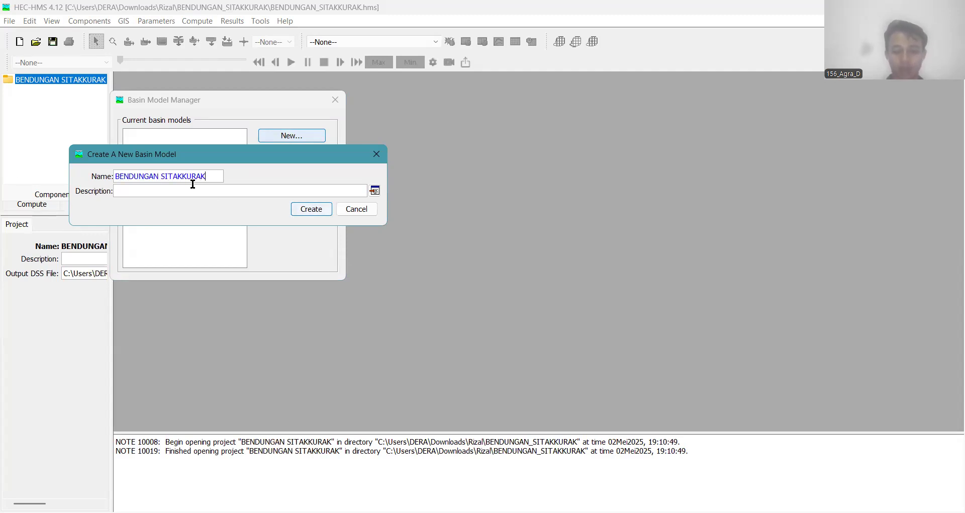
left_click(324, 211)
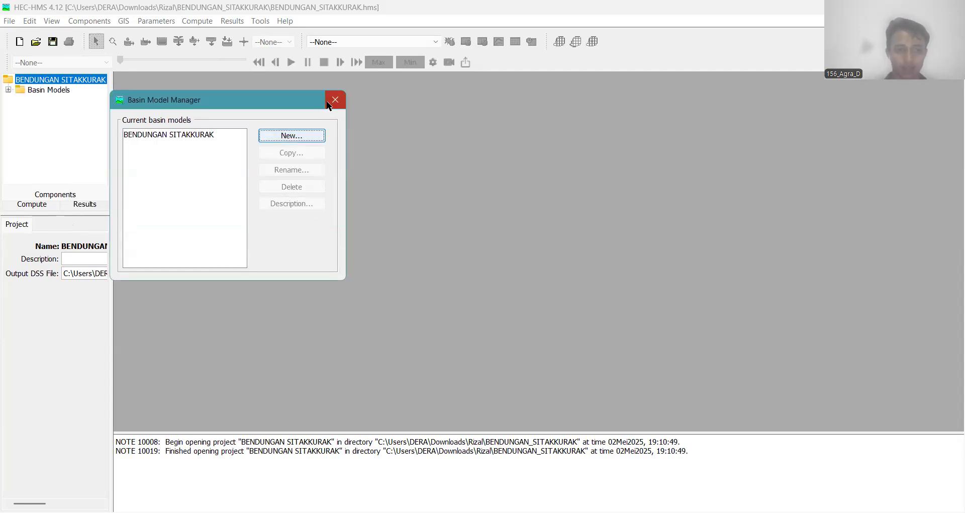
Close the Basin Model Manager and open the BENDUNGAN SITAKKURAK basin model from the project tree.
left_click(34, 89)
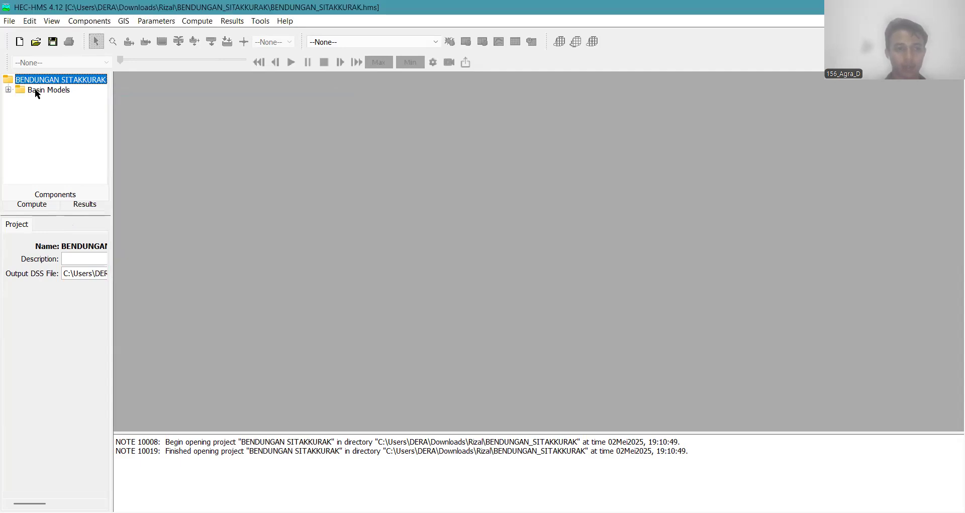
double_click(35, 88)
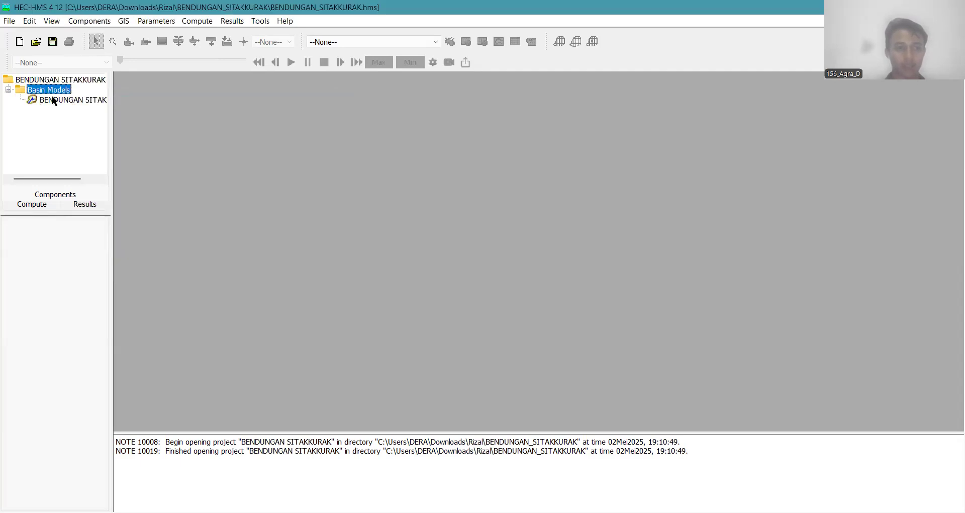
double_click(55, 100)
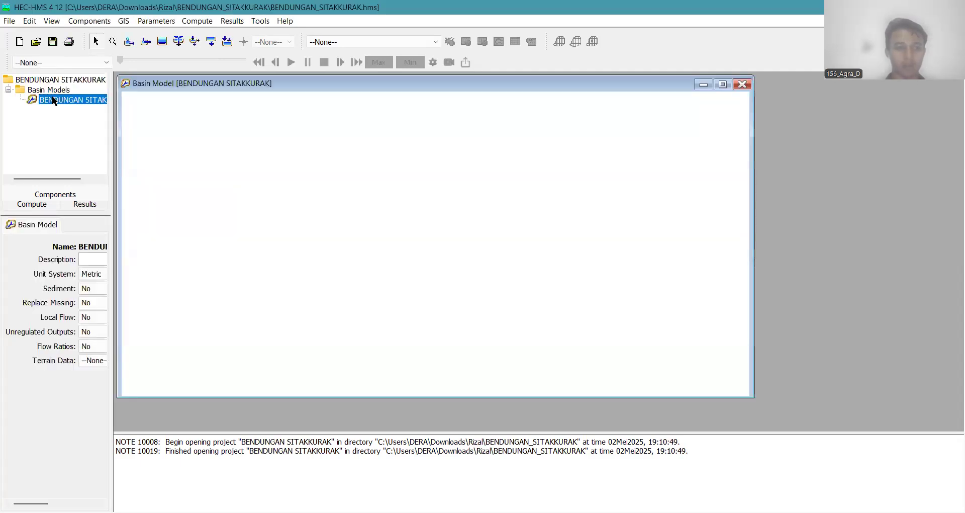
left_click(203, 21)
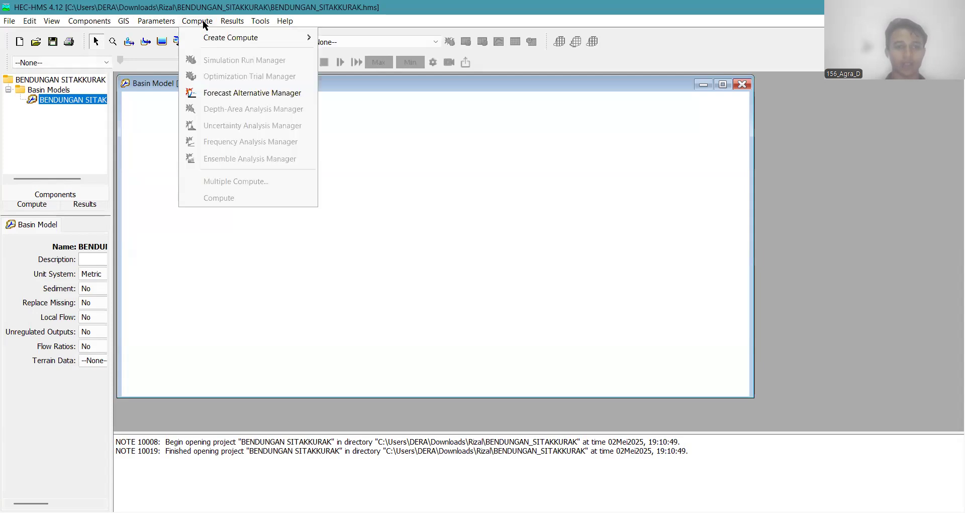
mouse_move(216, 39)
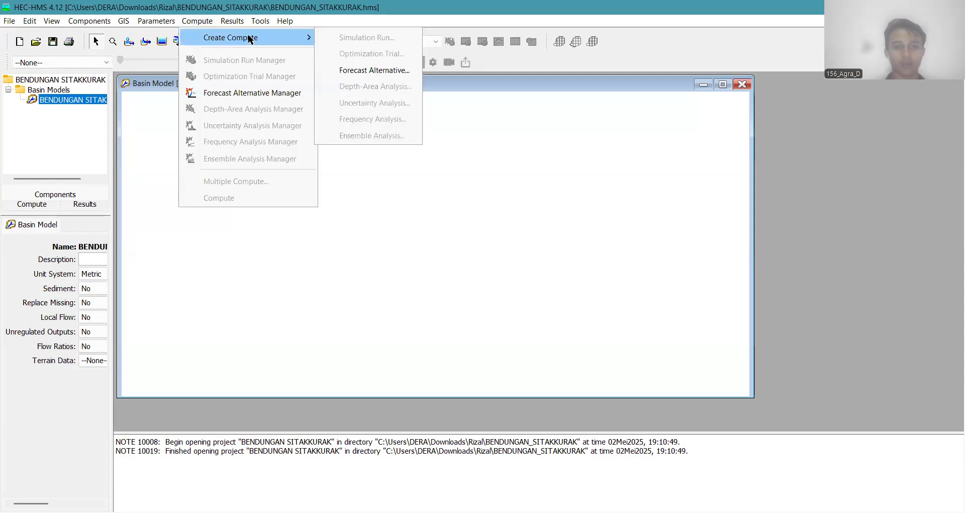
left_click(161, 22)
Set the basin model's coordinate system from the file WGS 1984 UTM Zone 47N.prj.
left_click(122, 19)
left_click(119, 19)
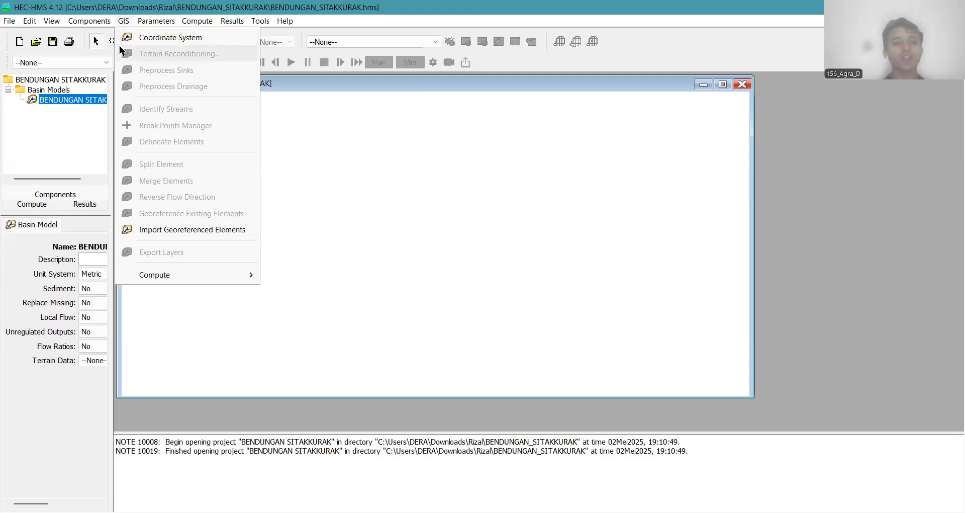
left_click(149, 38)
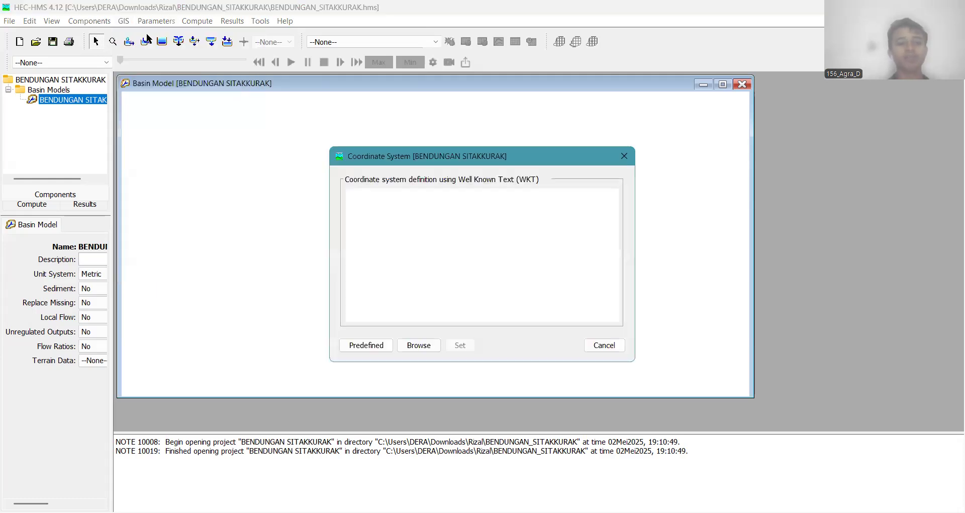
left_click(435, 349)
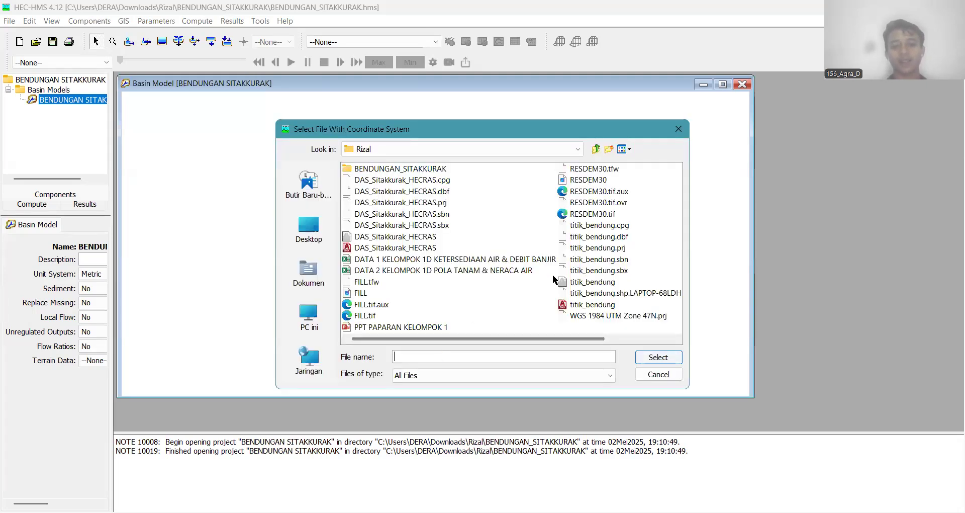
scroll(554, 265, "right", 3)
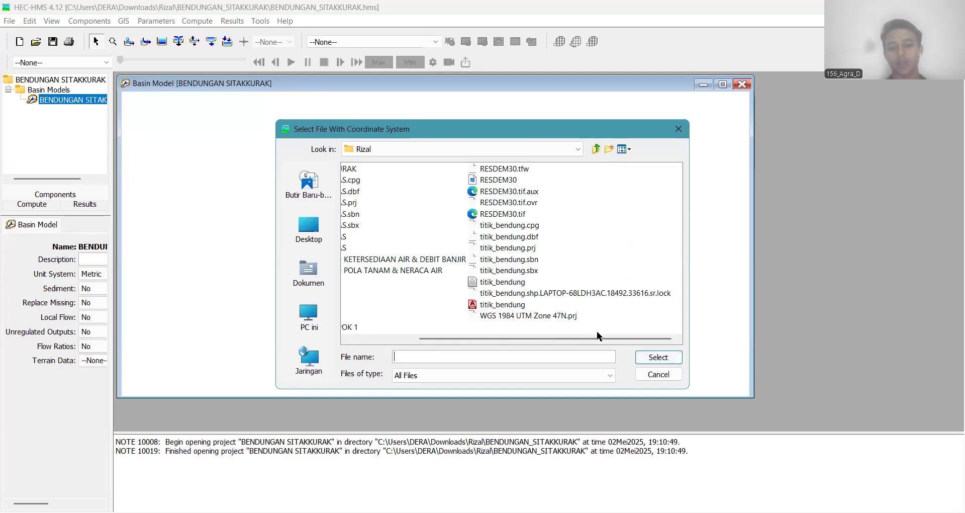
left_click(553, 315)
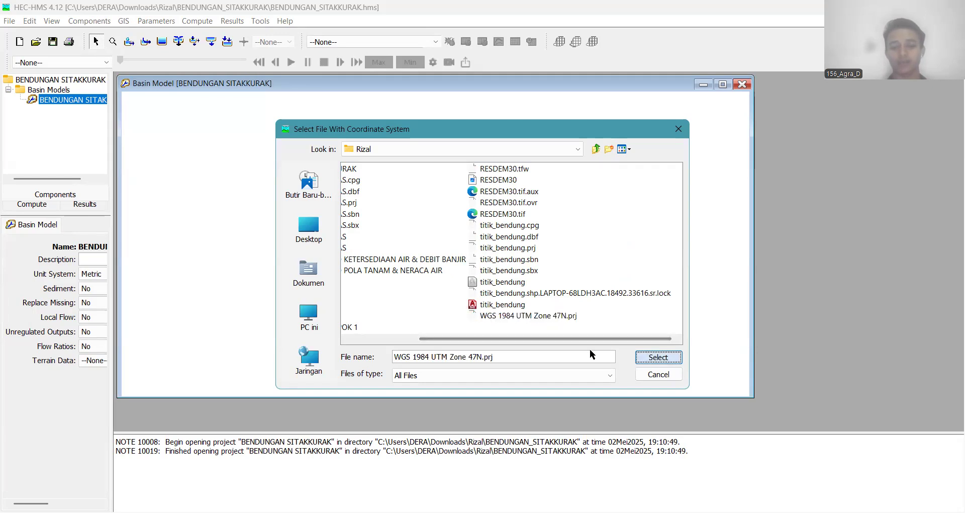
left_click(652, 360)
left_click(462, 346)
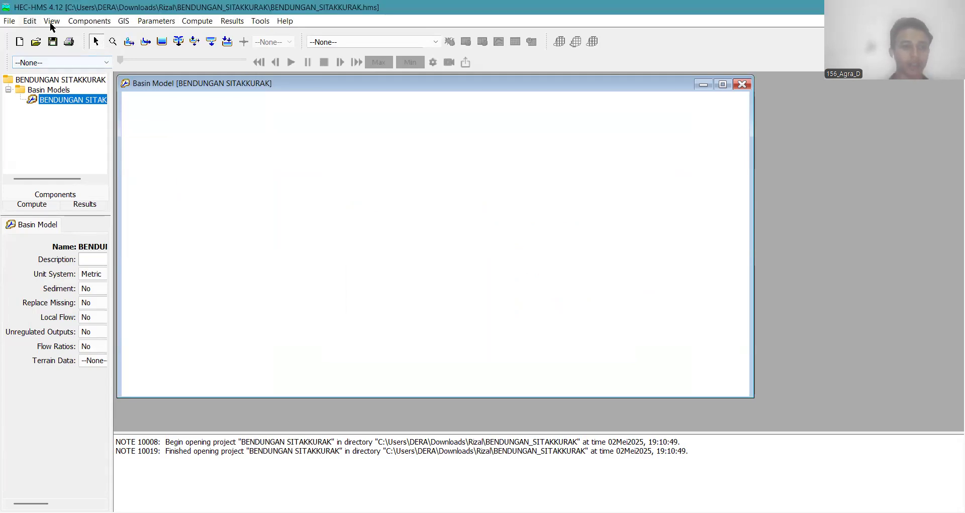
Start a new terrain data component named DEM30 in the Terrain Data Manager.
left_click(79, 21)
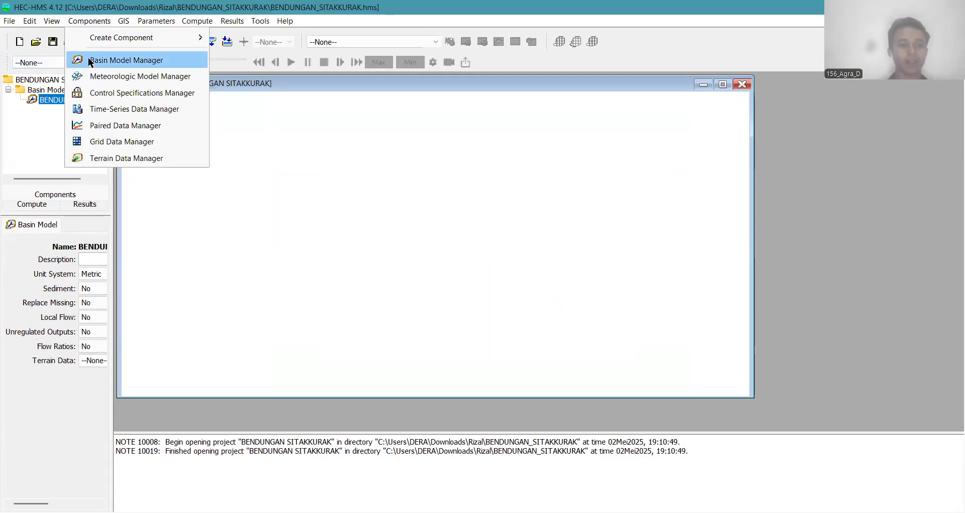
left_click(110, 154)
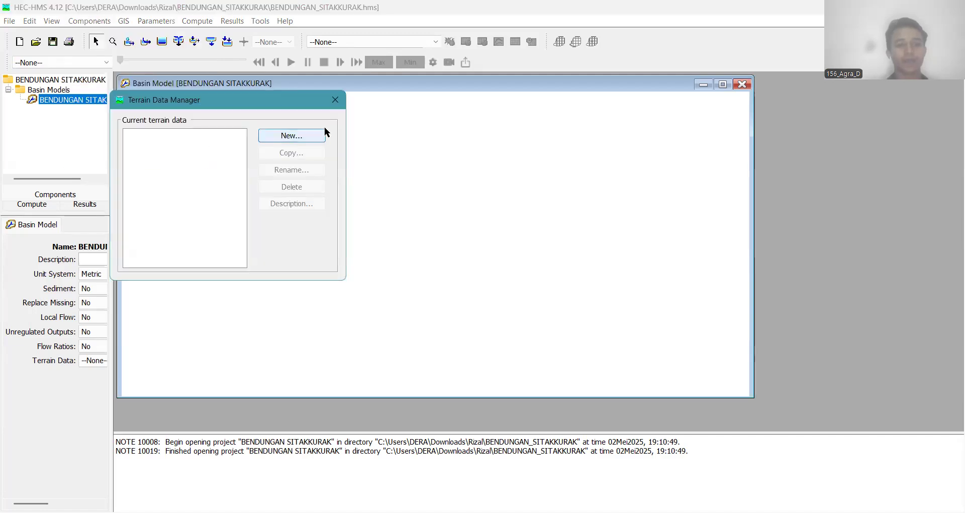
left_click(317, 136)
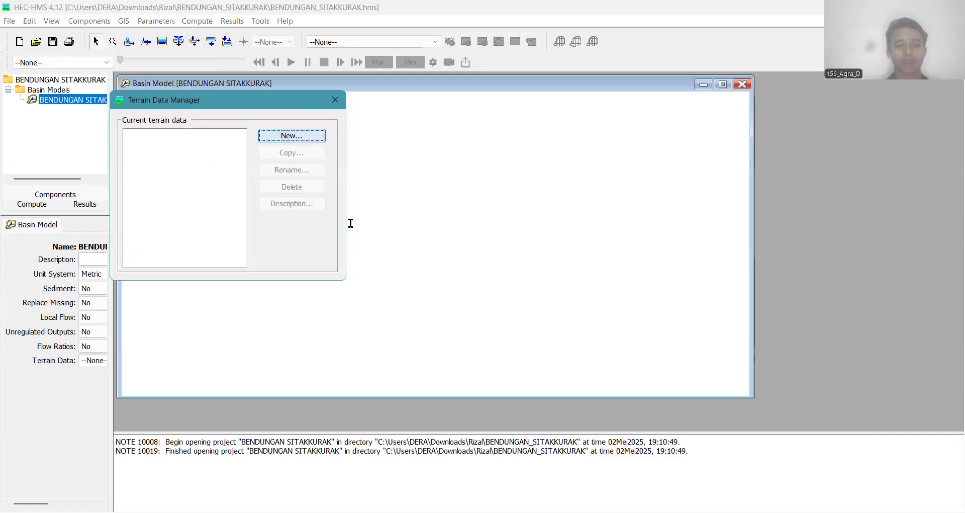
left_click_drag(352, 218, 275, 219)
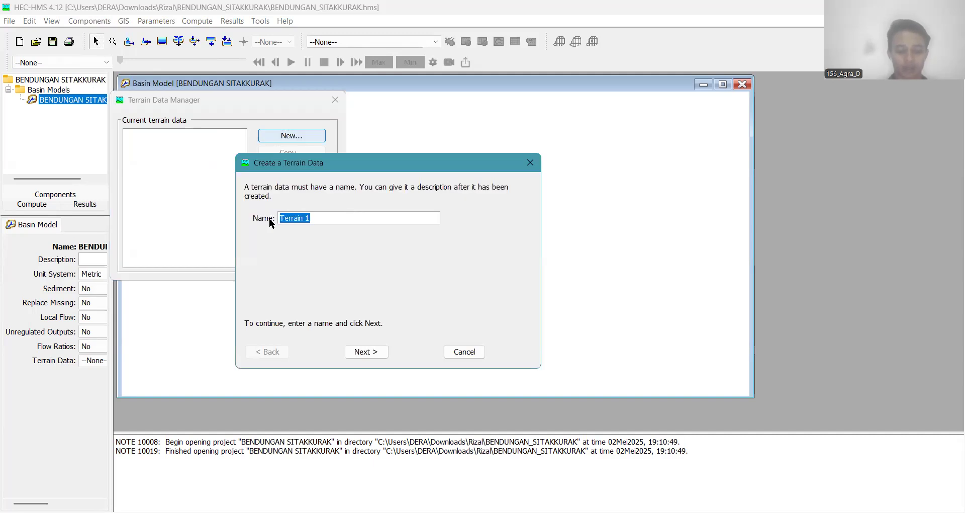
type("DE")
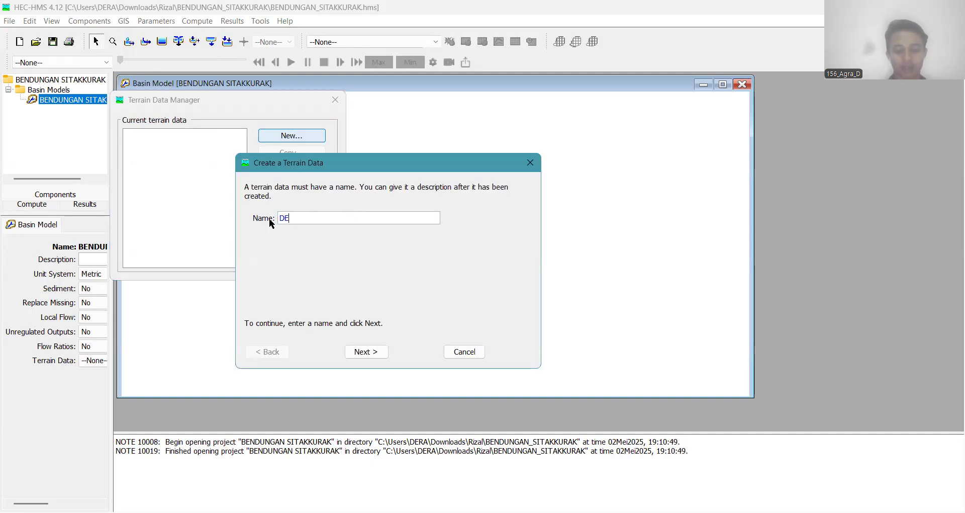
type("M30")
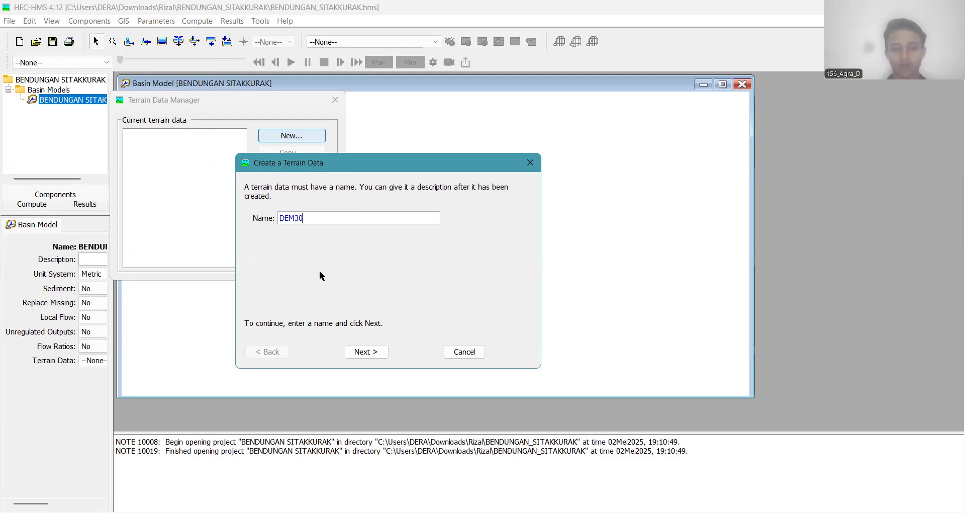
left_click(367, 351)
Browse for the elevation raster in the folder listed directly below REKPON 2 in Downloads.
left_click(358, 227)
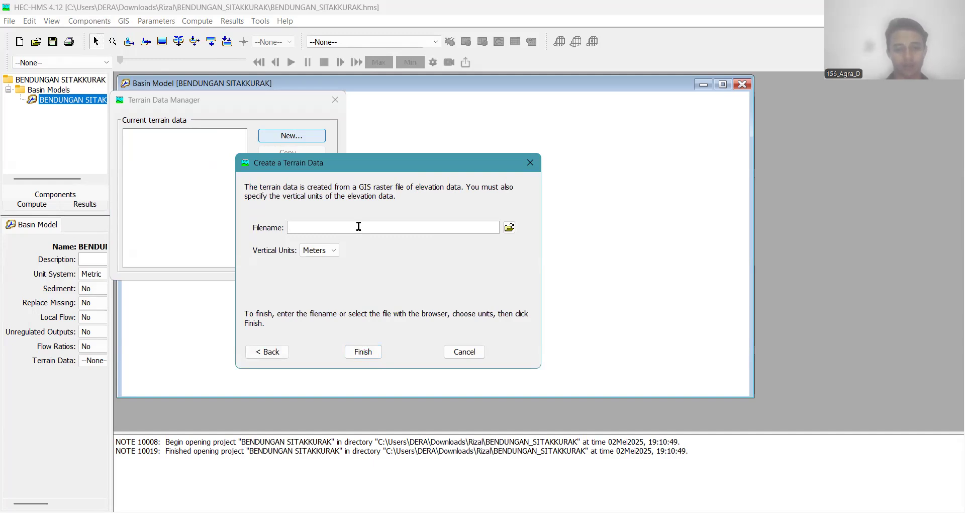
left_click(508, 227)
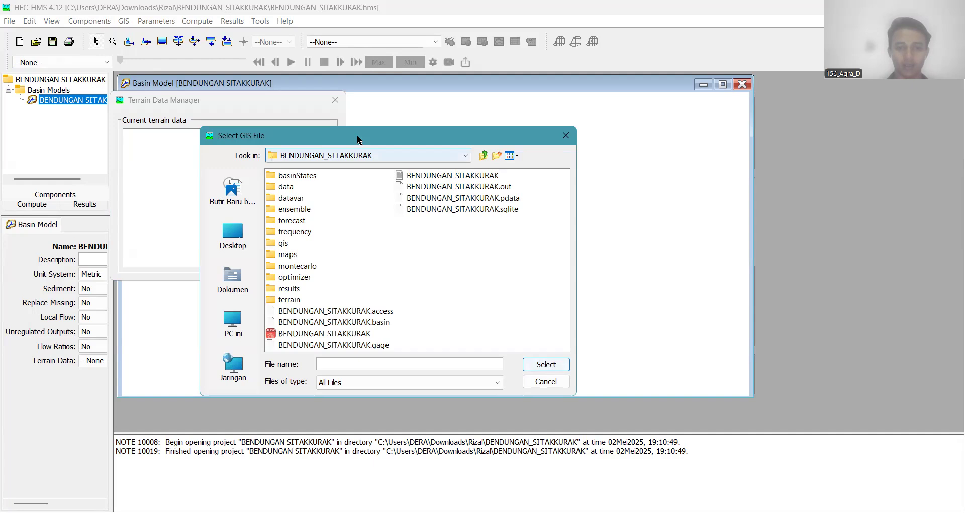
left_click(353, 158)
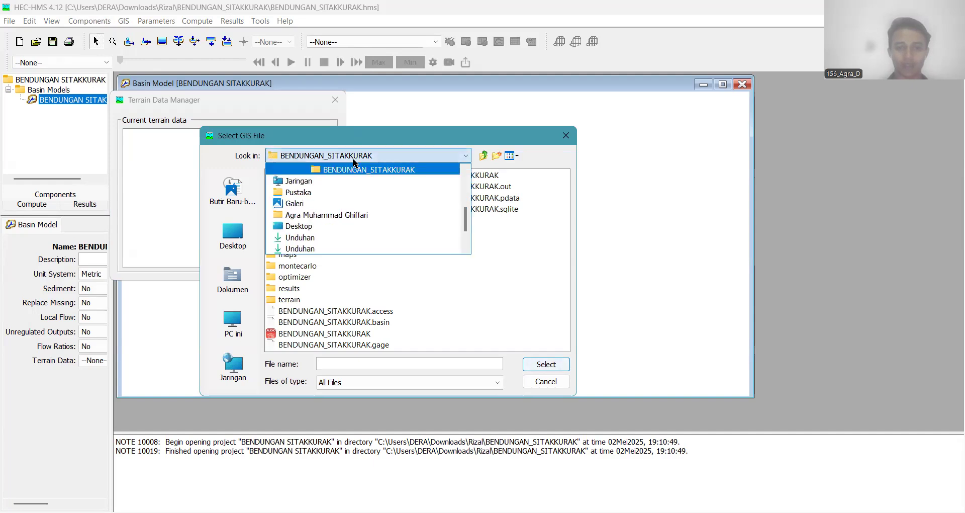
left_click(340, 239)
left_click(291, 311)
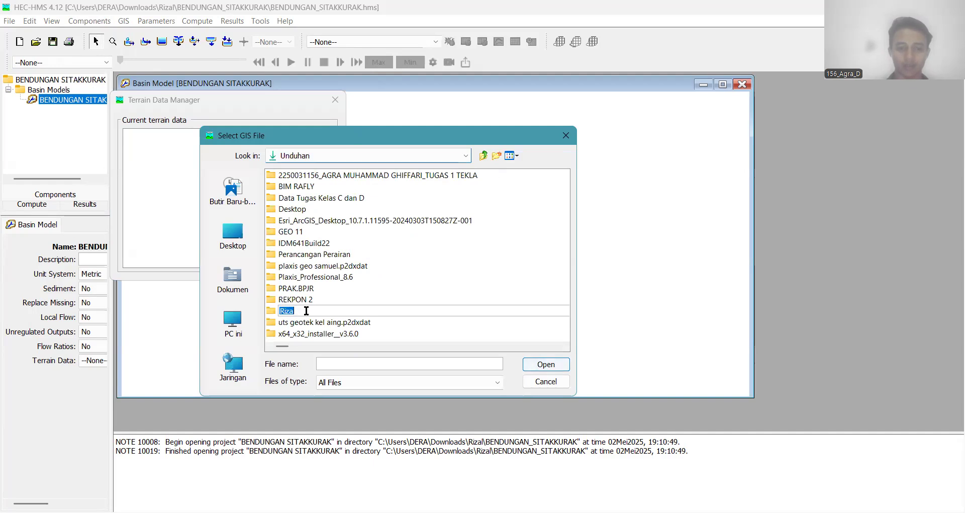
double_click(270, 310)
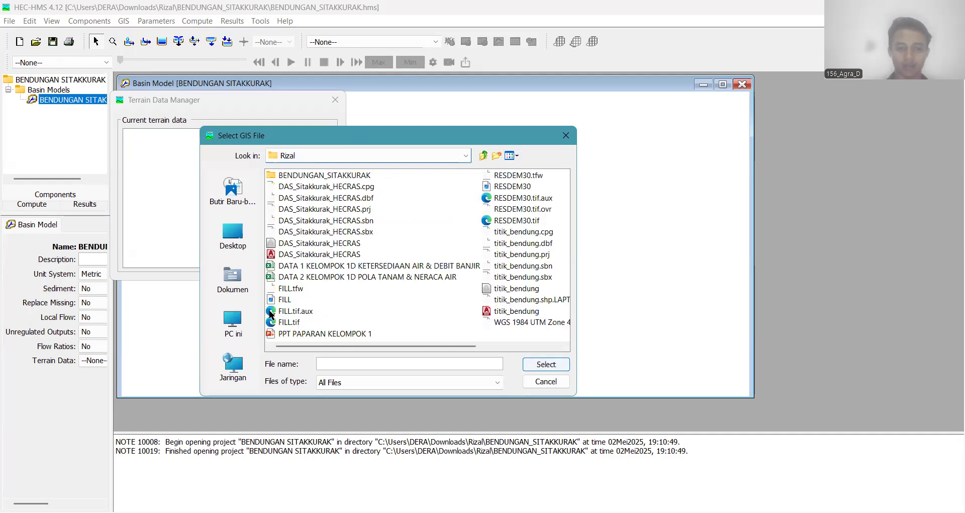
Choose RESDEM30.tif as the elevation raster, finish creating the terrain data and close the Terrain Data Manager.
scroll(461, 316, "left", 5)
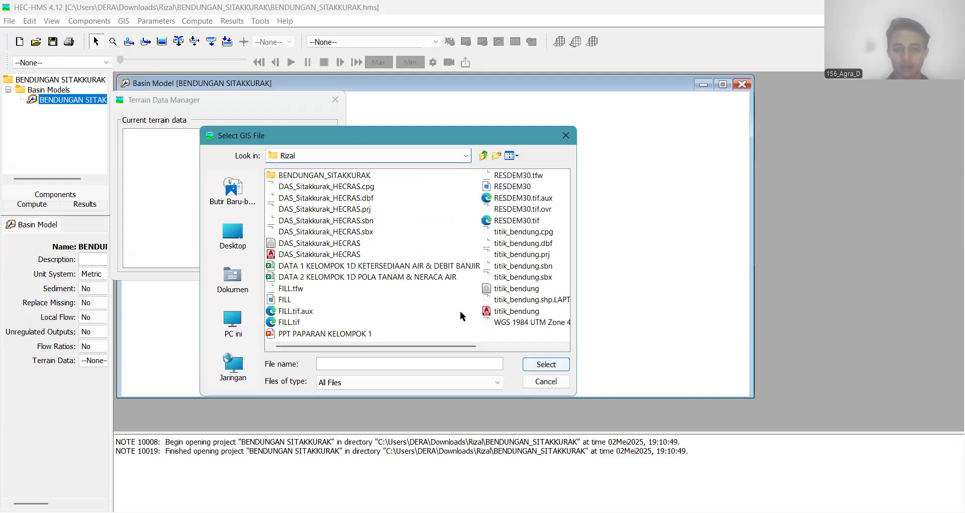
left_click(536, 222)
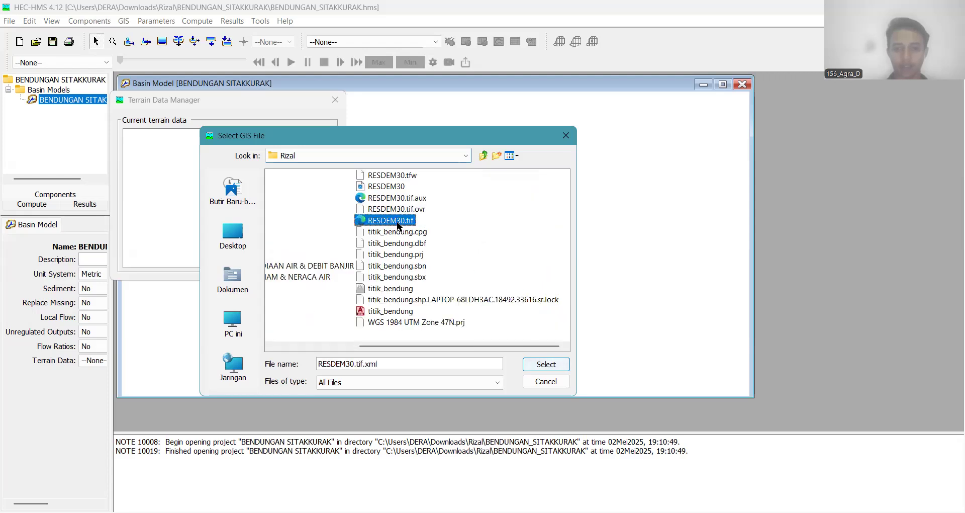
scroll(430, 290, "left", 3)
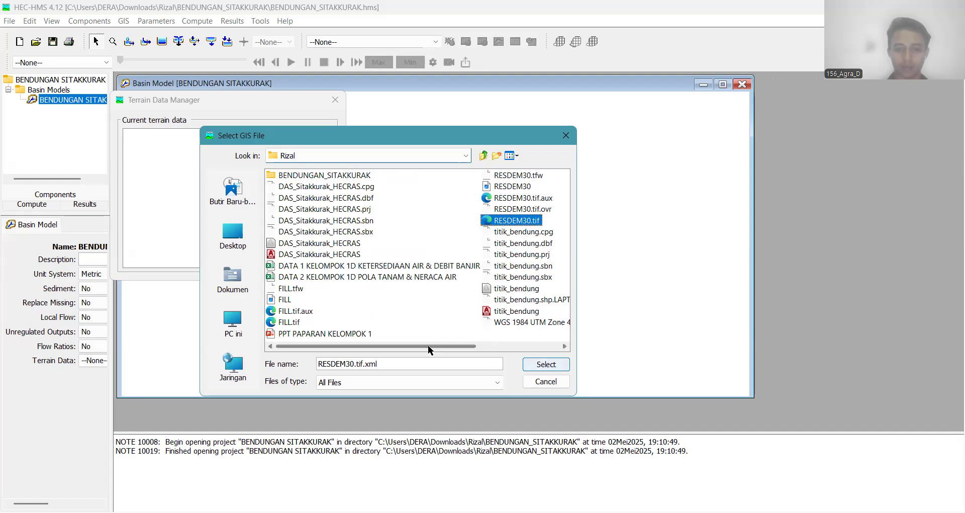
left_click_drag(429, 345, 446, 345)
left_click(523, 185)
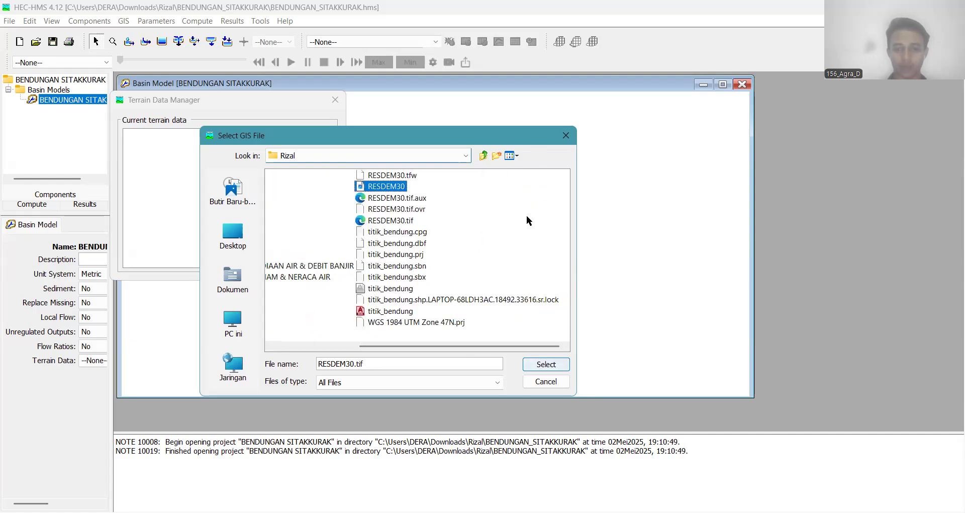
left_click(534, 363)
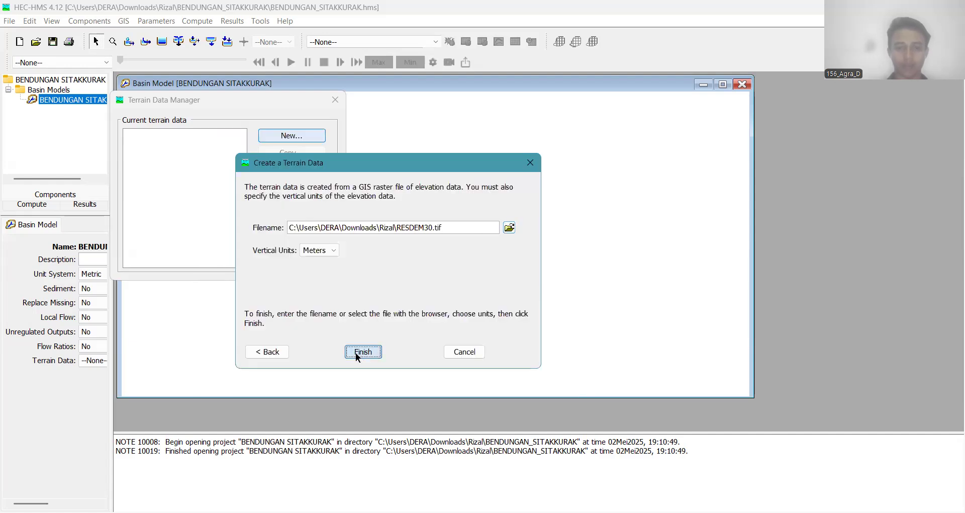
left_click(361, 351)
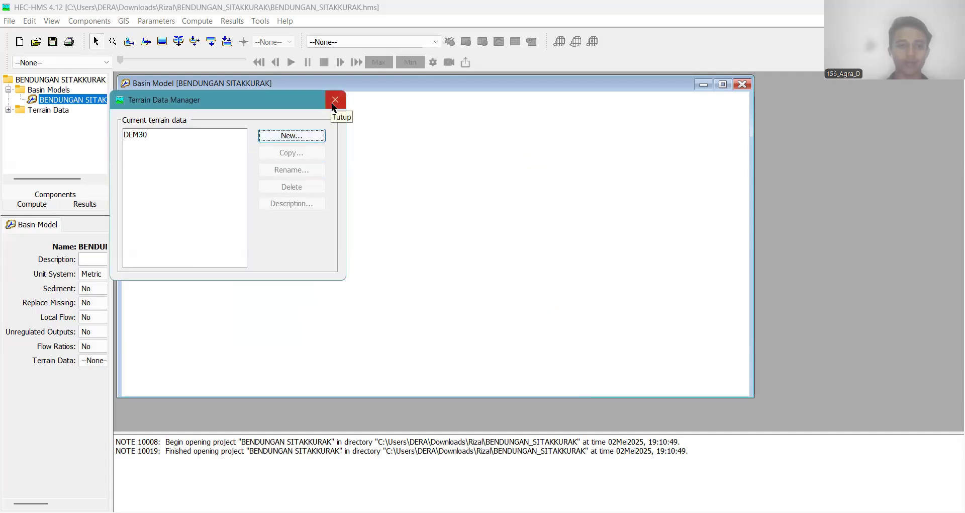
left_click(335, 99)
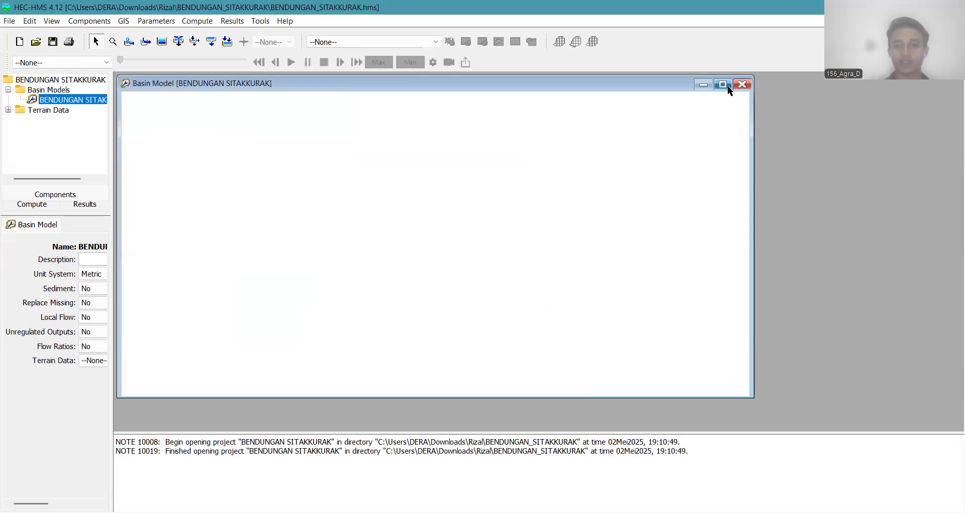
Maximize the basin model map window, widen the project tree and component editor area, and shrink the message log.
left_click(724, 85)
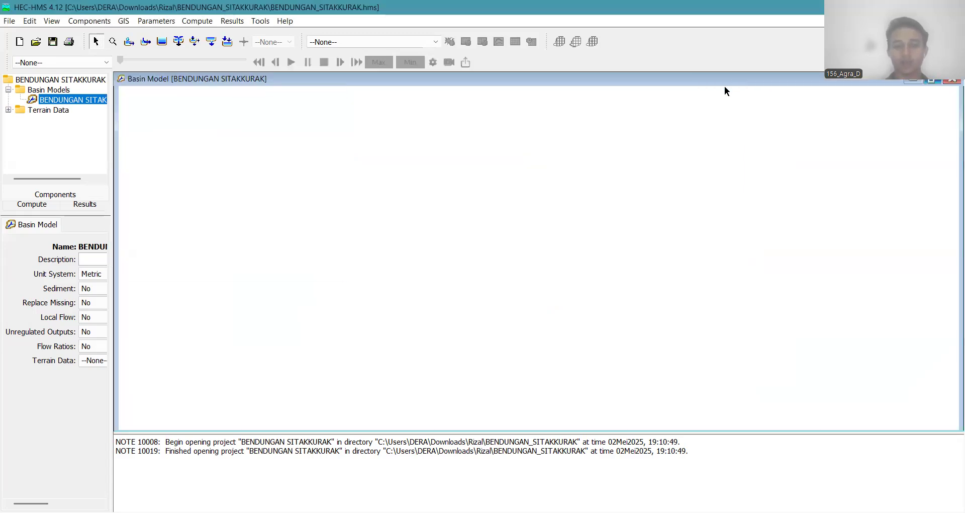
left_click(55, 102)
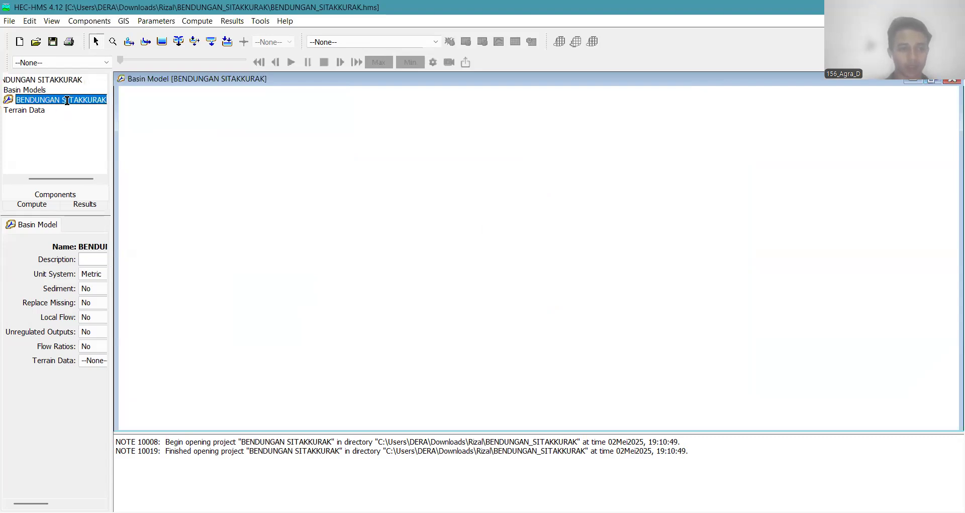
left_click(63, 100)
key("Return")
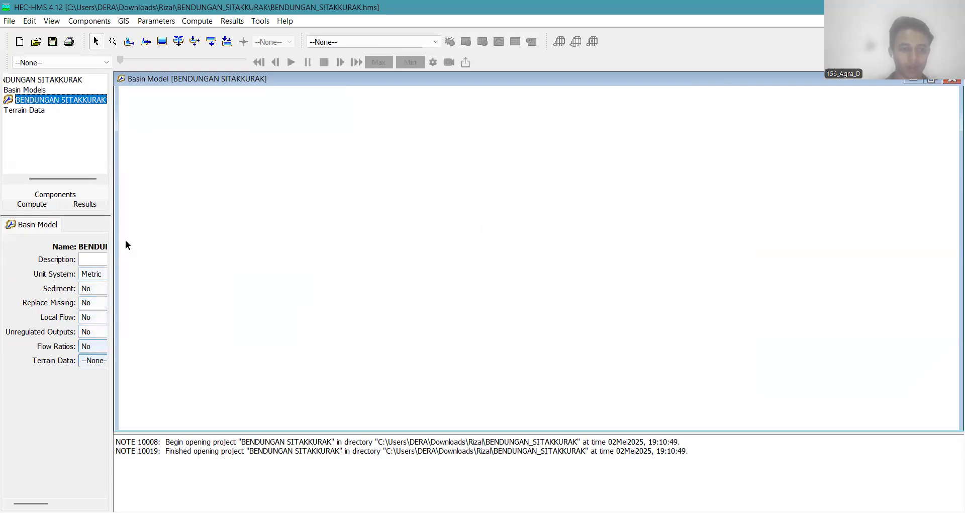
left_click_drag(112, 248, 146, 258)
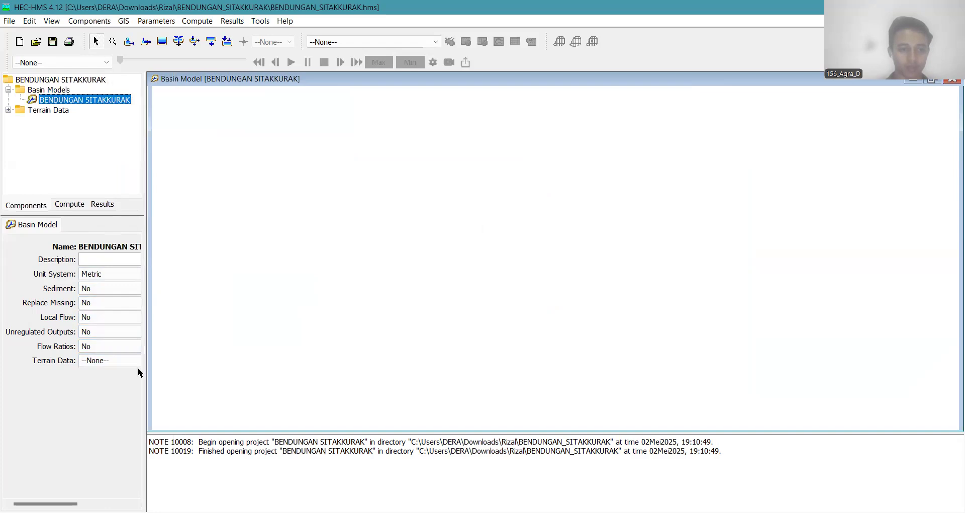
left_click_drag(144, 347, 215, 354)
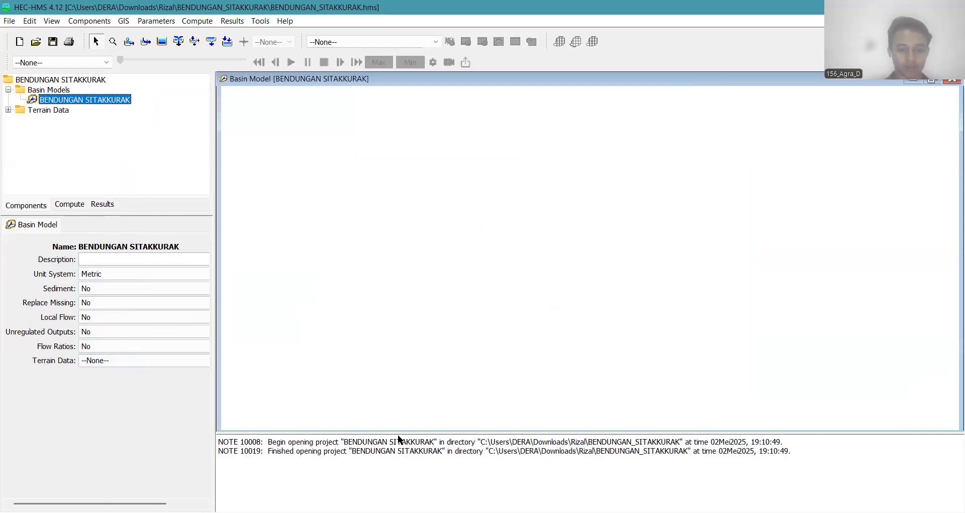
left_click_drag(397, 434, 401, 458)
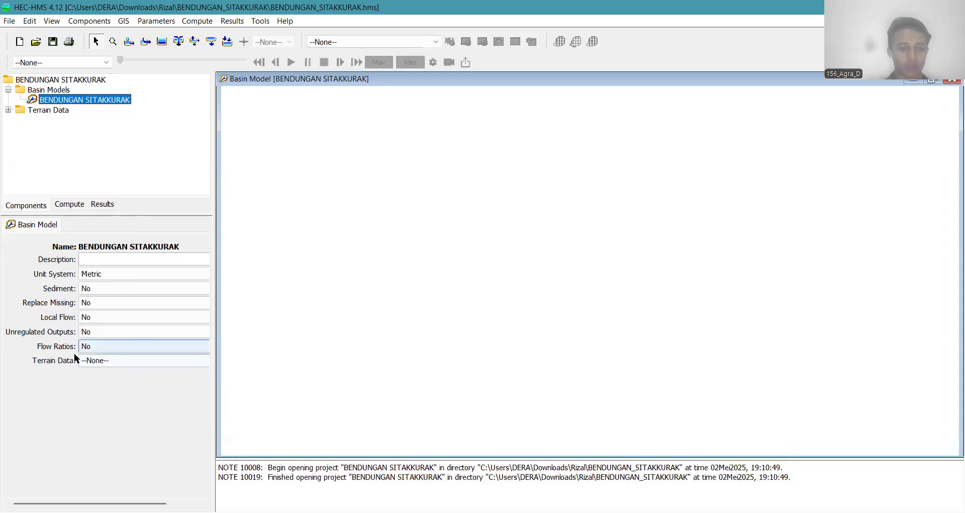
Assign the DEM30 terrain data to the BENDUNGAN SITAKKURAK basin model and save the project.
left_click(100, 361)
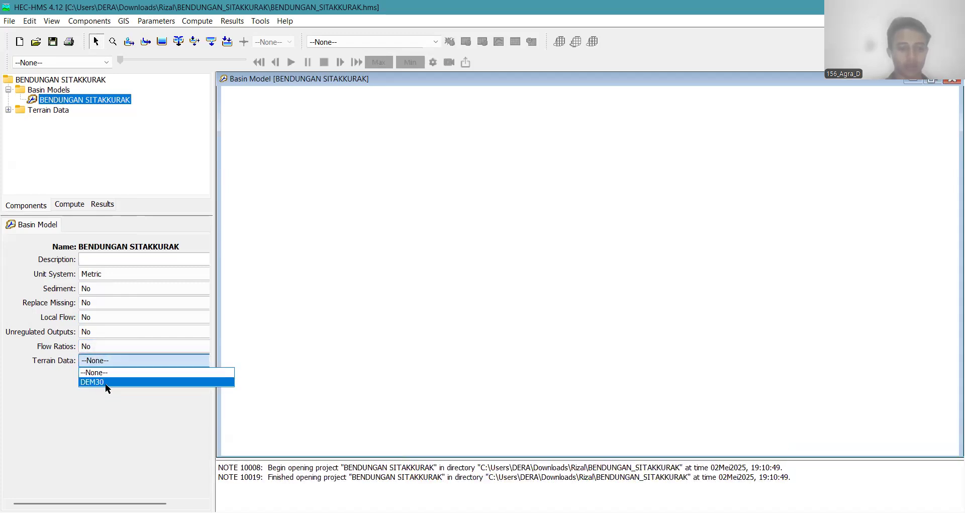
left_click(104, 383)
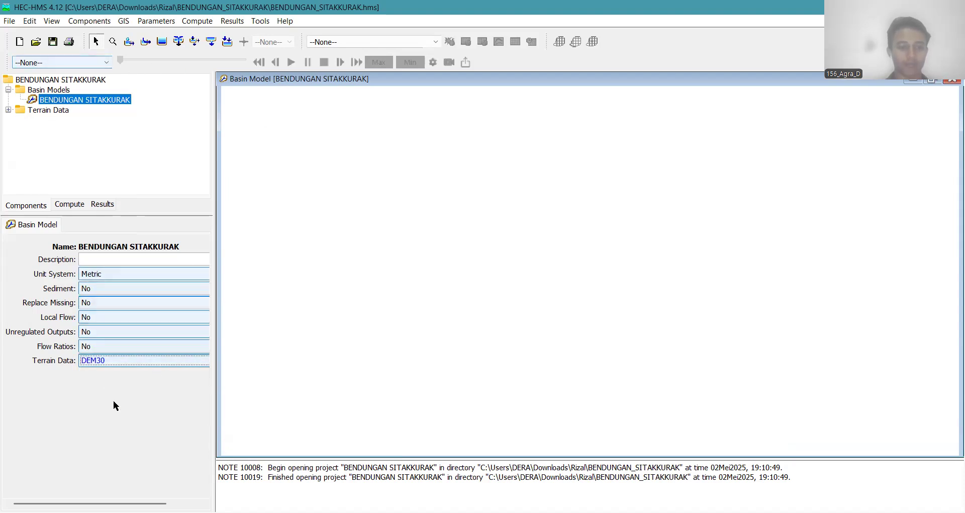
left_click(53, 45)
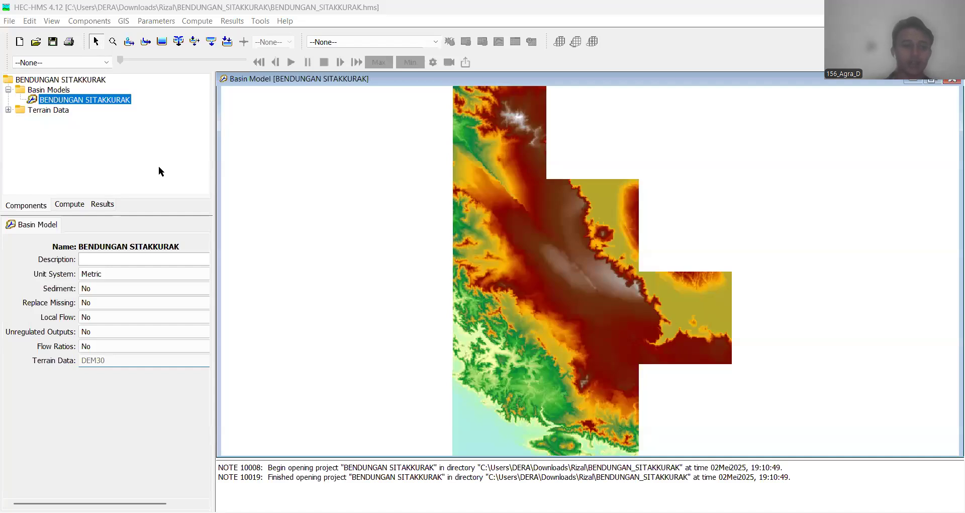
Run Preprocess Sinks on the basin model's DEM30 terrain.
left_click(83, 19)
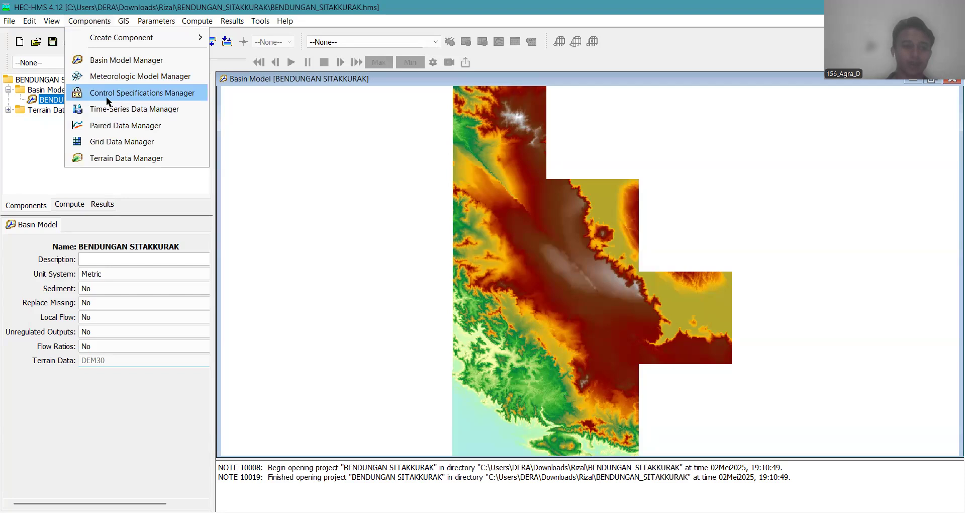
mouse_move(52, 22)
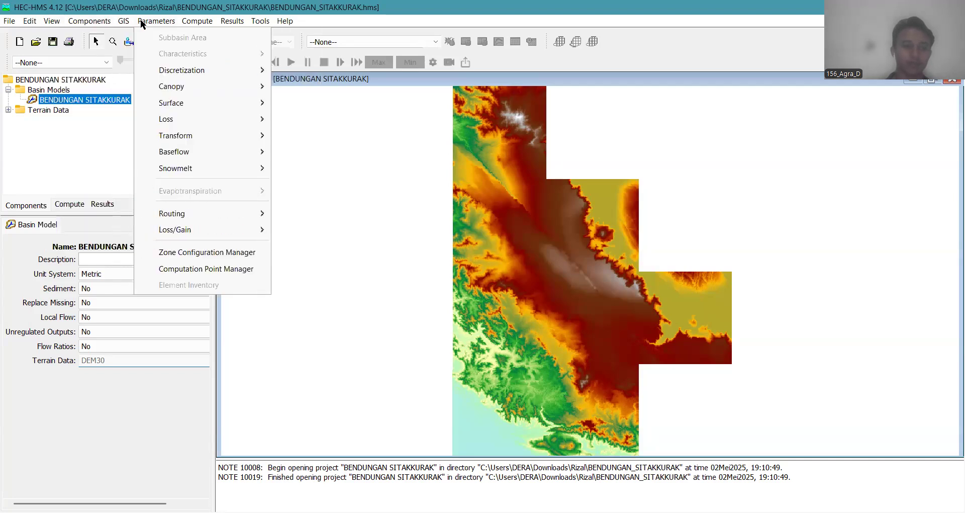
mouse_move(121, 22)
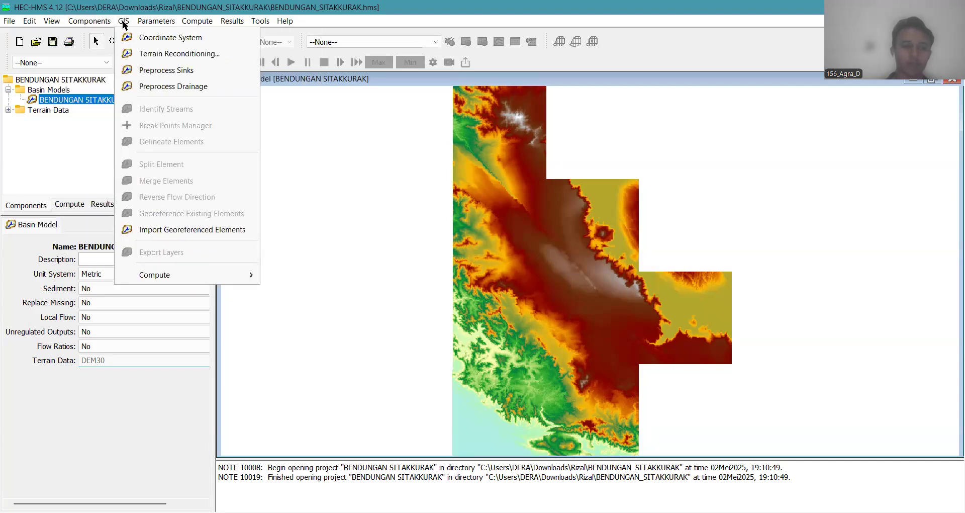
left_click(153, 72)
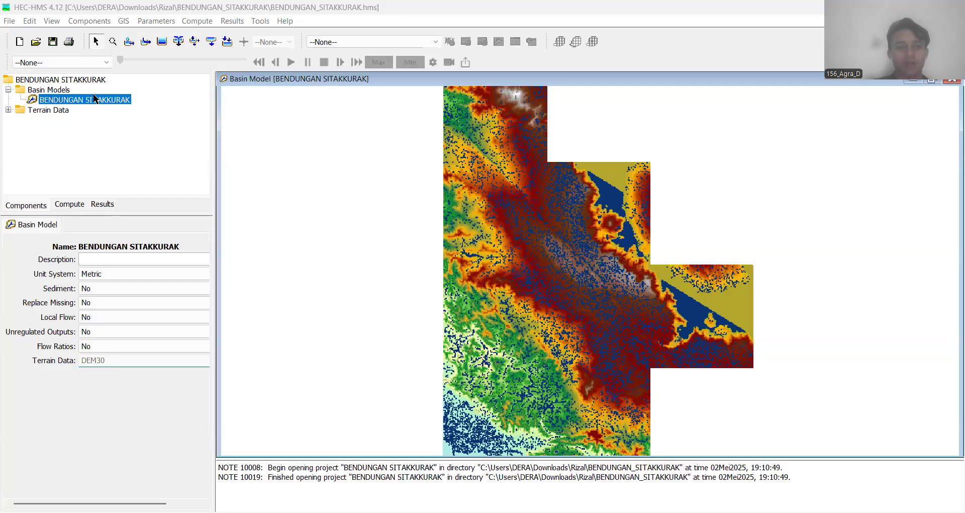
Run Preprocess Drainage on the basin model's DEM30 terrain.
left_click(117, 20)
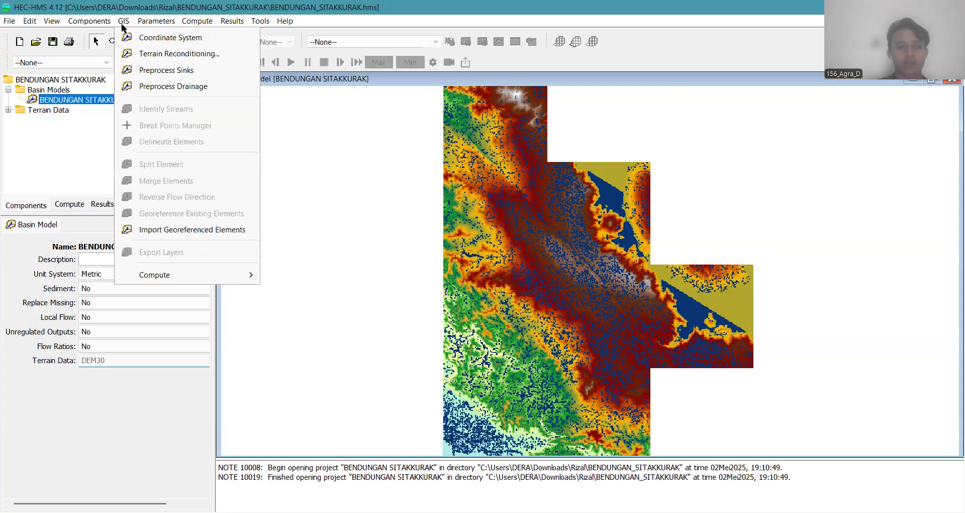
left_click(142, 89)
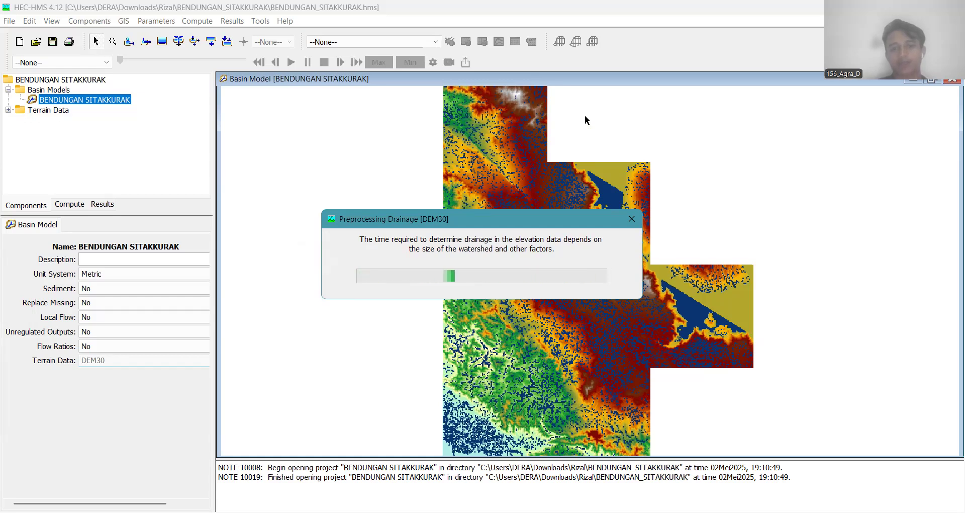
left_click(787, 80)
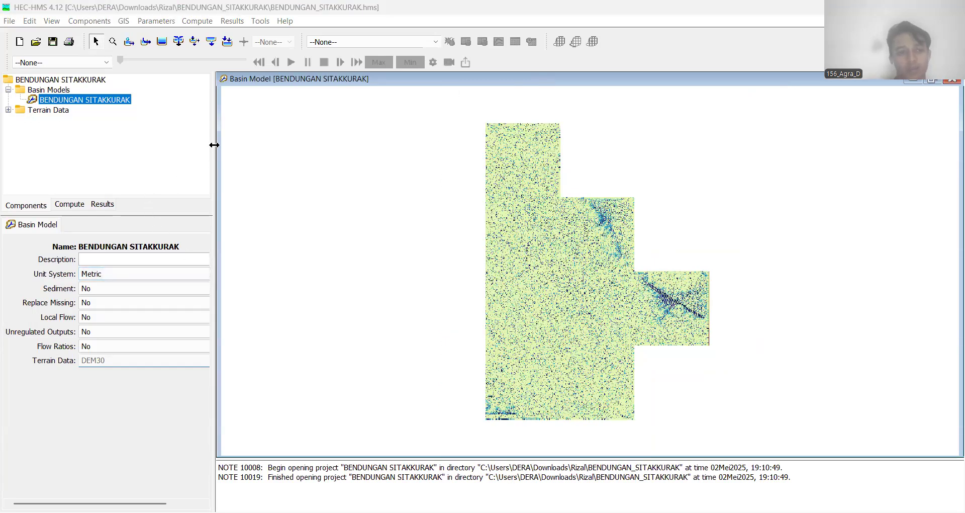
Identify streams on the basin model's terrain using a stream definition area of 50 km2.
left_click(124, 20)
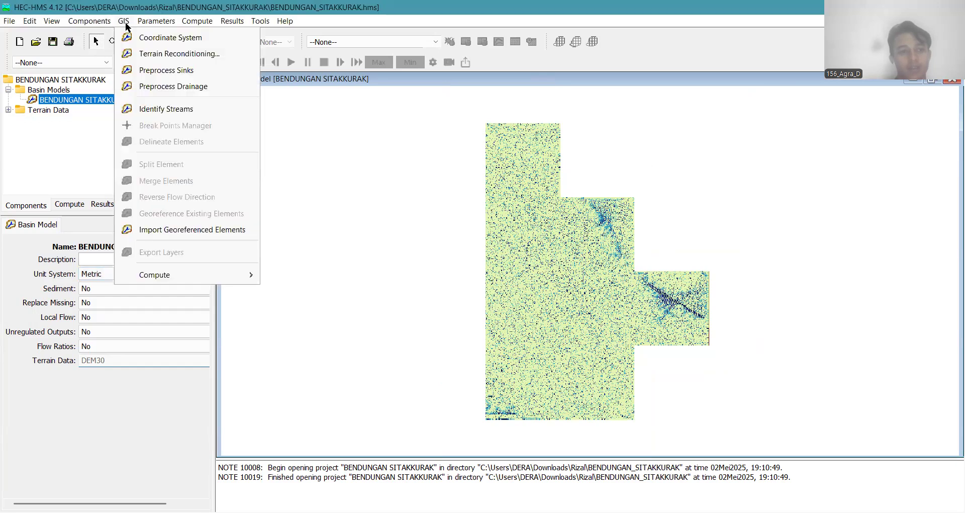
left_click(190, 110)
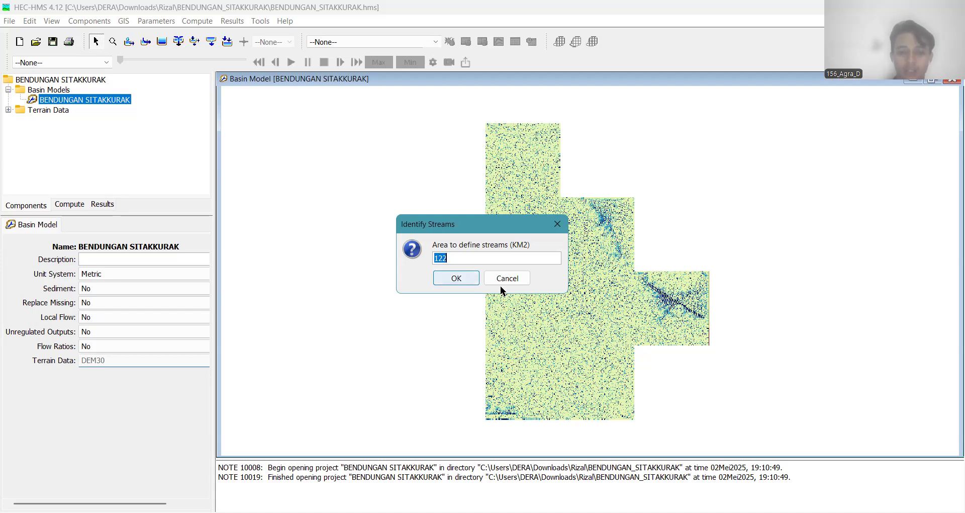
type("50")
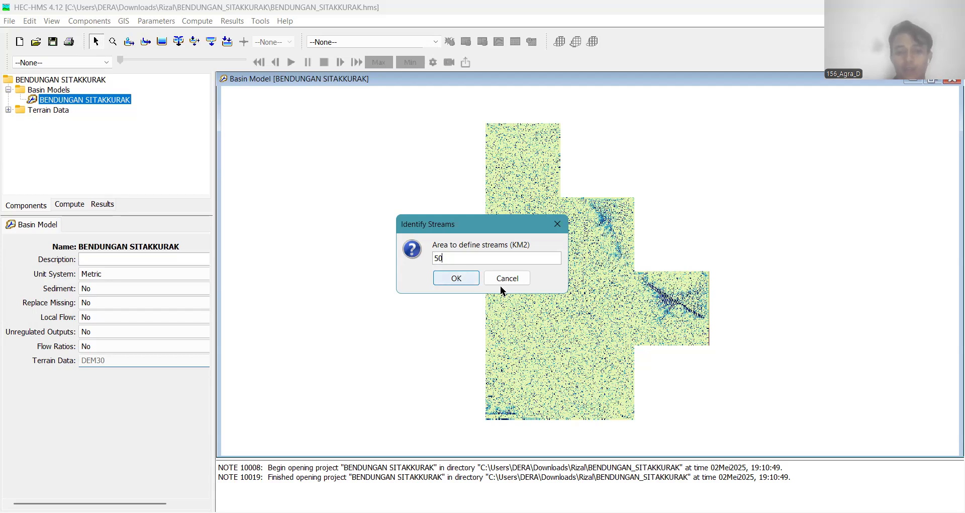
left_click(464, 278)
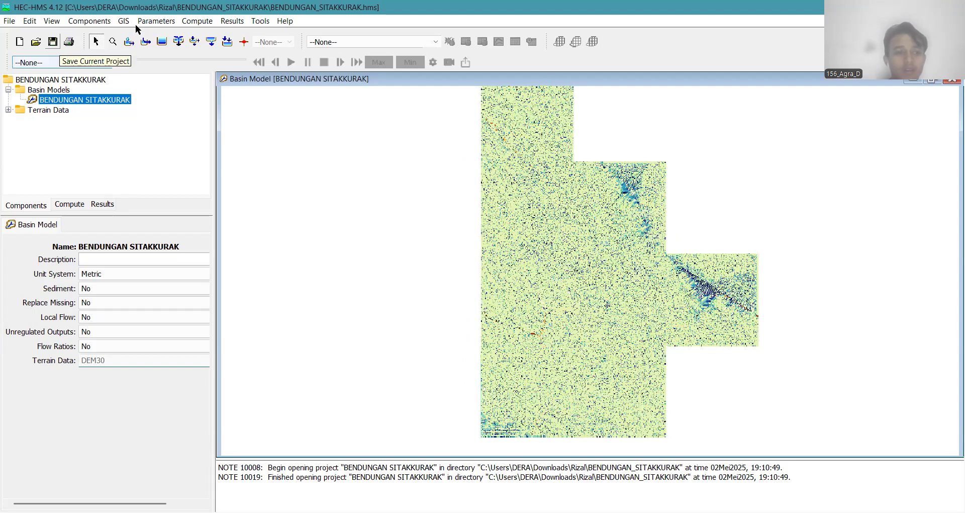
Start a break points import for the basin model and choose titik_bendung.shp as the source shapefile.
left_click(120, 20)
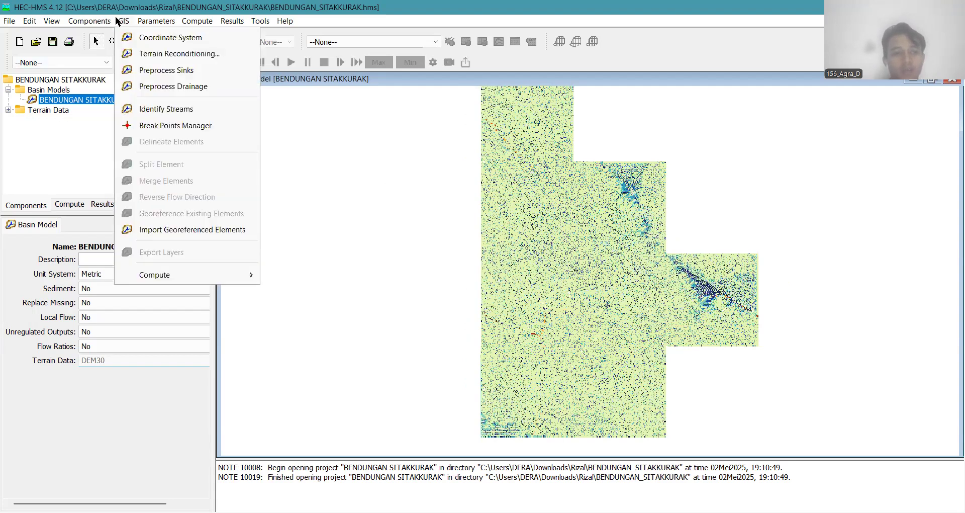
left_click(173, 127)
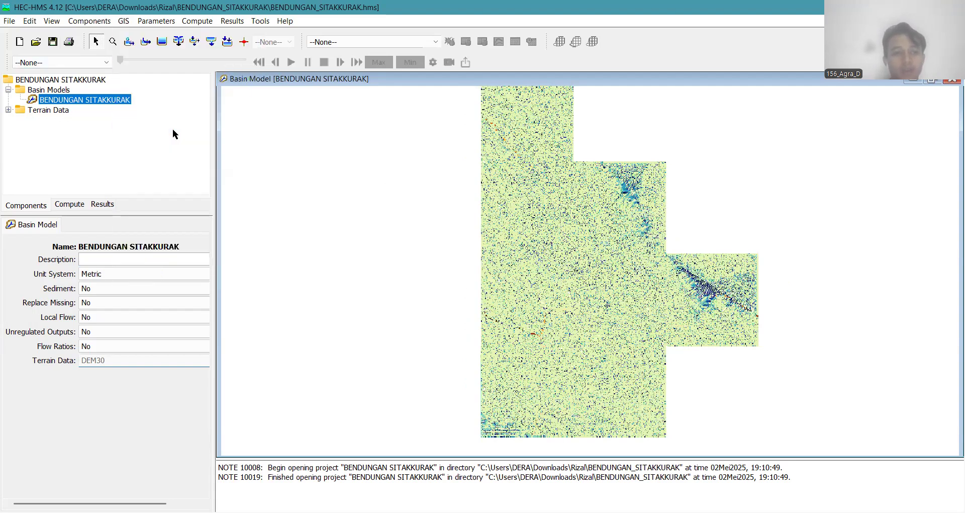
left_click(287, 136)
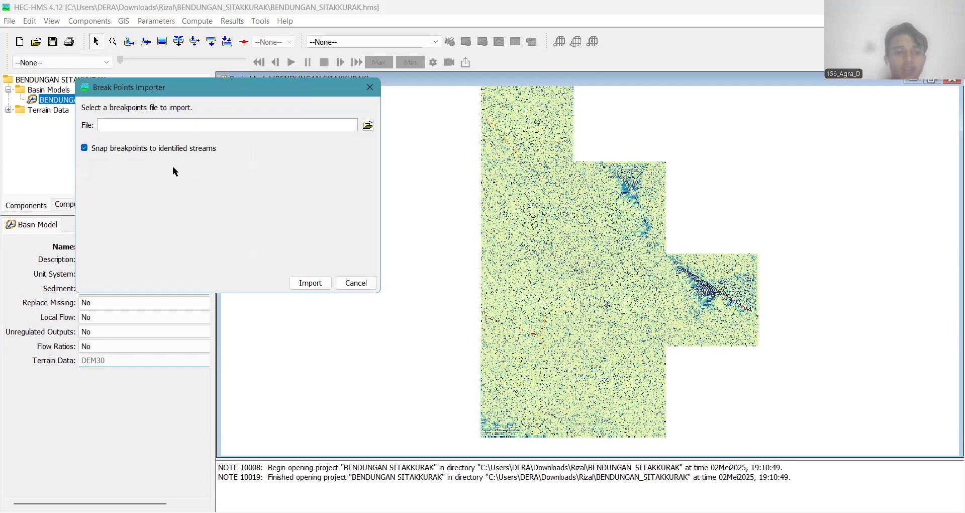
left_click(369, 125)
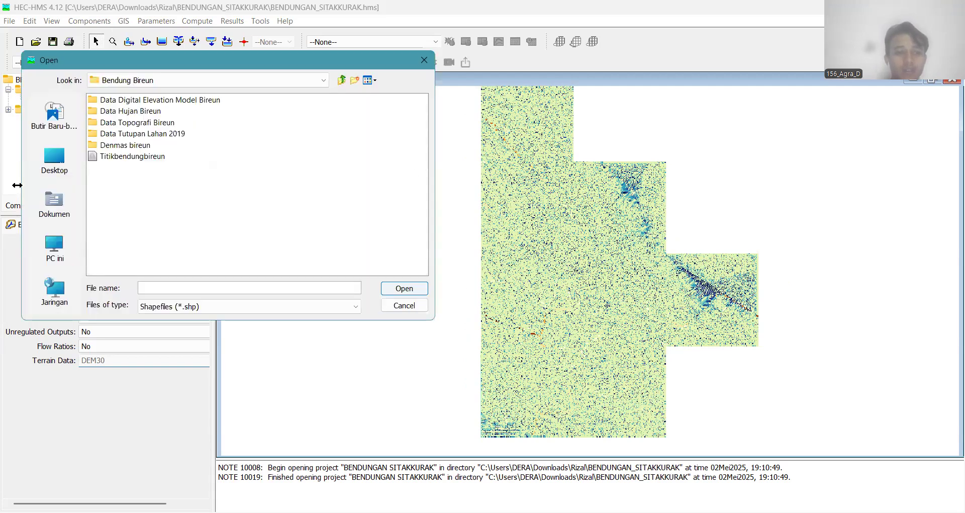
left_click(38, 212)
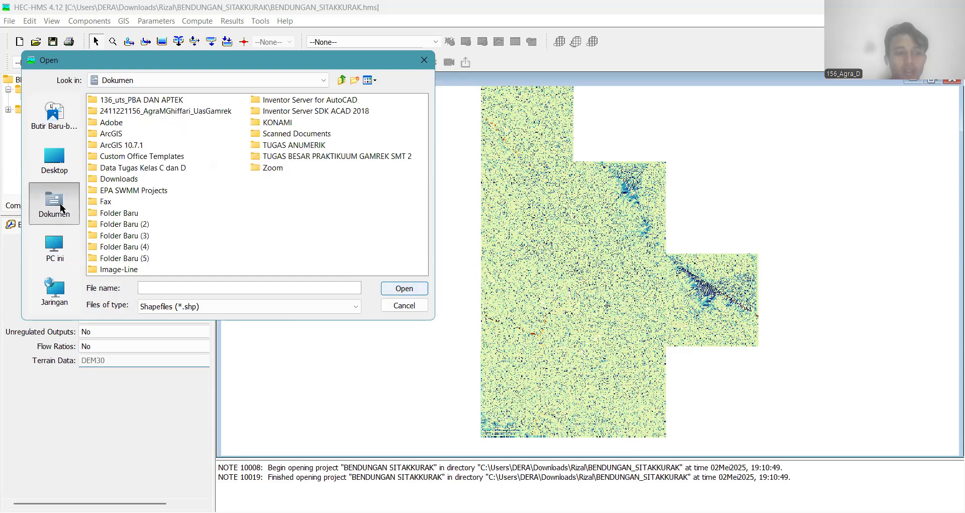
left_click(164, 80)
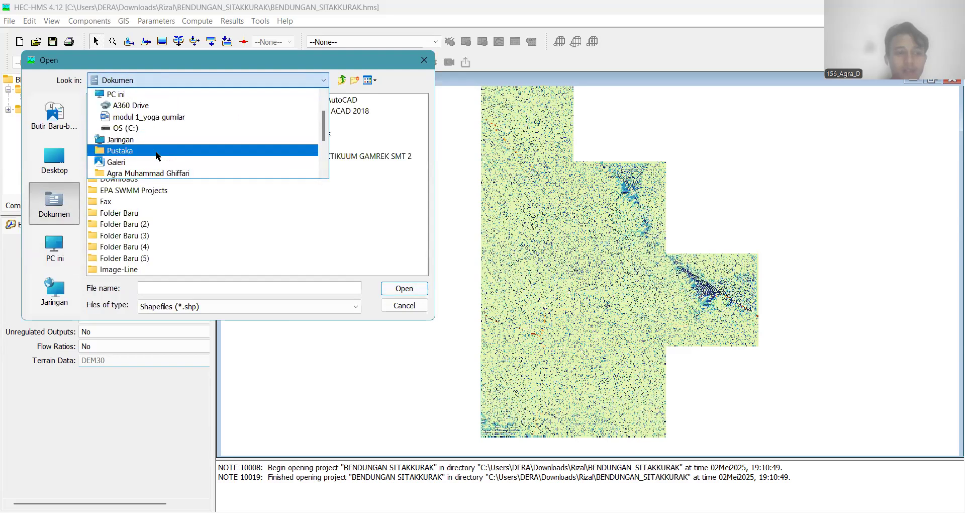
scroll(156, 151, "down", 2)
left_click(137, 126)
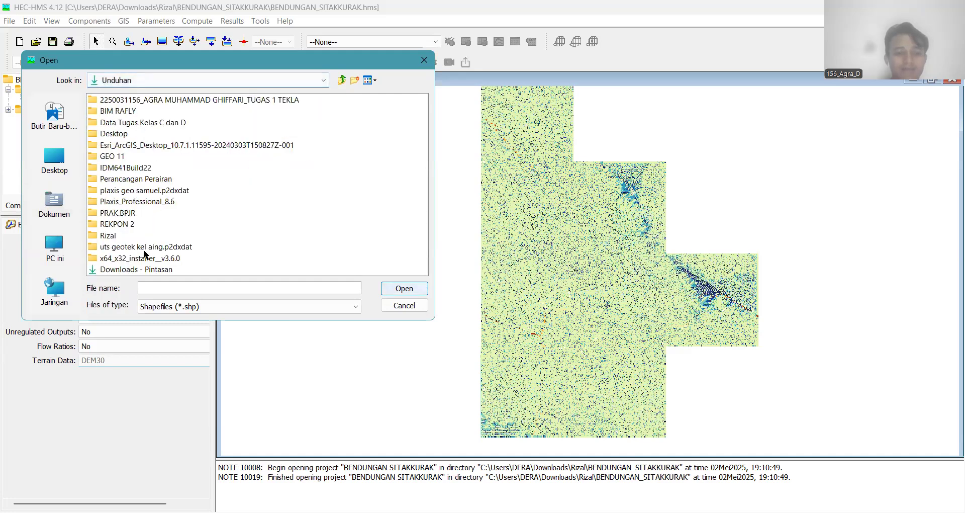
double_click(100, 237)
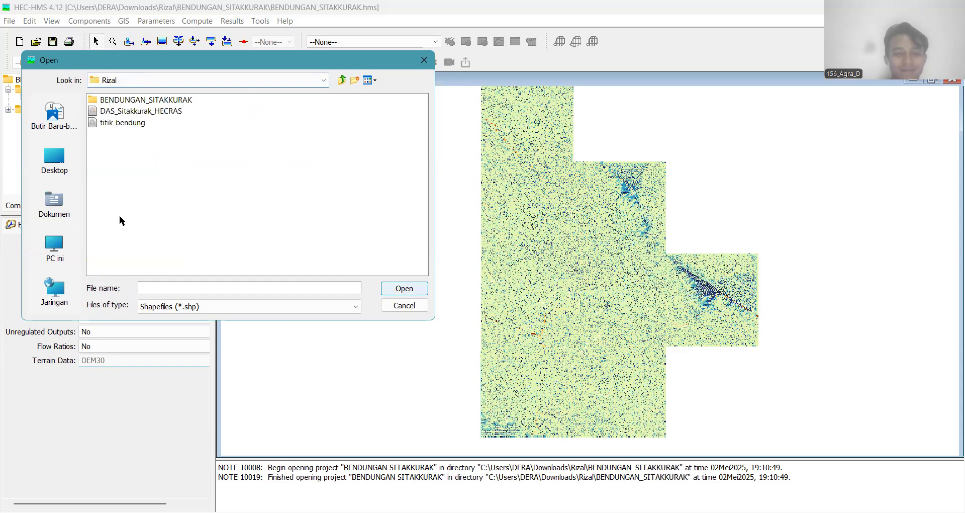
left_click(132, 123)
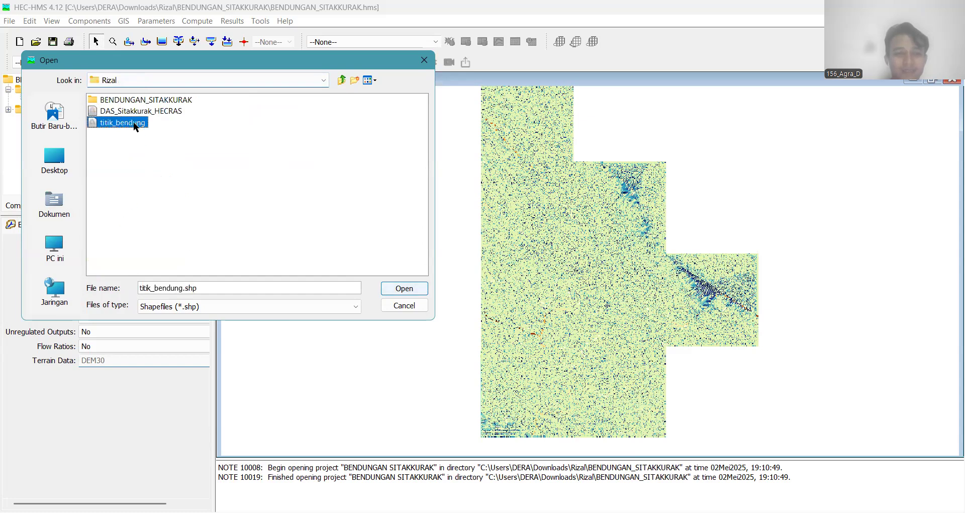
left_click(411, 287)
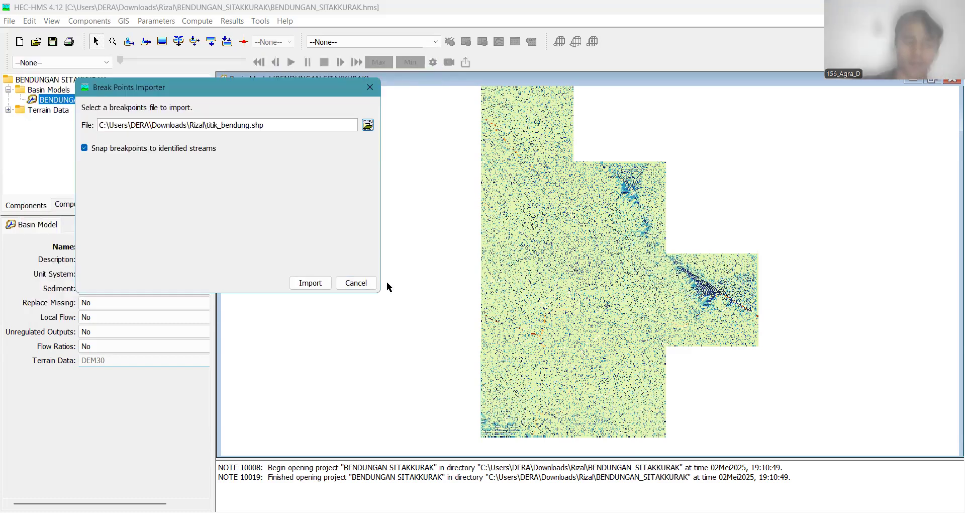
Import the break points with snapping to identified streams enabled, and close the break points manager.
left_click(307, 283)
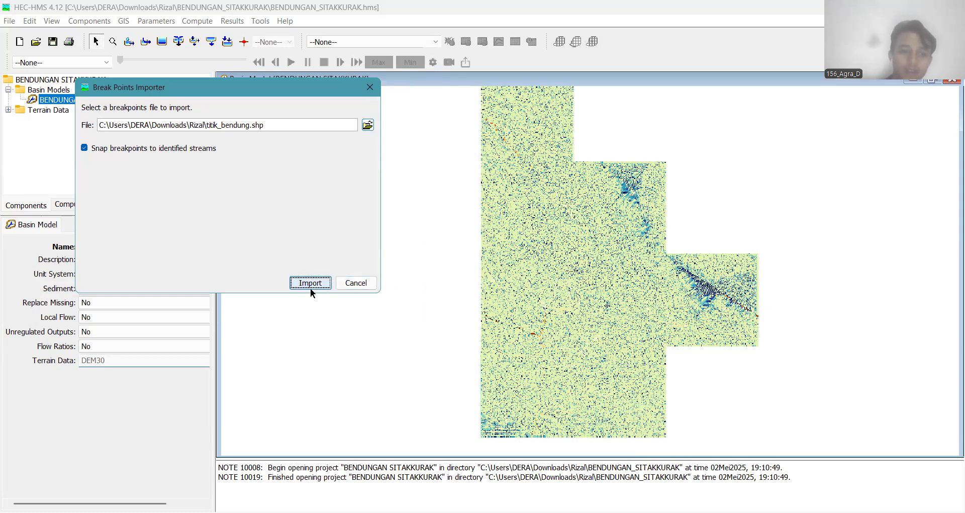
left_click(344, 102)
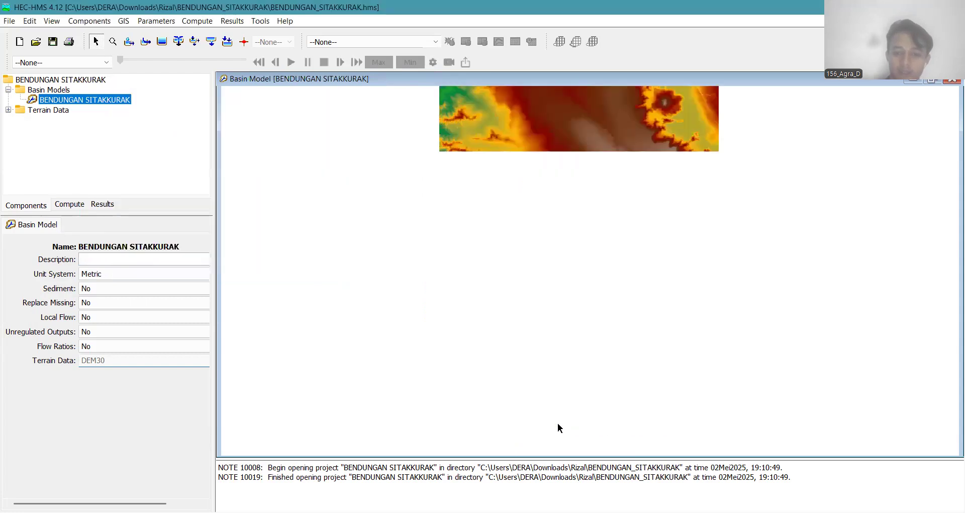
scroll(544, 418, "up", 1)
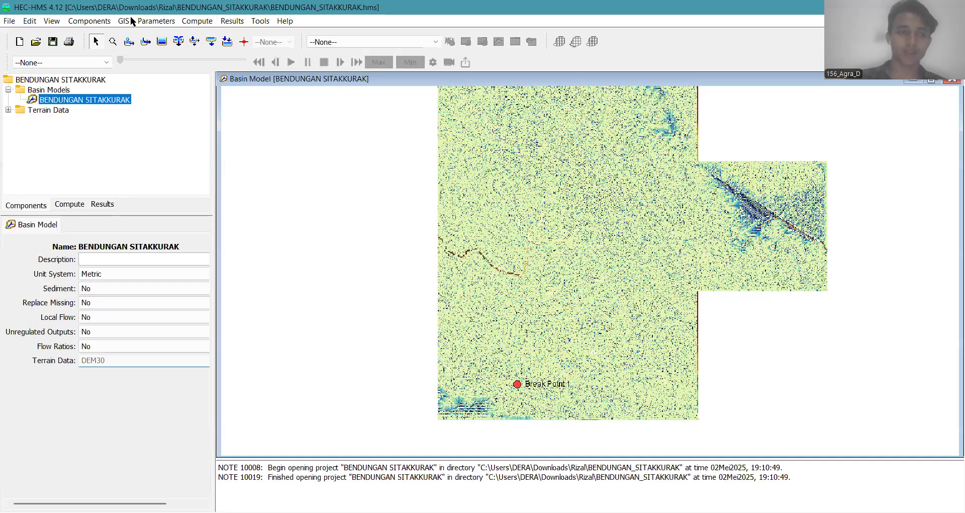
Delineate the basin elements with only the subbasin prefix SB specified.
left_click(132, 20)
mouse_move(123, 21)
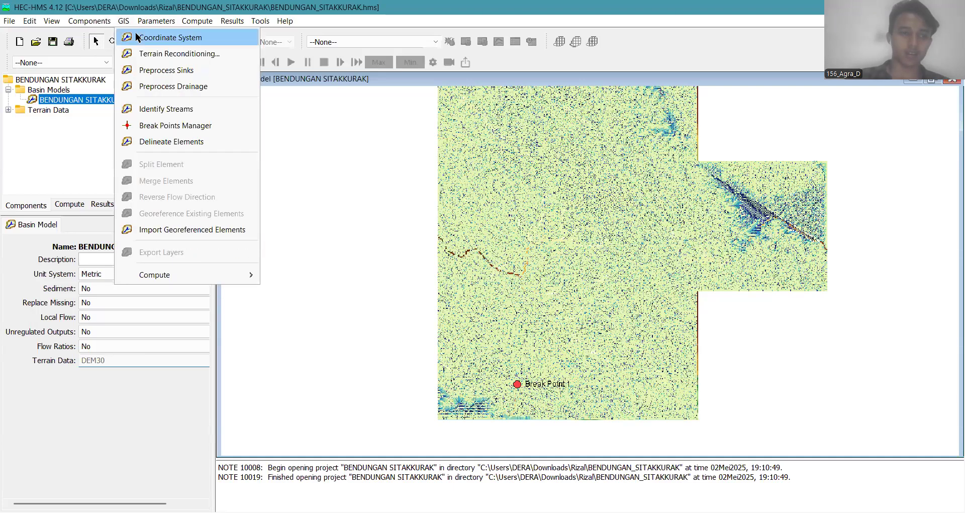
left_click(147, 143)
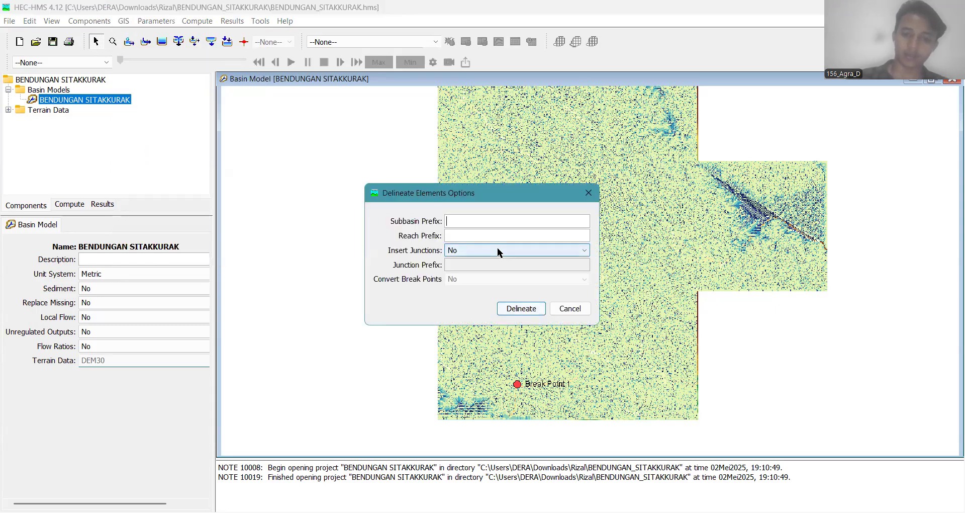
type("SB")
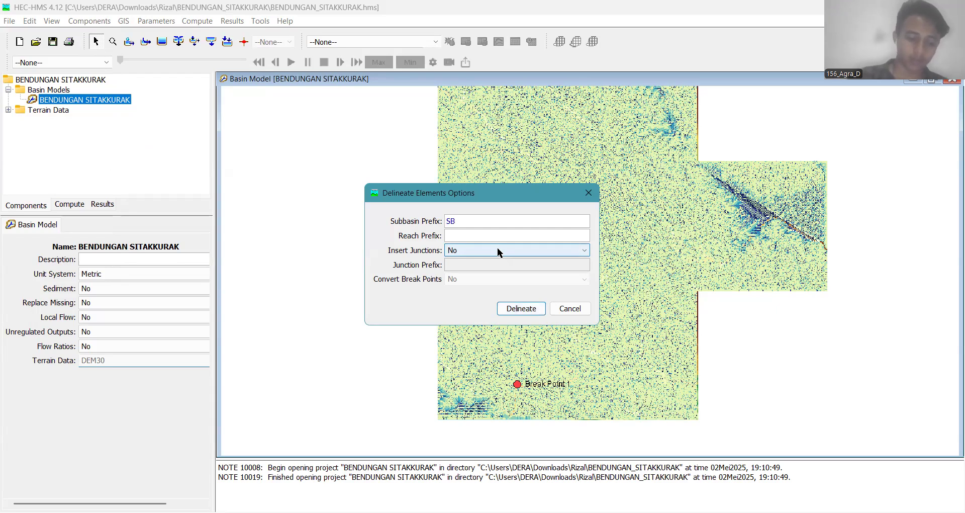
key("Return")
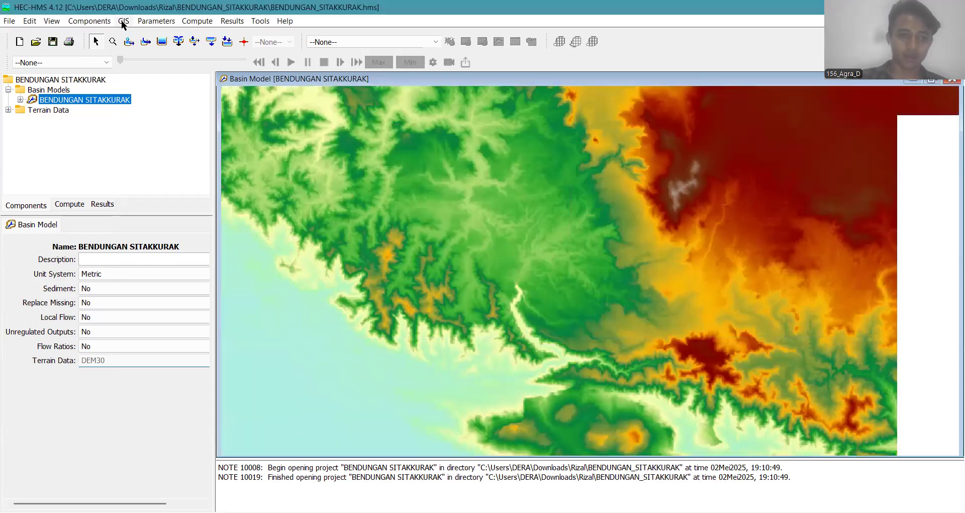
Delineate the elements again with subbasin prefix SB, reach prefix R, inserted junctions with prefix J, and break points converted.
left_click(123, 21)
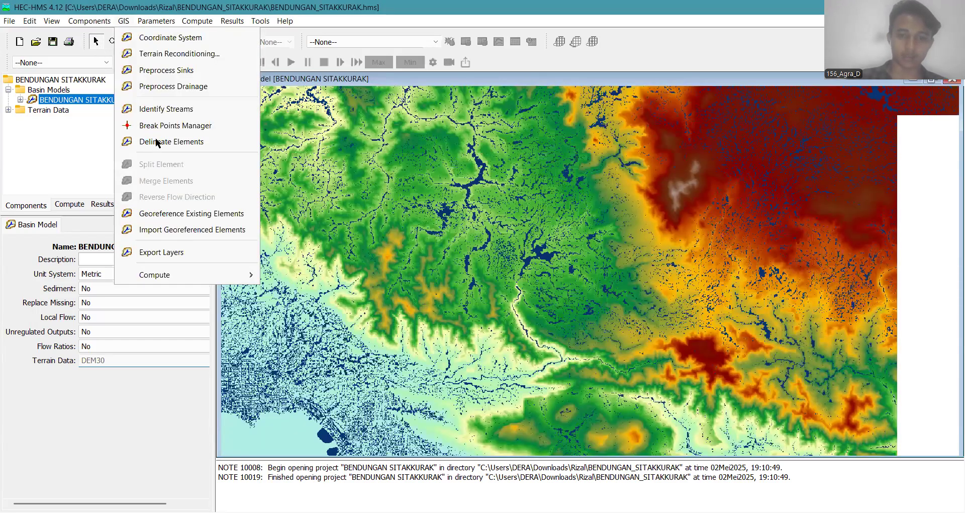
left_click(157, 142)
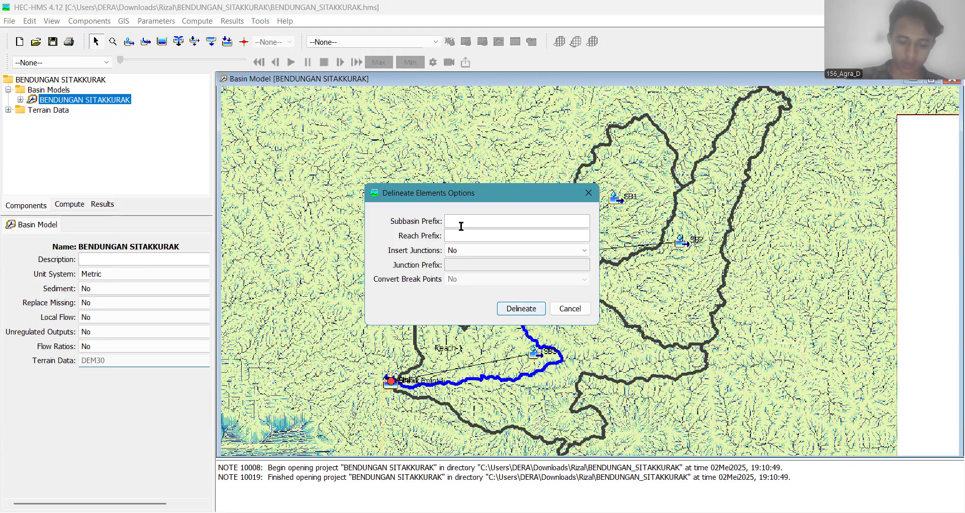
type("SB")
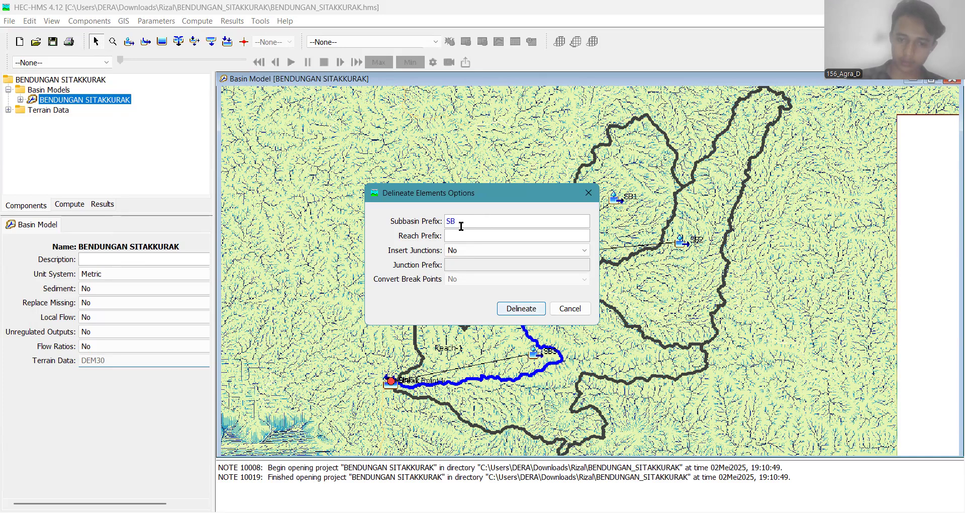
left_click(470, 238)
type("R")
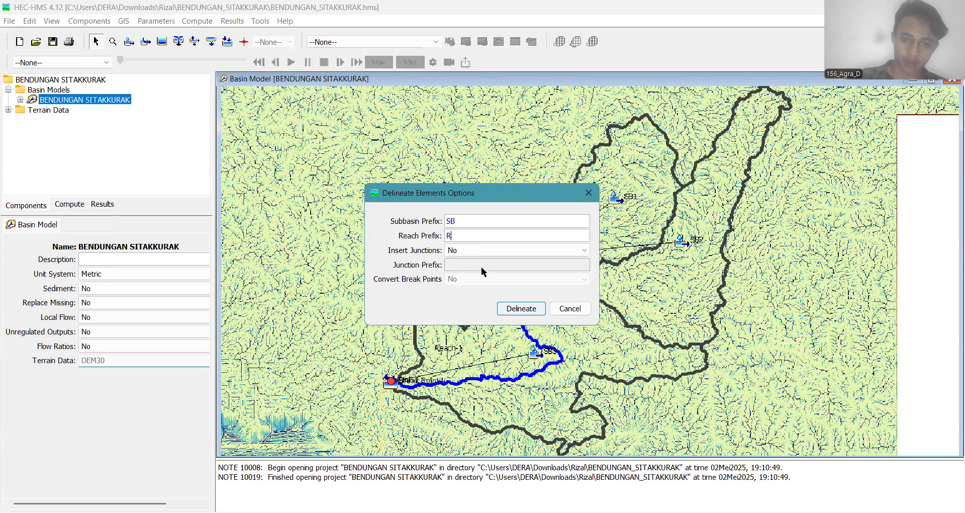
left_click(507, 251)
left_click(505, 261)
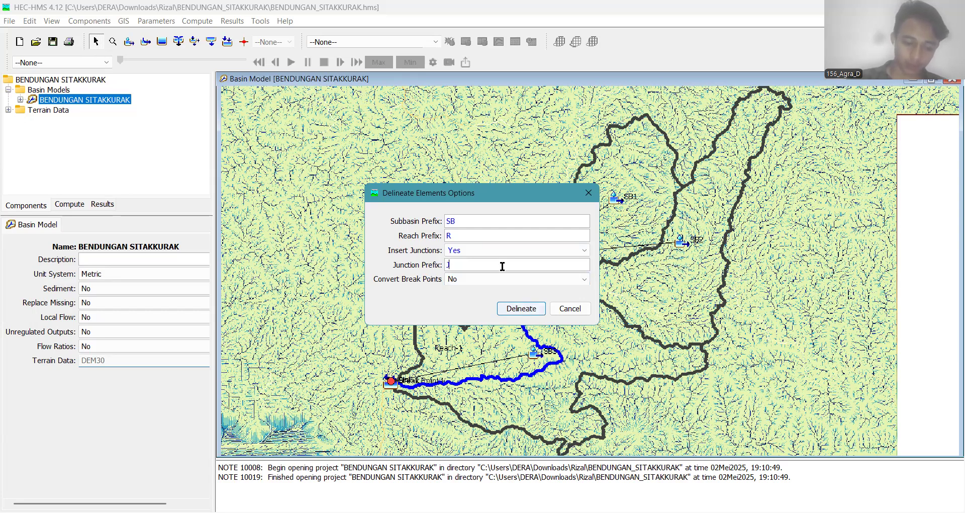
left_click(525, 280)
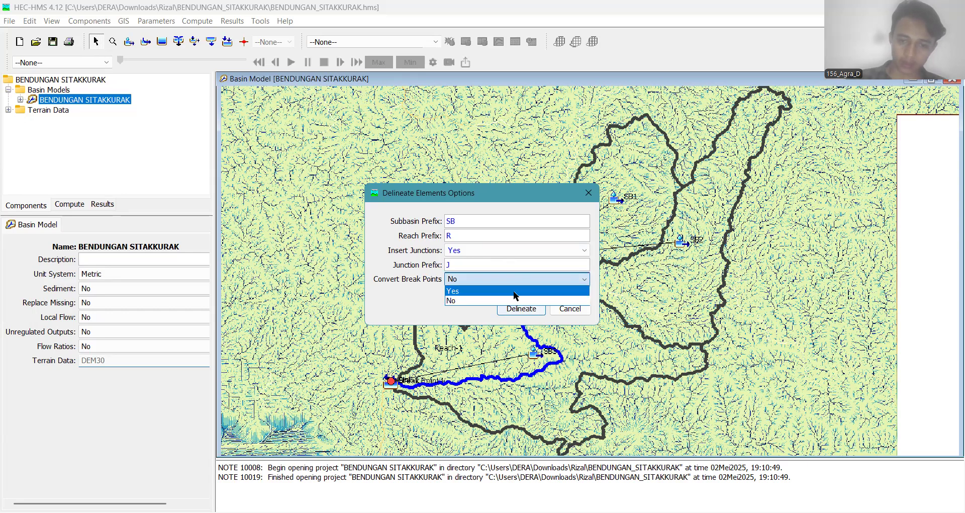
left_click(517, 300)
left_click(517, 308)
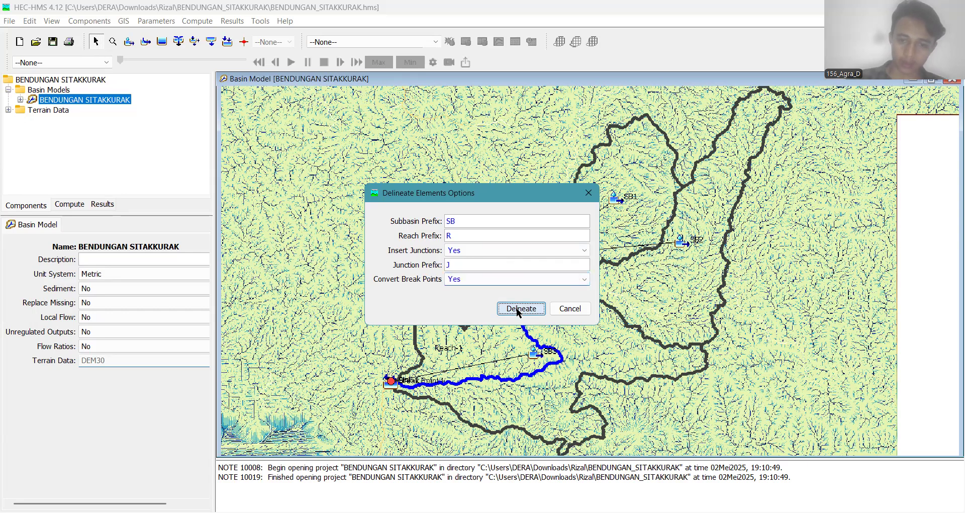
left_click(451, 283)
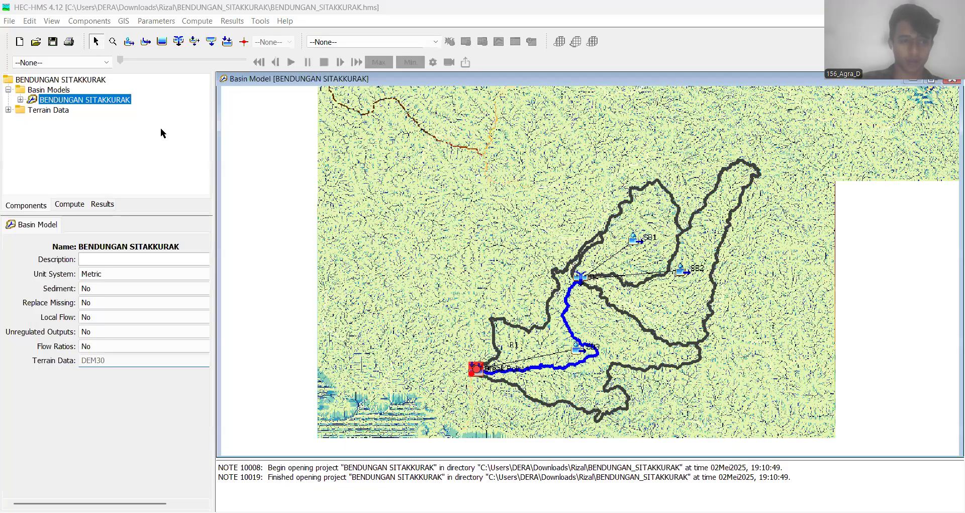
Examine the subbasin areas of the delineated basin model.
left_click(82, 22)
left_click(93, 22)
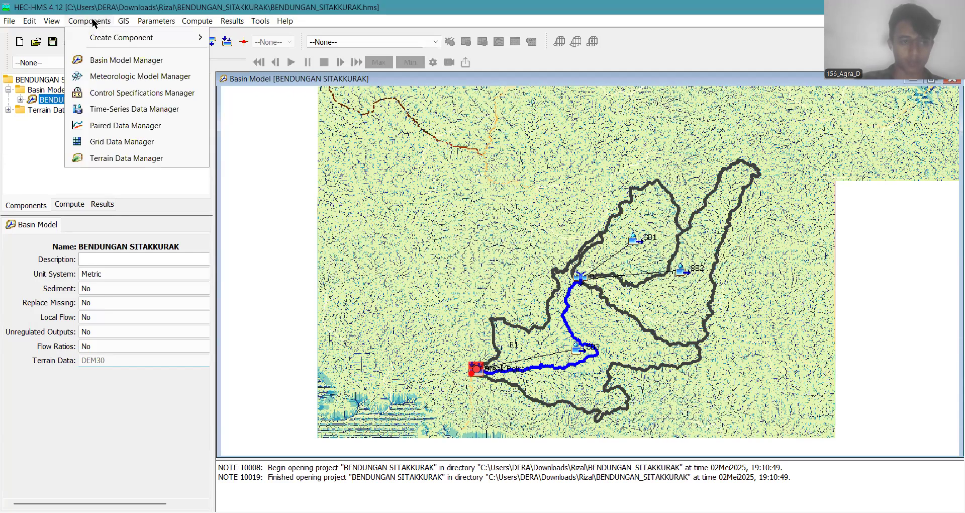
mouse_move(121, 24)
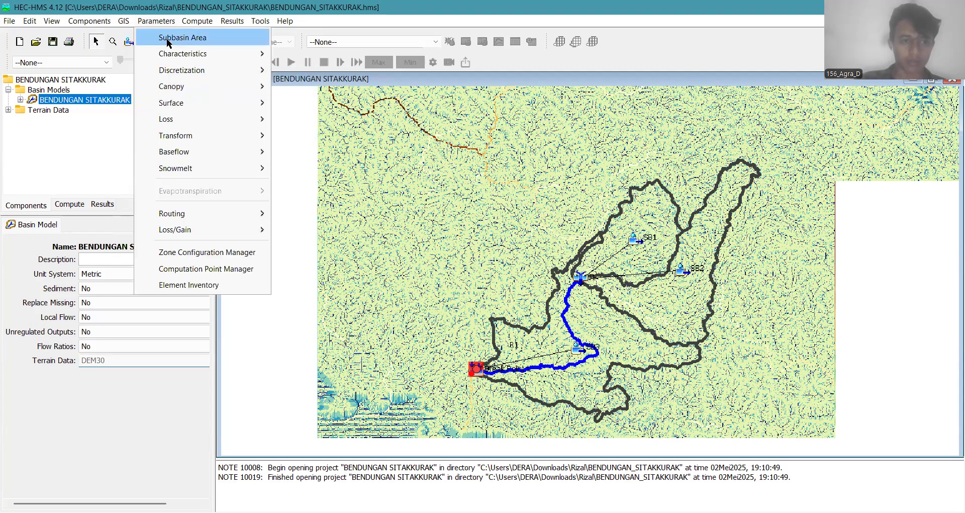
left_click(168, 38)
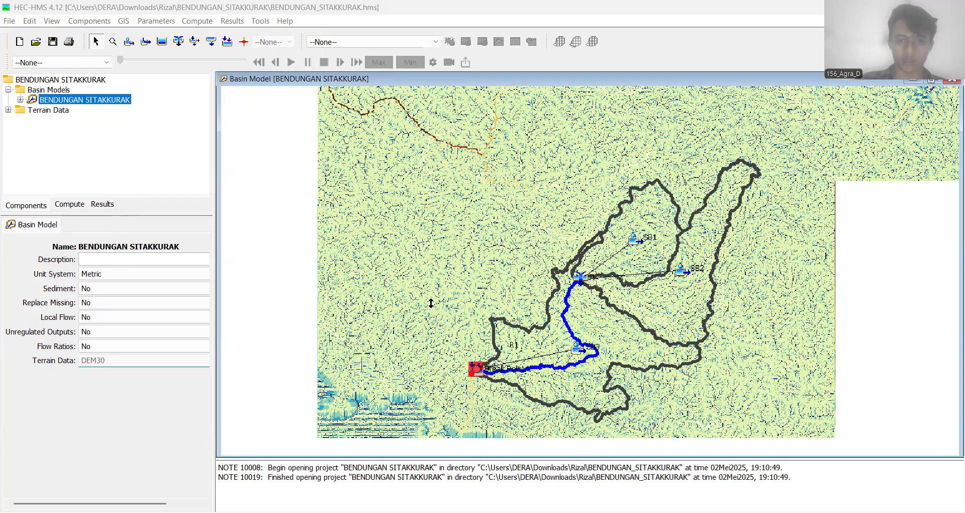
Compute the subbasin characteristics for the delineated basin model.
left_click(170, 14)
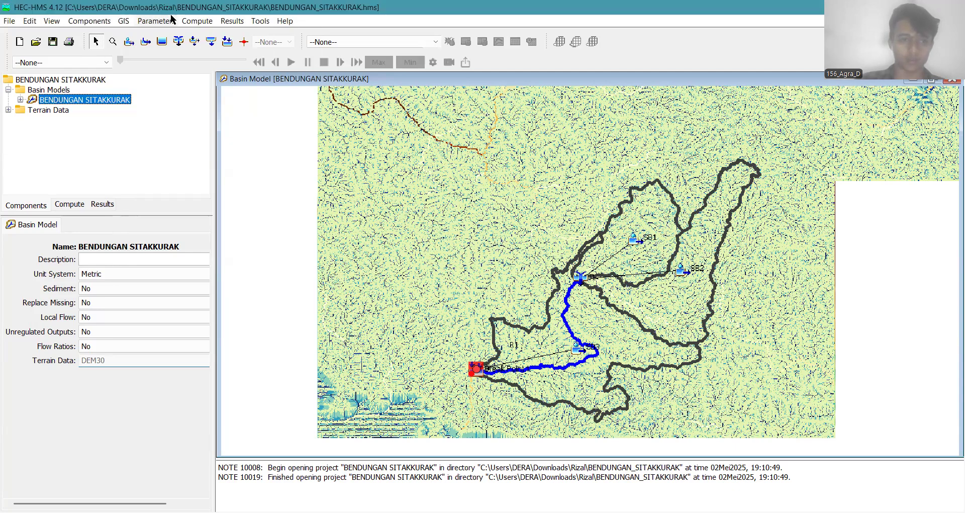
left_click(124, 22)
mouse_move(161, 22)
mouse_move(180, 51)
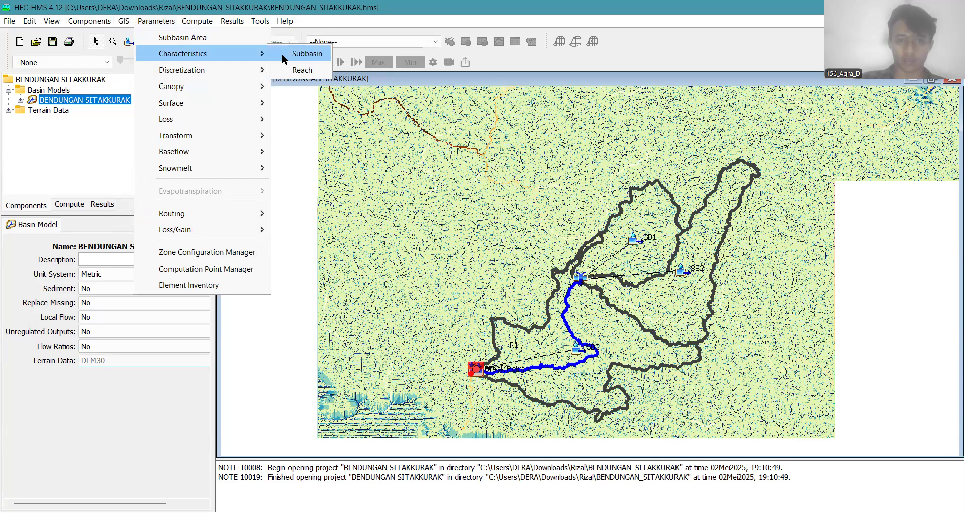
left_click(304, 54)
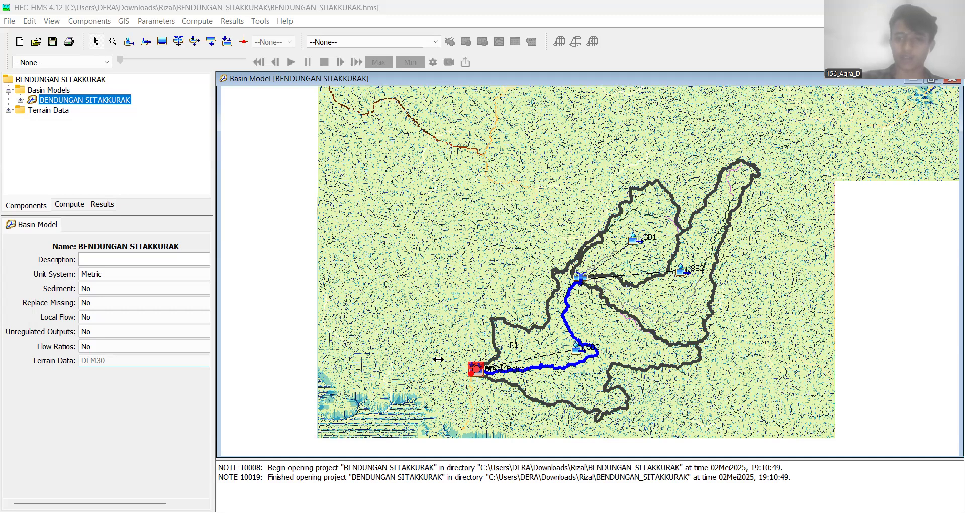
left_click(155, 21)
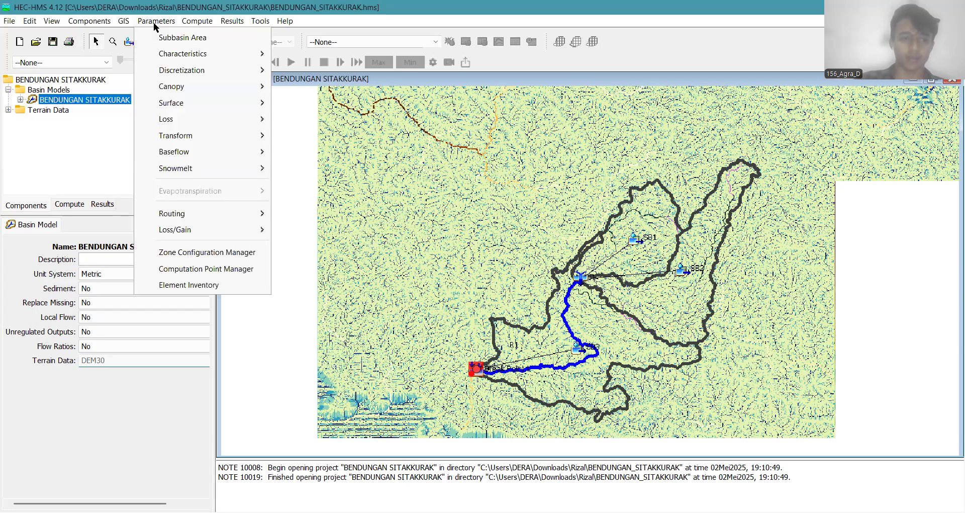
mouse_move(177, 71)
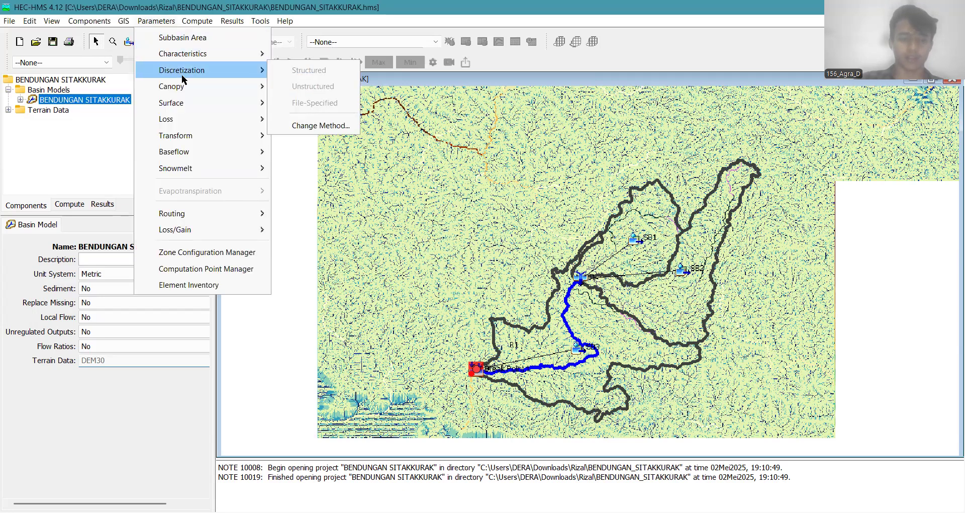
left_click(314, 124)
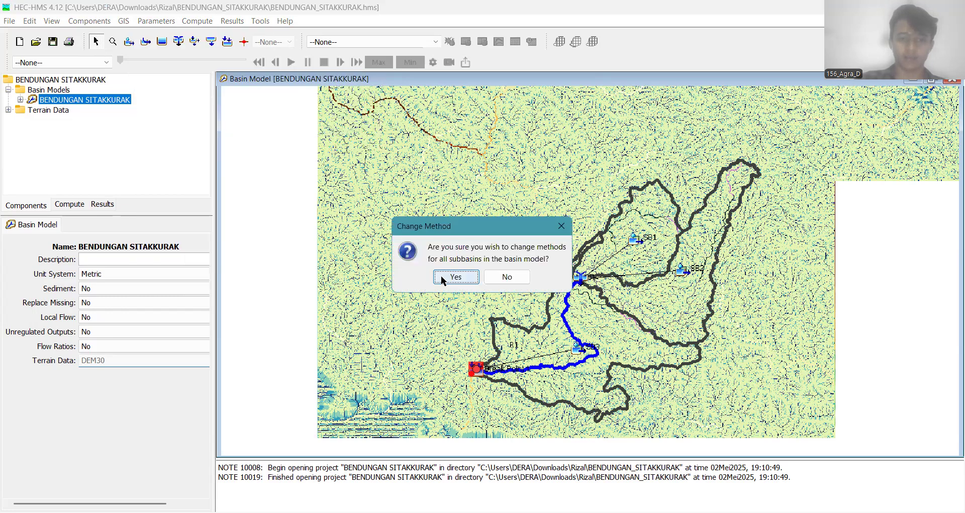
left_click(505, 282)
Change the canopy method of all subbasins in the basin model to Simple Canopy.
left_click(155, 21)
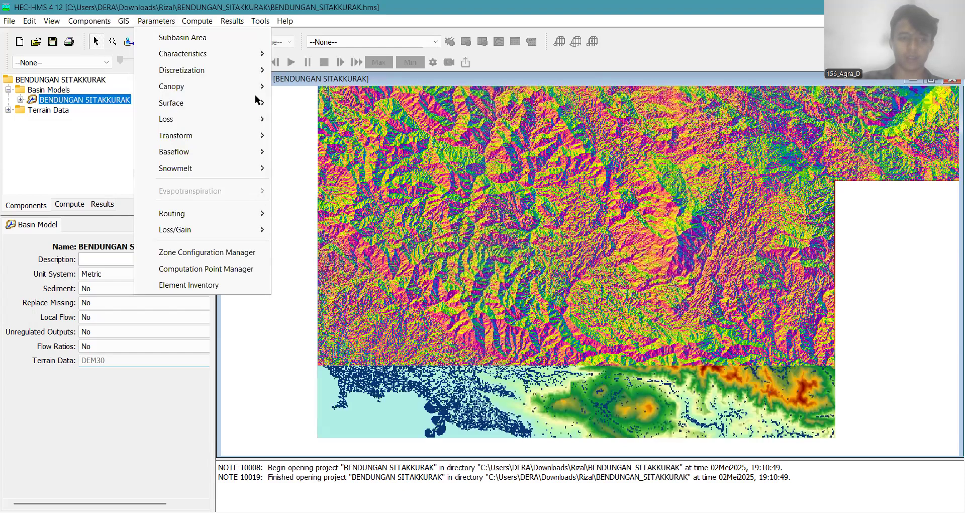
left_click(288, 147)
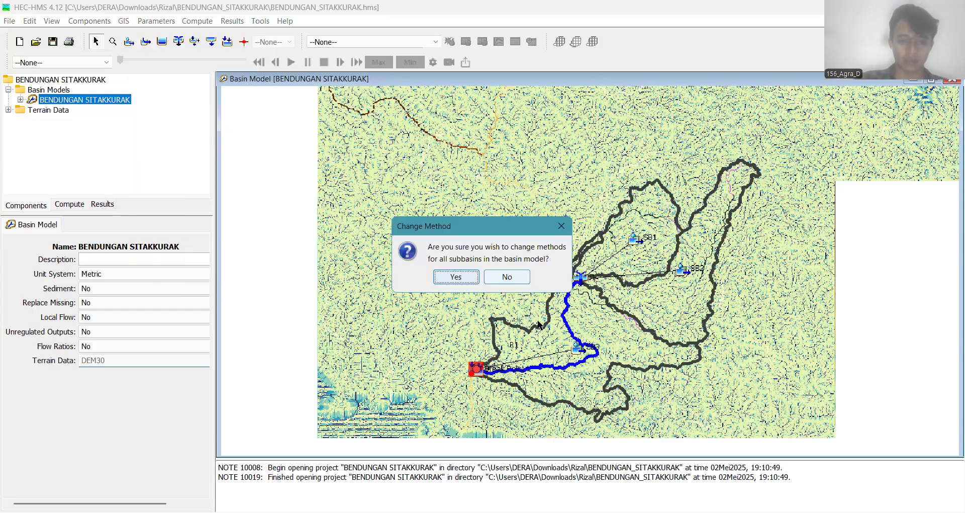
left_click(468, 280)
left_click(507, 256)
left_click(497, 293)
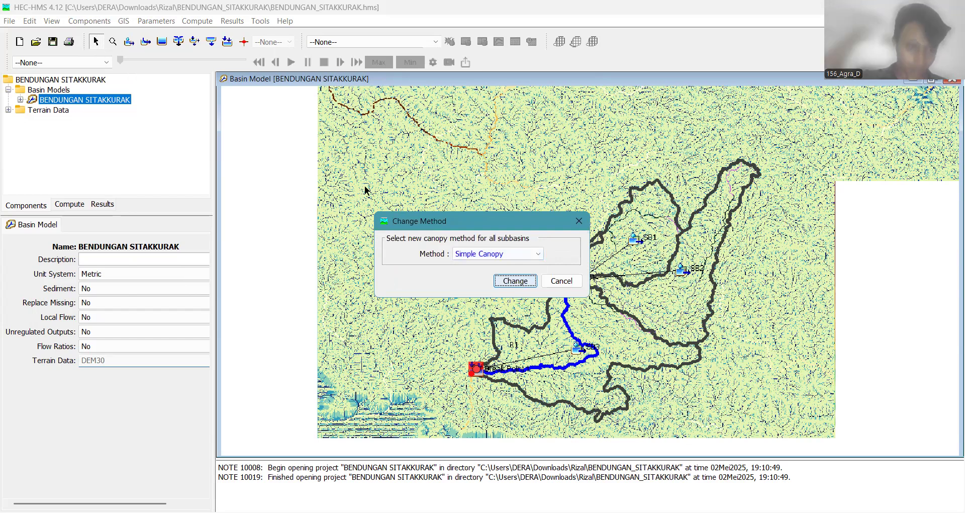
left_click(517, 281)
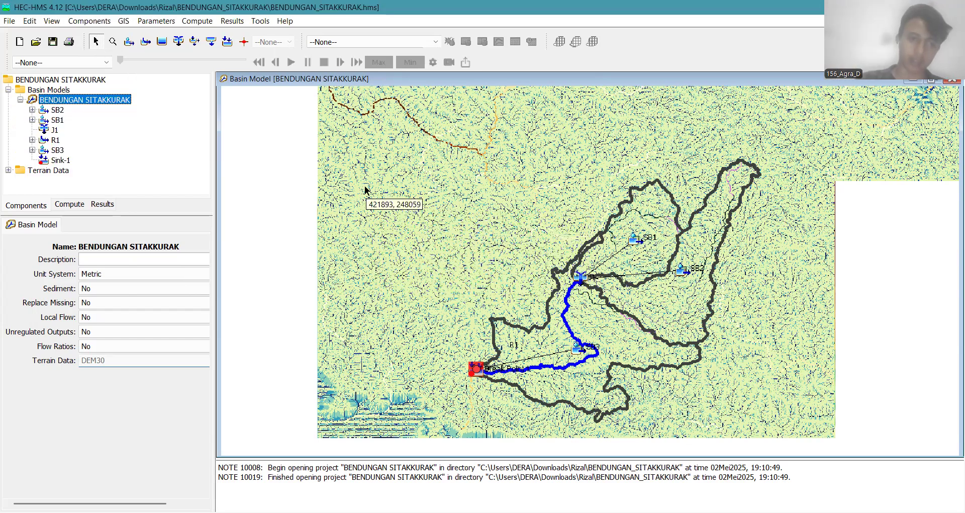
Open the Simple Canopy parameters of the subbasins and save the project.
left_click(144, 21)
mouse_move(195, 92)
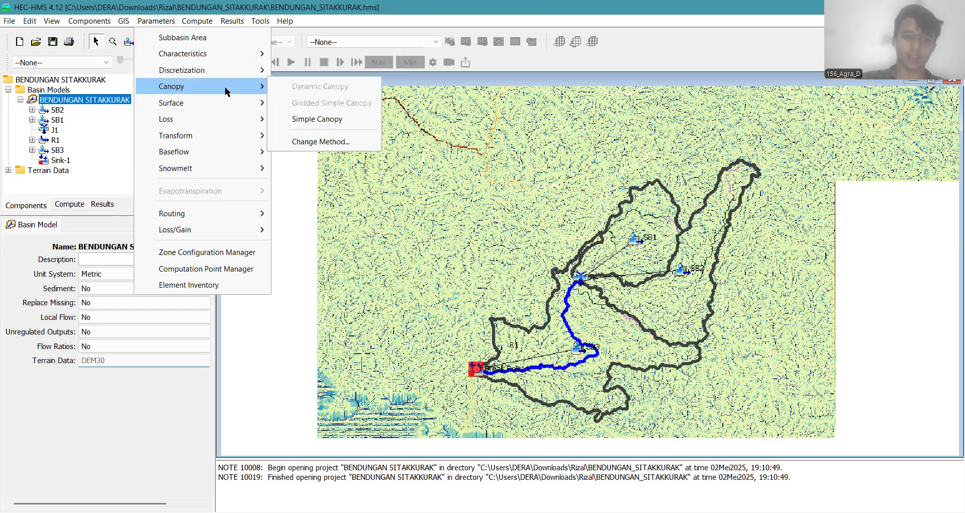
left_click(305, 124)
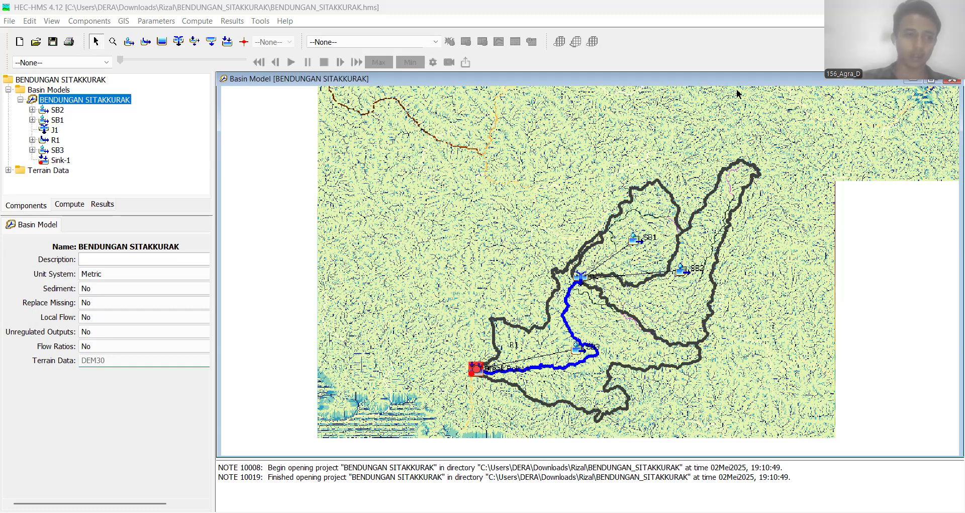
left_click(52, 44)
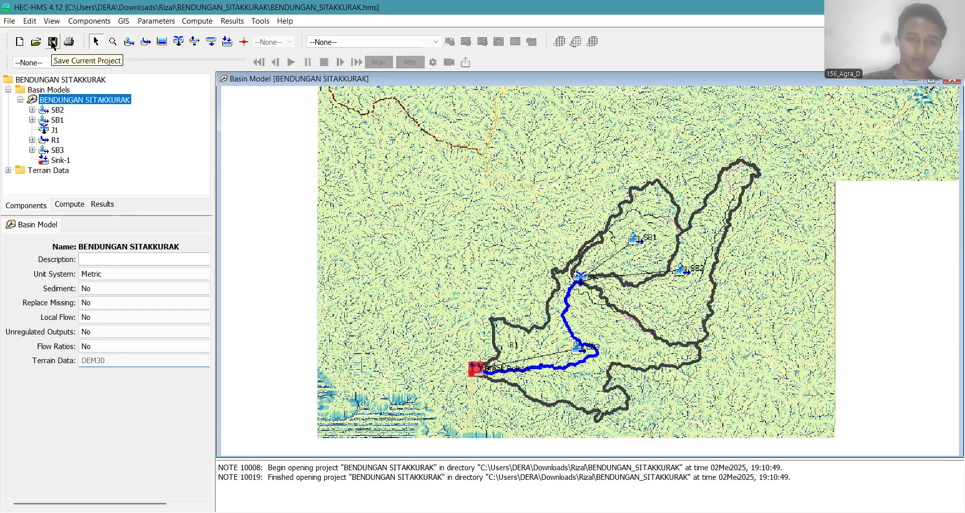
Change the surface method of all subbasins in the basin model to Simple Surface.
left_click(156, 20)
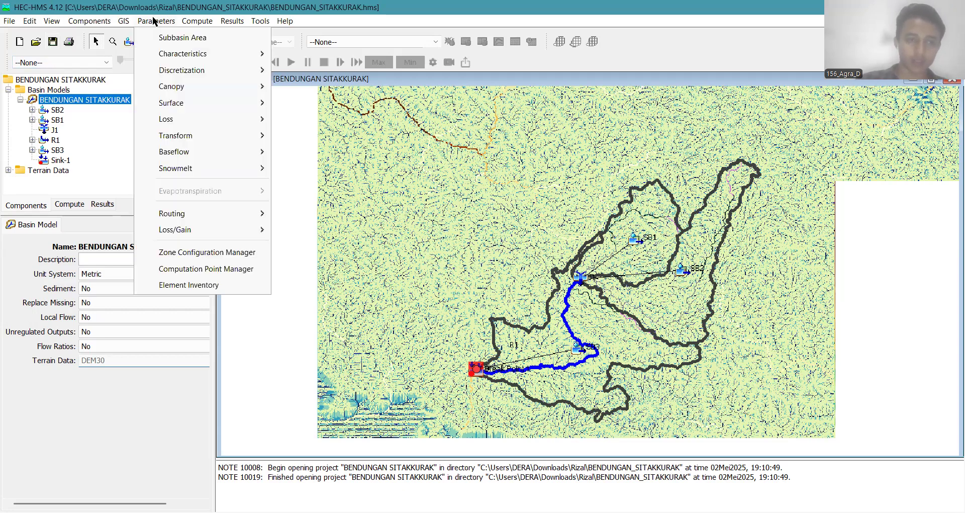
mouse_move(194, 104)
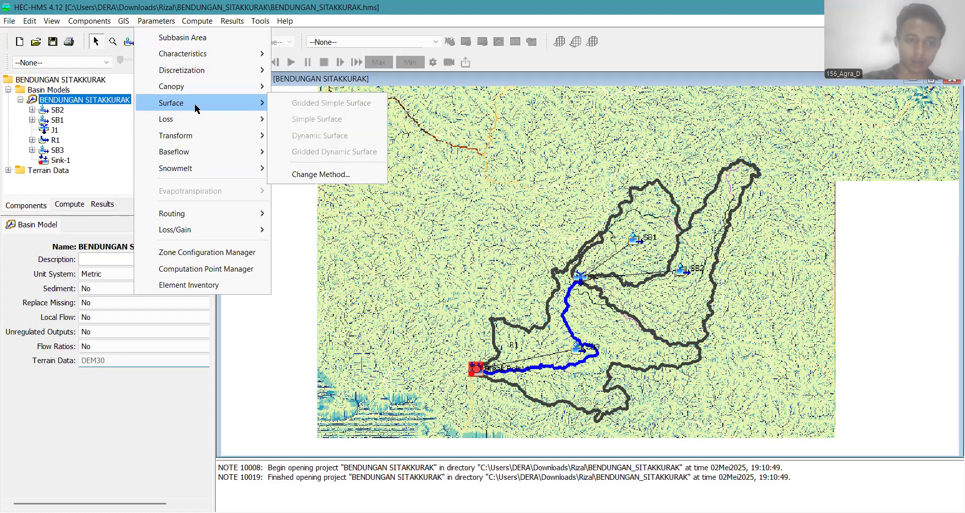
left_click(314, 175)
left_click(461, 284)
left_click(490, 255)
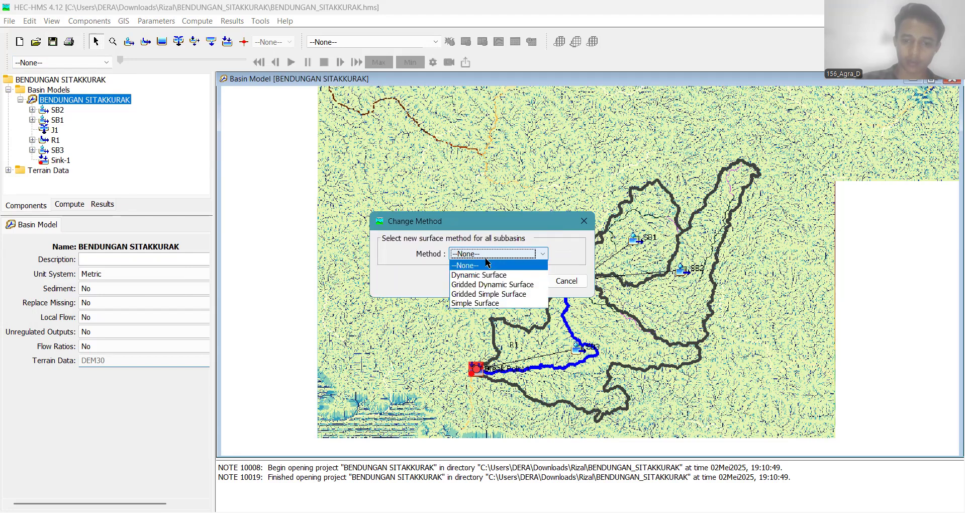
left_click(481, 306)
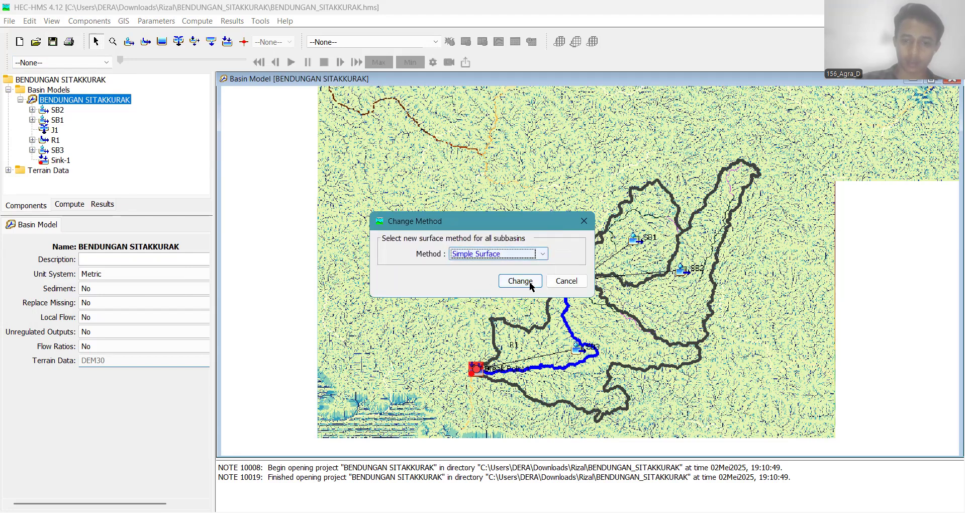
key("Return")
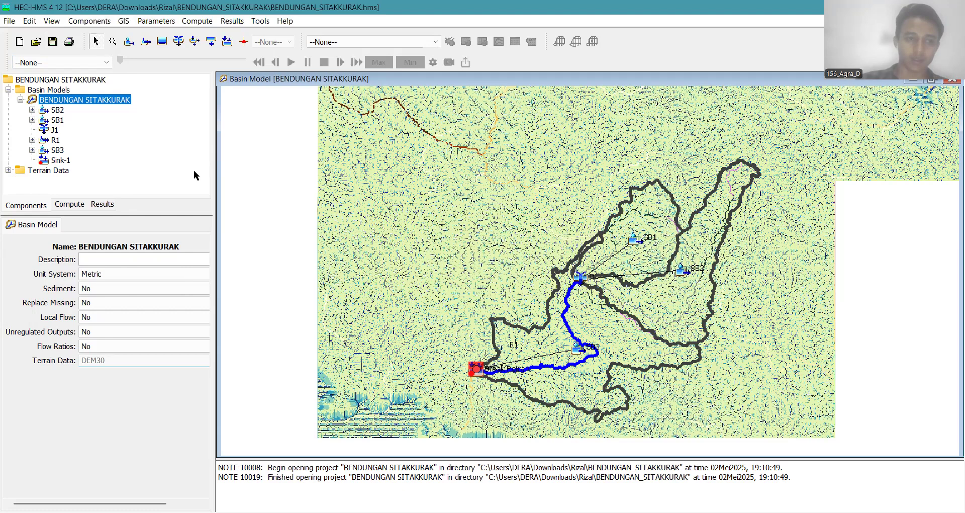
Open the Simple Surface parameters of the subbasins.
left_click(168, 23)
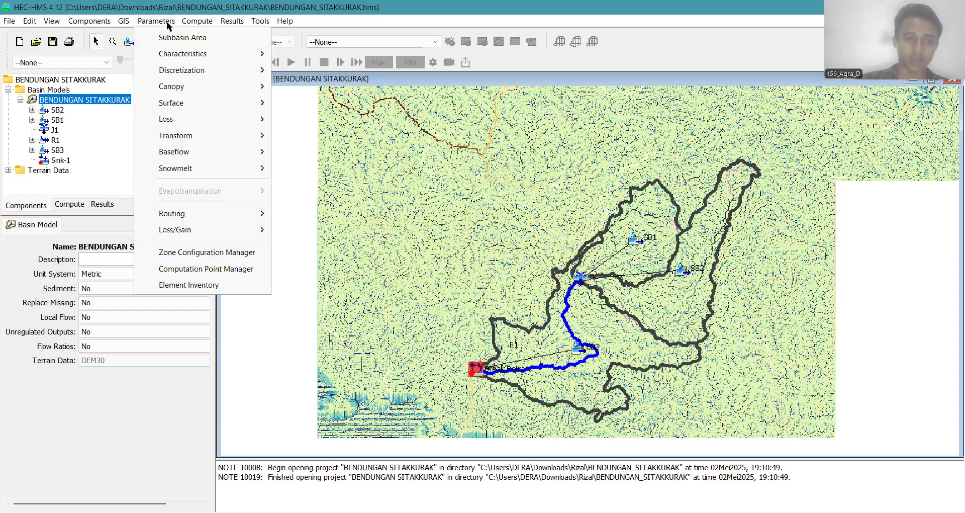
mouse_move(205, 103)
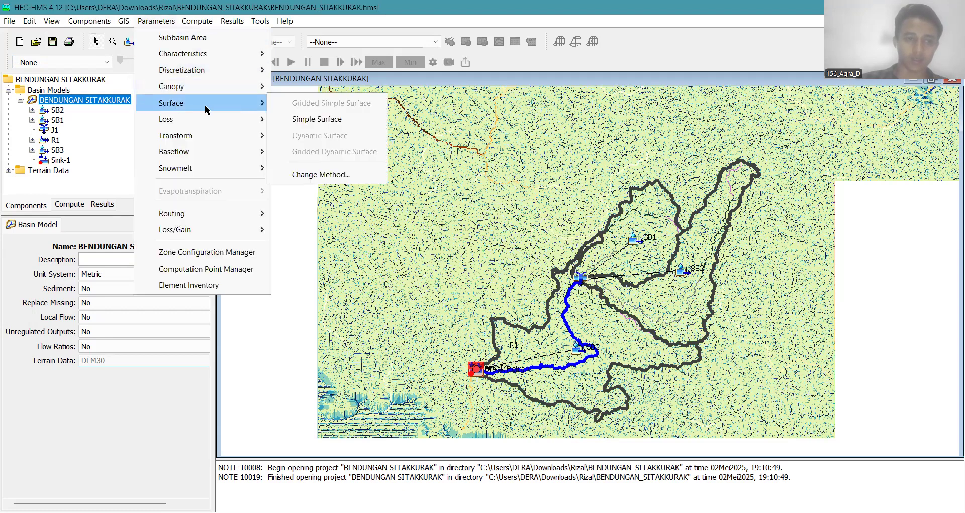
left_click(281, 114)
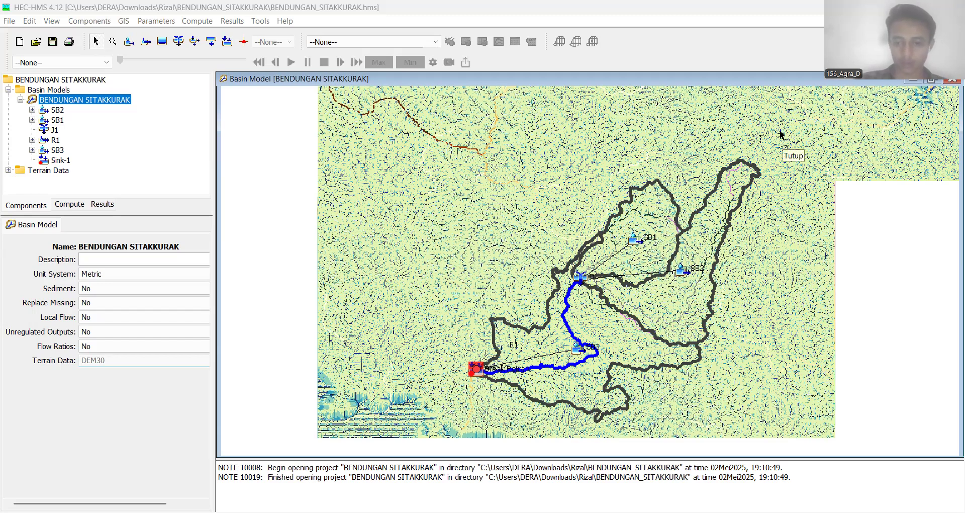
left_click(259, 274)
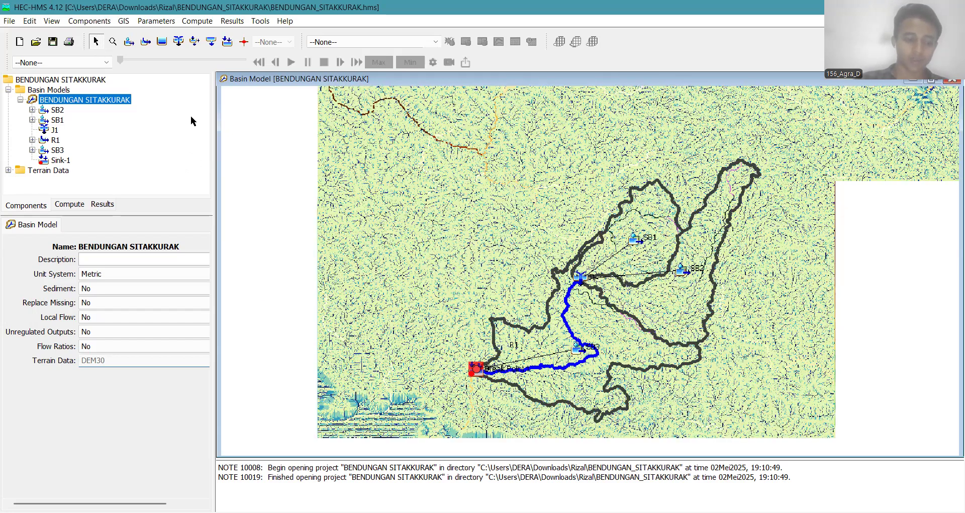
Change the loss method of all subbasins in the basin model to Deficit and Constant.
left_click(172, 22)
mouse_move(182, 120)
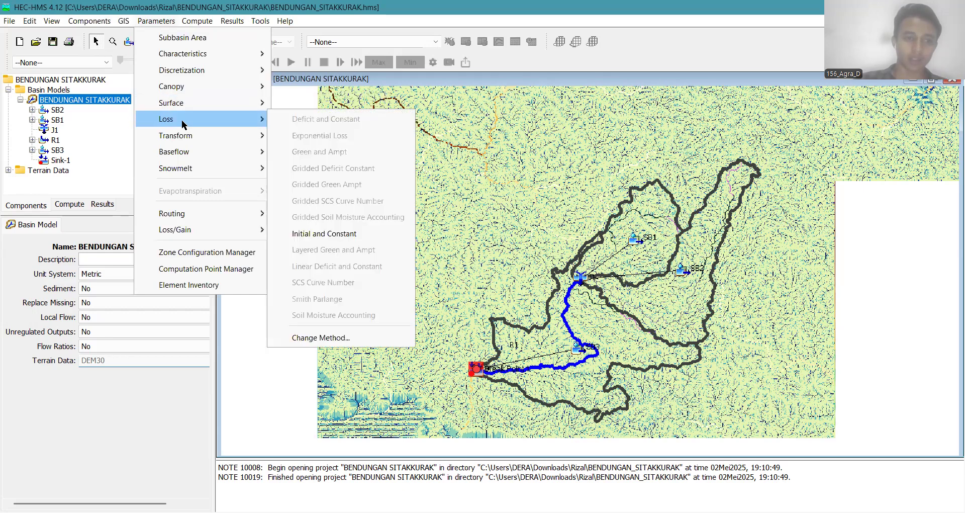
left_click(341, 342)
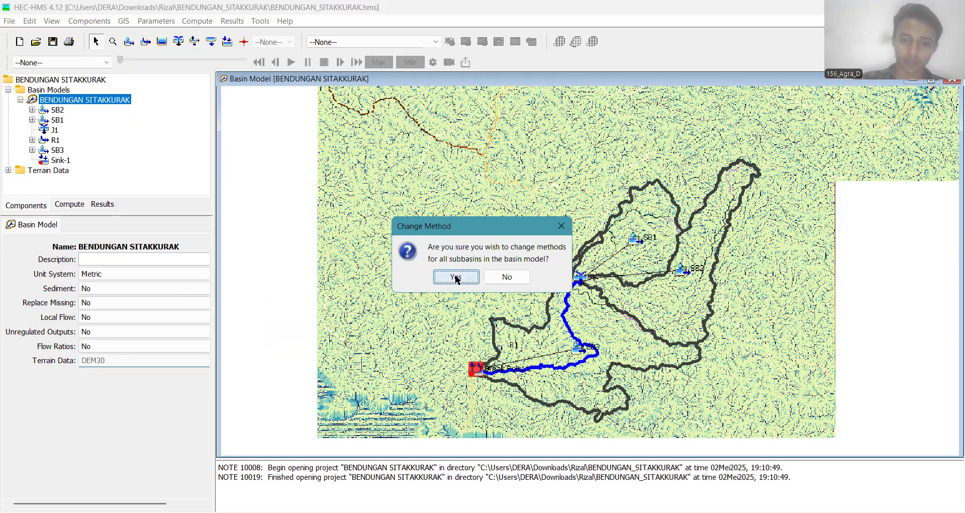
key("Return")
left_click(547, 250)
scroll(497, 322, "down", 2)
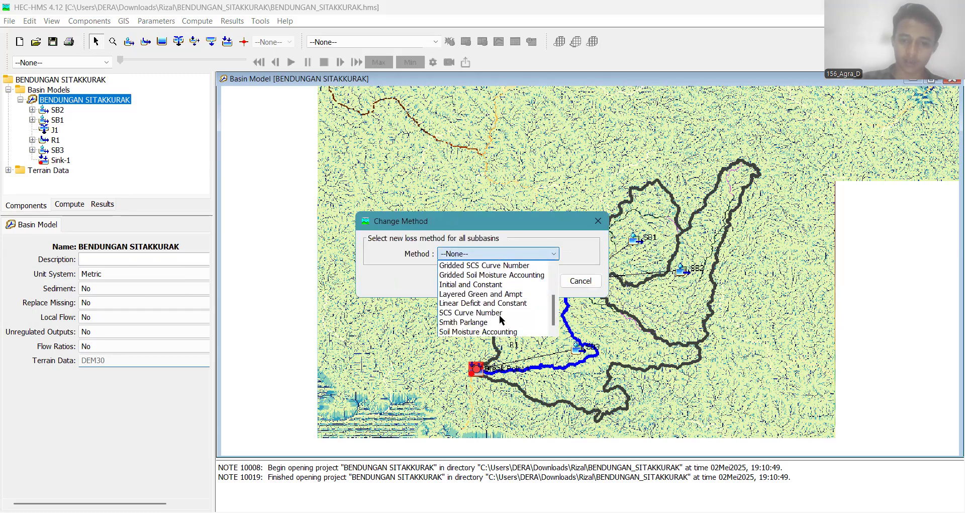
scroll(481, 310, "up", 2)
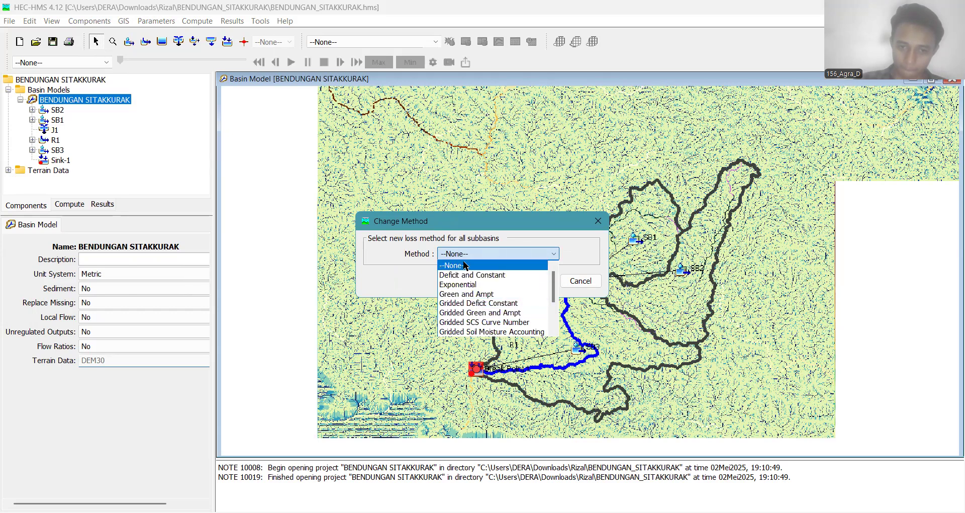
left_click(451, 275)
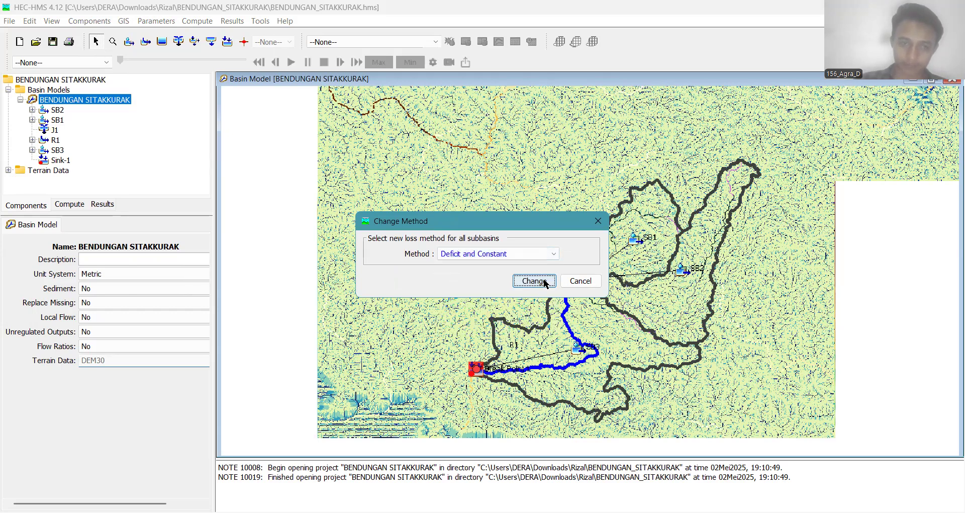
left_click(534, 282)
Open the Deficit and Constant loss parameters of the subbasins and save the project.
left_click(157, 22)
mouse_move(190, 121)
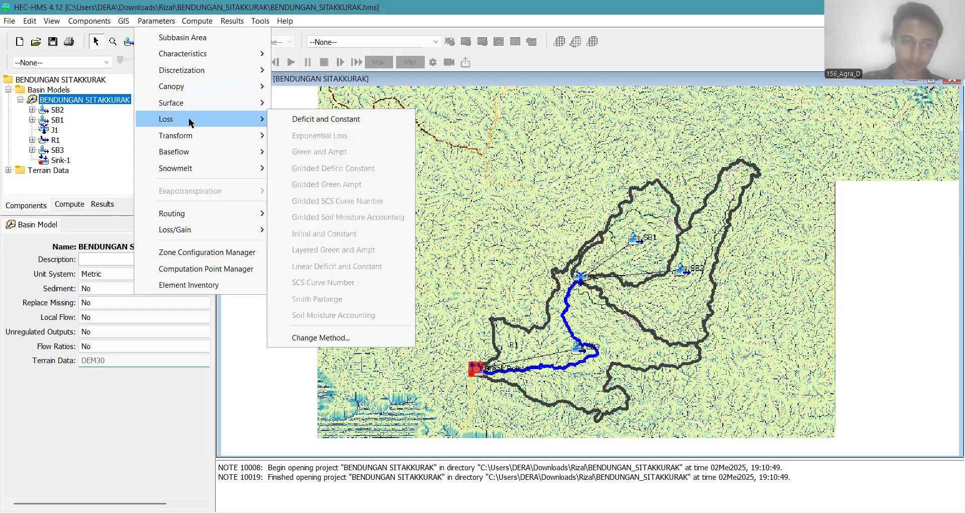
left_click(333, 122)
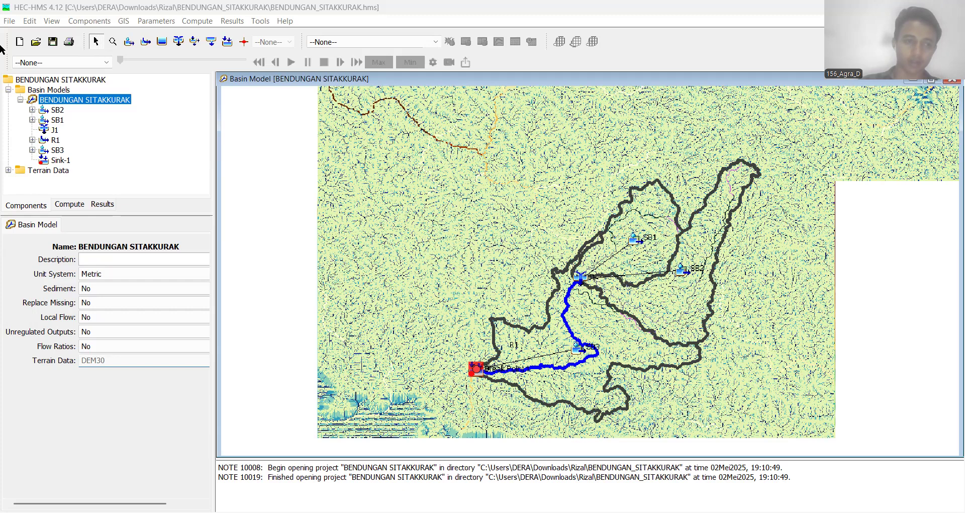
left_click(56, 41)
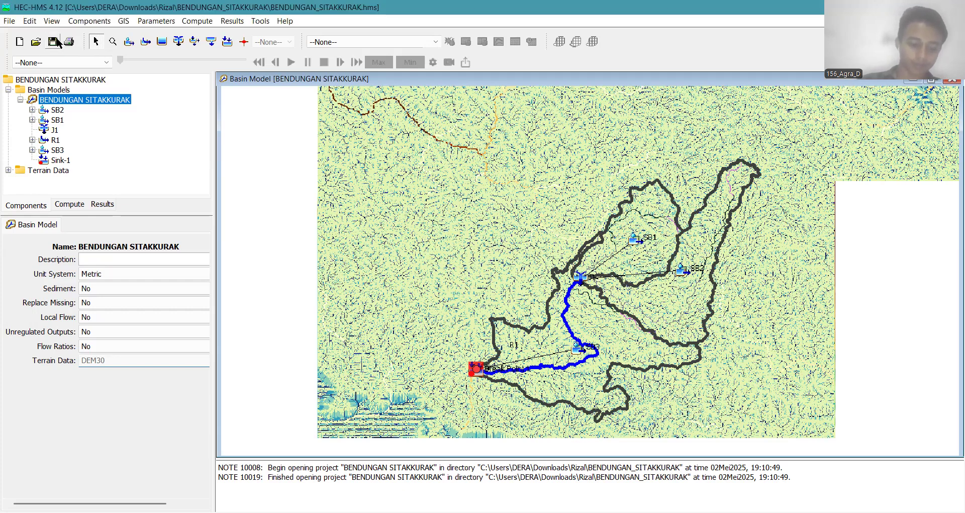
Change the baseflow method of all subbasins in the basin model to Linear Reservoir.
left_click(155, 22)
mouse_move(171, 143)
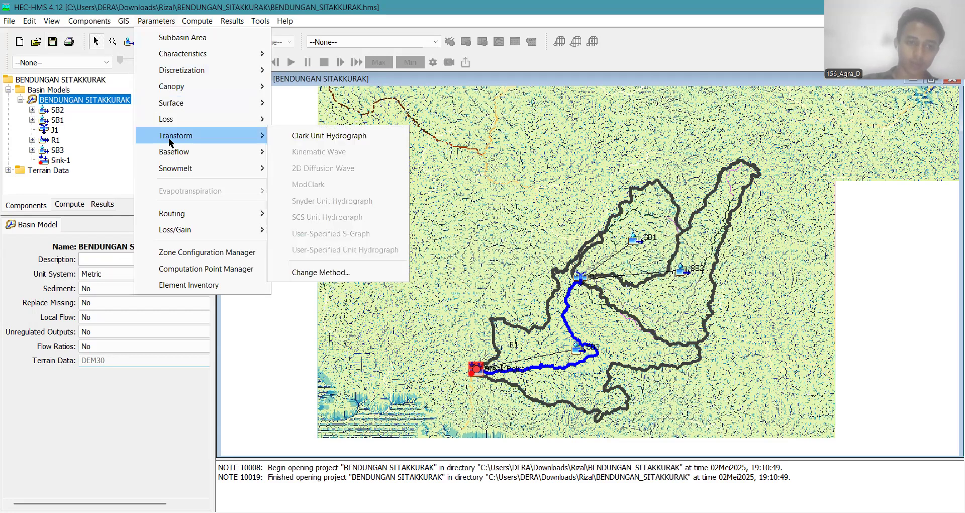
mouse_move(246, 169)
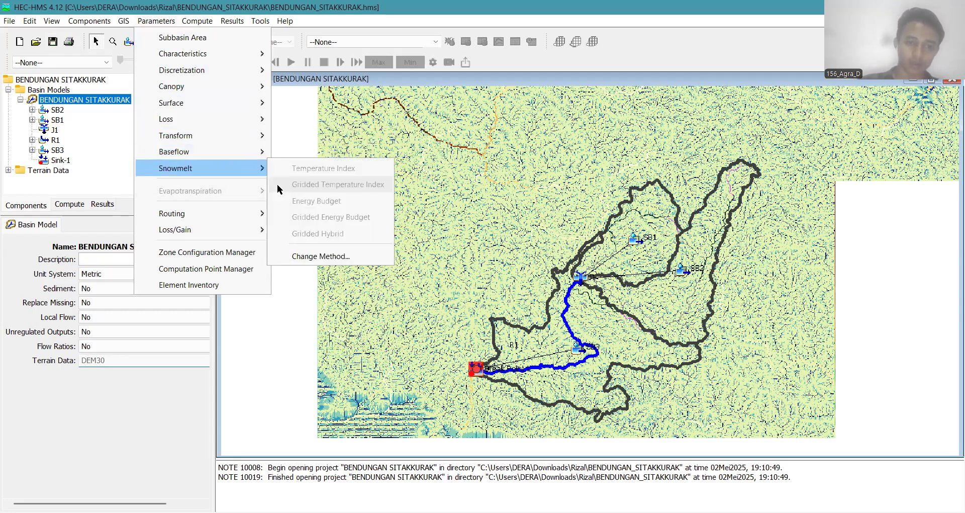
mouse_move(251, 152)
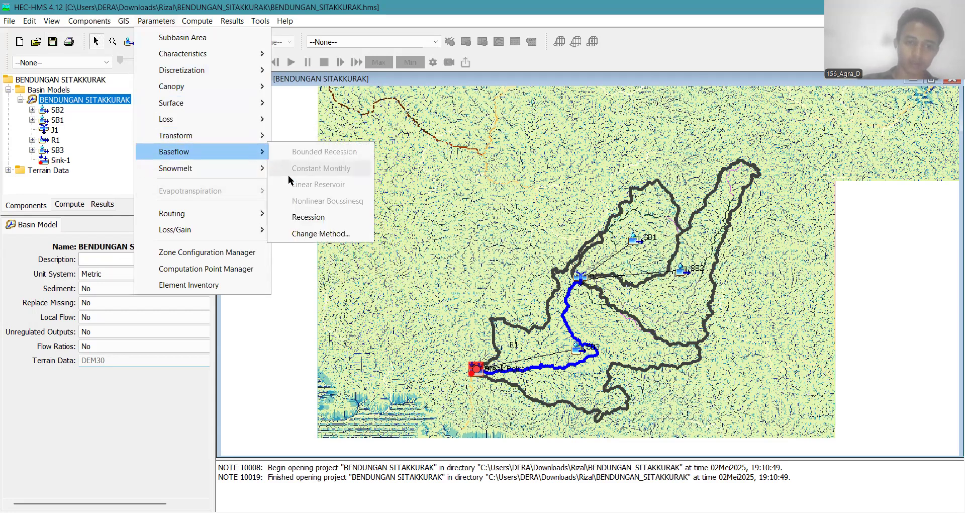
left_click(302, 234)
left_click(455, 276)
left_click(503, 254)
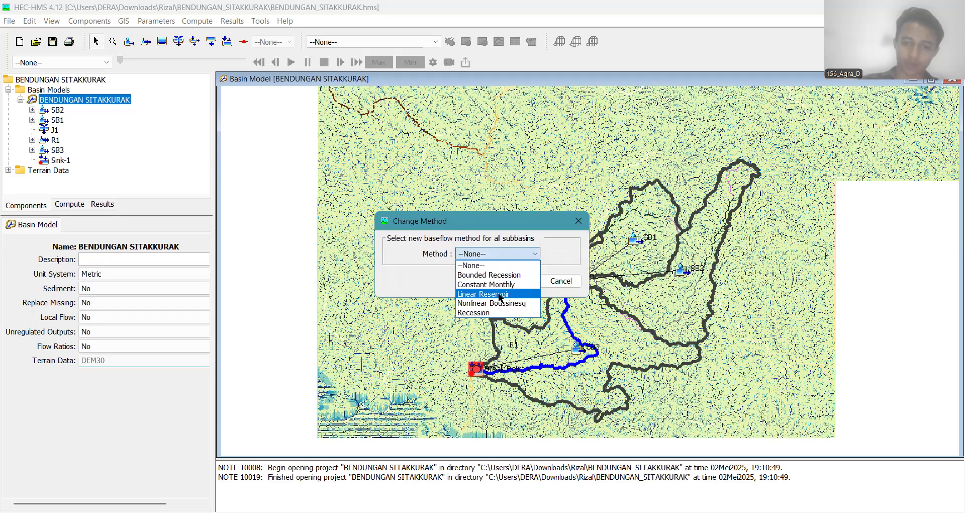
left_click(501, 294)
left_click(510, 282)
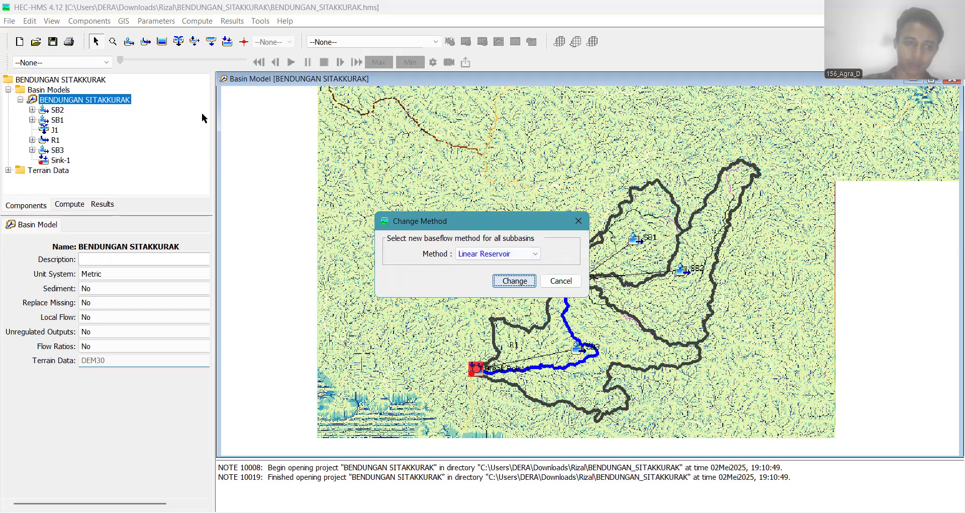
left_click(156, 21)
mouse_move(241, 153)
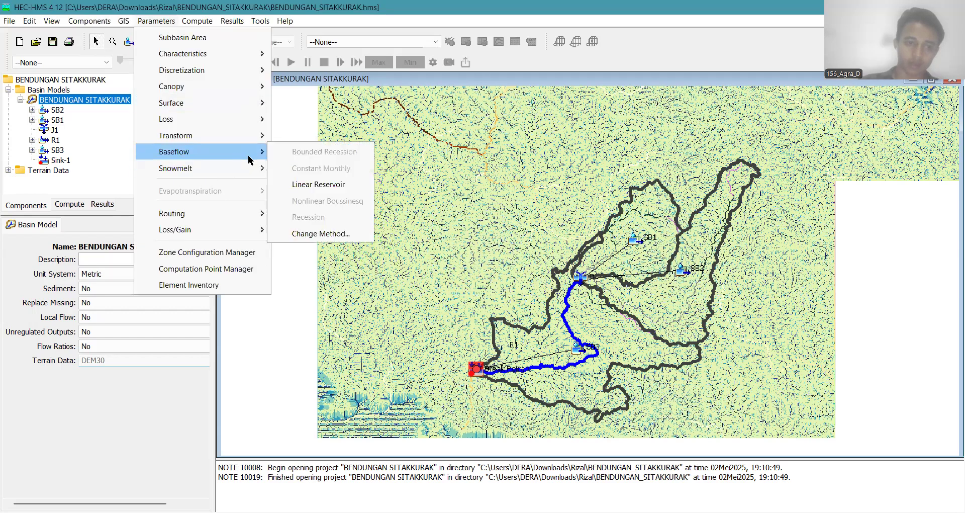
left_click(320, 232)
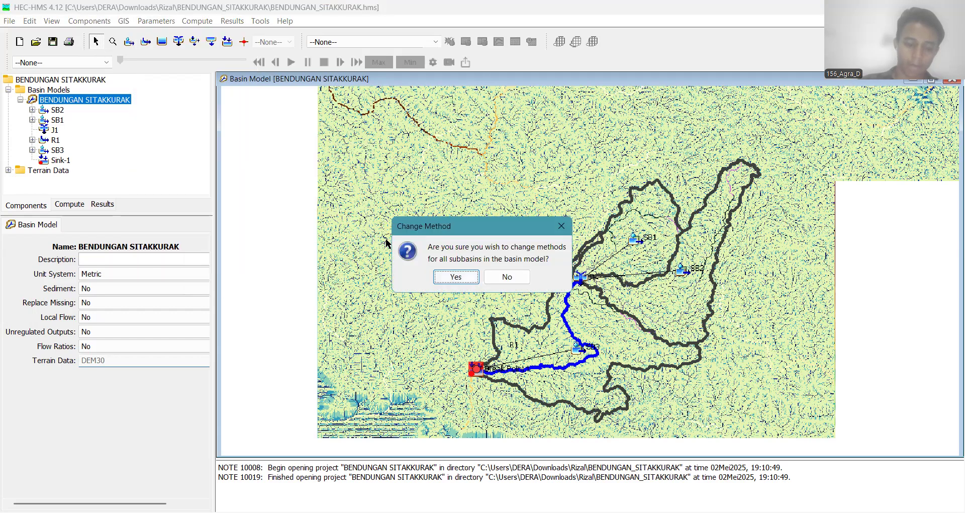
left_click(454, 277)
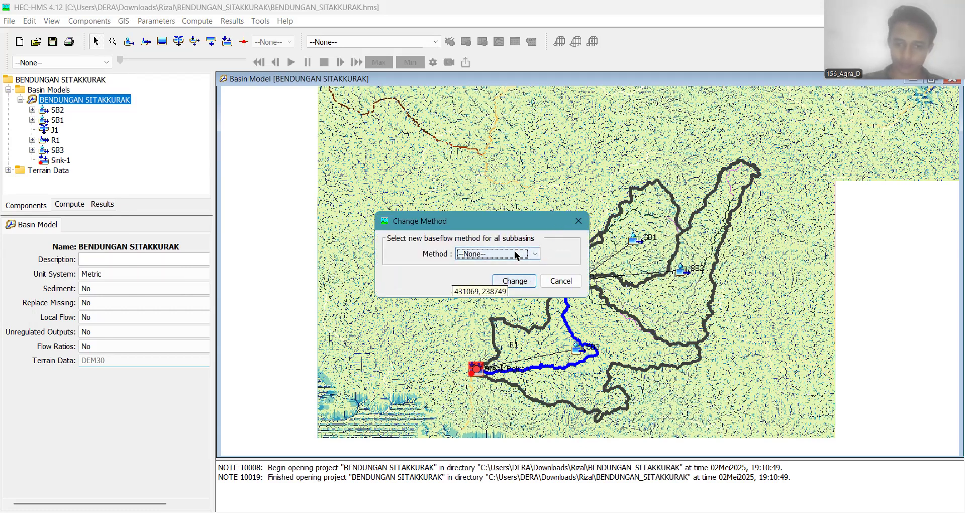
left_click(516, 256)
left_click(578, 221)
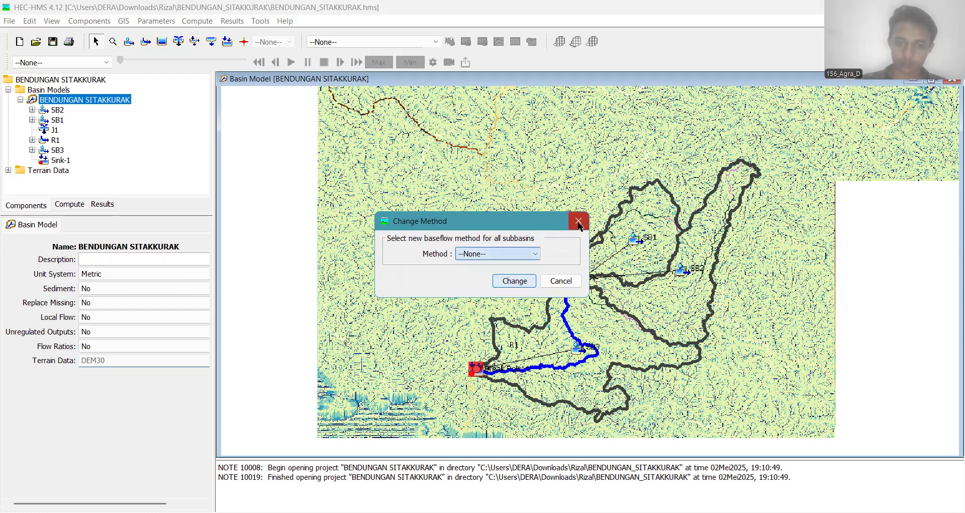
left_click(579, 221)
Open the Linear Reservoir baseflow parameters of the subbasins.
left_click(155, 22)
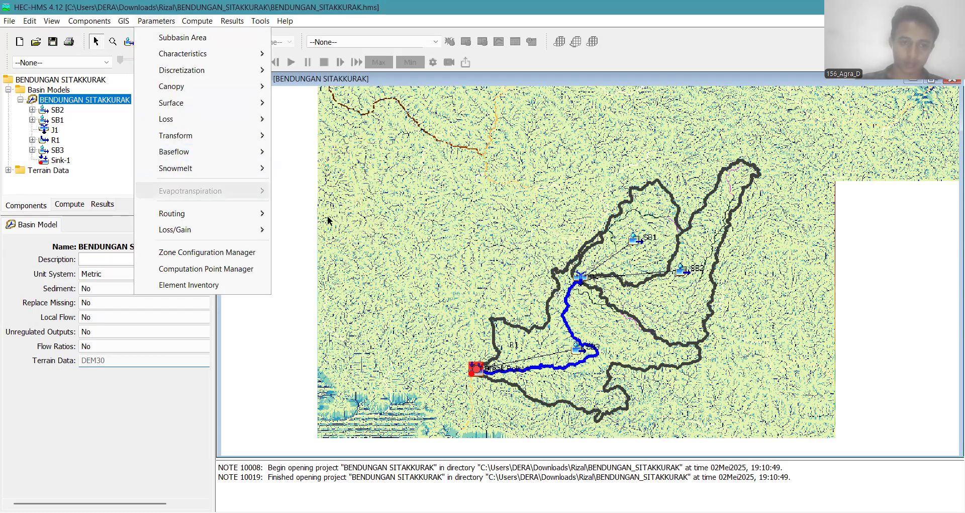
mouse_move(247, 168)
mouse_move(259, 151)
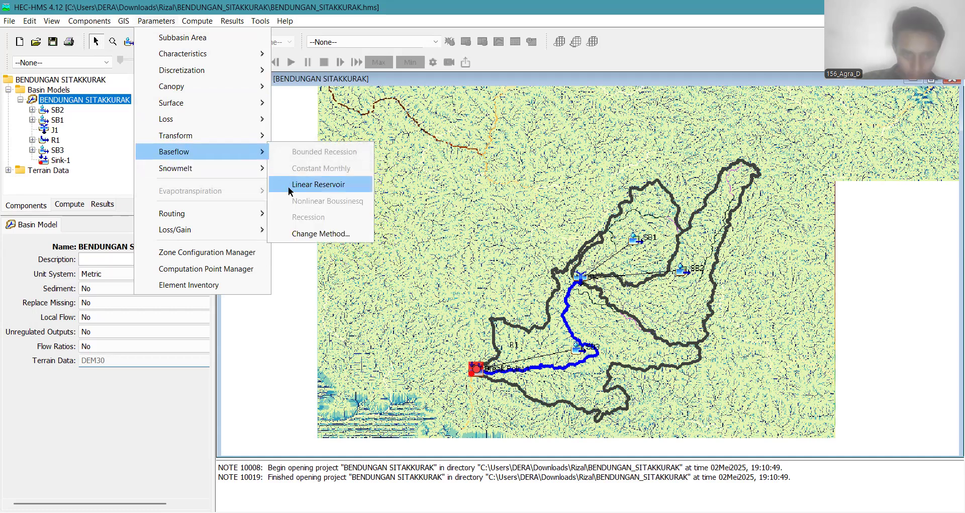
left_click(288, 185)
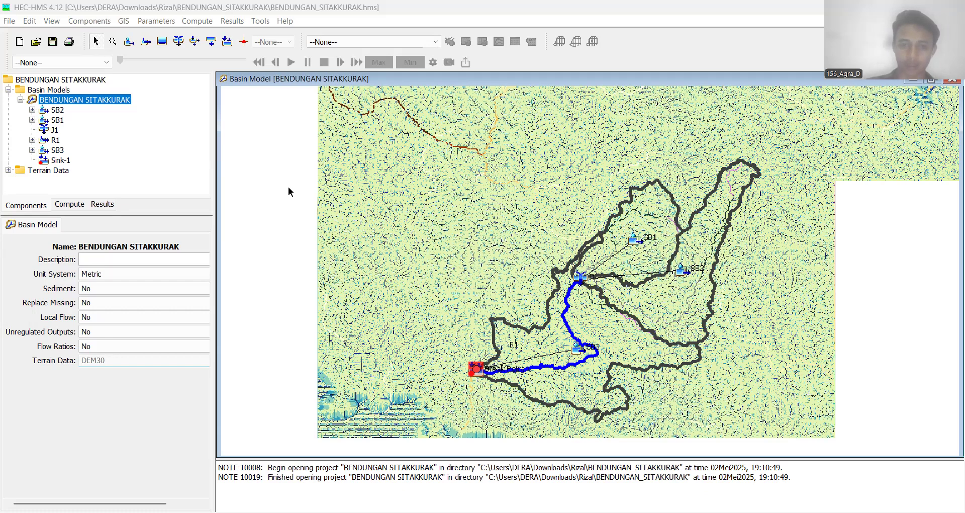
left_click(288, 187)
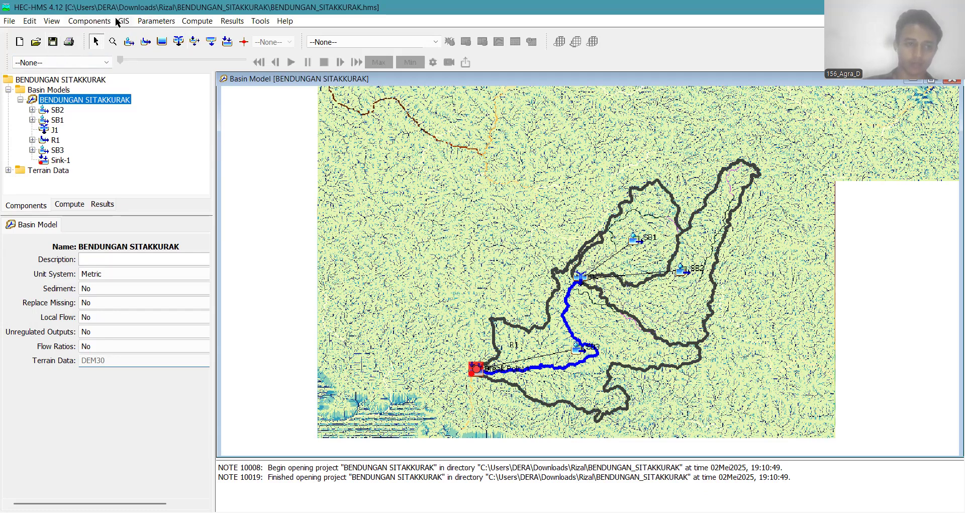
Apply None as the snowmelt method for all subbasins in the basin model.
left_click(164, 25)
mouse_move(204, 168)
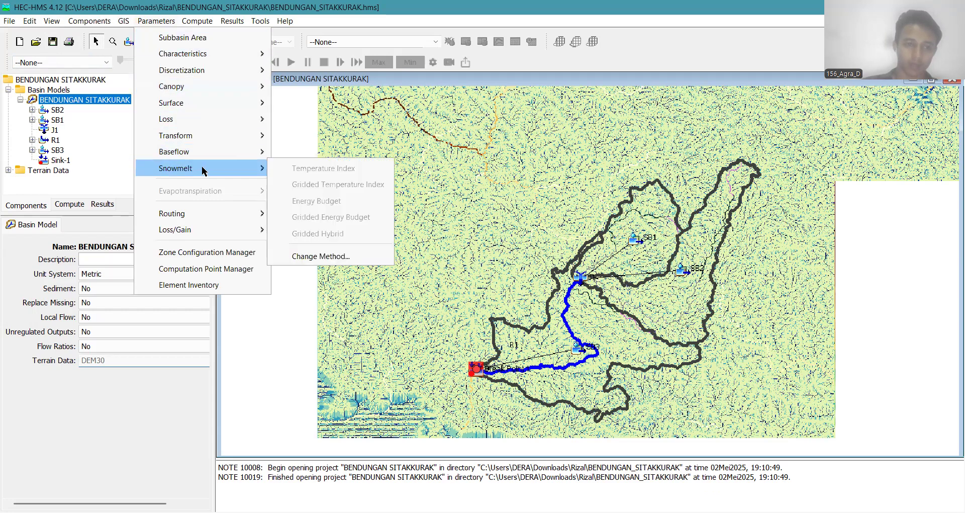
left_click(305, 257)
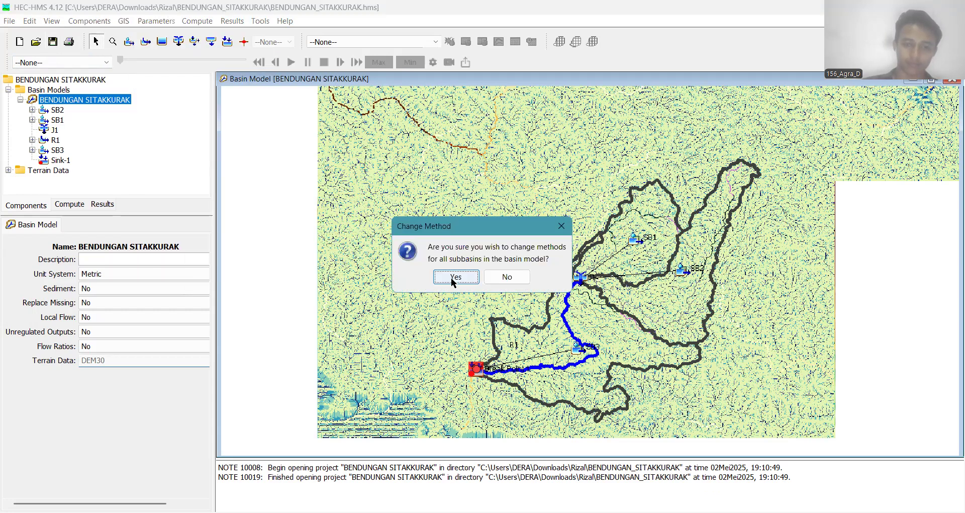
left_click(450, 278)
left_click(493, 253)
left_click(503, 261)
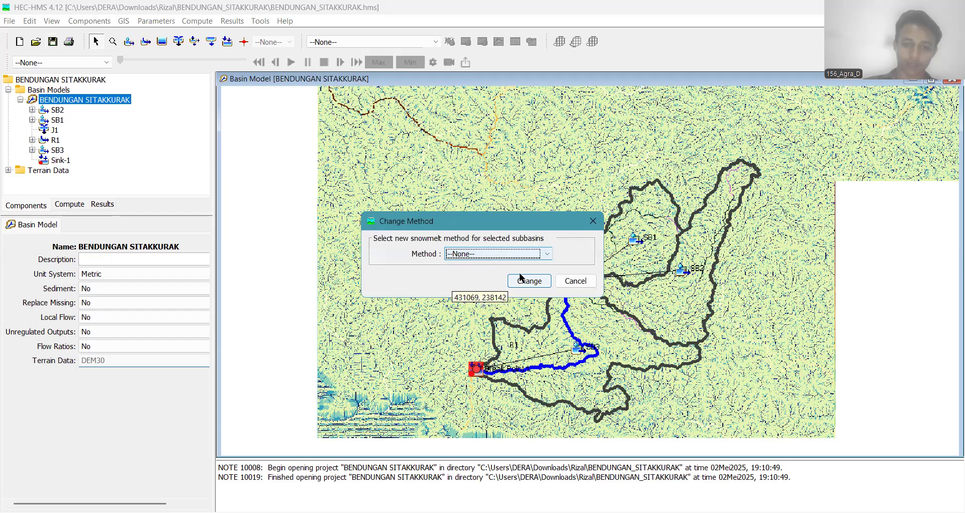
left_click(523, 280)
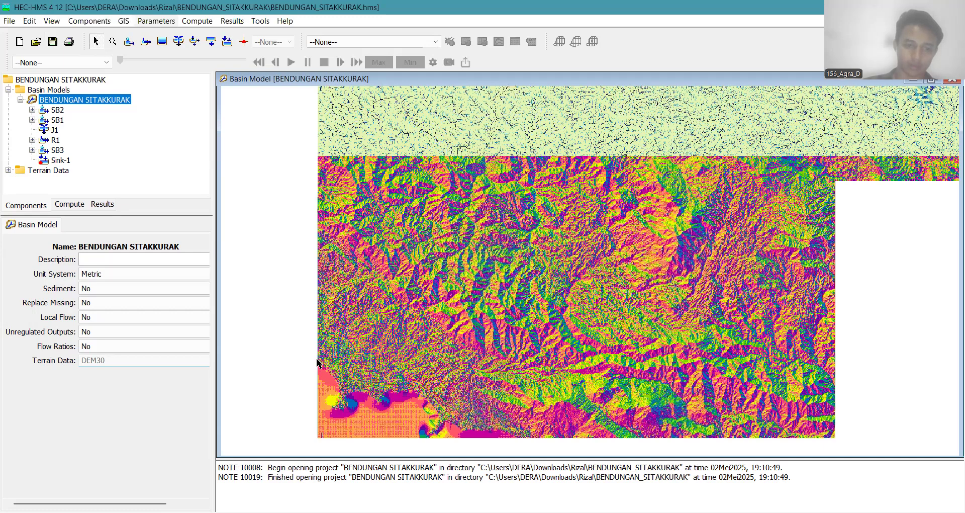
Apply None as the routing method for all reaches in the basin model.
left_click(156, 21)
mouse_move(201, 213)
left_click(324, 351)
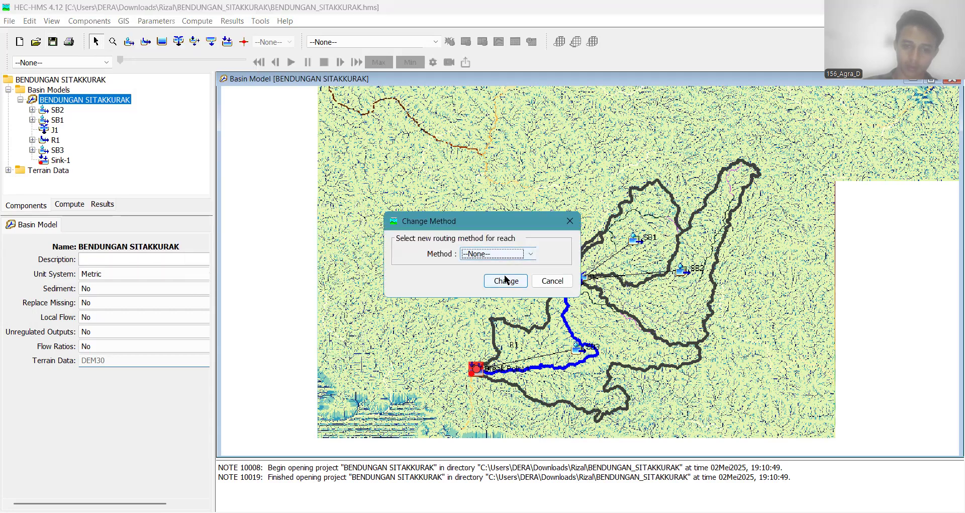
left_click(505, 279)
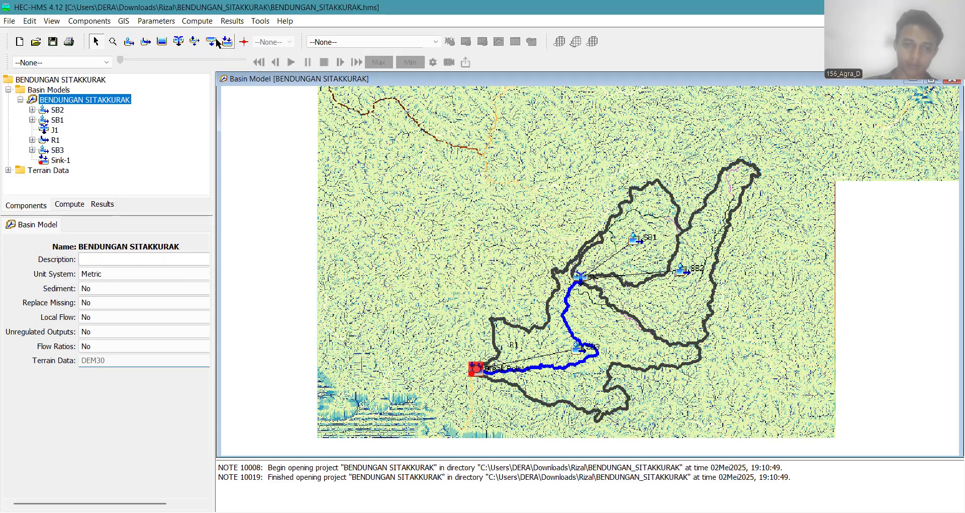
Apply the preselected loss/gain method to all reaches in the basin model.
left_click(165, 19)
mouse_move(192, 229)
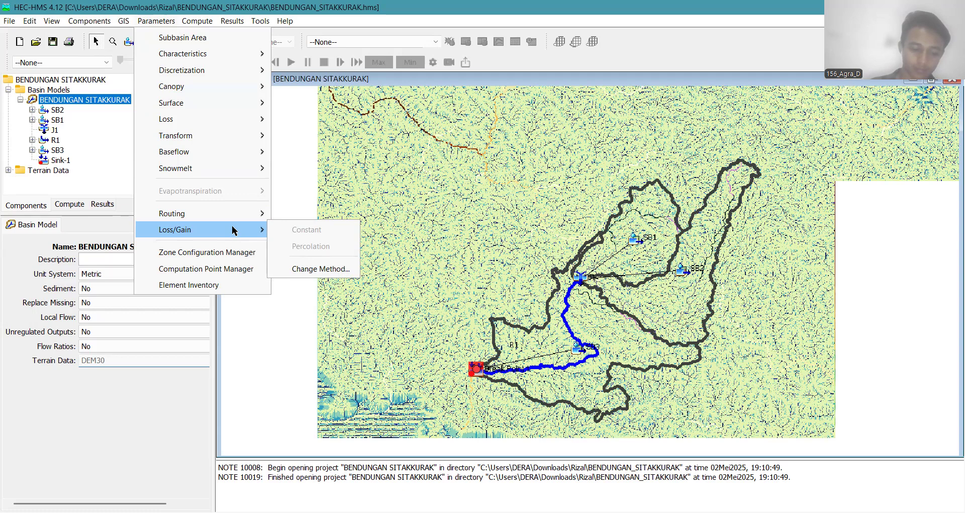
left_click(294, 267)
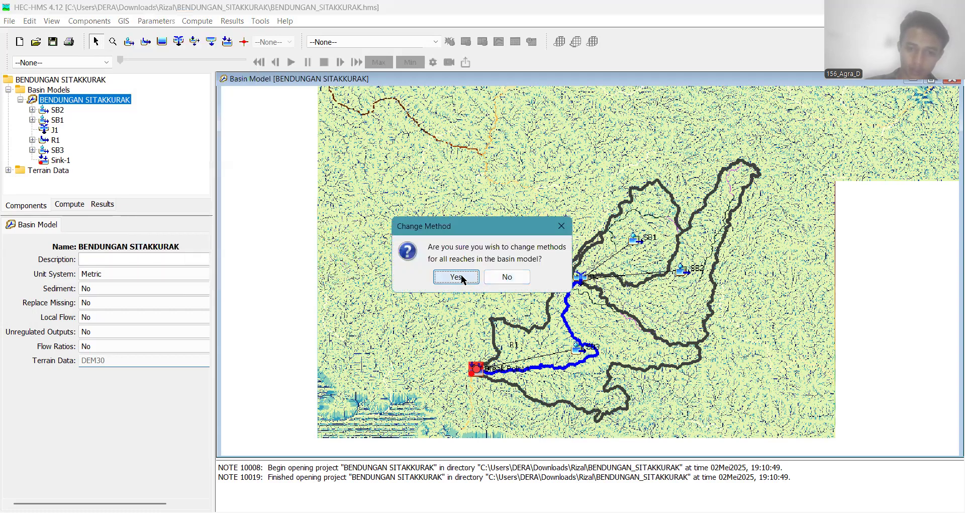
left_click(456, 277)
left_click(493, 282)
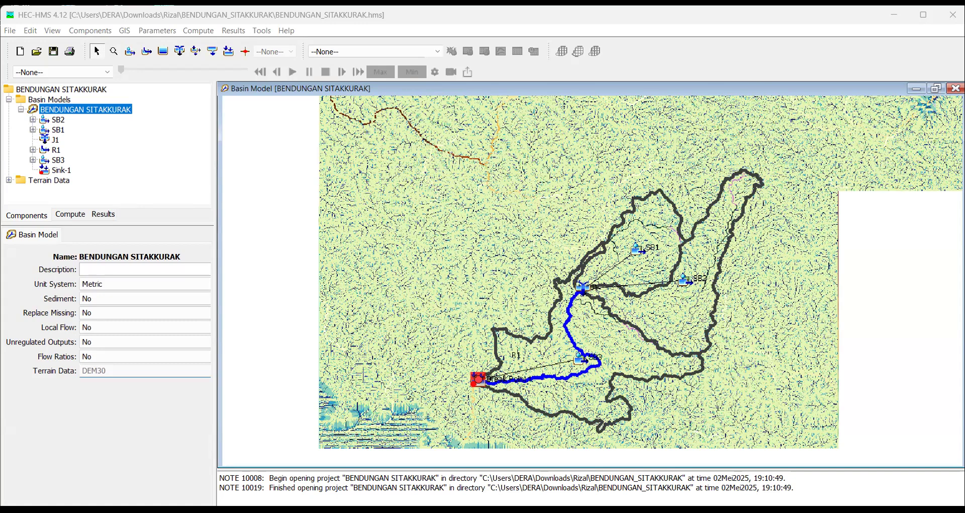
Create a new control specifications component named DEBIT ANDALAN and close its manager.
left_click(566, 372)
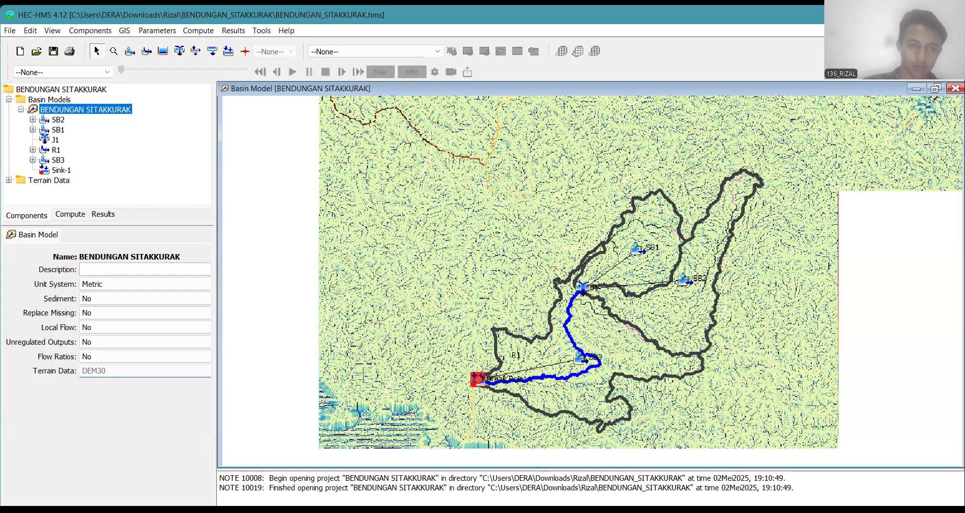
left_click(99, 30)
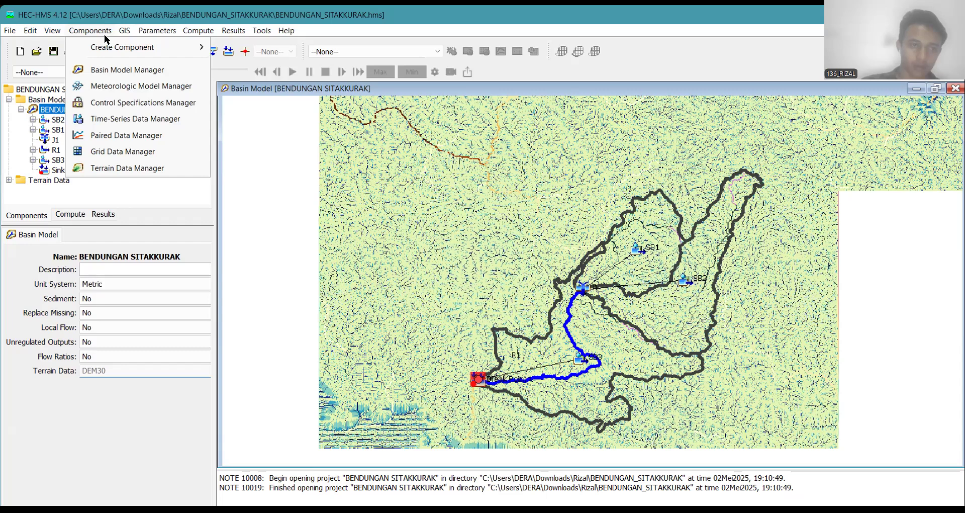
left_click(125, 107)
left_click(321, 147)
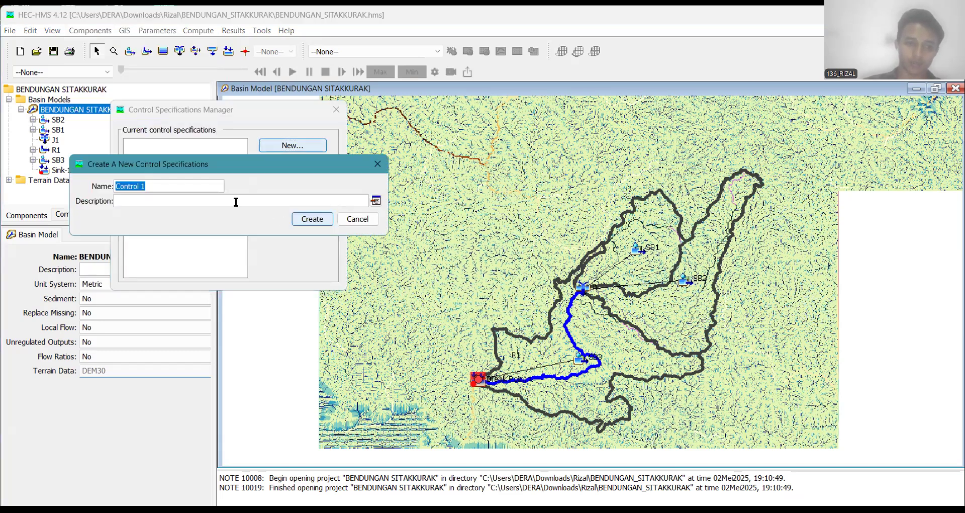
left_click(165, 183)
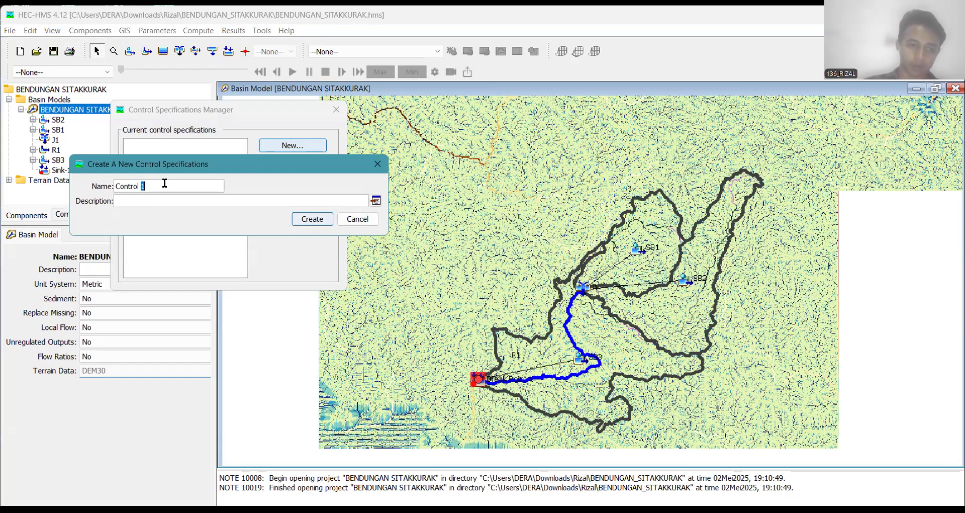
left_click_drag(147, 188, 108, 190)
type("DEBIT ANDA")
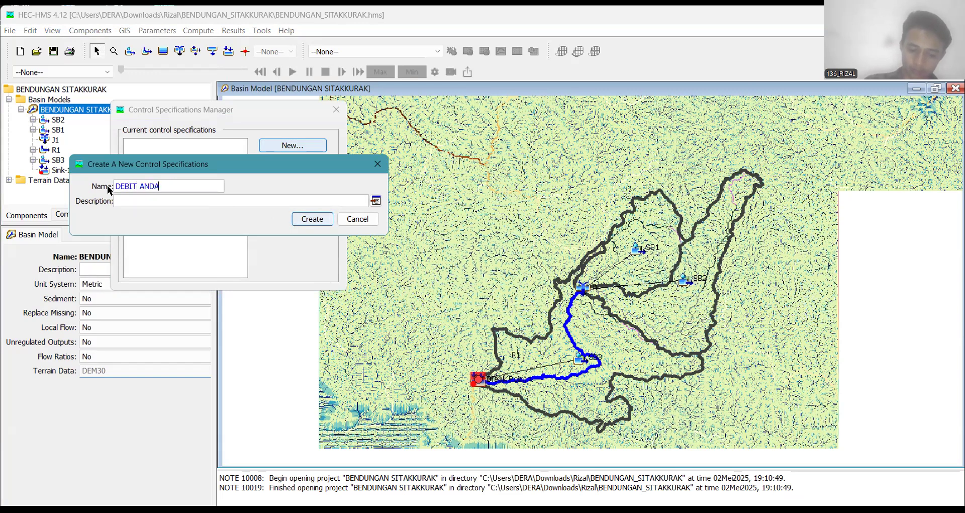
type("LAN")
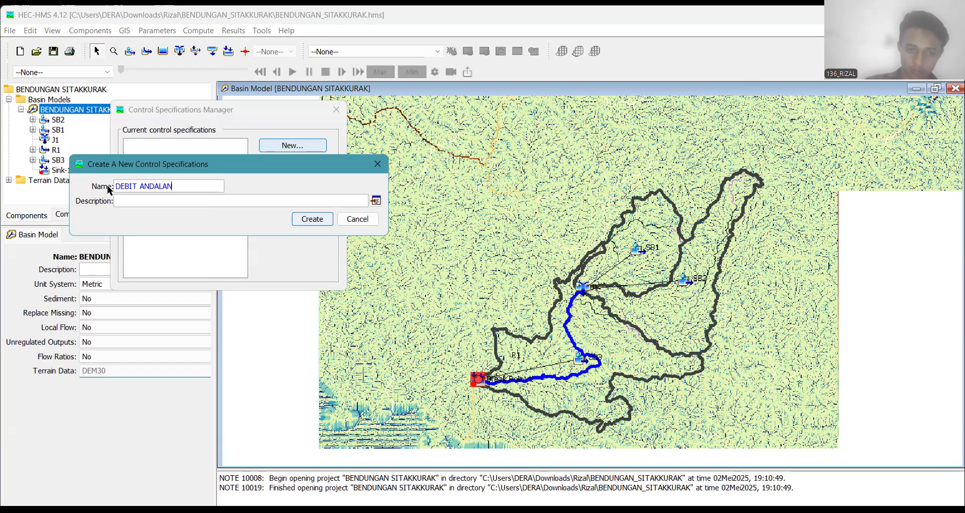
left_click(319, 221)
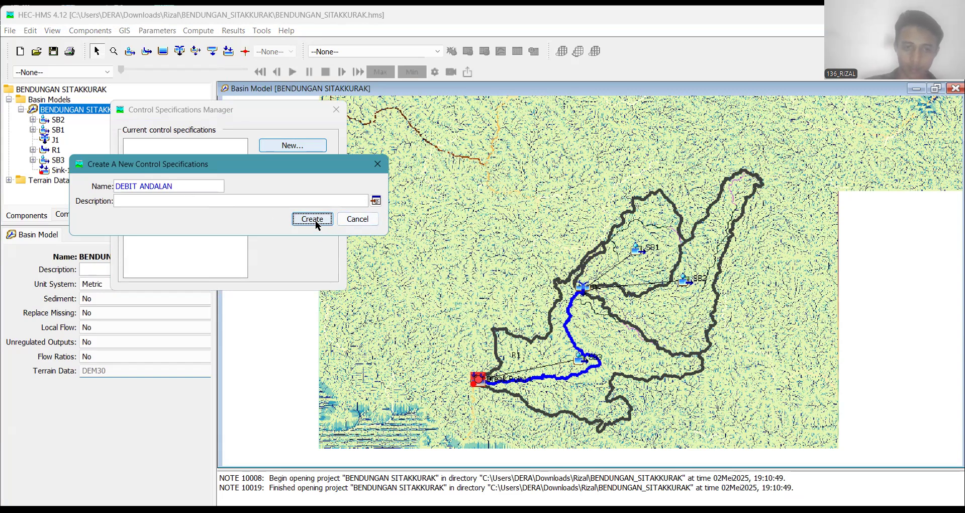
left_click(336, 109)
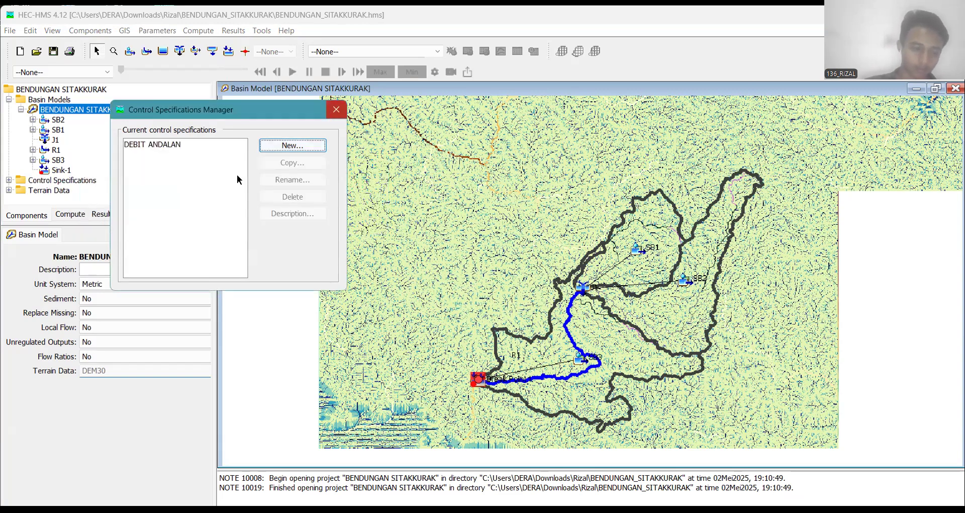
left_click(20, 110)
left_click(50, 129)
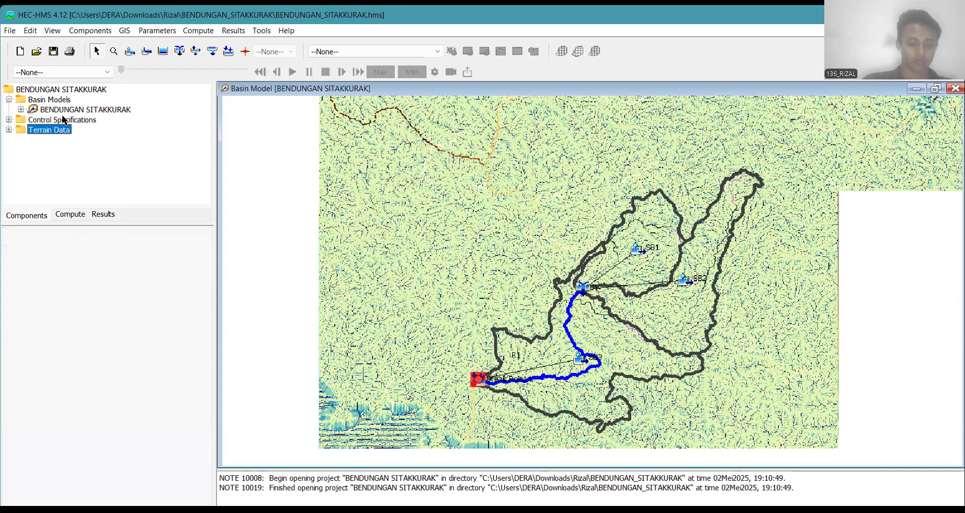
left_click(62, 116)
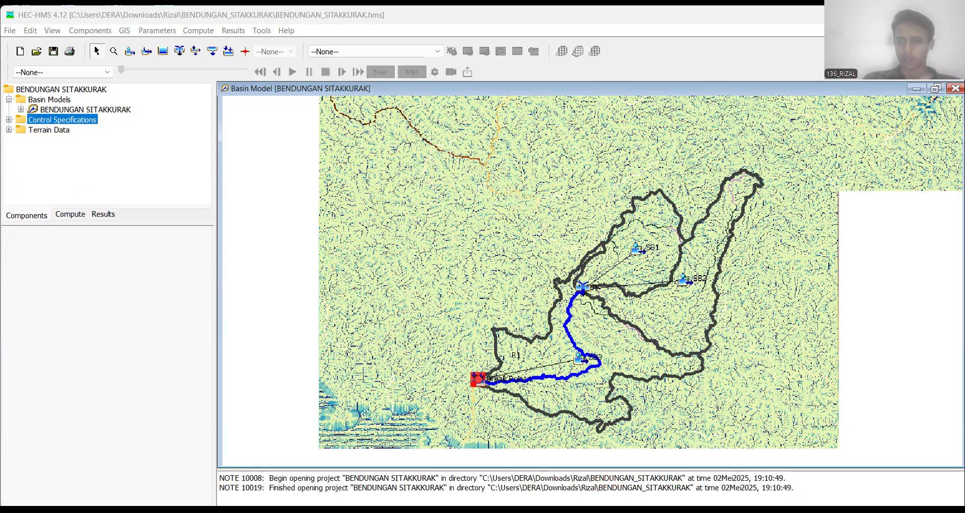
left_click(837, 289)
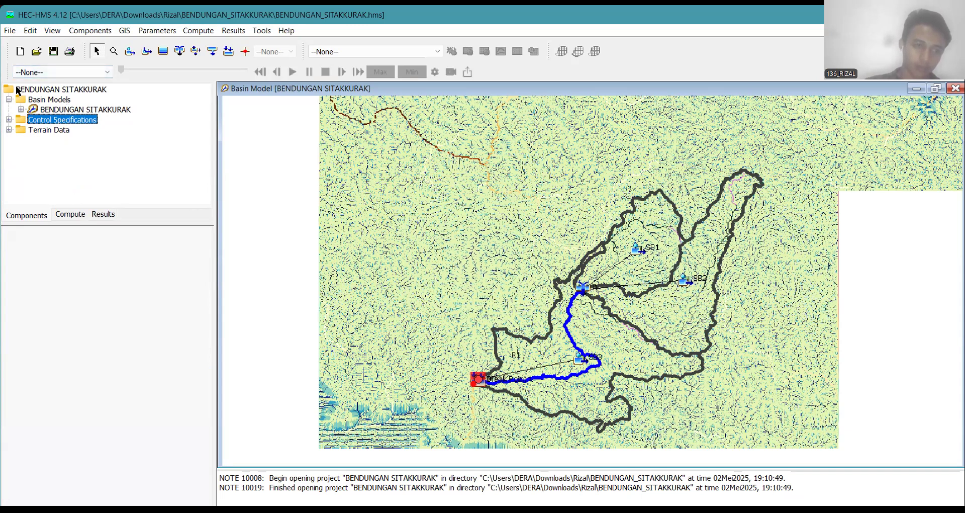
double_click(65, 107)
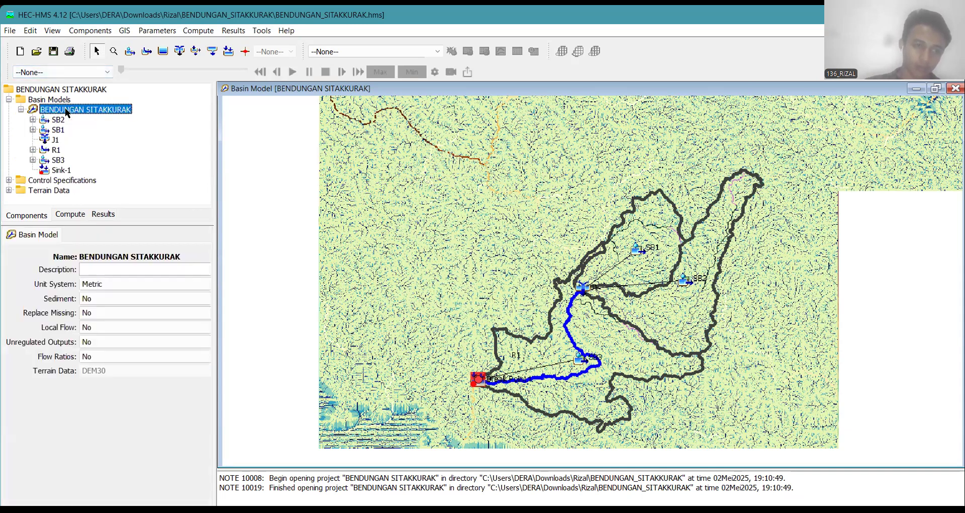
Set the start of the DEBIT ANDALAN control specifications to 31DES2019 at 00:00.
double_click(65, 180)
left_click(59, 191)
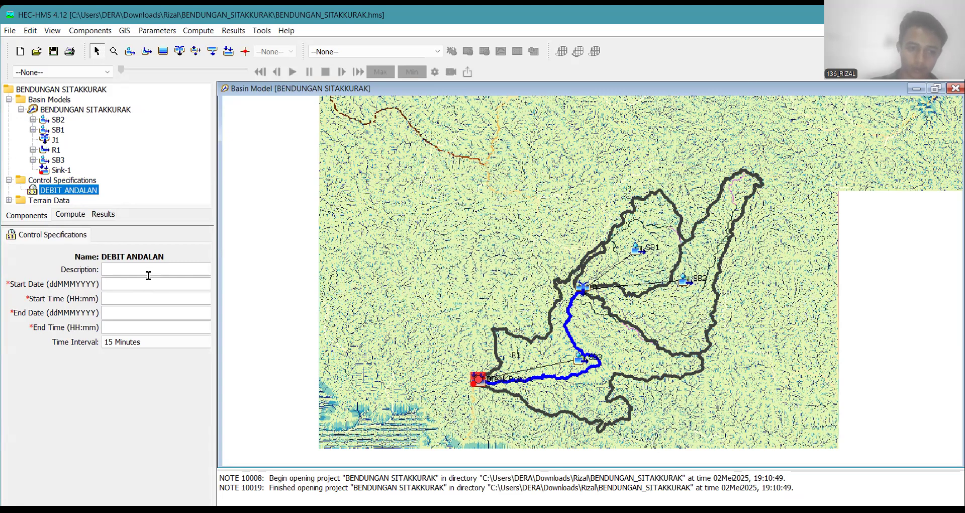
type("31DE")
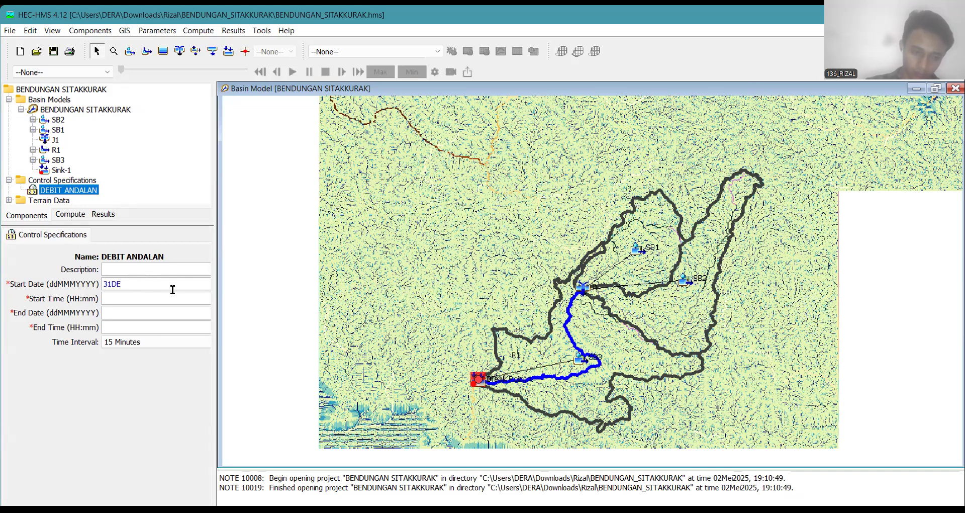
type("S20")
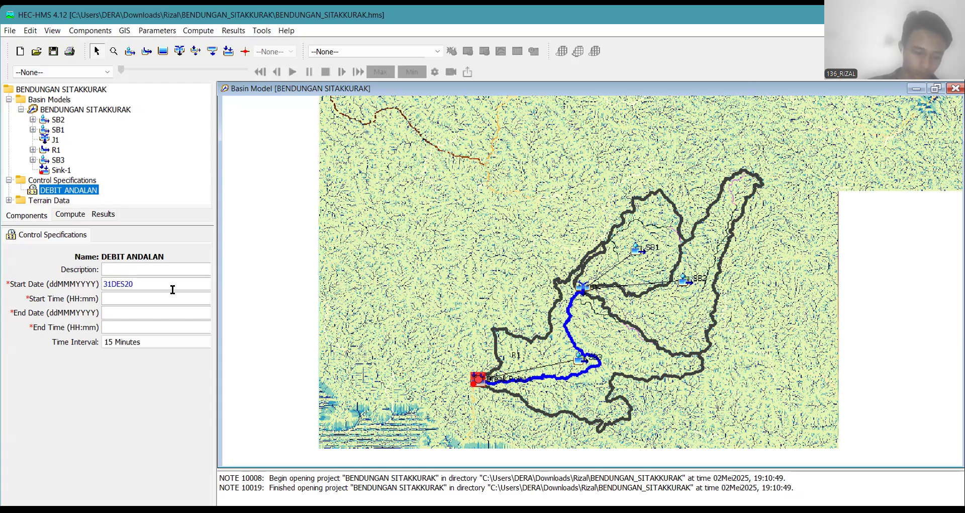
type("04")
key("BackSpace")
key("BackSpace")
type("19")
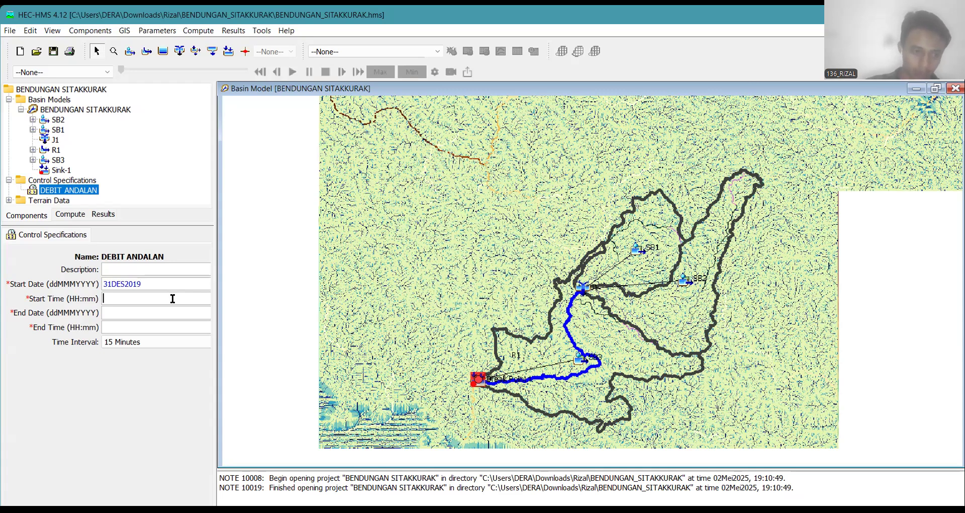
type("00")
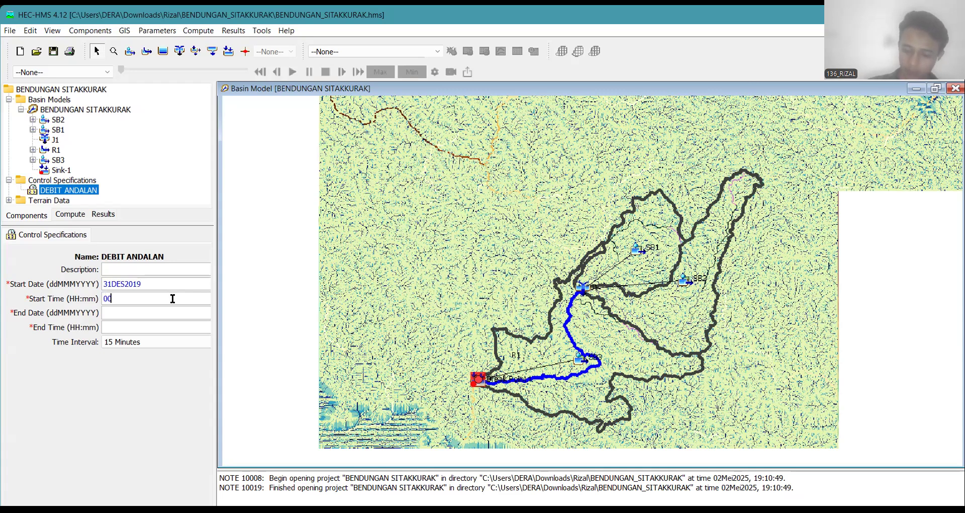
type(":")
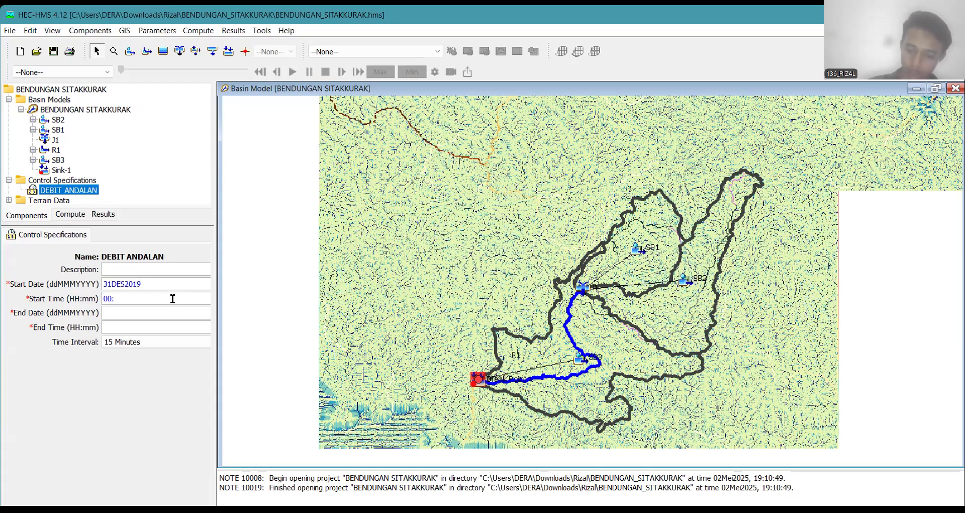
type("00")
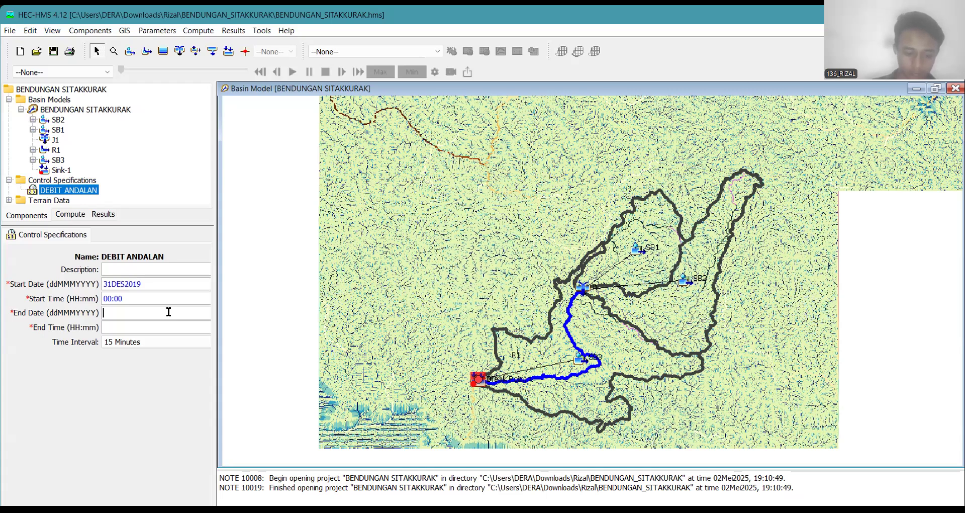
Set the end of the DEBIT ANDALAN control specifications to 31DES2019 at 00:00.
type("3")
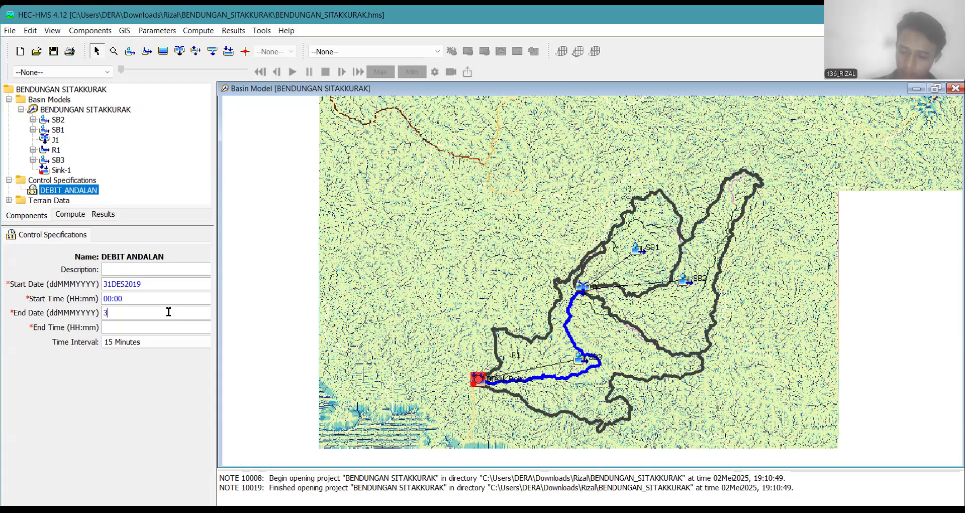
type("1DES2019")
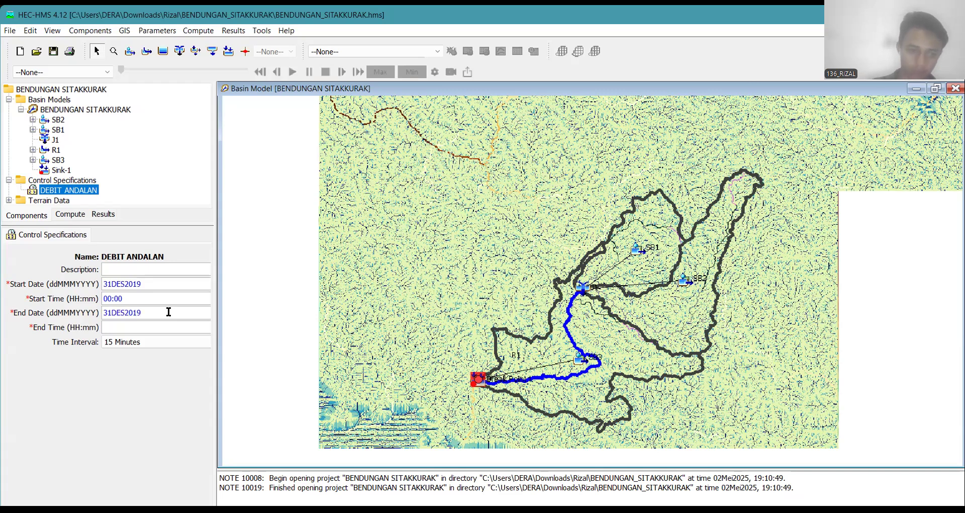
left_click(187, 327)
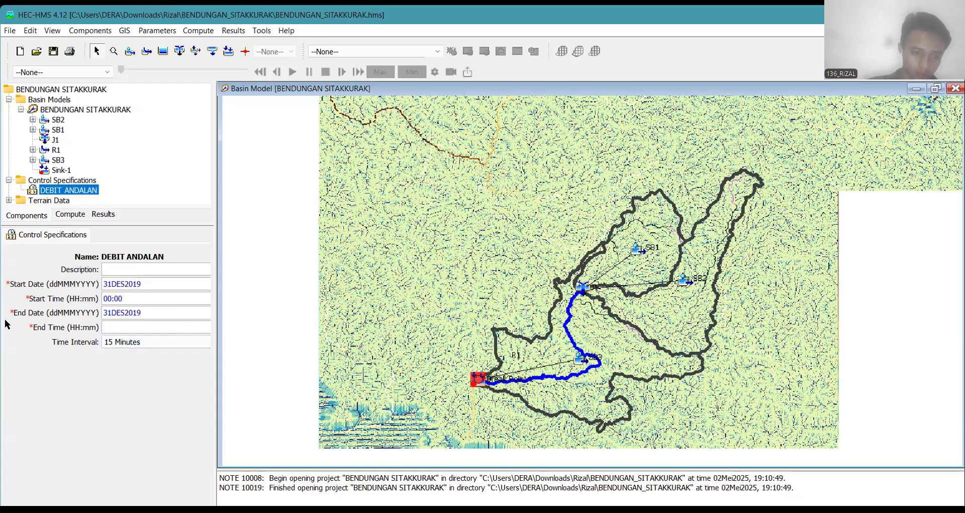
left_click(126, 342)
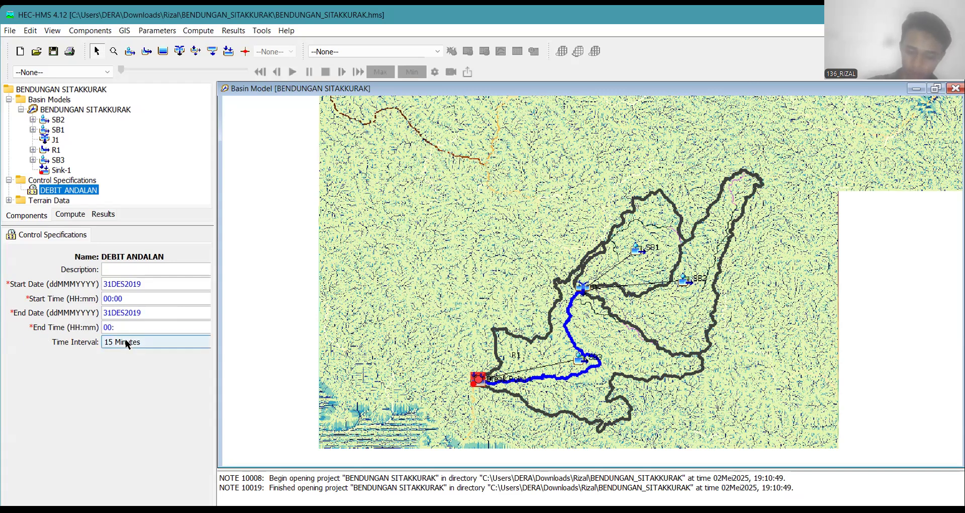
Set the DEBIT ANDALAN time interval to 1 Day and save the project.
left_click(126, 339)
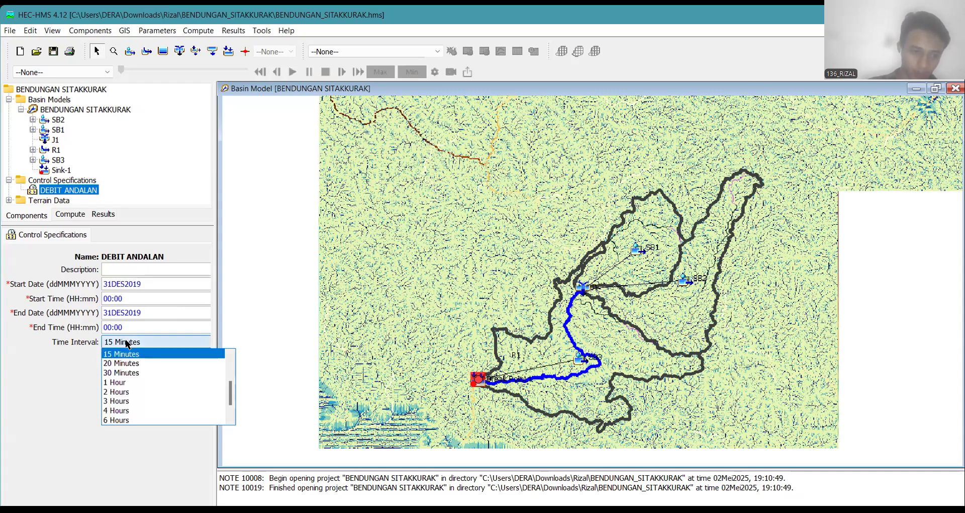
scroll(173, 419, "down", 1)
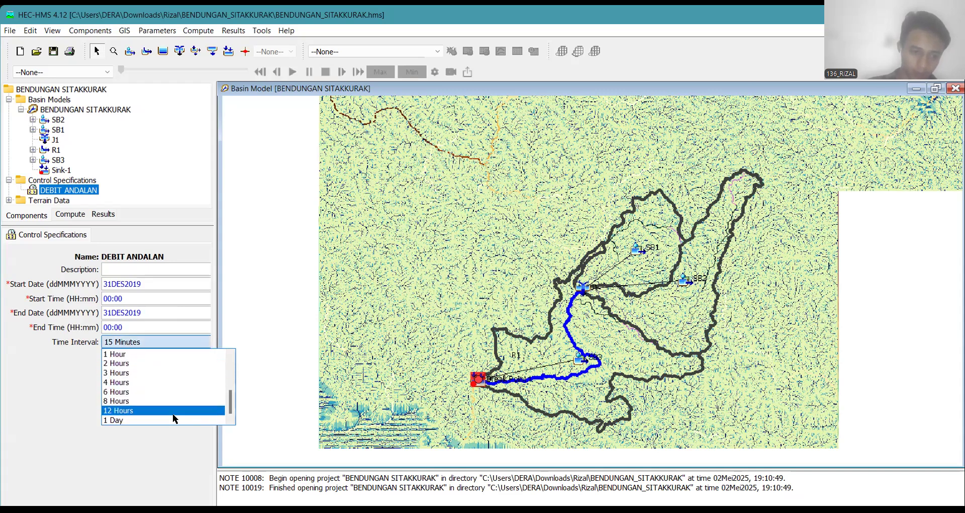
left_click(173, 420)
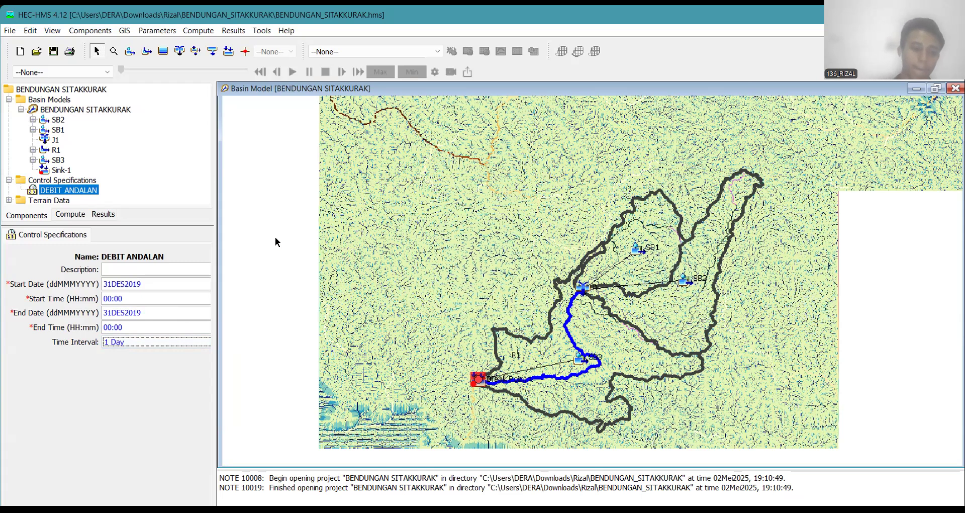
left_click(52, 51)
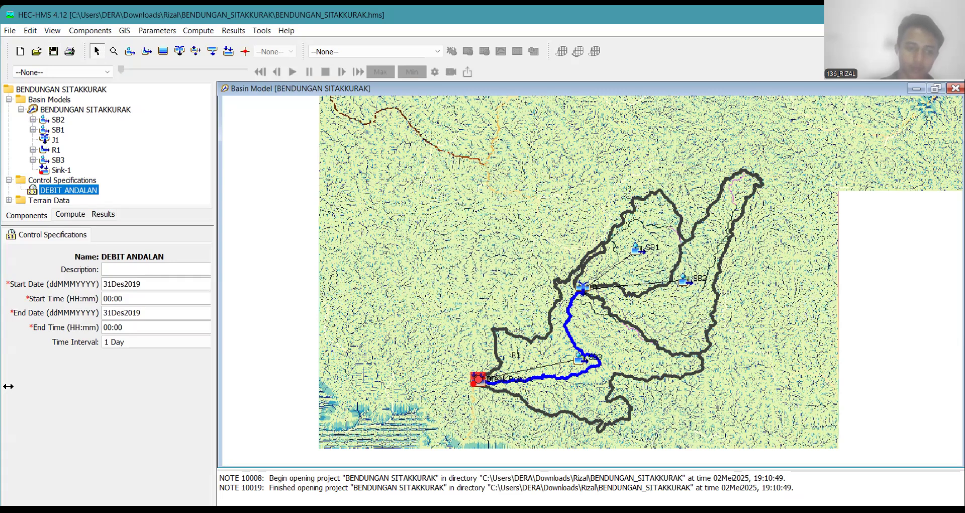
Create a precipitation gage time series named HUJAN HARIAN and close the time-series data manager.
left_click(89, 31)
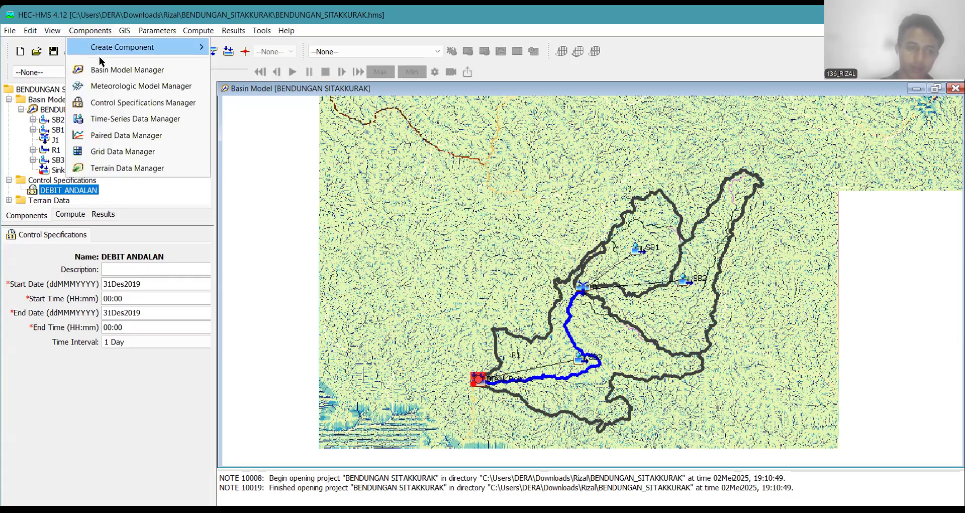
left_click(110, 120)
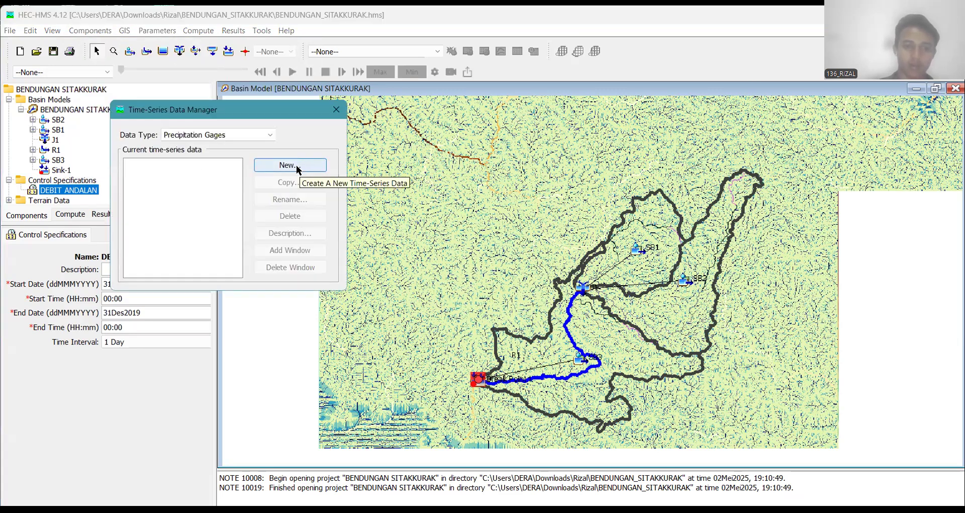
left_click(299, 167)
left_click_drag(161, 180, 108, 179)
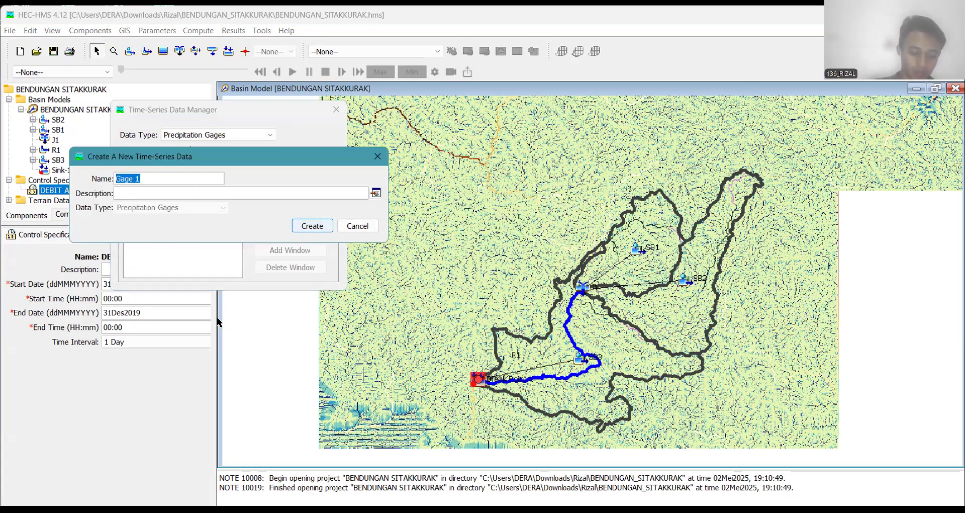
type("HUJ")
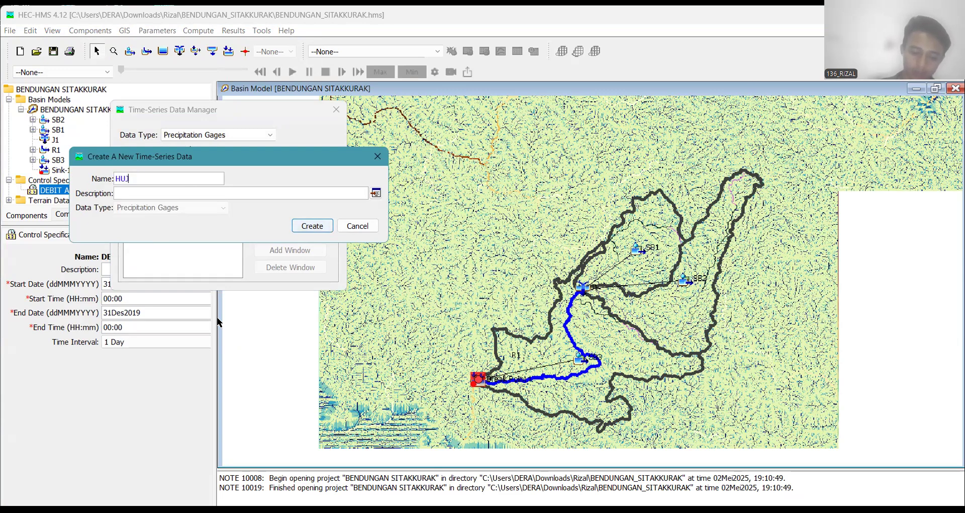
type("AN H")
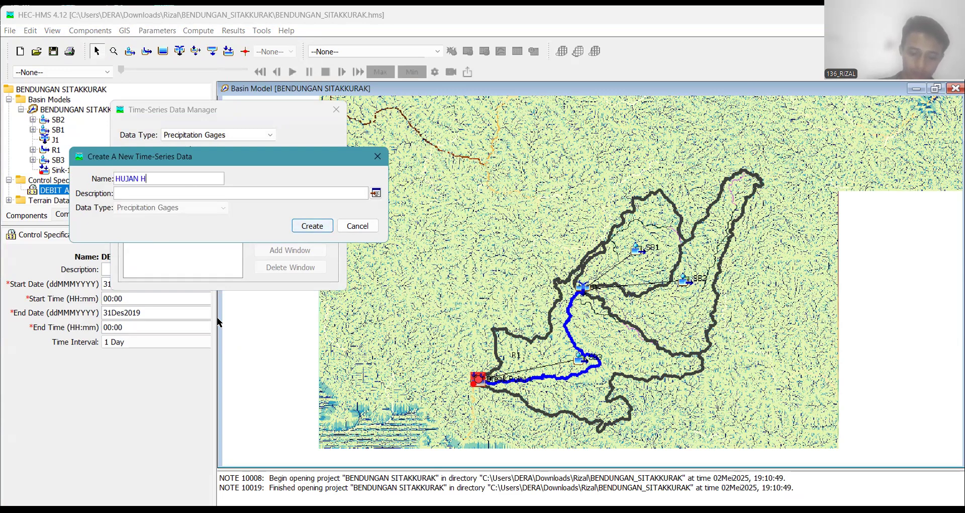
type("ARIAN")
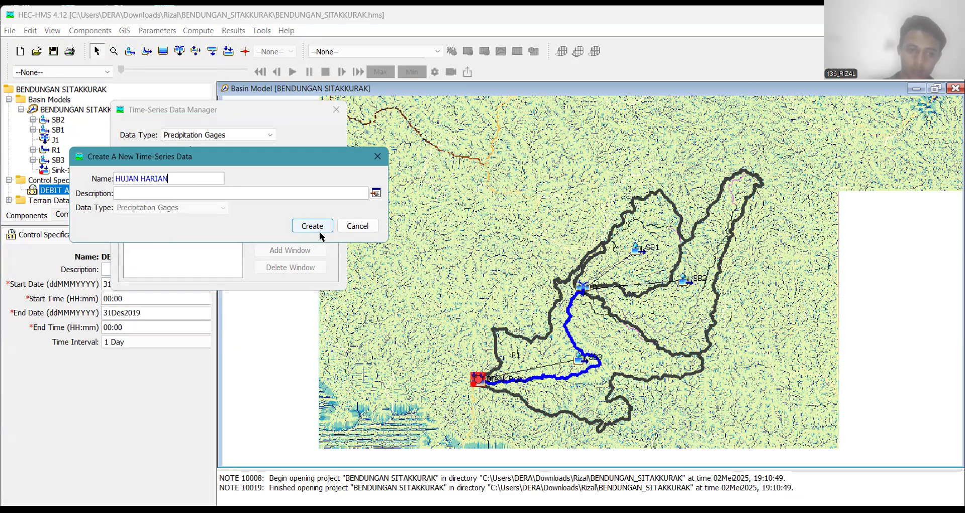
left_click(306, 225)
left_click(336, 109)
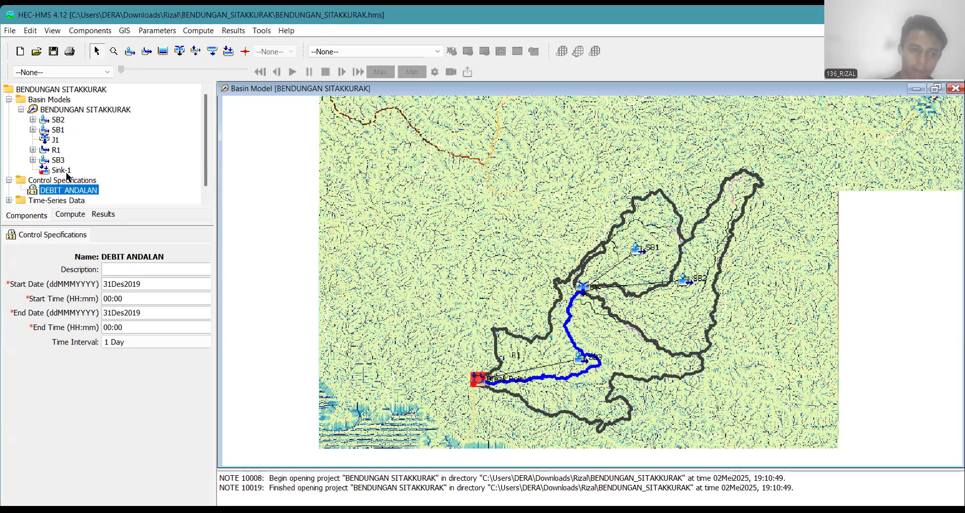
Open the HUJAN HARIAN precipitation gage and set its time interval to 1 Day.
double_click(50, 199)
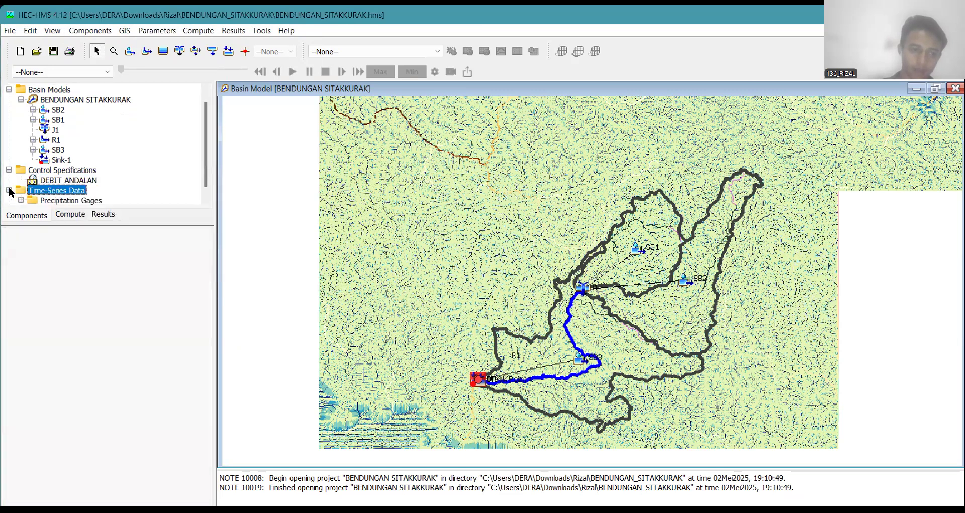
double_click(61, 193)
double_click(59, 193)
double_click(60, 192)
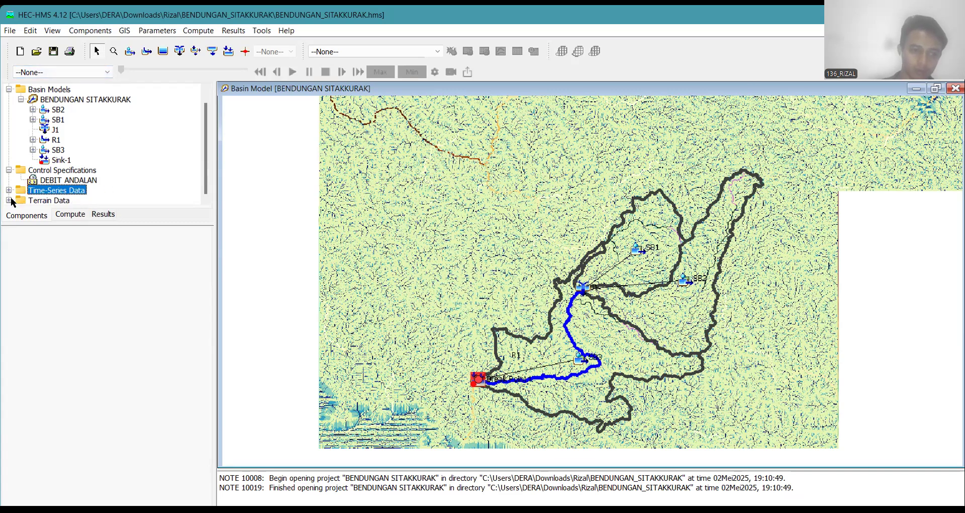
scroll(15, 201, "down", 1)
left_click(9, 180)
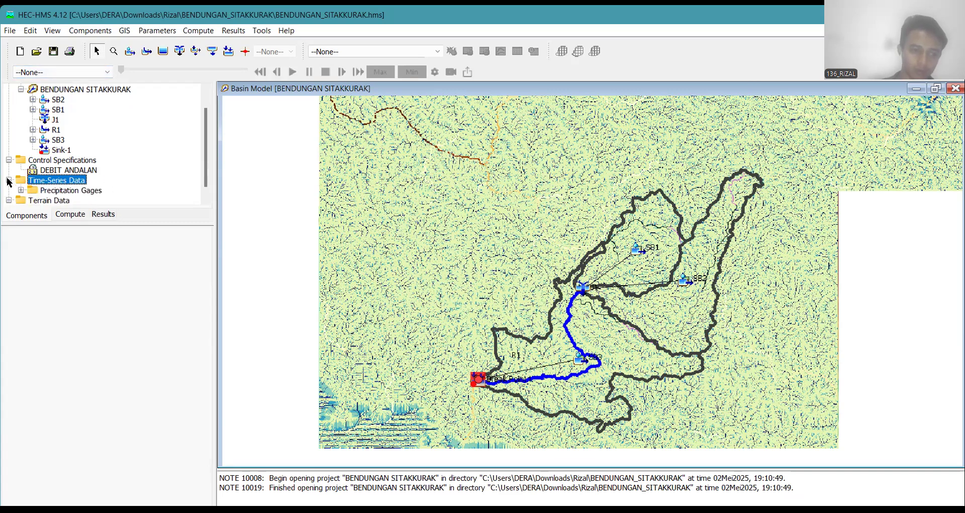
left_click(21, 191)
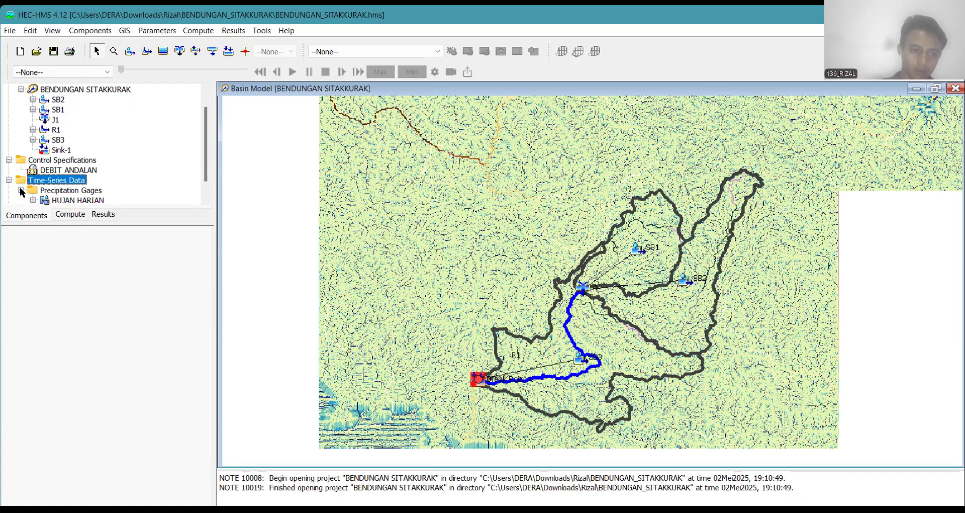
scroll(77, 195, "down", 1)
left_click(83, 180)
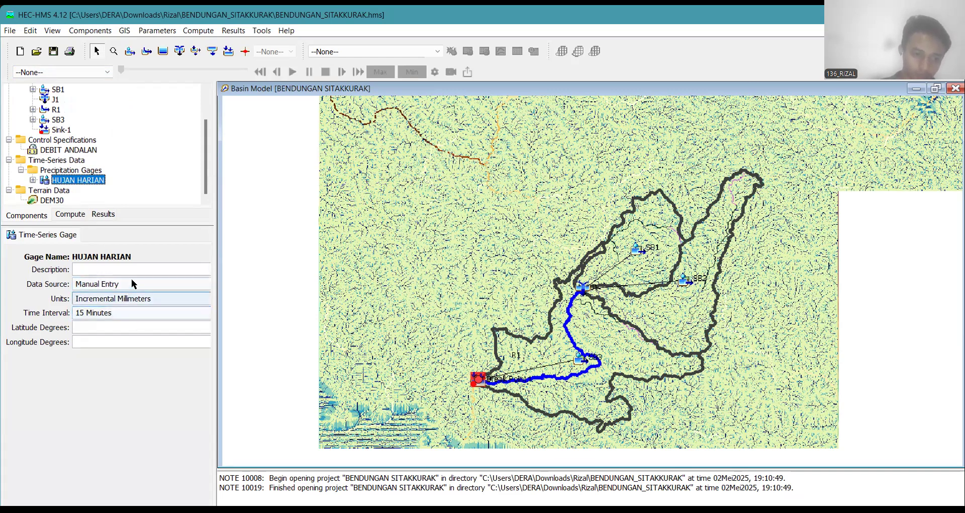
left_click(129, 314)
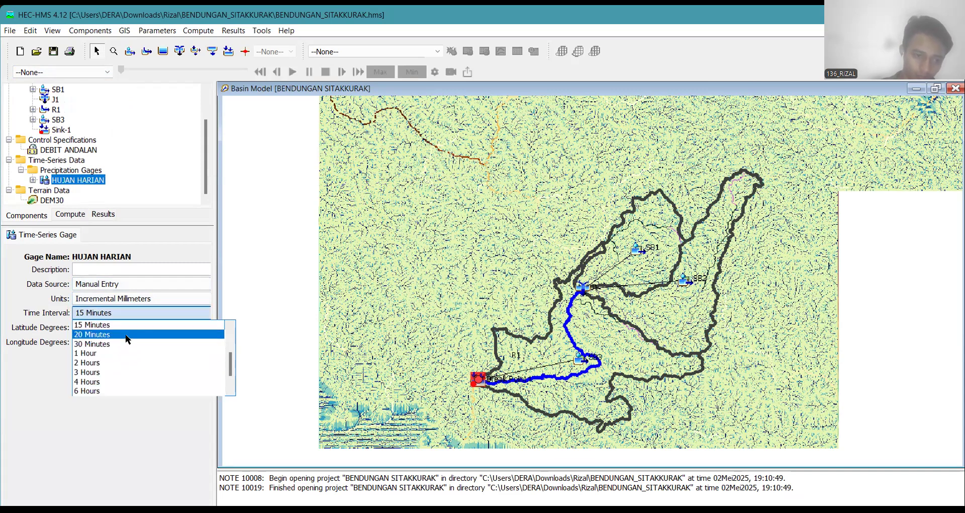
scroll(136, 347, "down", 1)
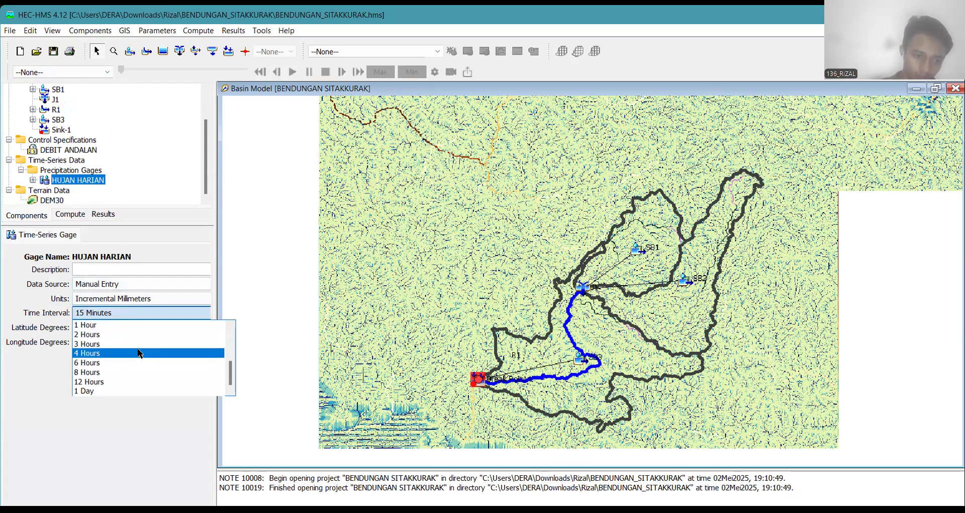
left_click(132, 394)
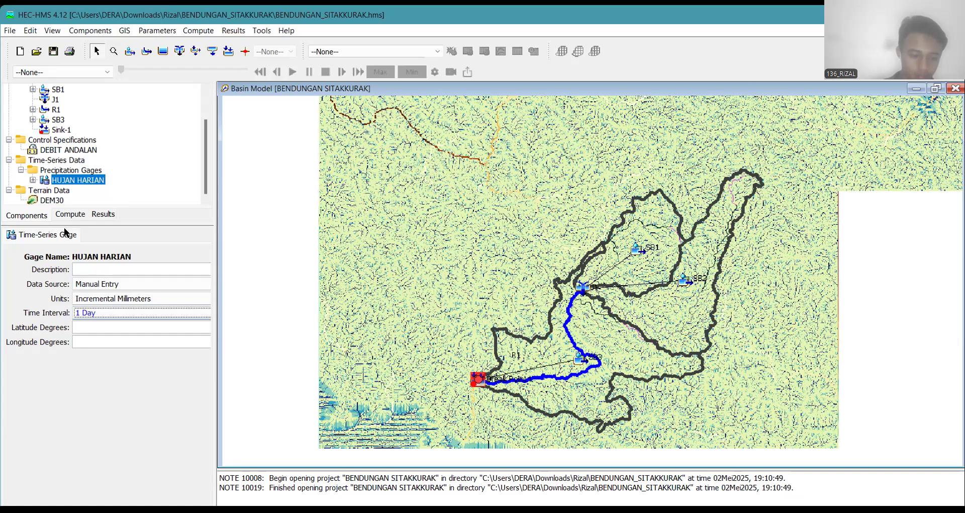
Open the HUJAN HARIAN gage's time window and set its start date to 31DES2004.
left_click(33, 180)
left_click(74, 192)
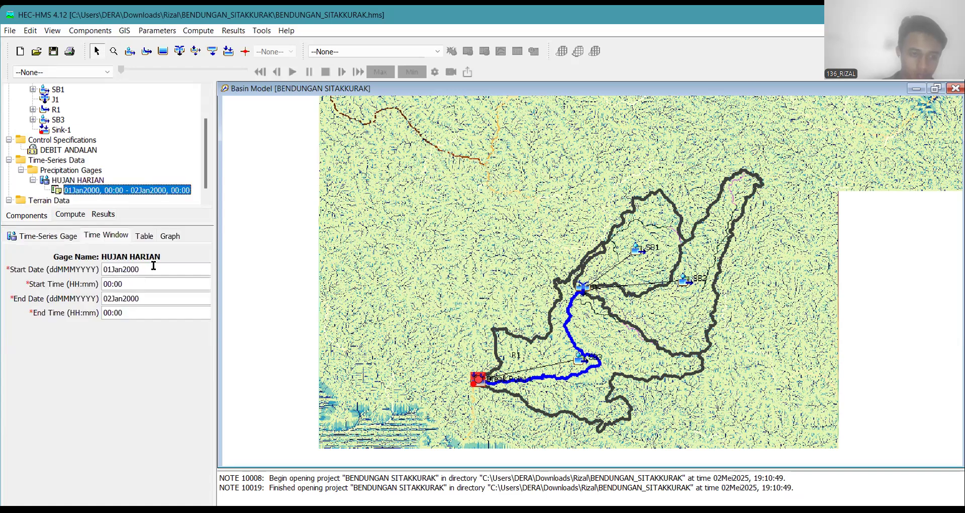
left_click_drag(143, 269, 110, 258)
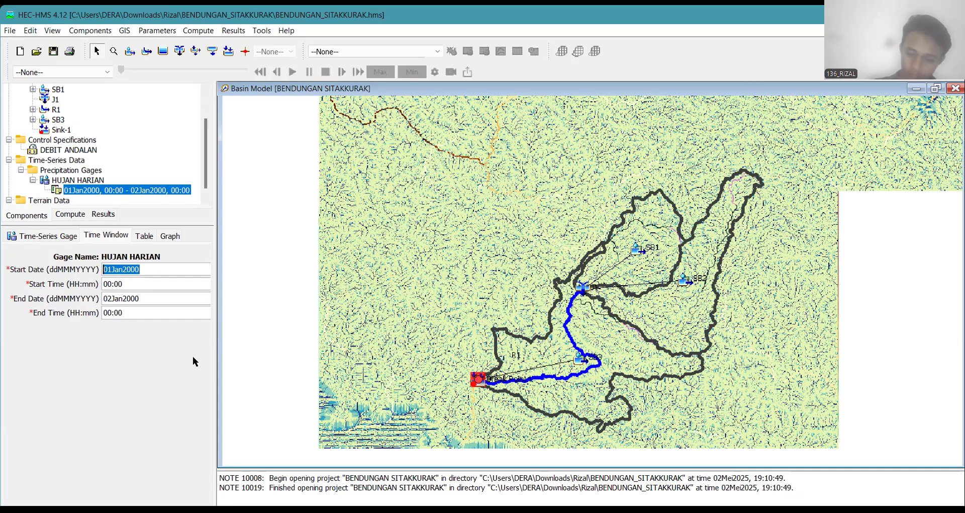
type("31")
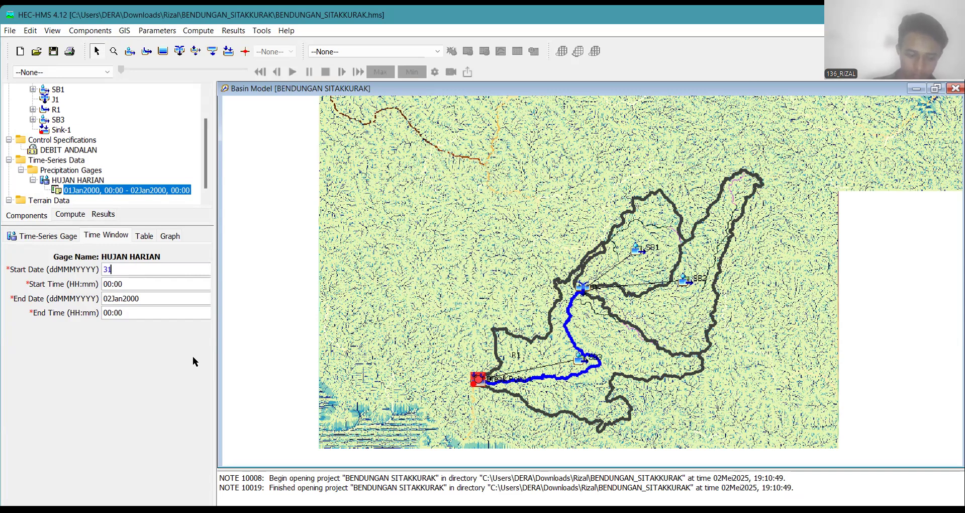
type("DES")
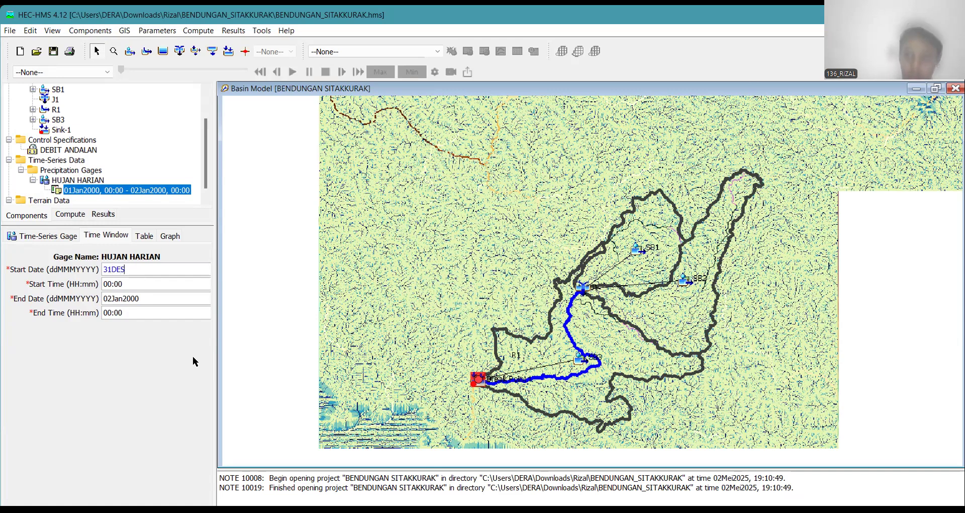
type("2004")
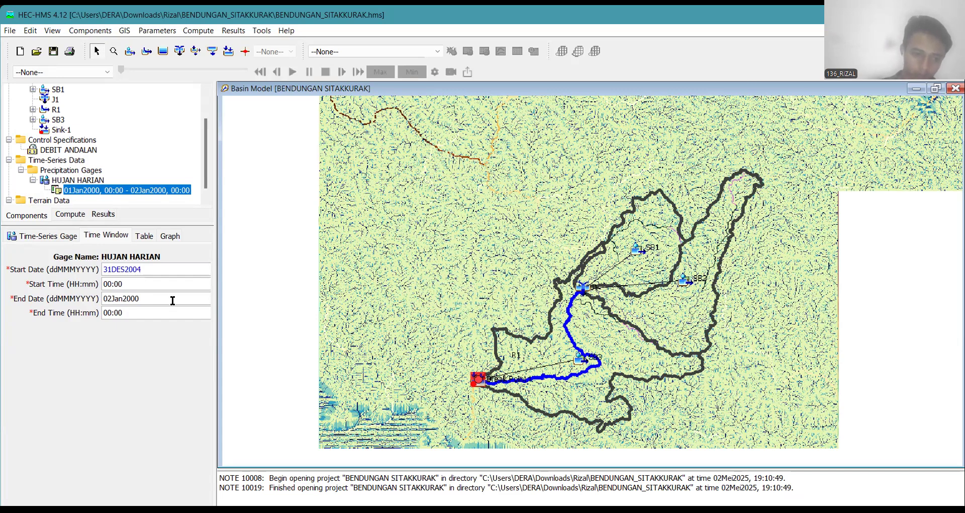
Set the HUJAN HARIAN time window's end date to 31DES2019 and save the project.
left_click_drag(140, 298, 86, 299)
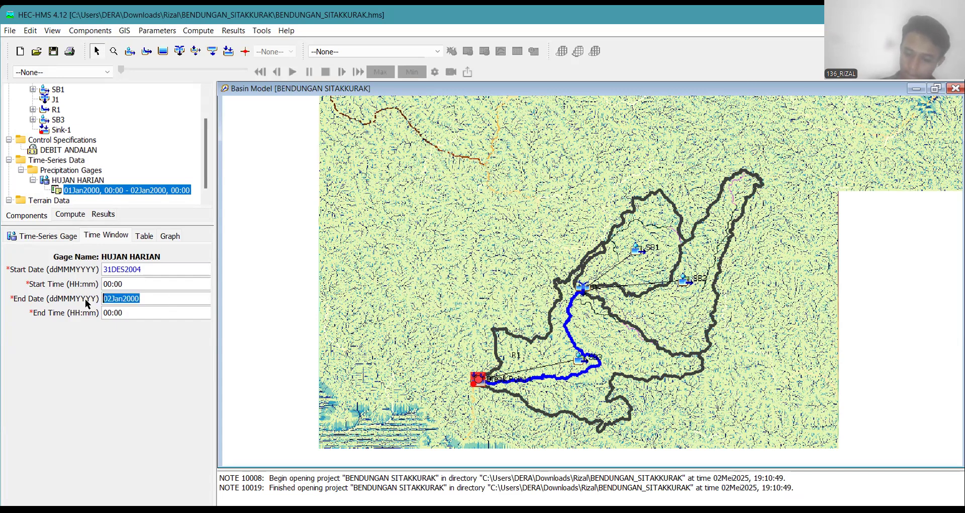
type("31")
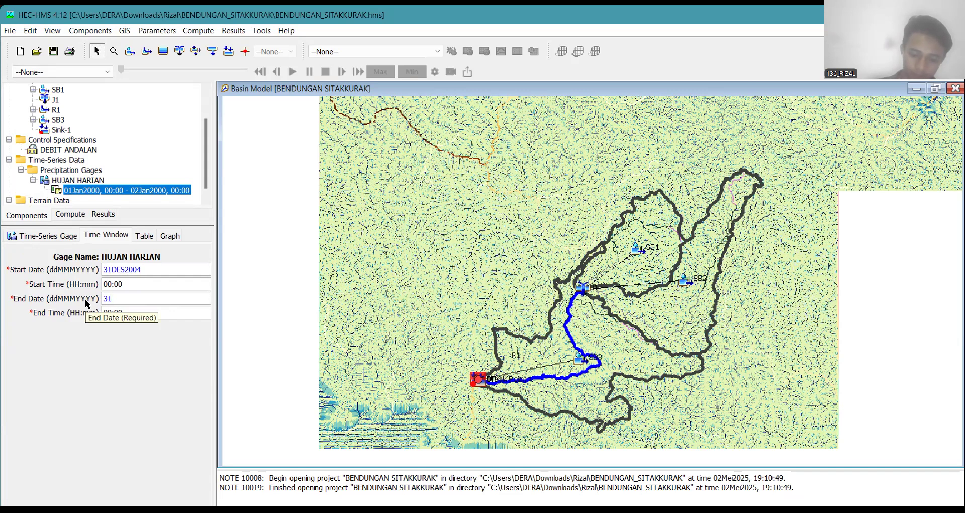
type("DE")
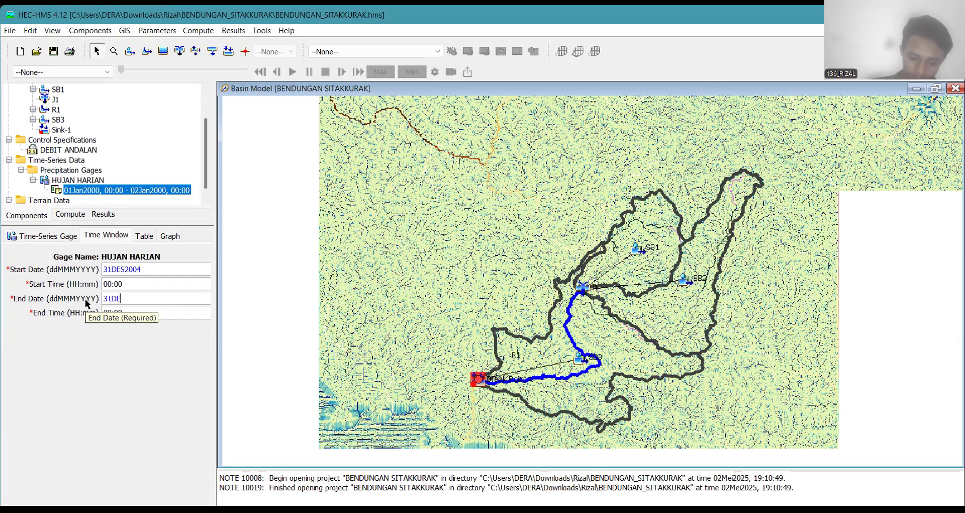
type("S2019")
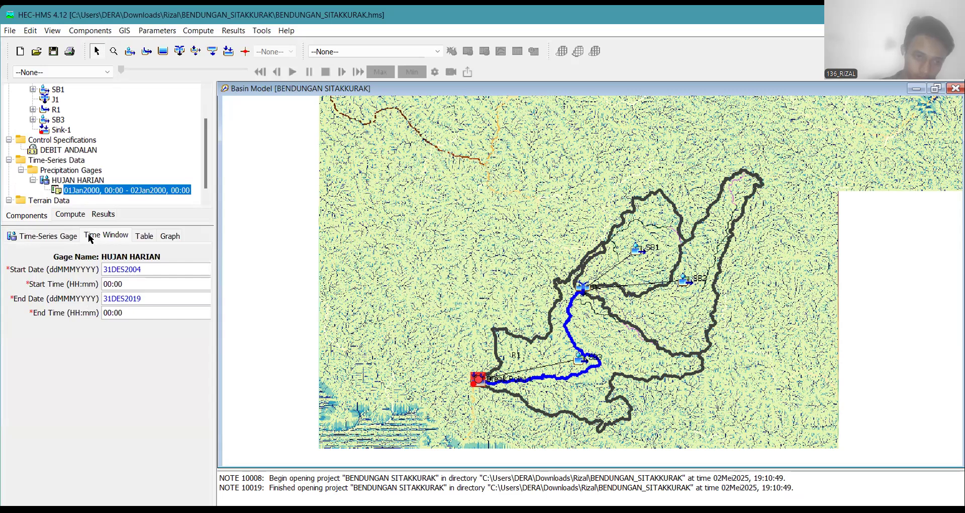
left_click(53, 52)
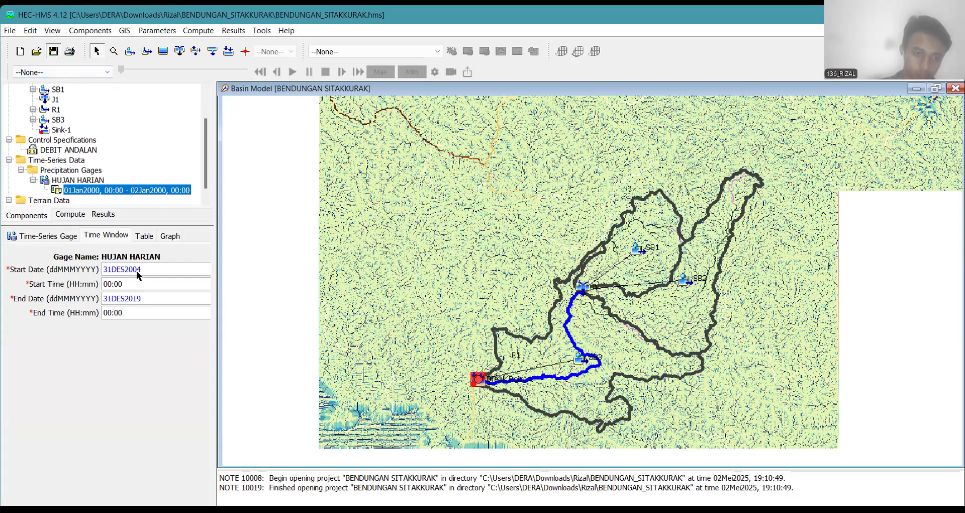
Paste the copied daily rainfall values into the HUJAN HARIAN precipitation table, starting at the 01Jan2005 row.
left_click(146, 236)
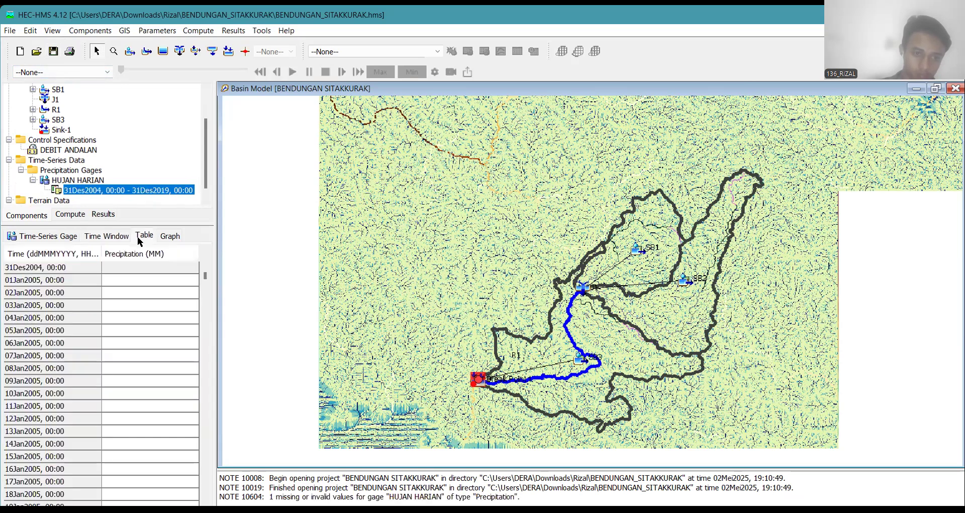
left_click(107, 236)
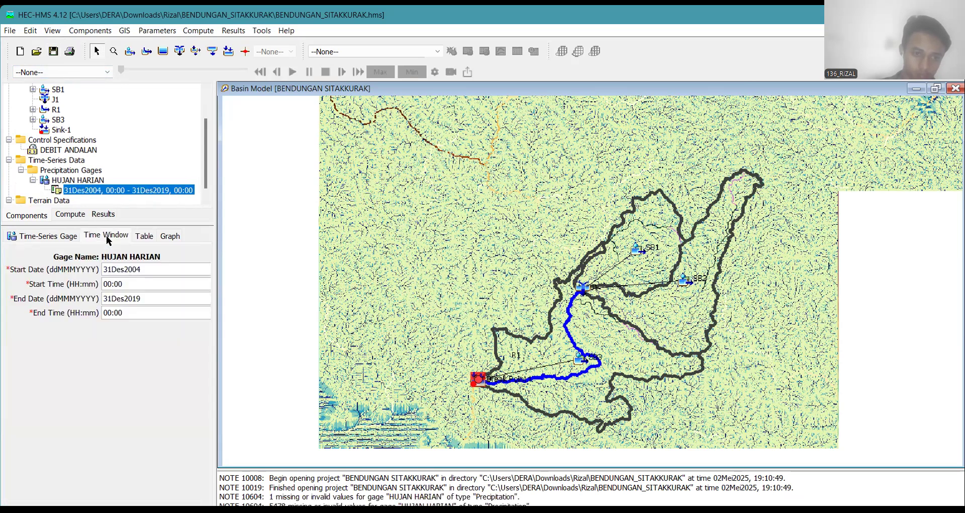
left_click(145, 236)
left_click(171, 236)
left_click(136, 238)
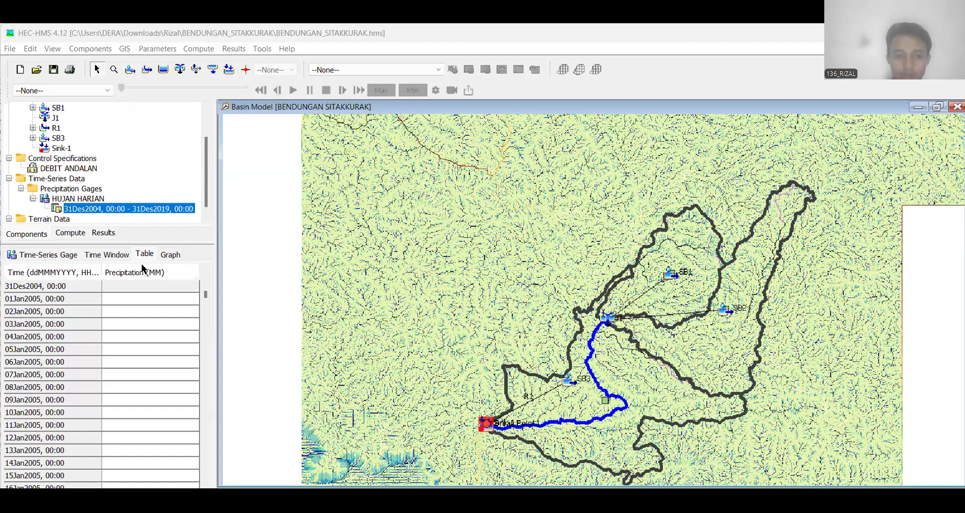
left_click(165, 285)
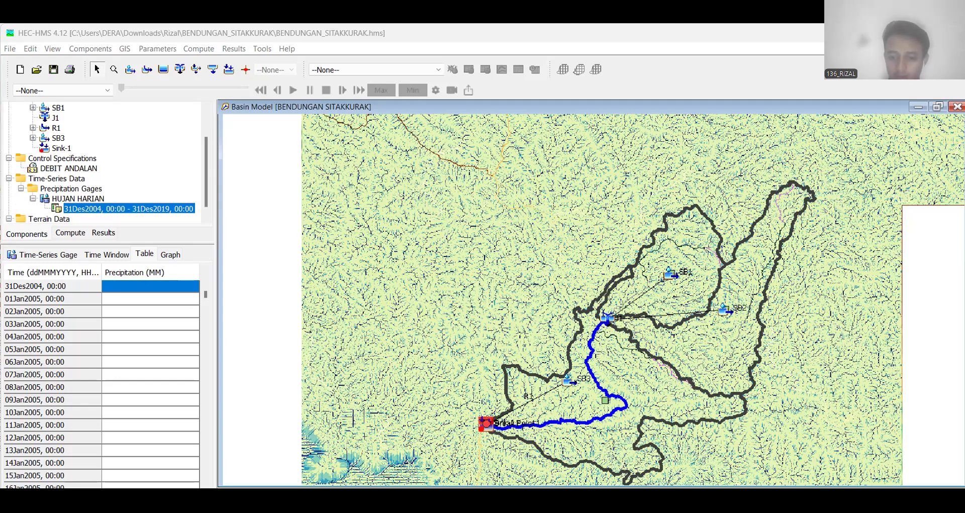
left_click(129, 298)
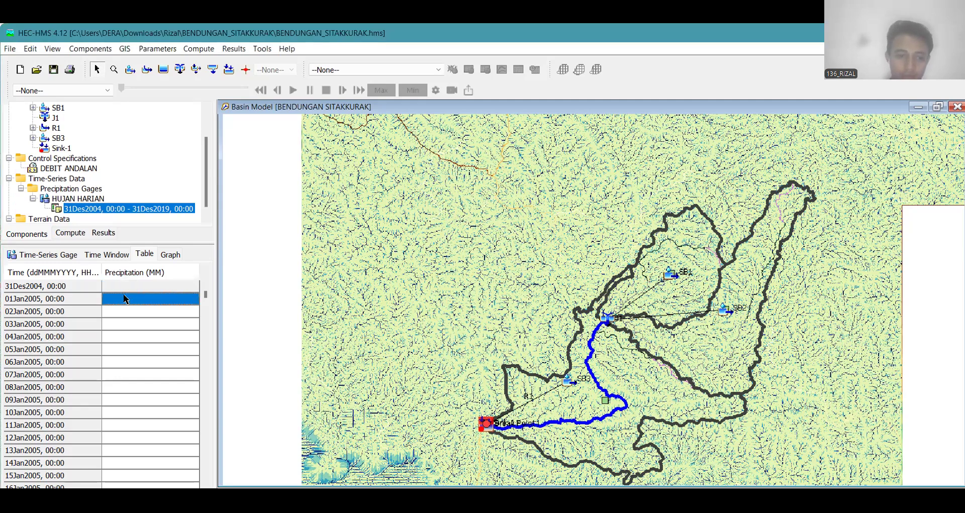
key("ctrl+v")
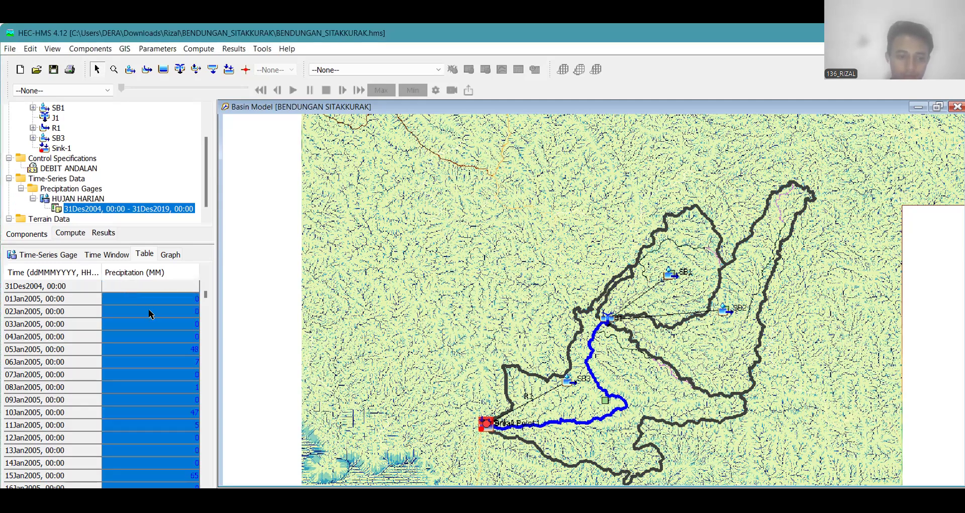
left_click(174, 336)
scroll(173, 341, "down", 1)
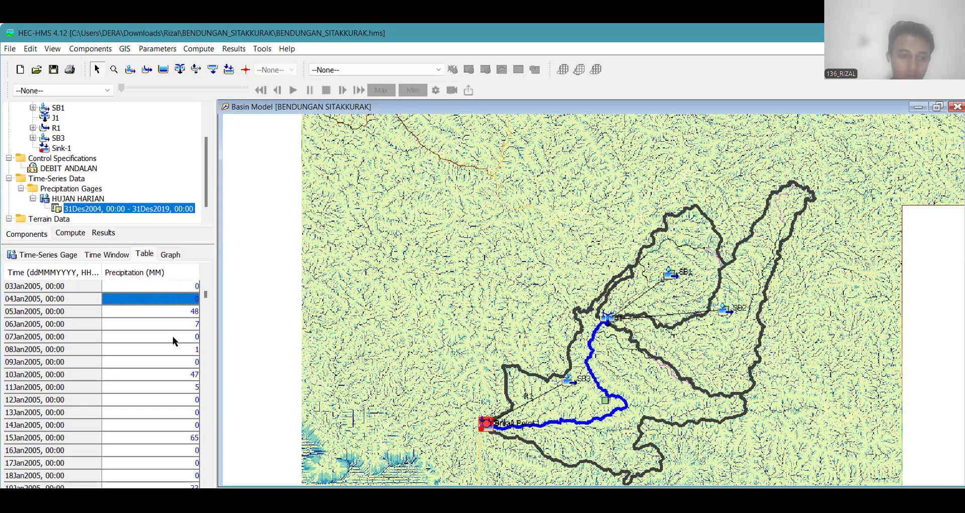
Review the HUJAN HARIAN time window, table and precipitation graph, and enlarge the program window to see the full plot.
left_click(124, 255)
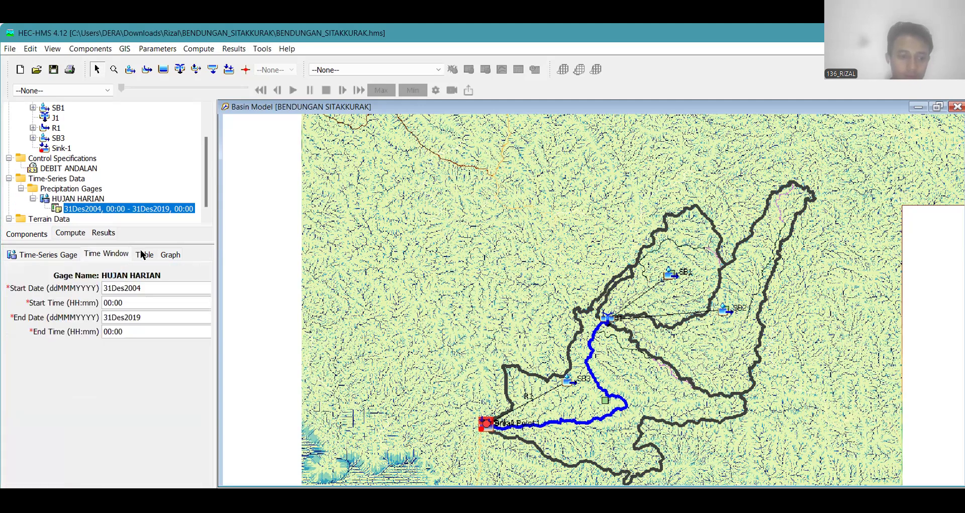
left_click(144, 255)
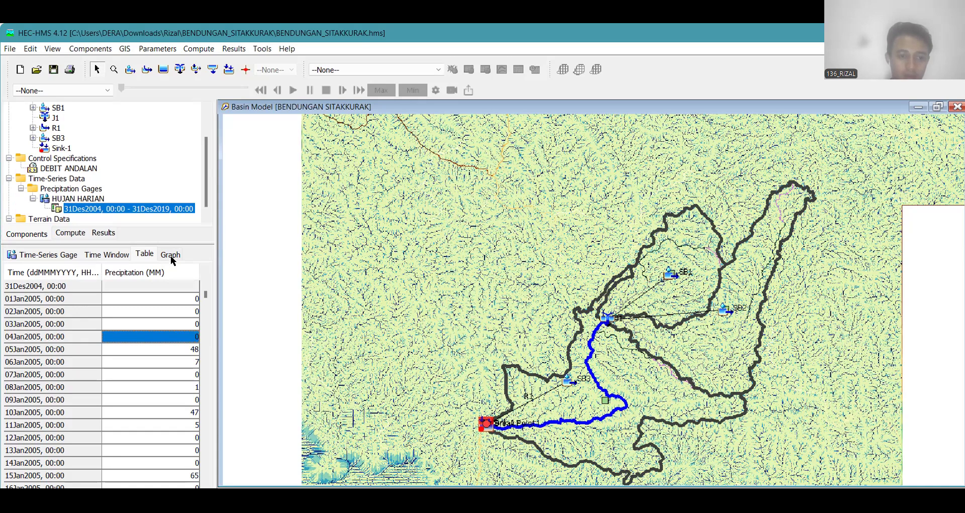
left_click(171, 256)
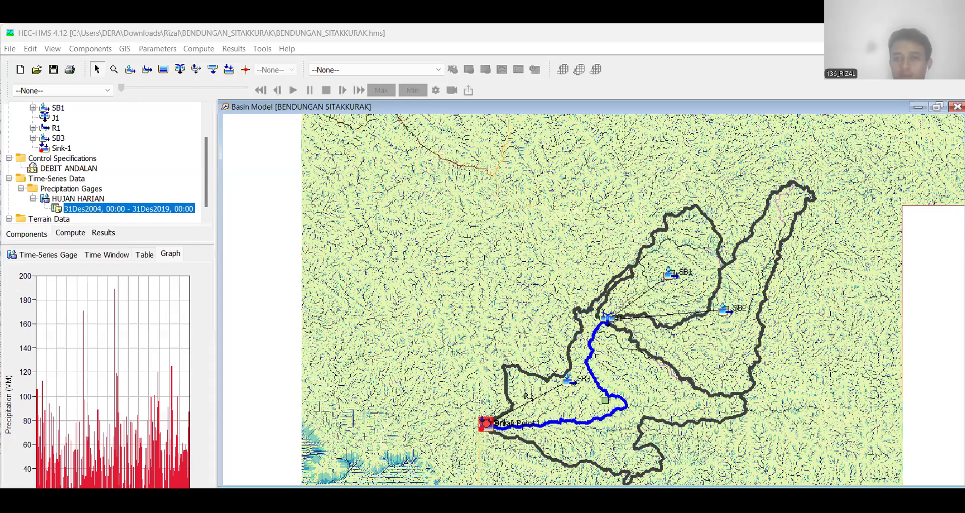
double_click(202, 32)
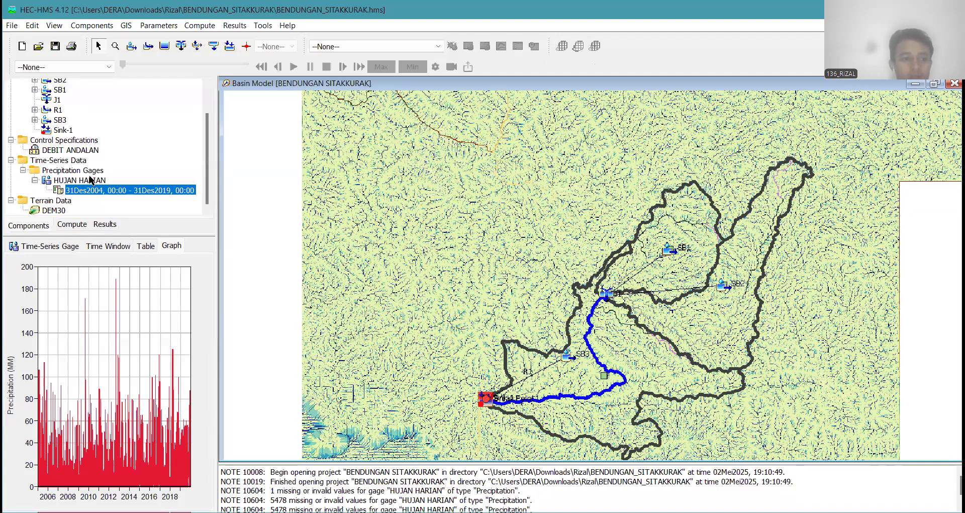
Open the Time-Series Data Manager for the project.
scroll(90, 180, "up", 3)
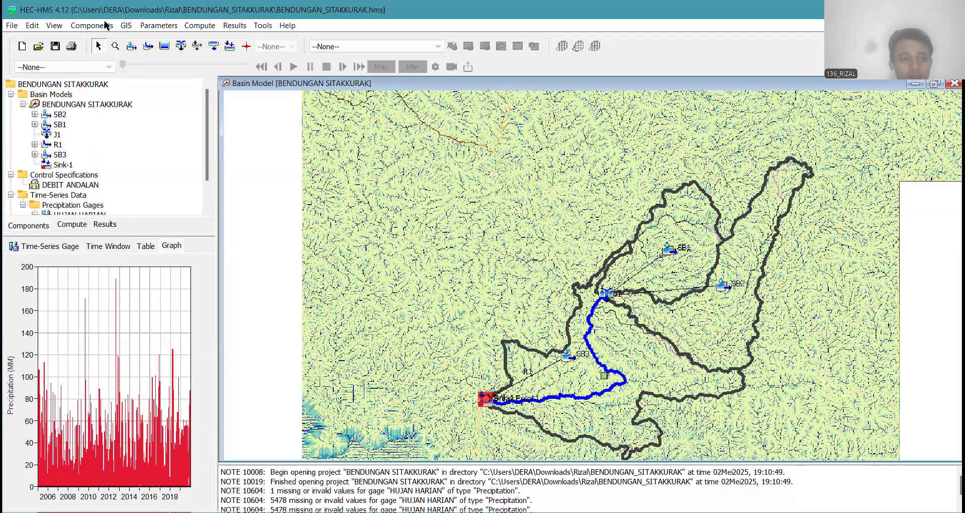
left_click(107, 25)
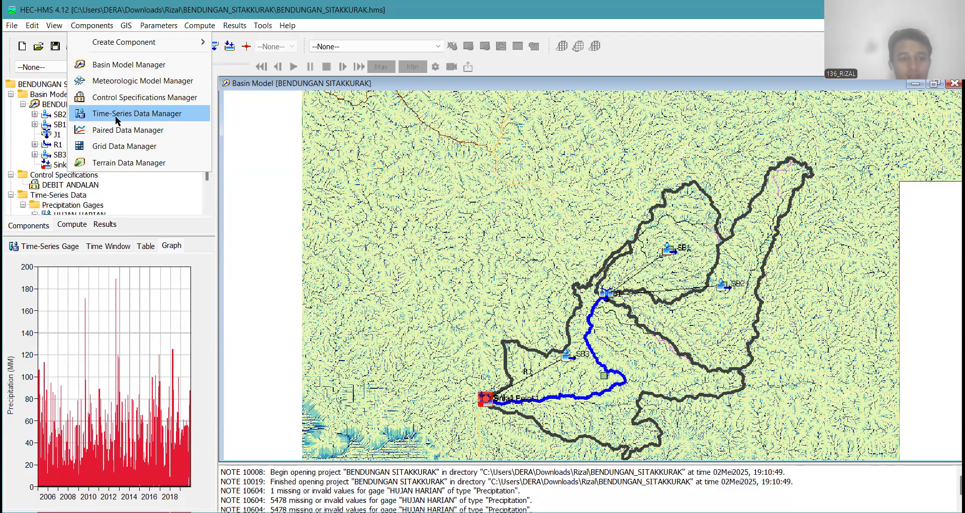
key("Return")
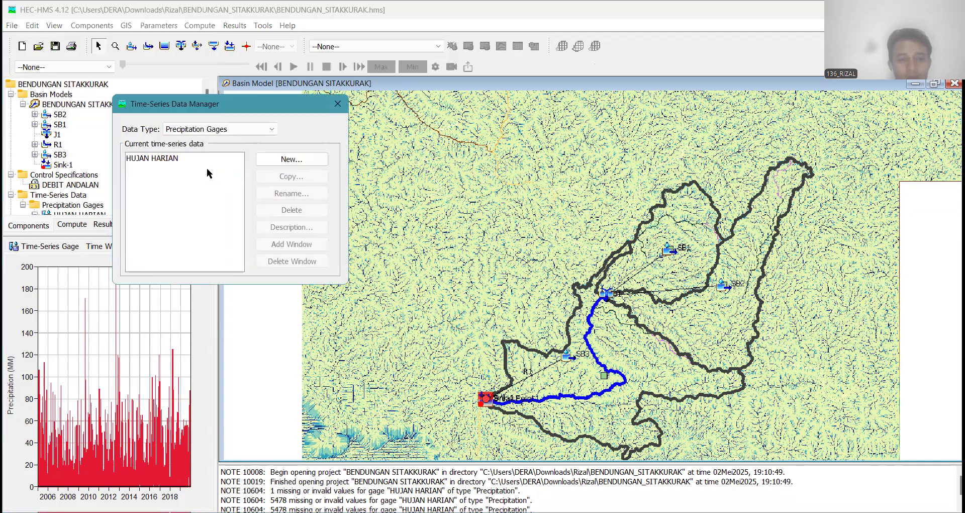
Create a new precipitation gage time series named EVAPO.
left_click(289, 168)
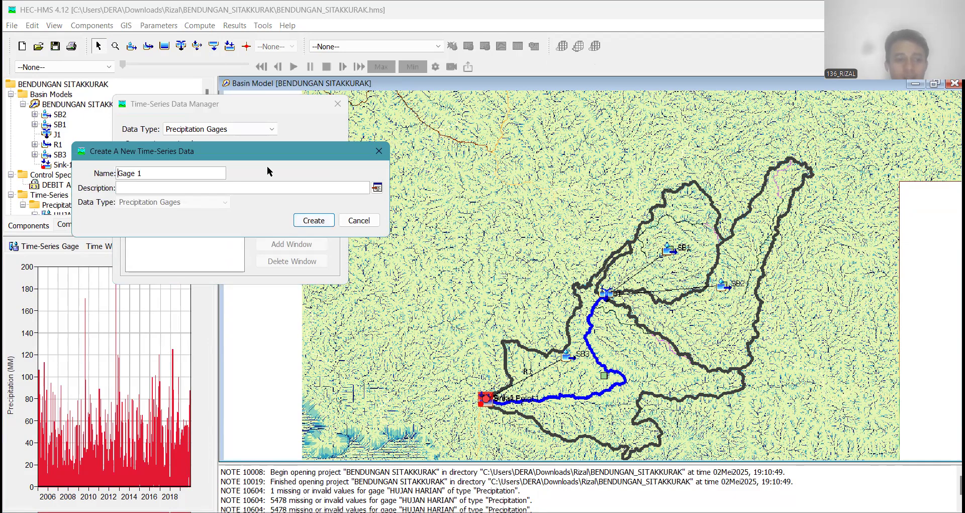
left_click_drag(182, 173, 102, 178)
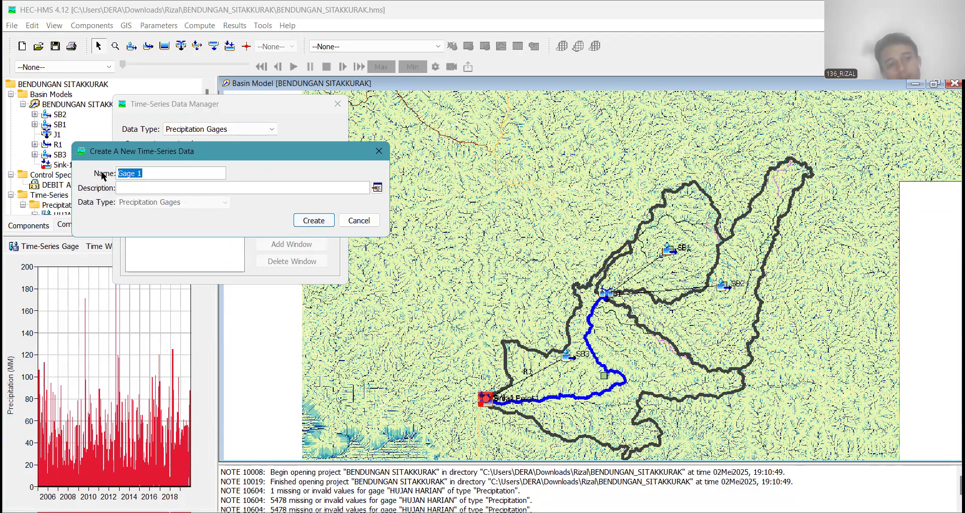
type("evapo")
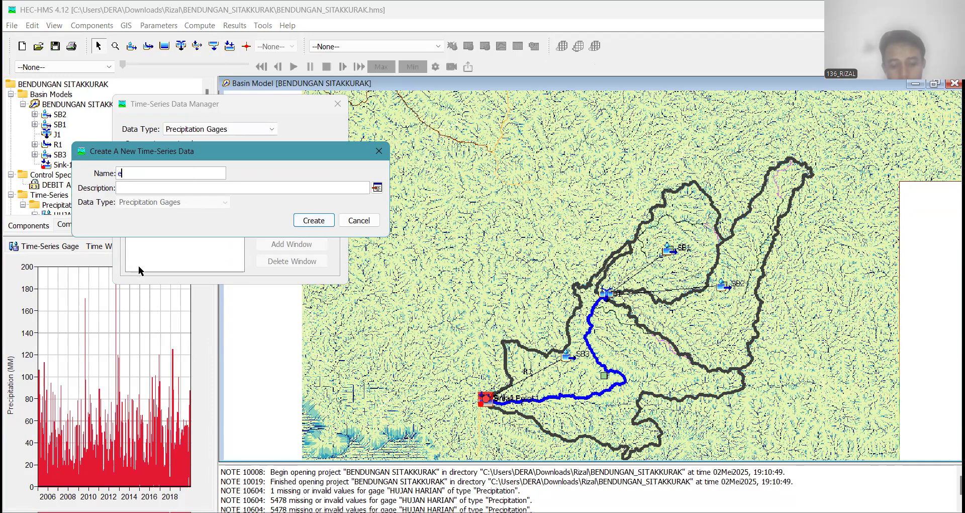
key("BackSpace")
key("BackSpace")
key("BackSpace")
key("BackSpace")
key("BackSpace")
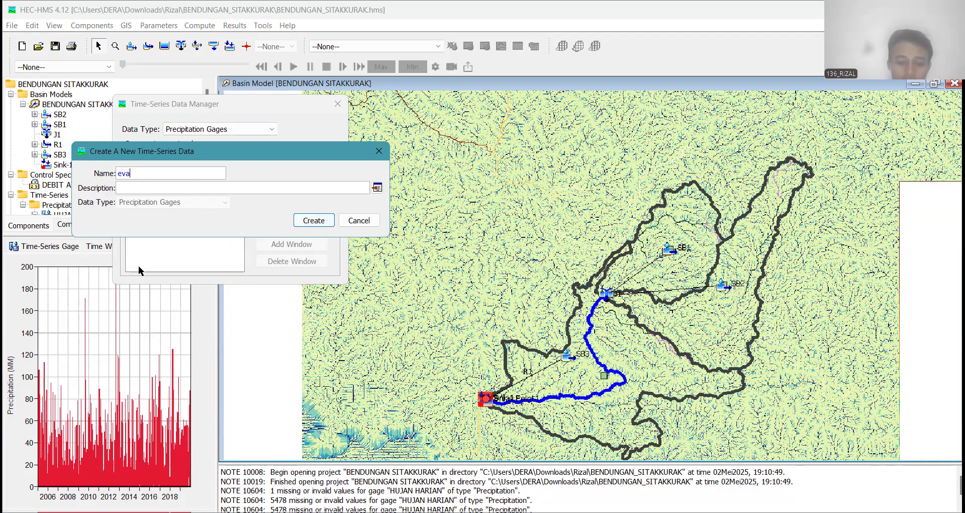
type("EVAPO")
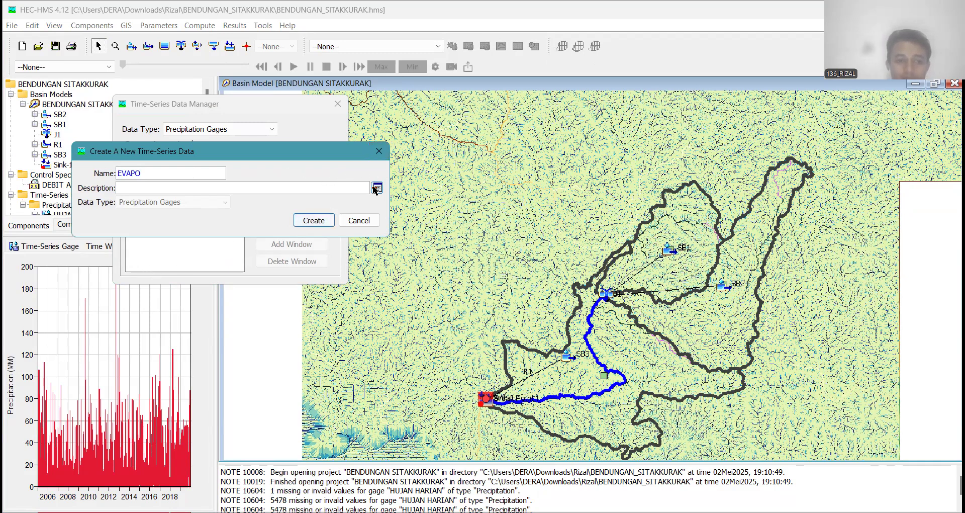
left_click(321, 221)
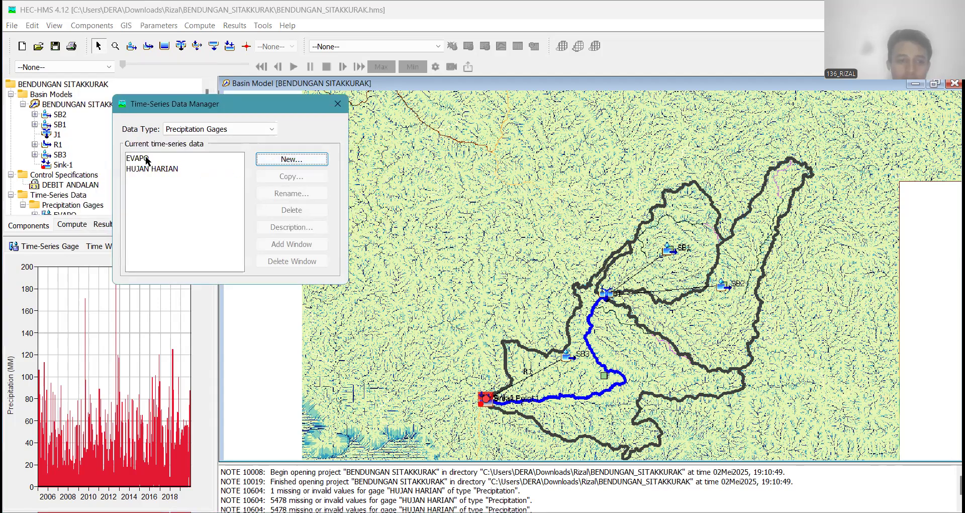
Switch the time-series data type to Evapotranspiration Gages, create a gage named EVAPO and close the manager.
left_click(147, 159)
left_click(218, 130)
scroll(198, 207, "down", 2)
left_click(199, 198)
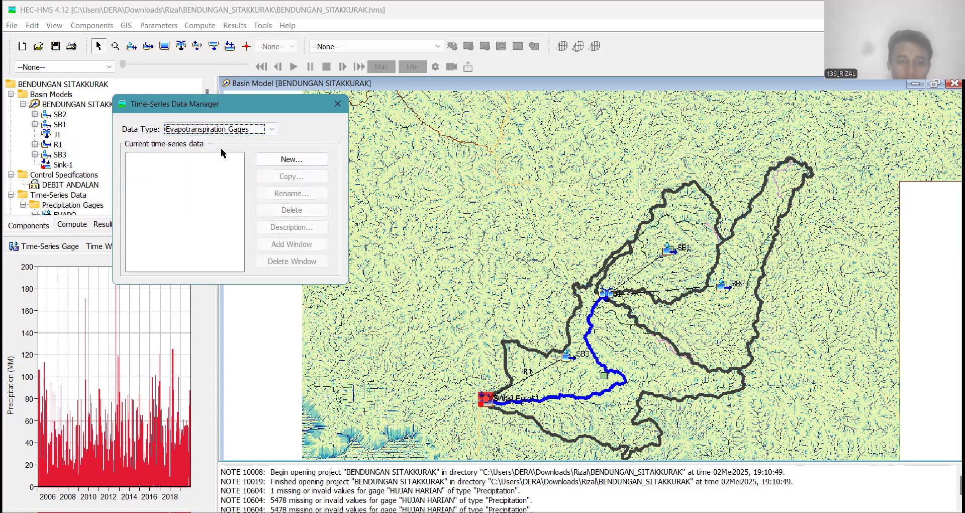
left_click(259, 130)
left_click(259, 130)
left_click(291, 159)
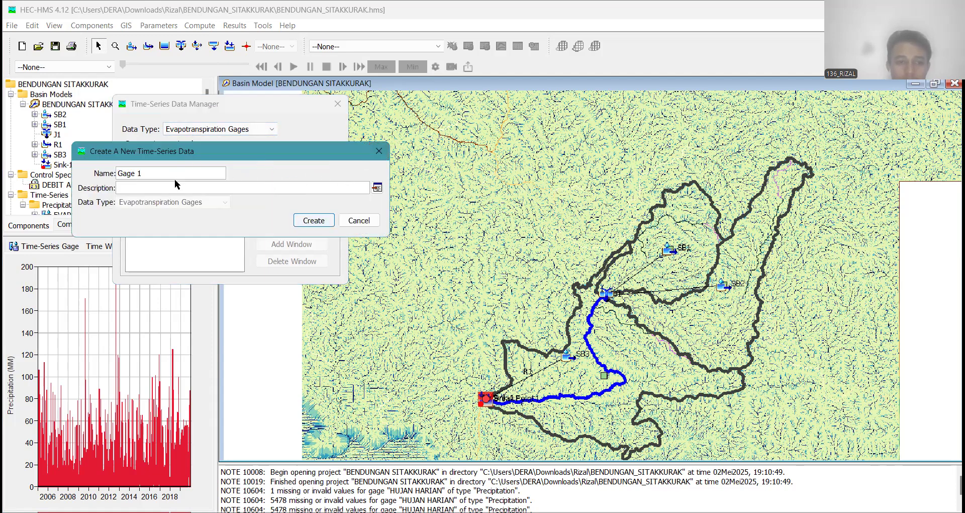
left_click_drag(169, 175, 104, 174)
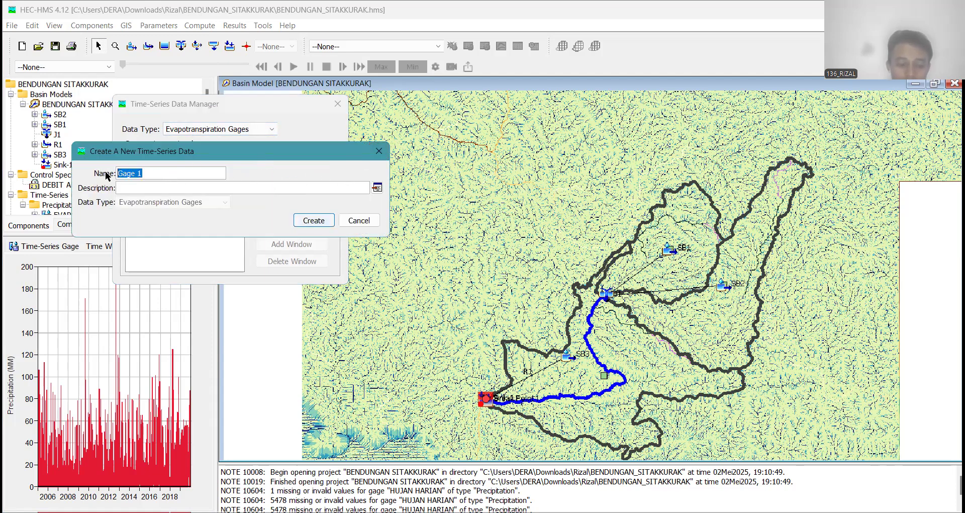
type("EVAPO")
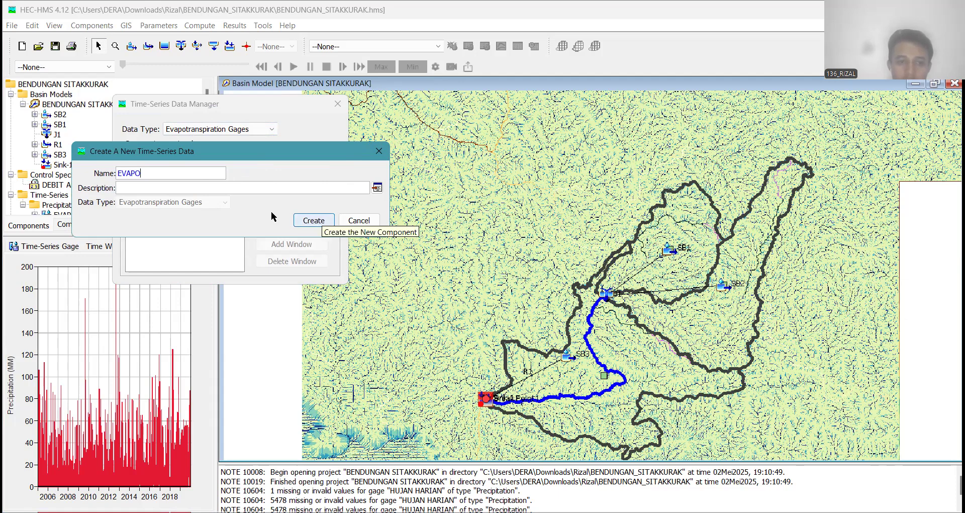
left_click(313, 220)
left_click(338, 104)
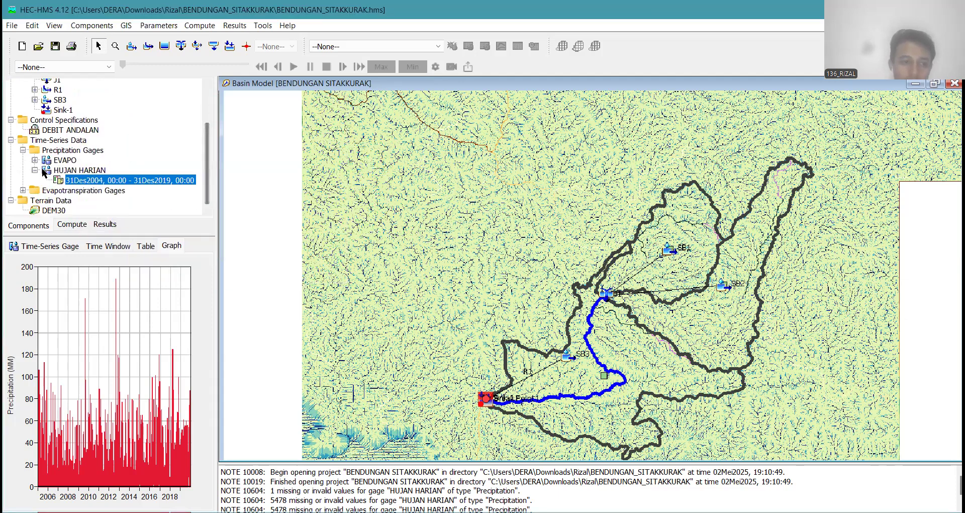
Delete the EVAPO gage from the Precipitation Gages of the project's time-series data.
left_click(46, 143)
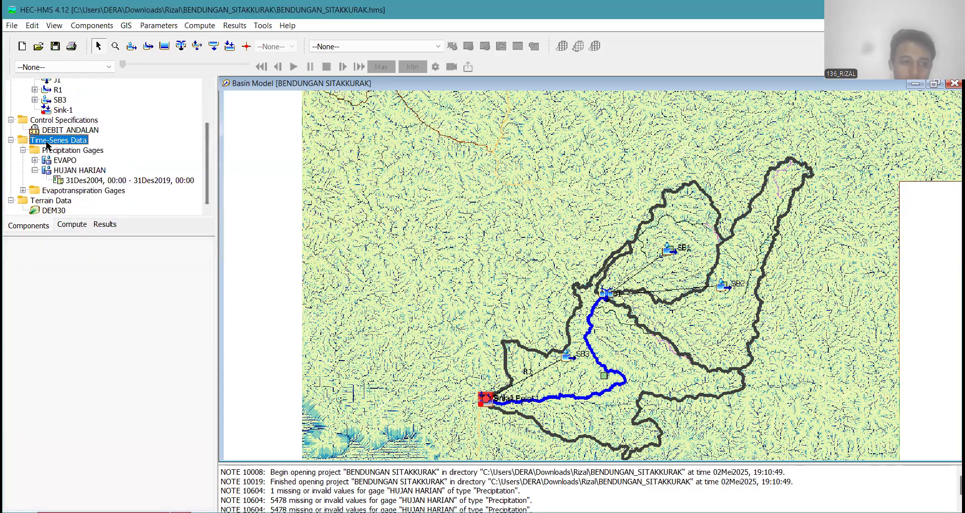
left_click(11, 141)
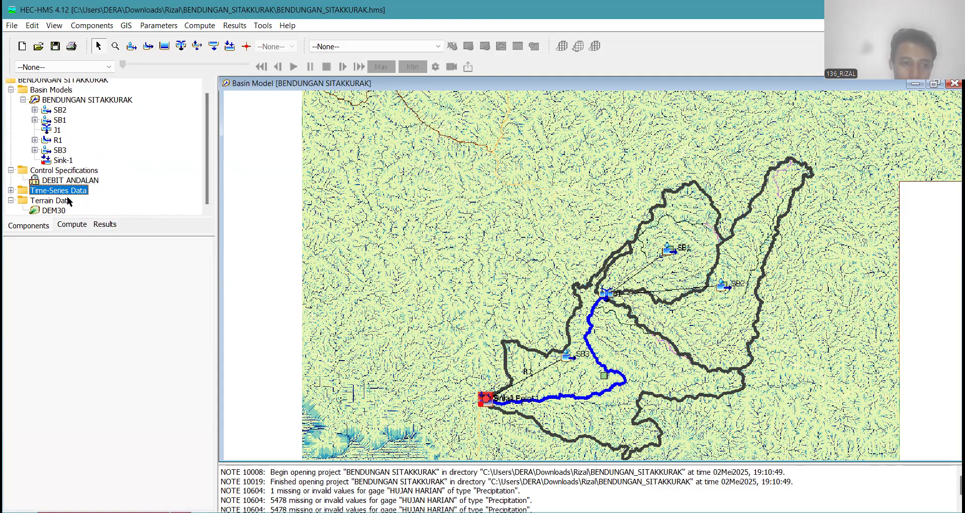
left_click(10, 191)
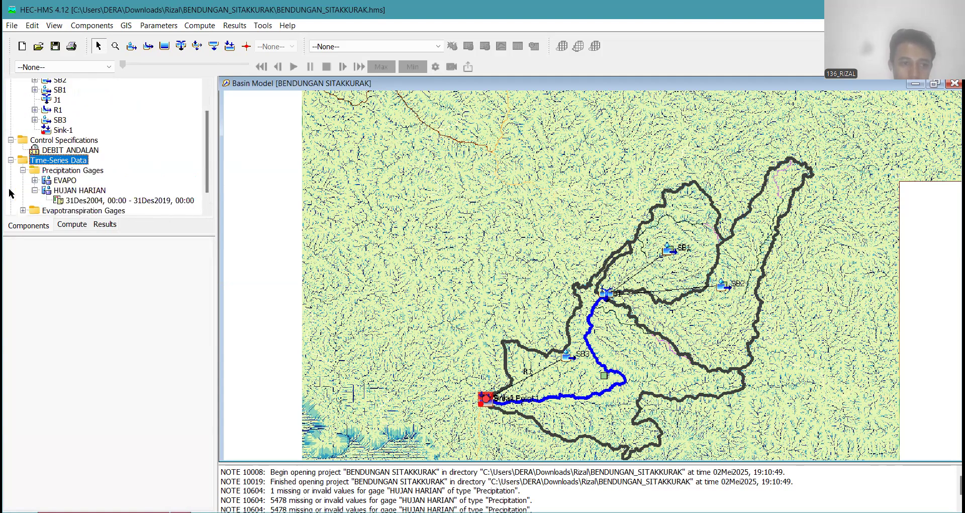
left_click(69, 182)
scroll(76, 190, "down", 1)
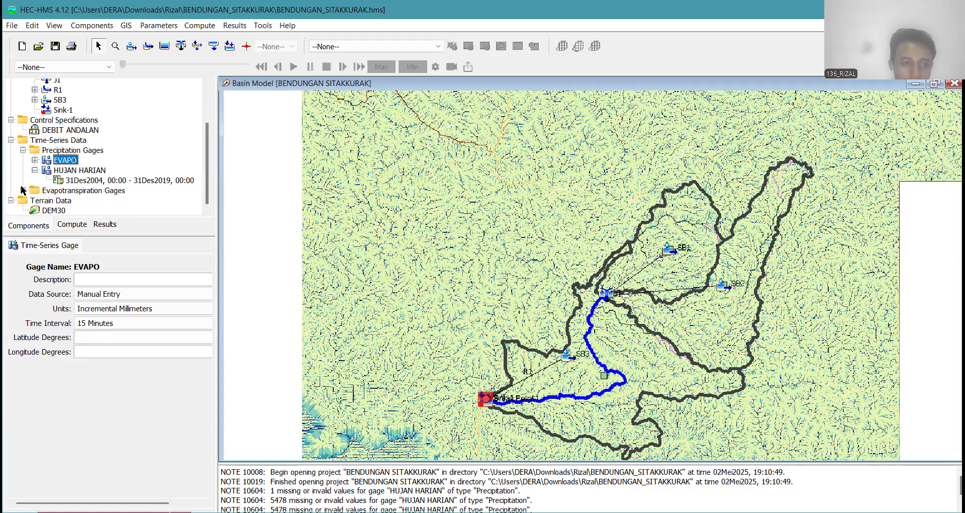
right_click(65, 161)
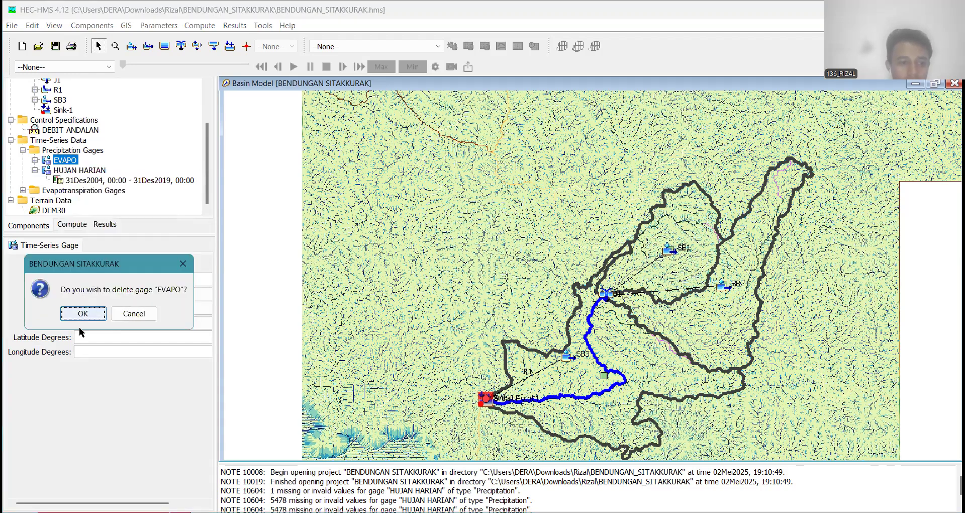
left_click(80, 317)
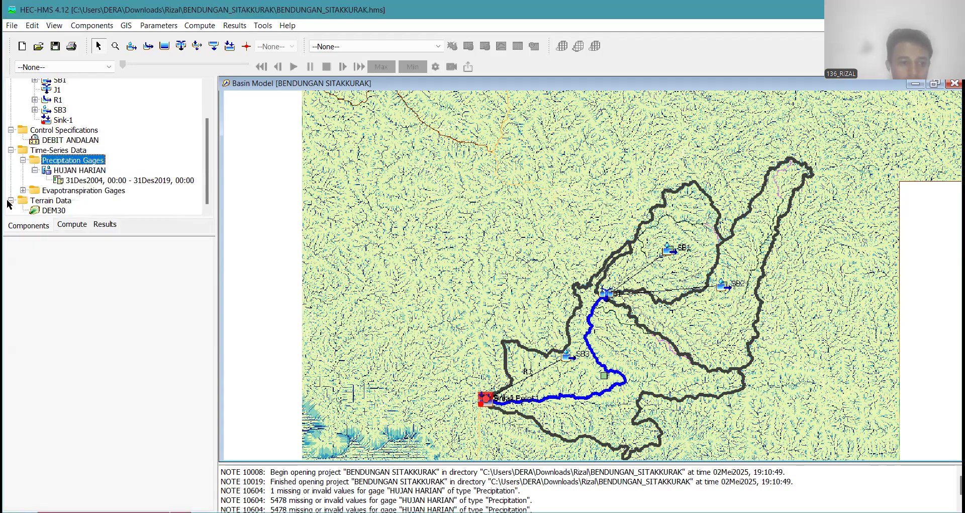
Set the time interval of the EVAPO evapotranspiration gage to 1 Day.
left_click(23, 190)
left_click(63, 195)
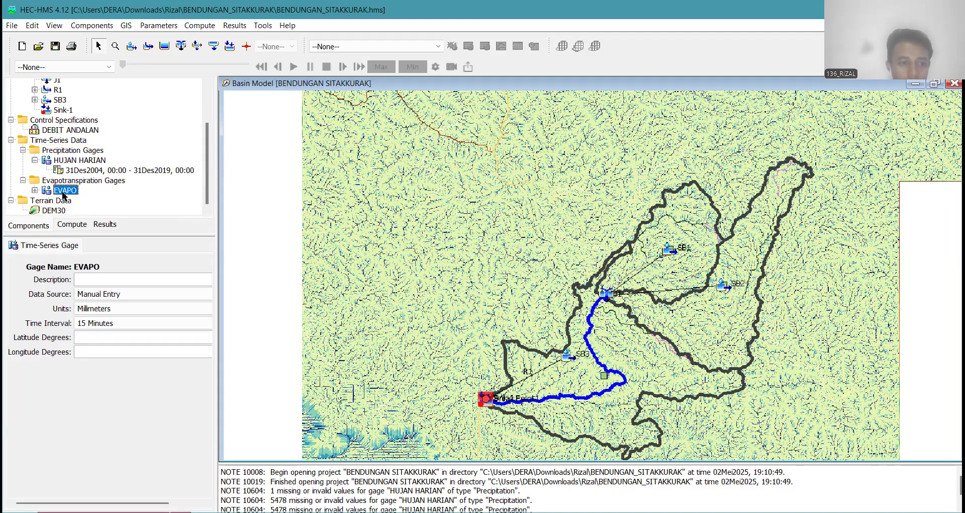
left_click(122, 325)
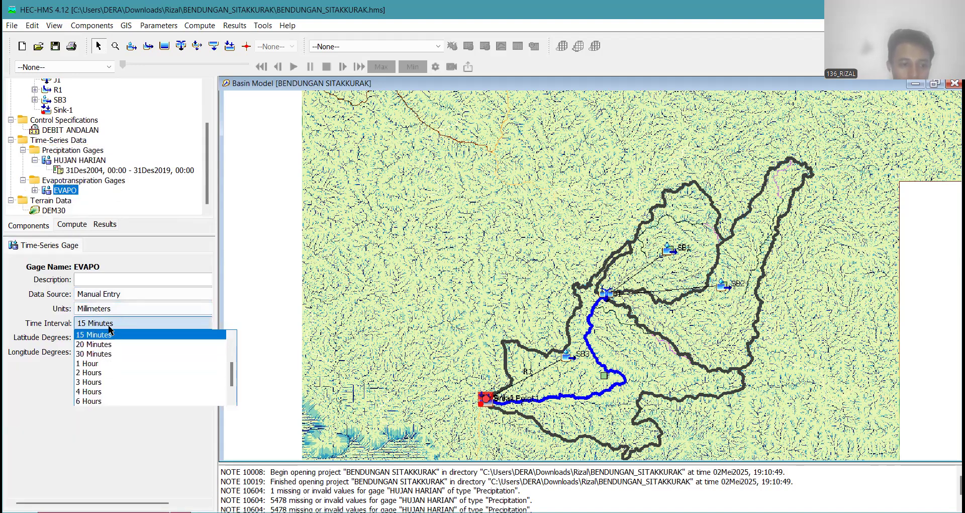
scroll(124, 372, "down", 1)
left_click(108, 401)
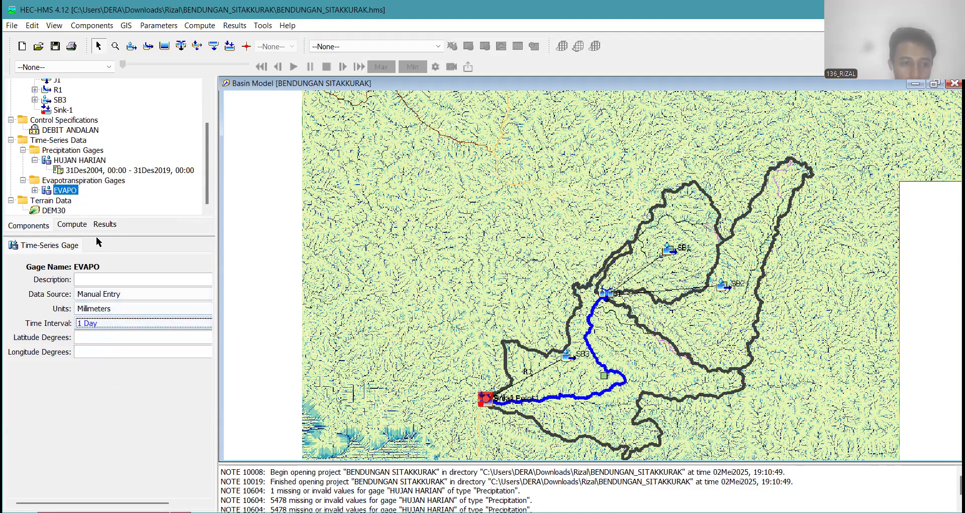
Set the start date of the EVAPO evapotranspiration gage's time window to 31Des2004.
left_click(35, 190)
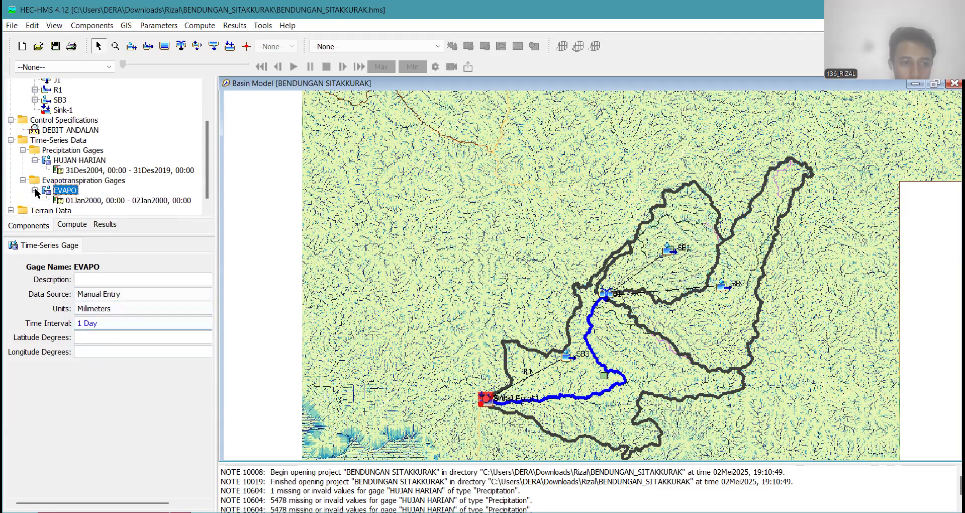
left_click(94, 200)
left_click_drag(166, 284, 106, 279)
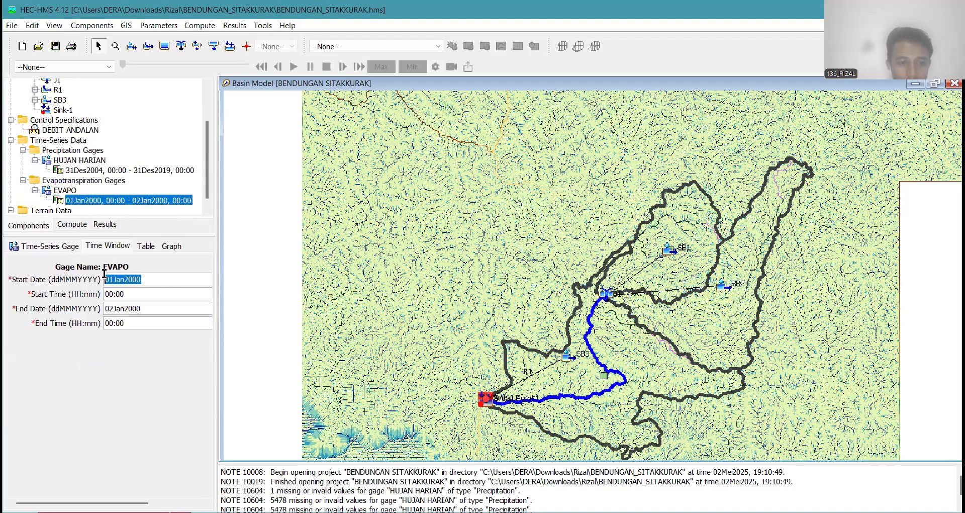
key("BackSpace")
type("31")
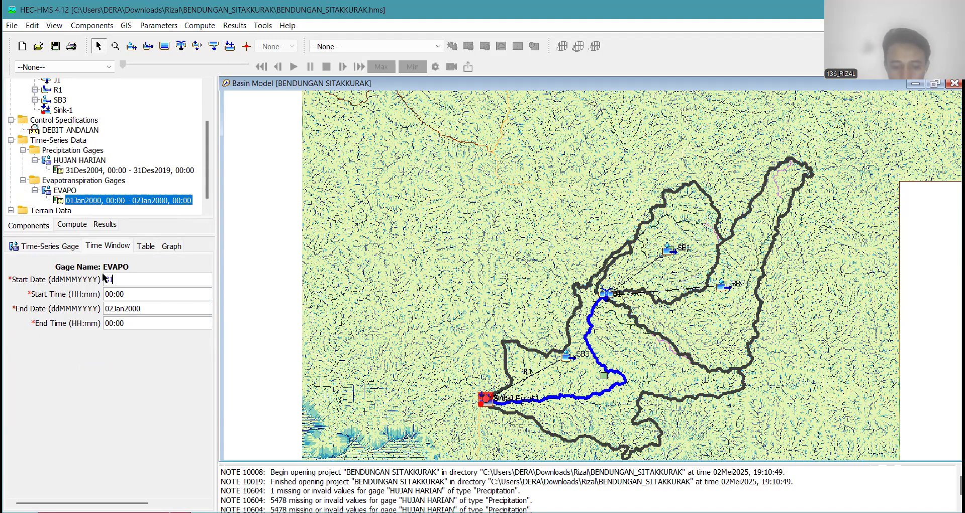
type("DES2004")
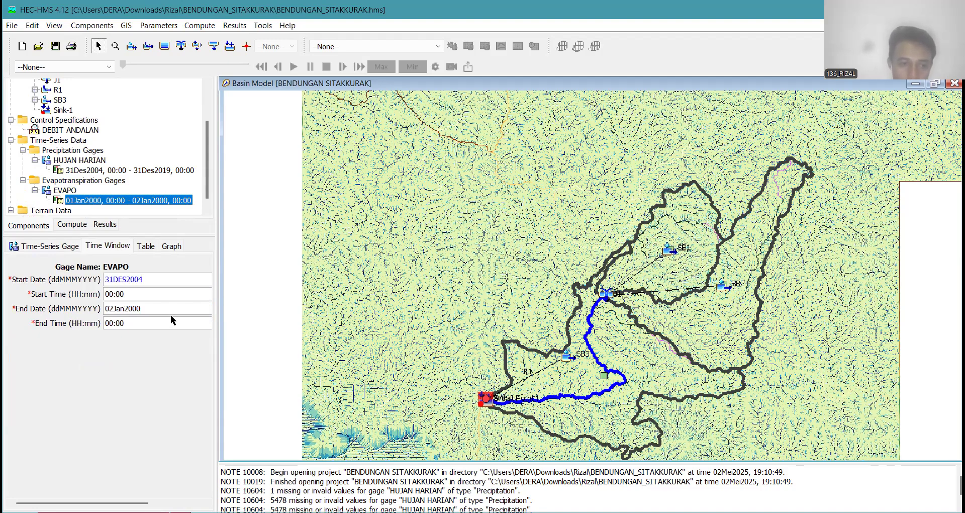
Set the end date of the EVAPO time window to 31Des2019 and save the project.
key("BackSpace")
key("BackSpace")
key("BackSpace")
key("BackSpace")
key("BackSpace")
key("BackSpace")
key("BackSpace")
key("BackSpace")
key("BackSpace")
type("31DES")
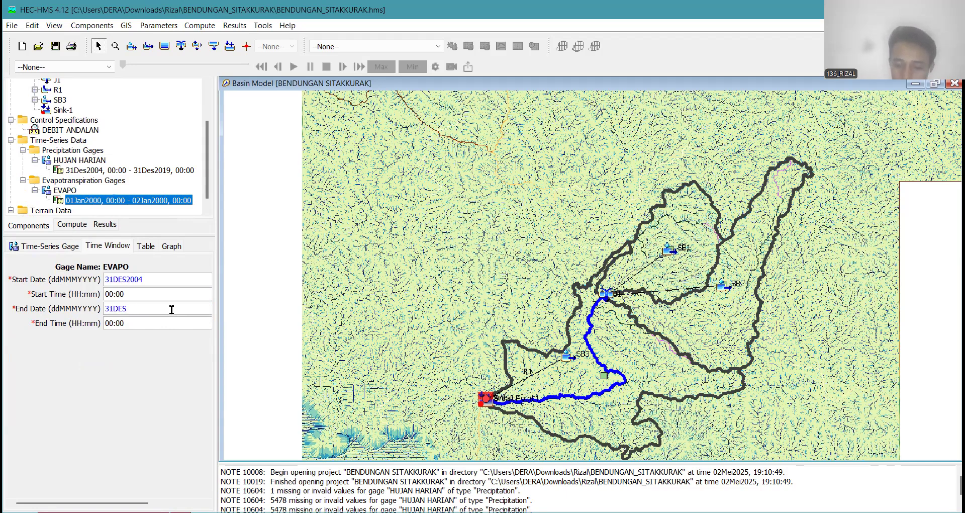
type("2019")
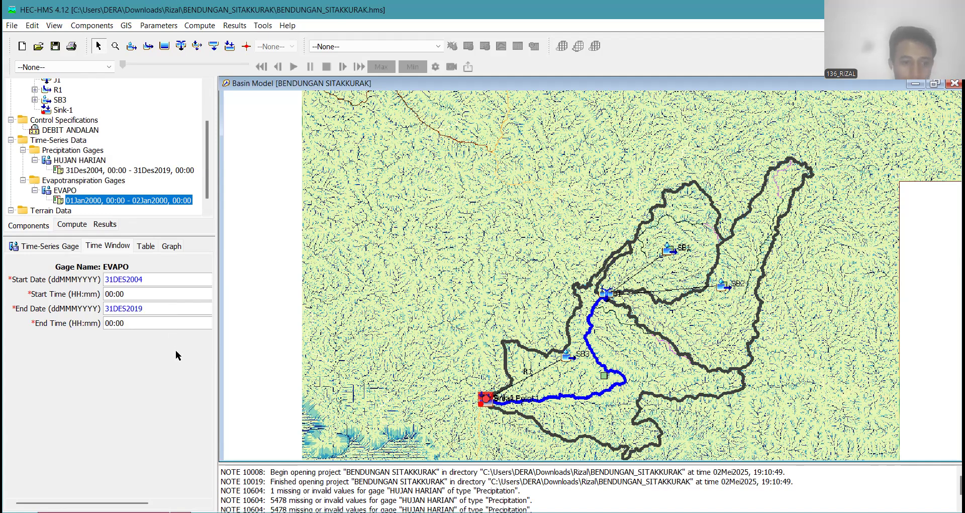
left_click(55, 47)
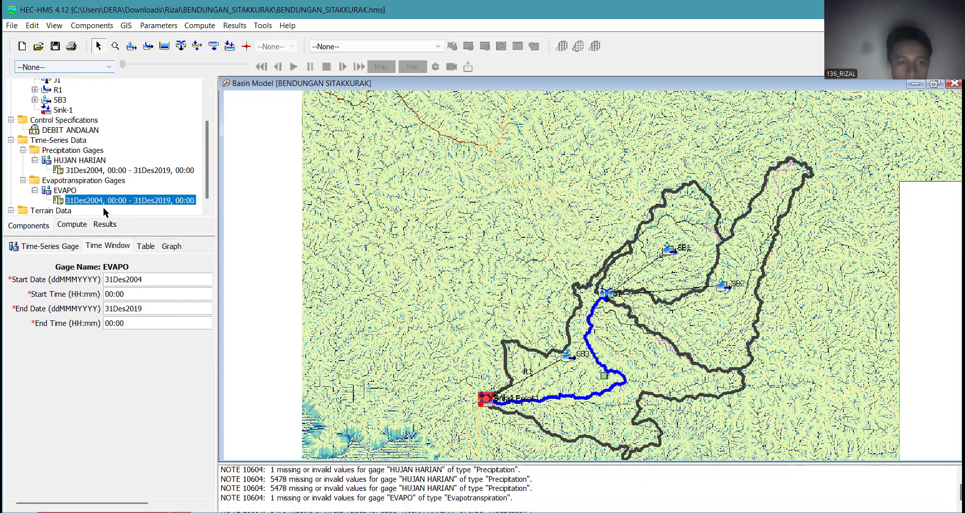
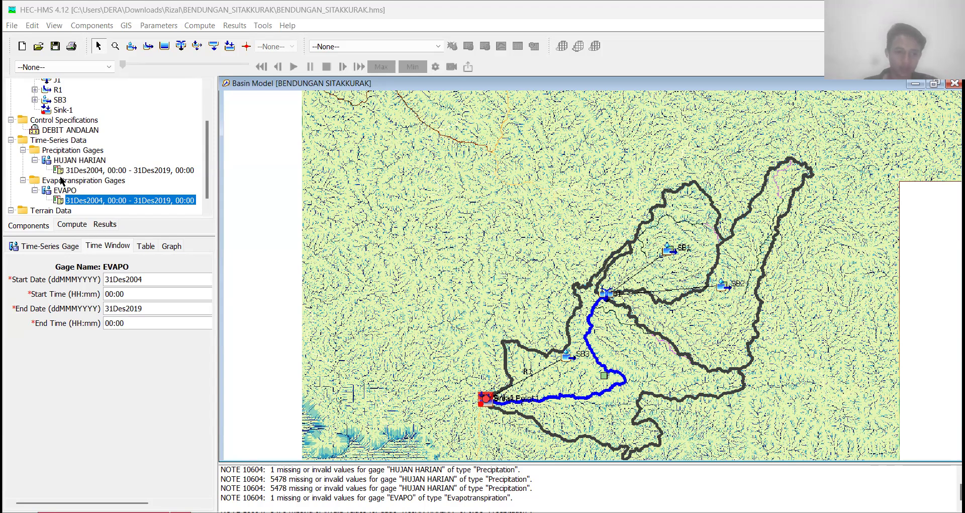
Copy the external daily evapotranspiration series and paste it into the EVAPO table, with 3.82 mm from 01Jan2005 onward.
left_click(88, 201)
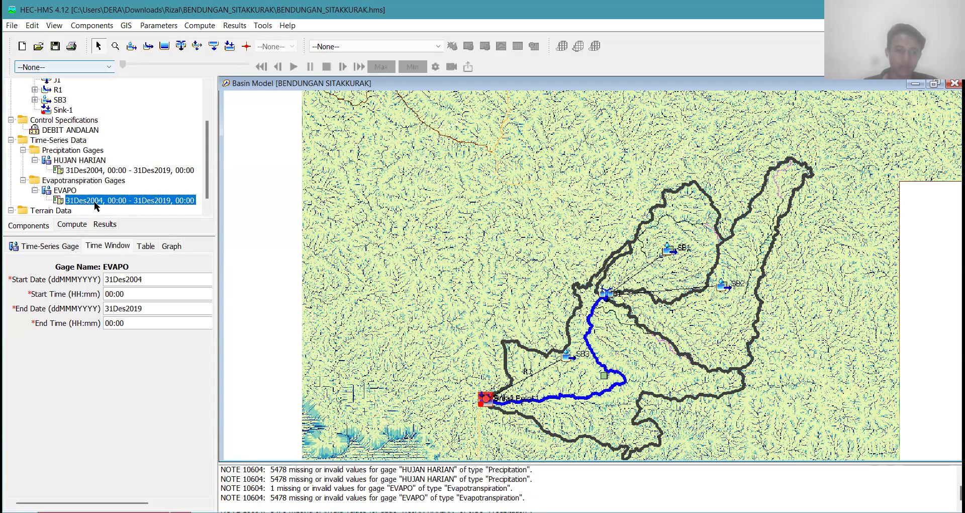
left_click(121, 243)
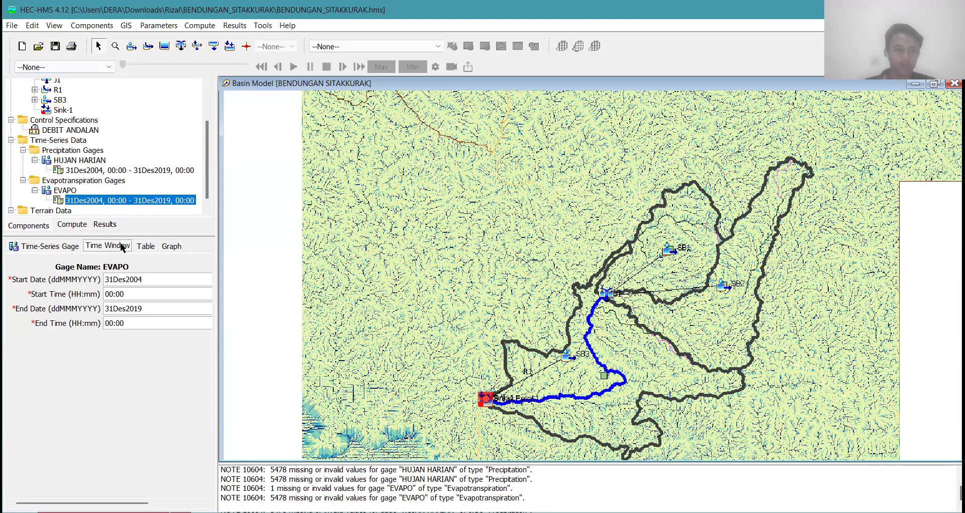
left_click(145, 245)
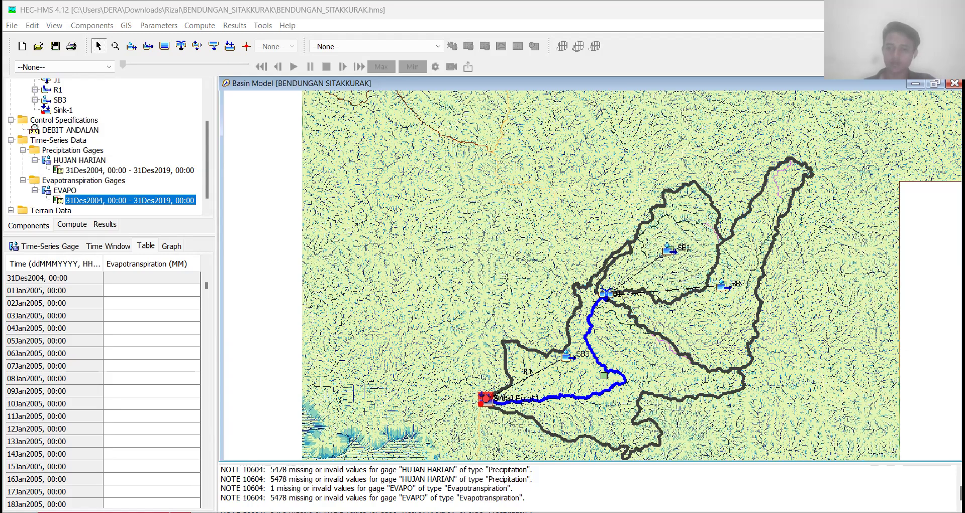
key("ctrl+shift+Down")
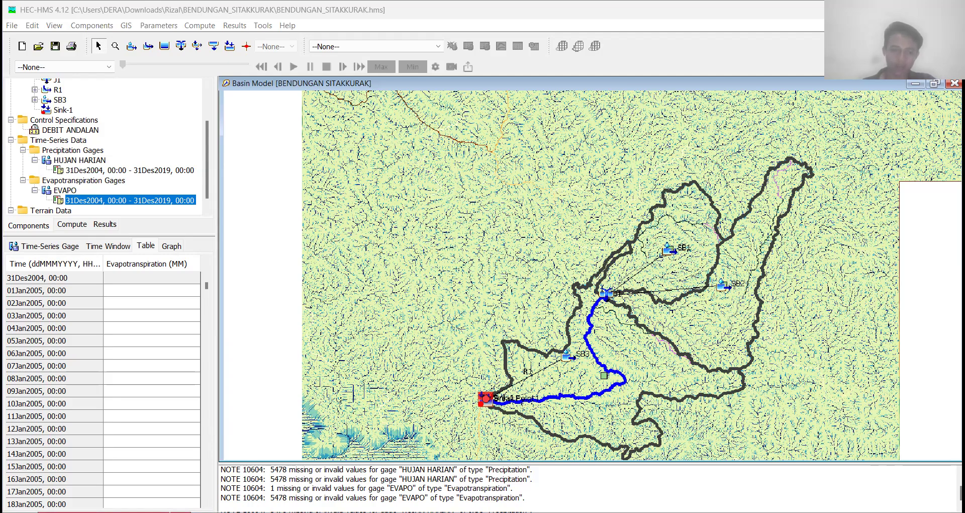
right_click(171, 277)
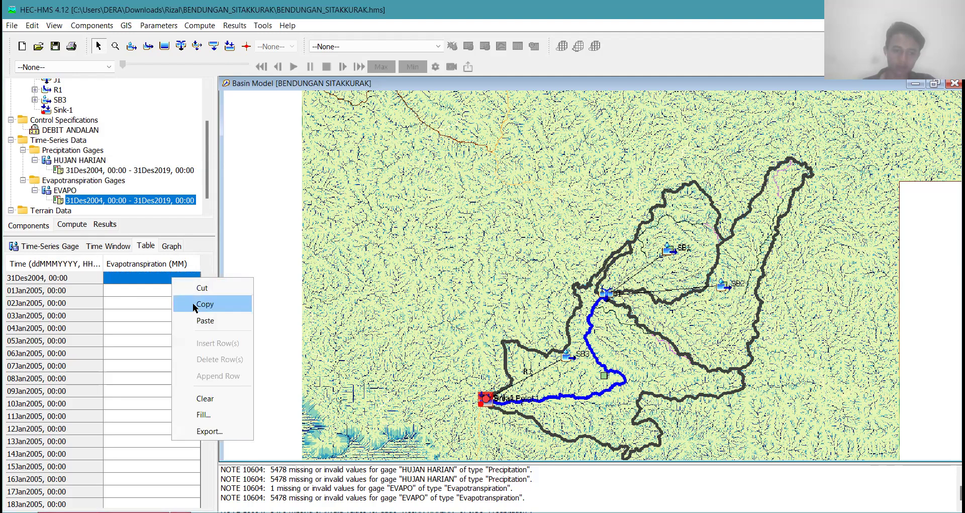
left_click(204, 321)
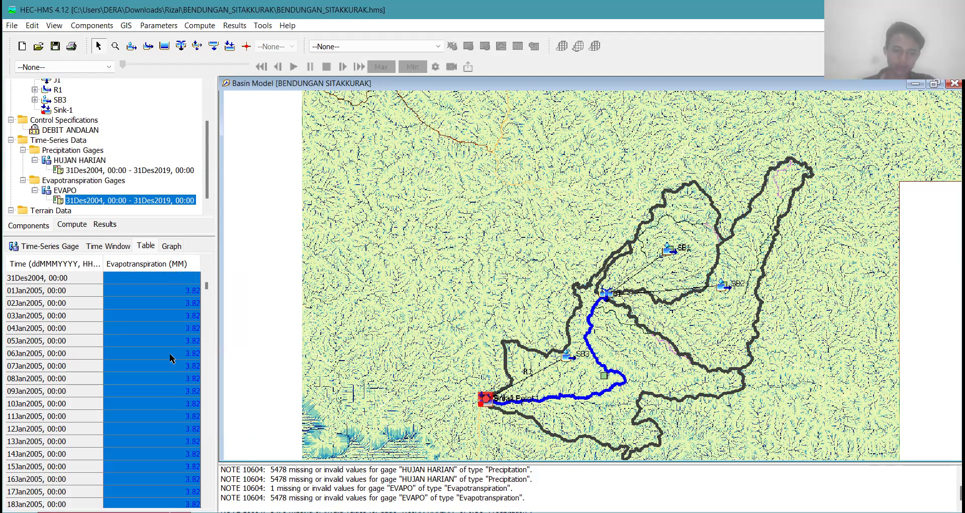
Check the pasted EVAPO values through to the 2019 dates and save the project.
scroll(184, 347, "down", 5)
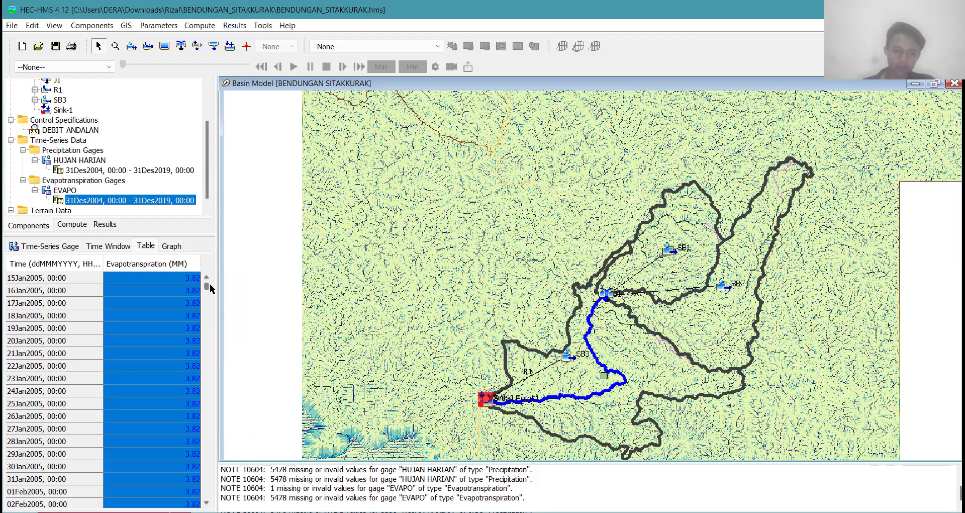
left_click_drag(207, 286, 207, 492)
left_click(191, 410)
scroll(153, 352, "down", 2)
scroll(153, 352, "up", 20)
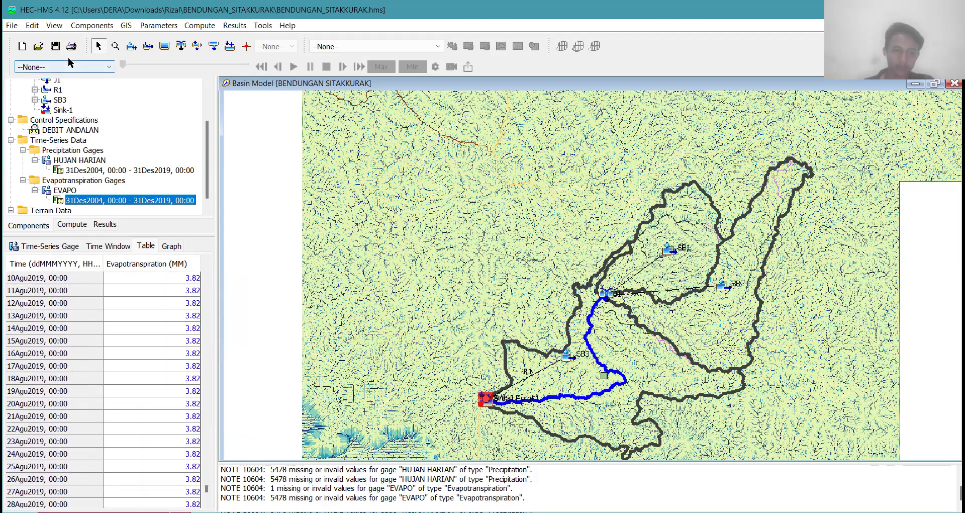
left_click(55, 46)
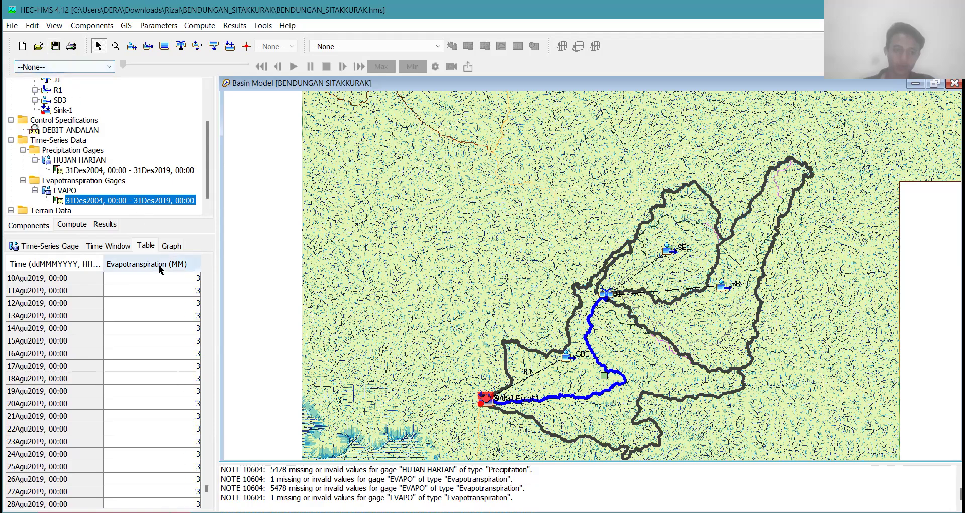
Examine the EVAPO evapotranspiration graph and compare the table values for the first days of January 2005.
left_click(169, 247)
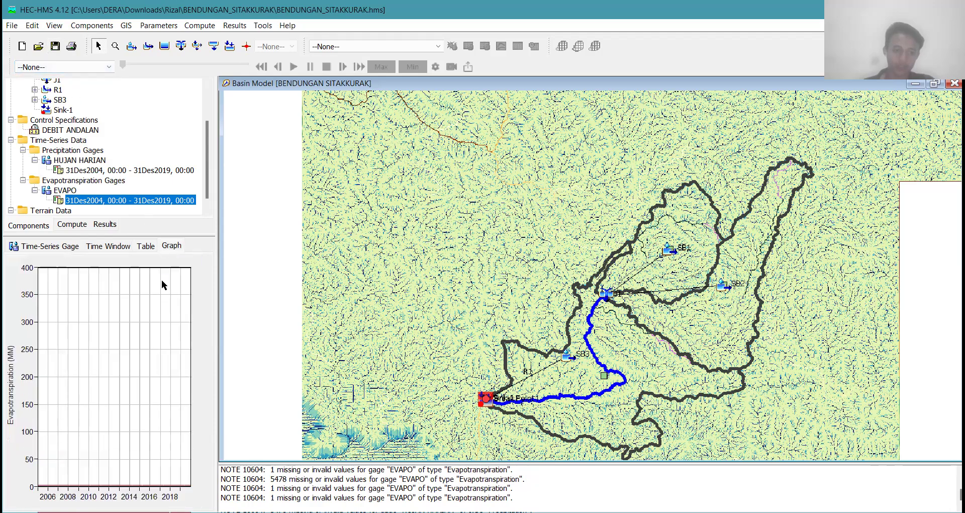
left_click(147, 246)
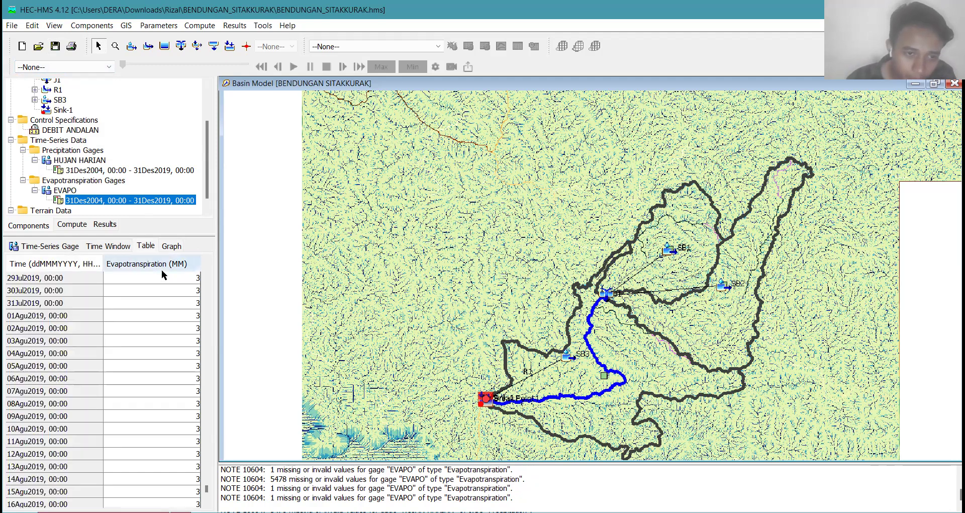
left_click(208, 486)
left_click_drag(208, 486, 207, 285)
left_click(185, 290)
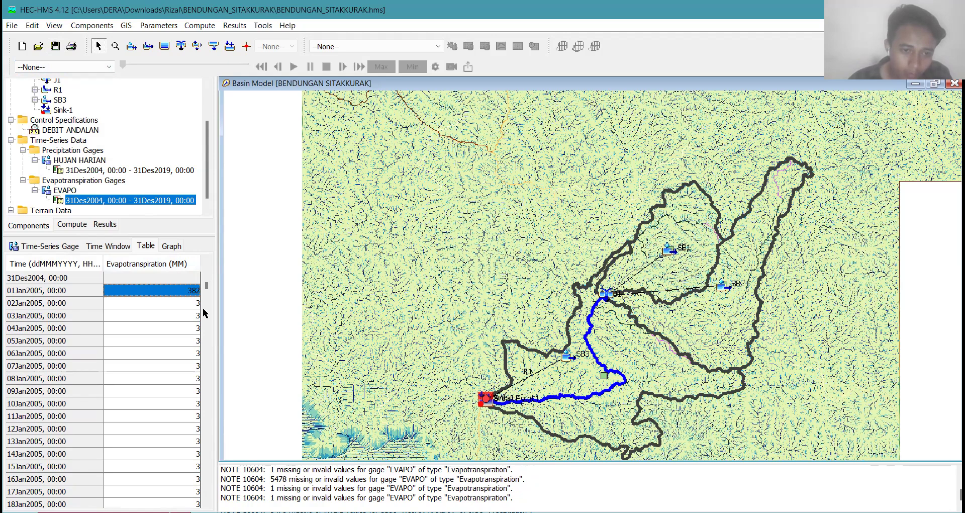
left_click(191, 303)
key("Down")
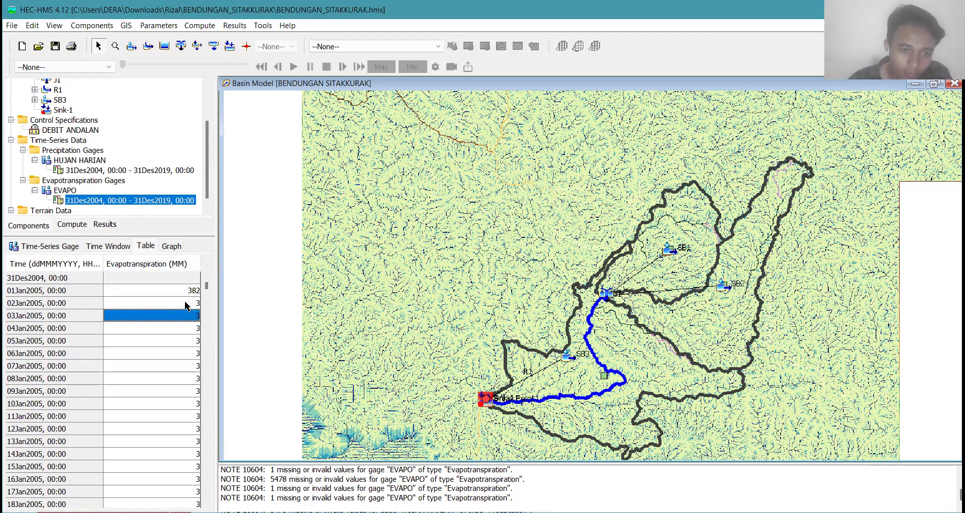
left_click(181, 291)
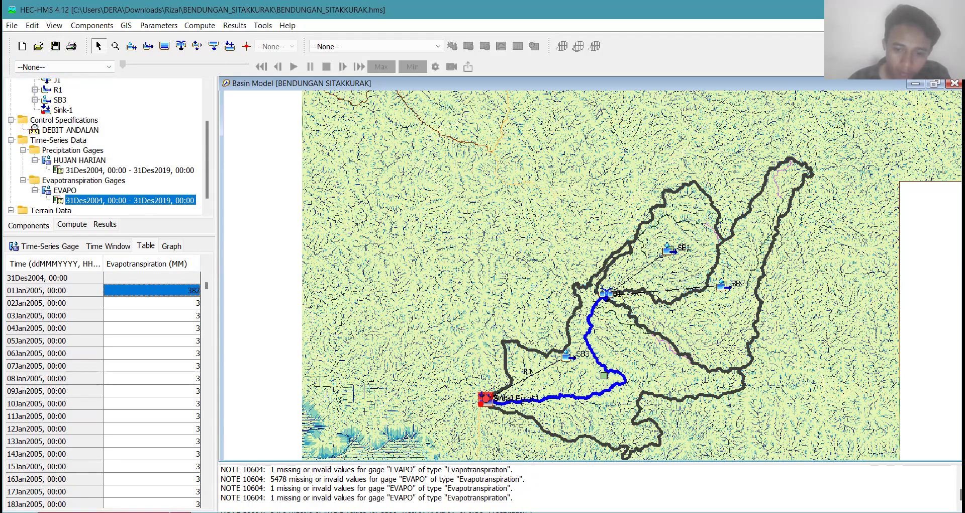
key("alt+Tab")
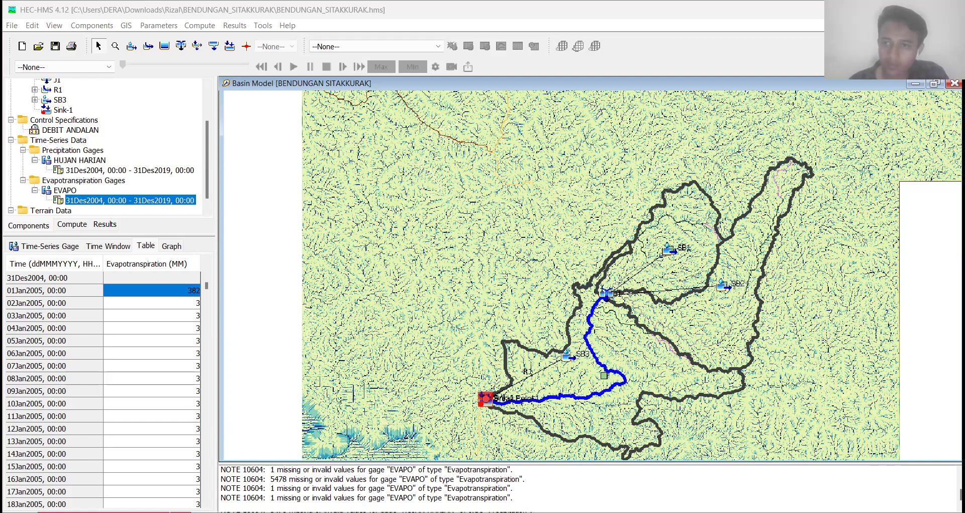
Set the EVAPO evapotranspiration values for 01Jan2005 and 31Des2019 to 3 mm.
left_click(185, 288)
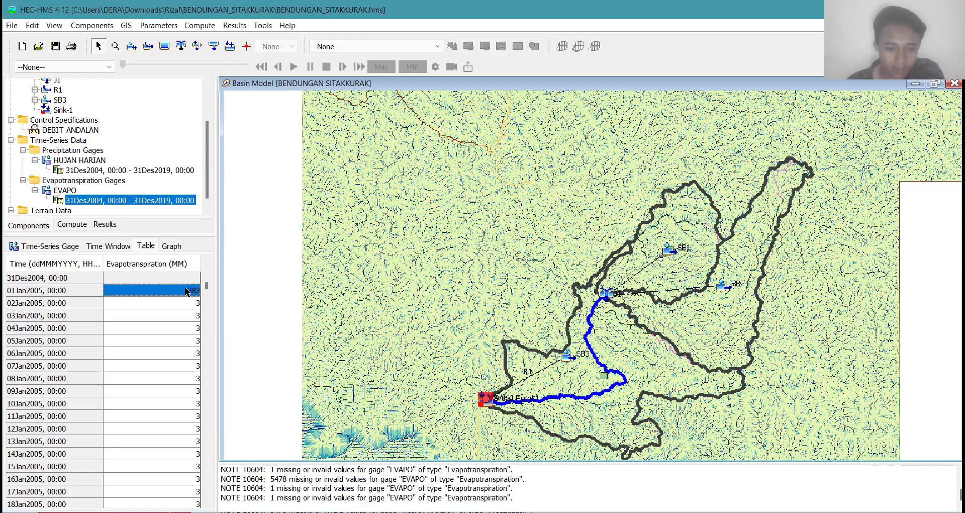
type("3")
left_click(163, 278)
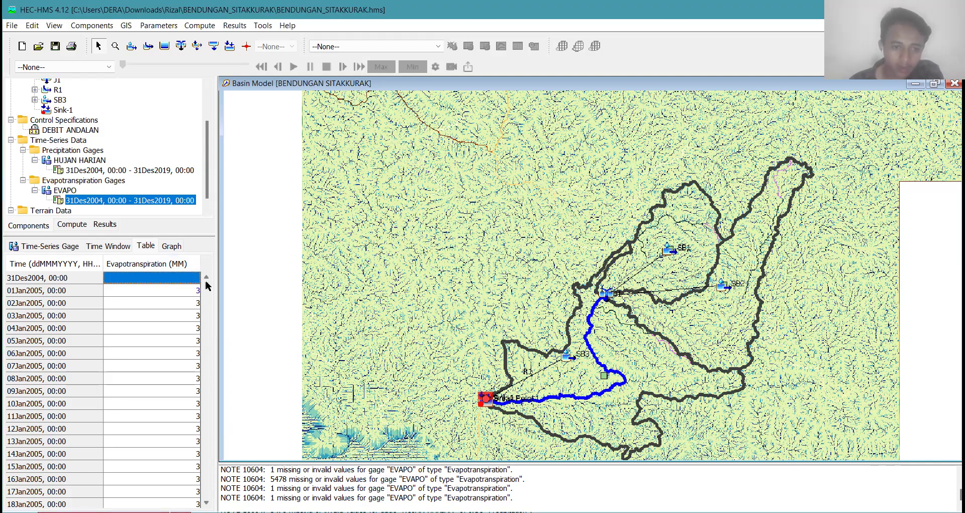
left_click_drag(206, 286, 221, 512)
left_click(152, 502)
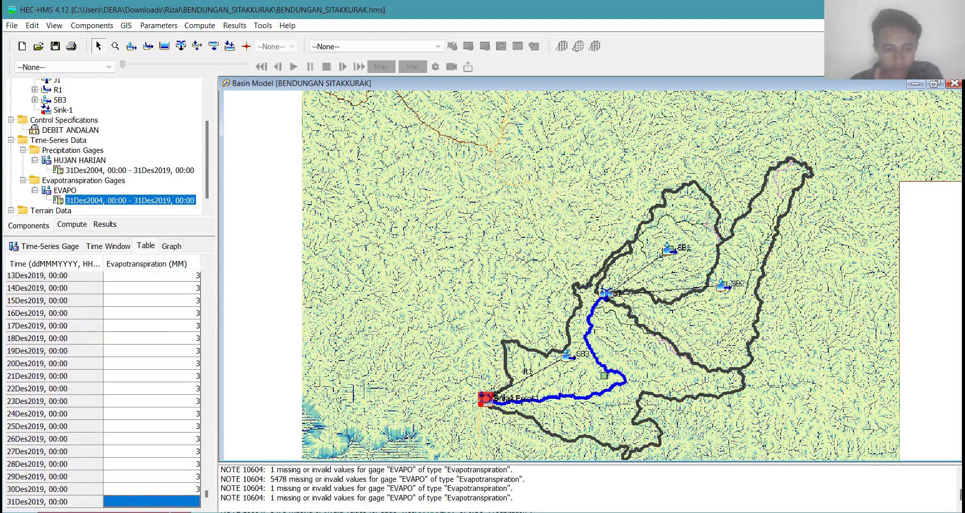
type("3")
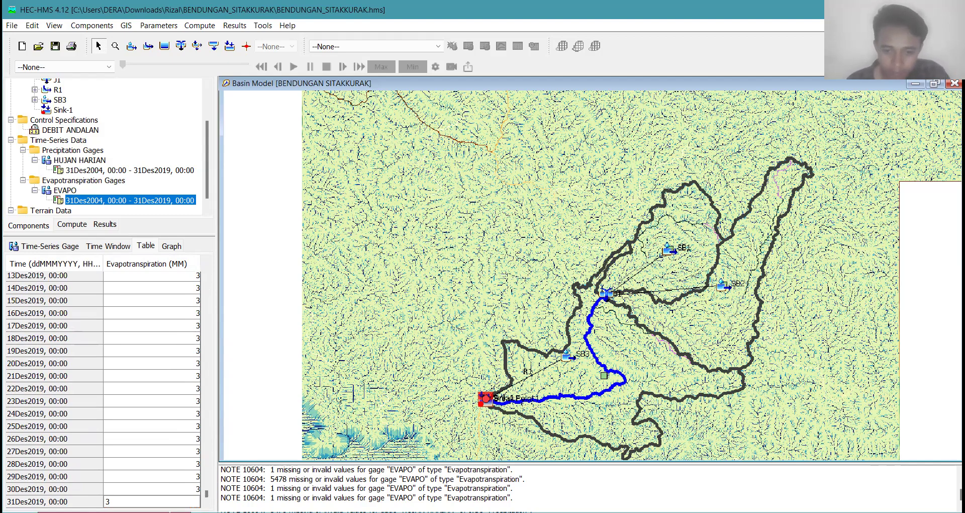
Try evapotranspiration values of 3.82 mm for 31Des2019 and 01Jan2005 in the EVAPO gage, save the project, and view the gage graph.
type(".82")
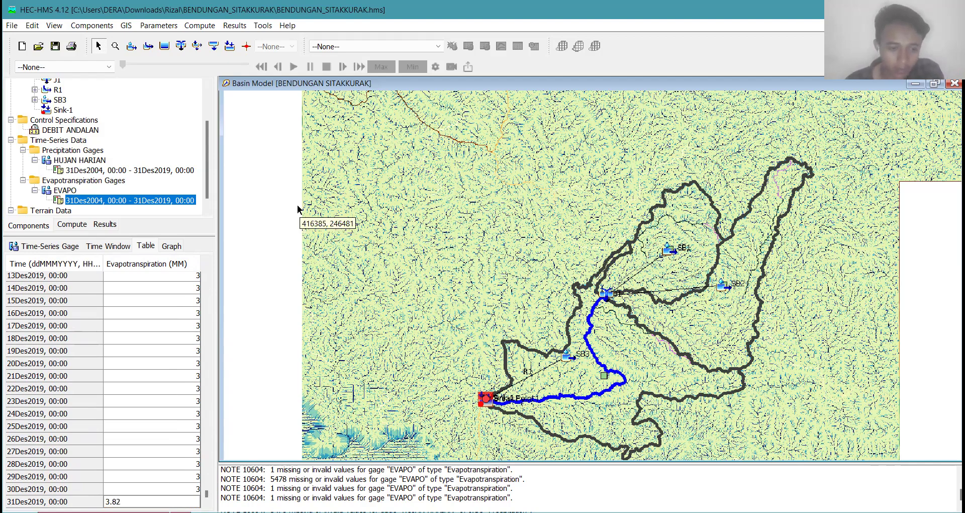
key("Return")
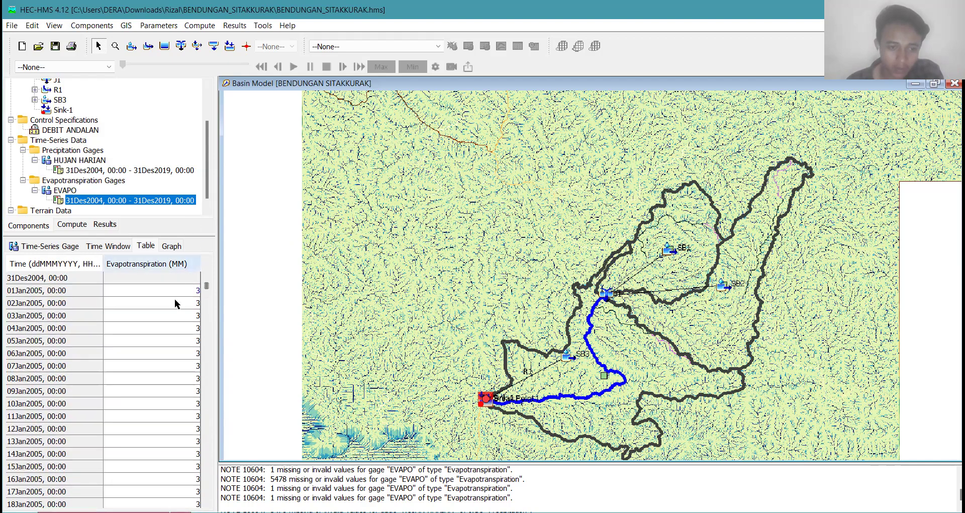
left_click(189, 292)
double_click(189, 290)
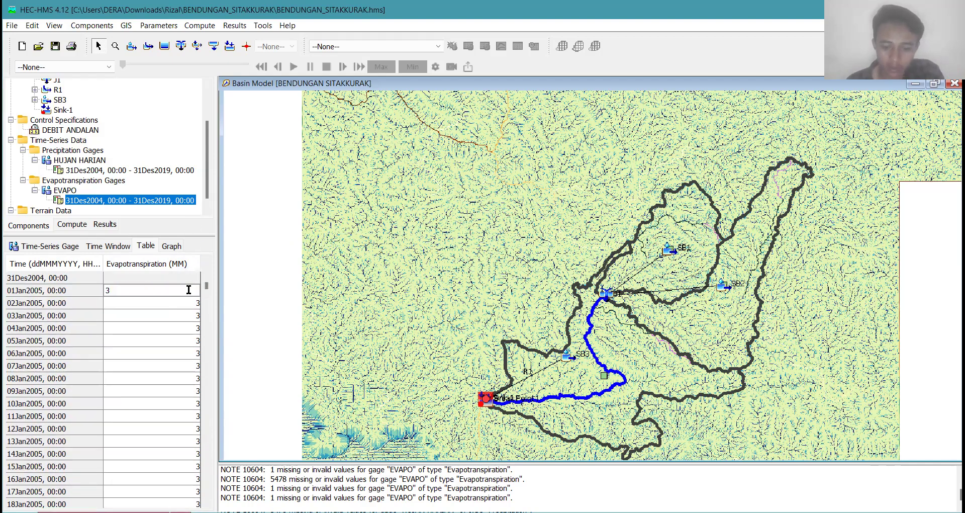
type(".82")
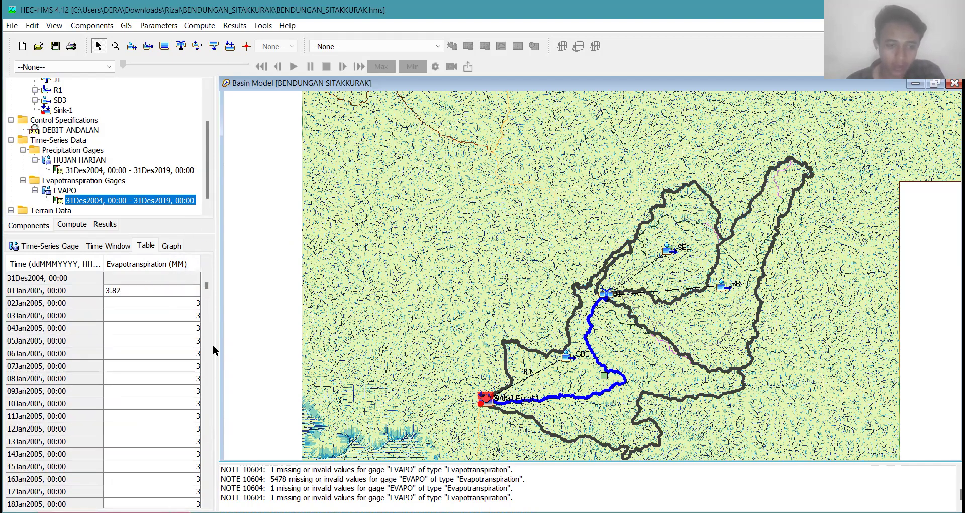
left_click(182, 341)
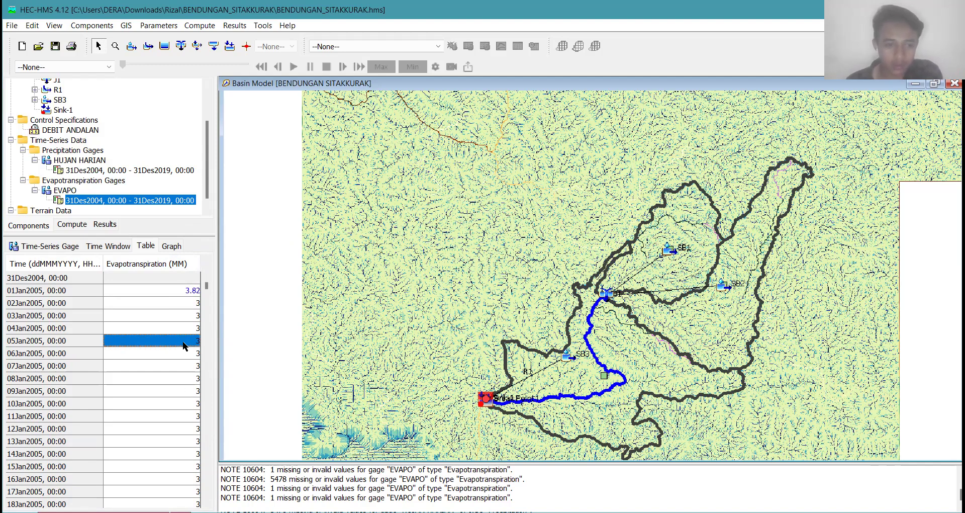
left_click(55, 46)
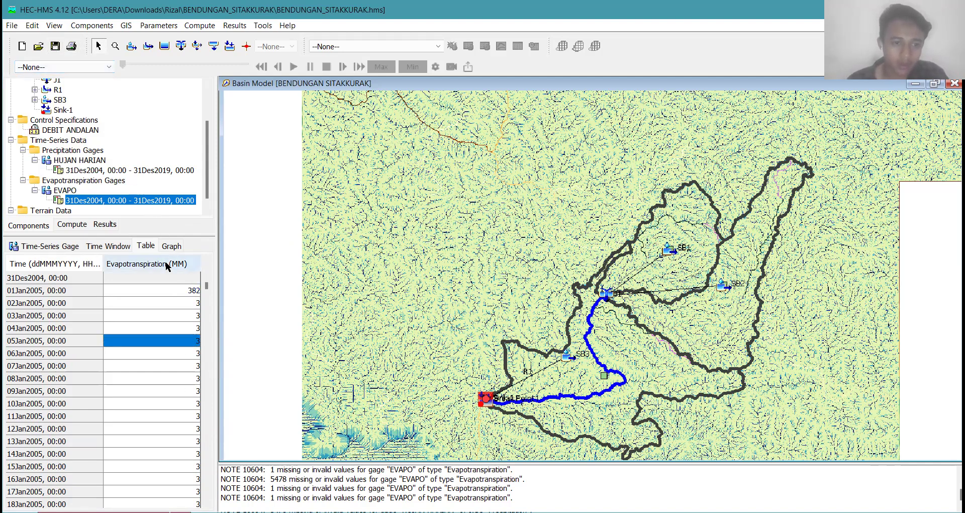
left_click(169, 246)
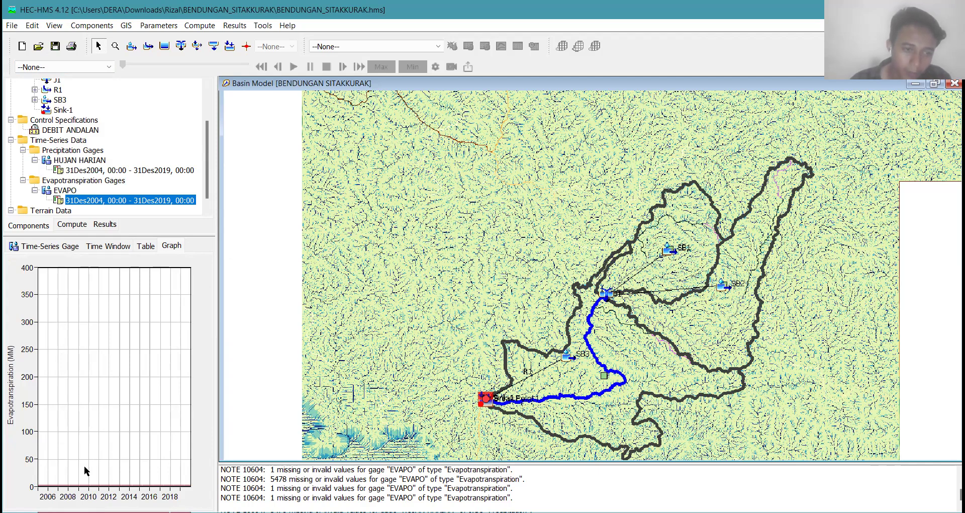
Set the EVAPO gage's 01Jan2005 evapotranspiration to 3 mm, save the project, and view the gage graph.
left_click(145, 246)
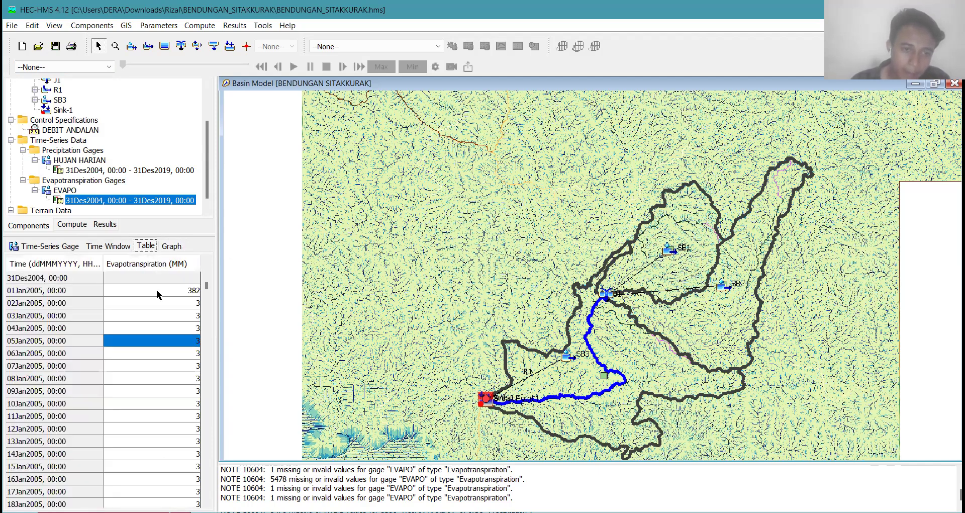
left_click(187, 291)
type("3")
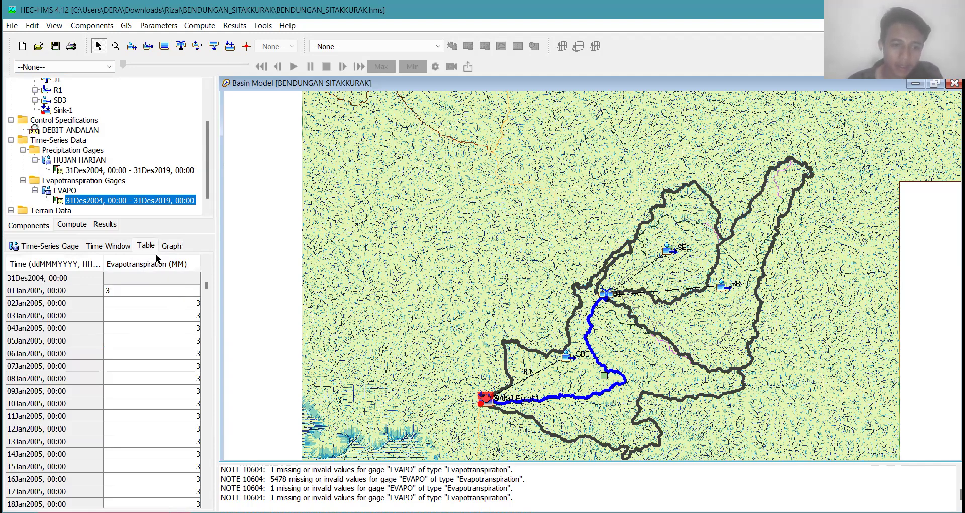
left_click(55, 46)
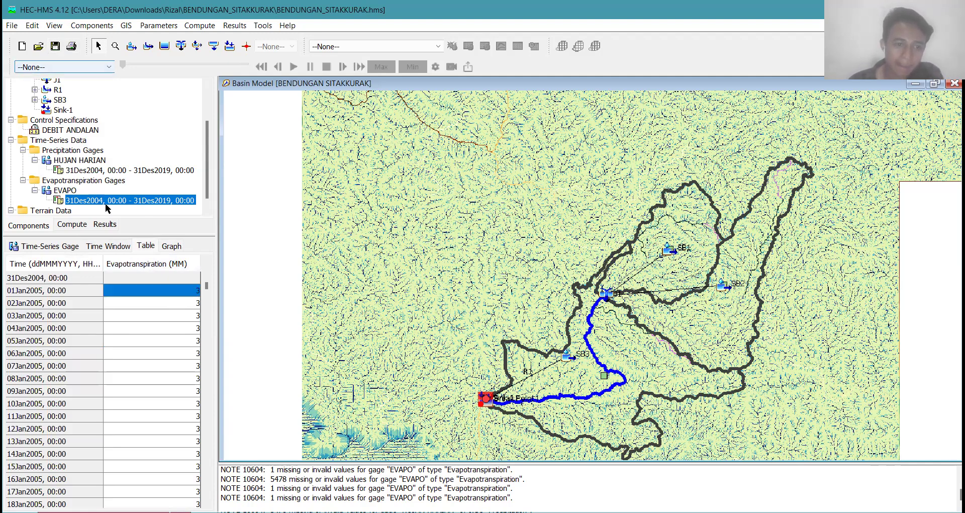
left_click(176, 246)
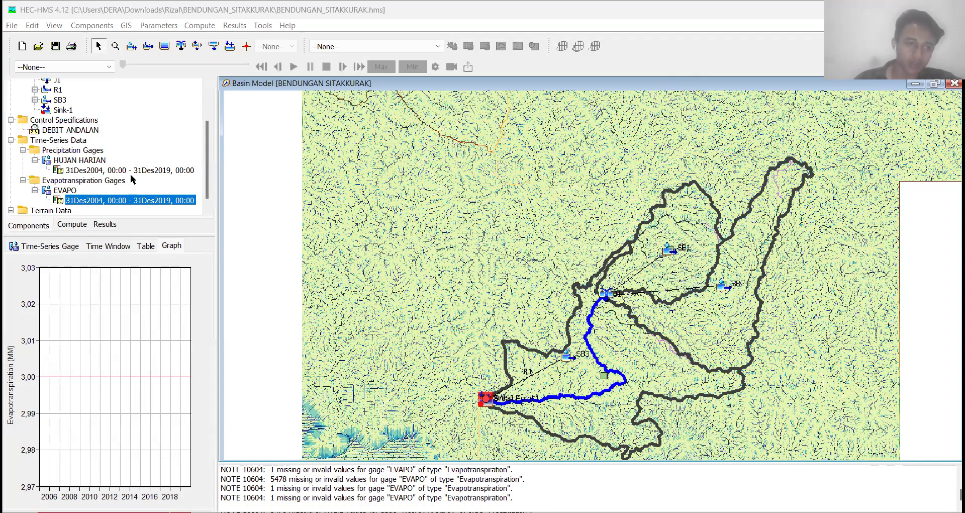
Create a new meteorologic model named CURAH HUJAN.
scroll(132, 180, "down", 1)
scroll(133, 180, "down", 1)
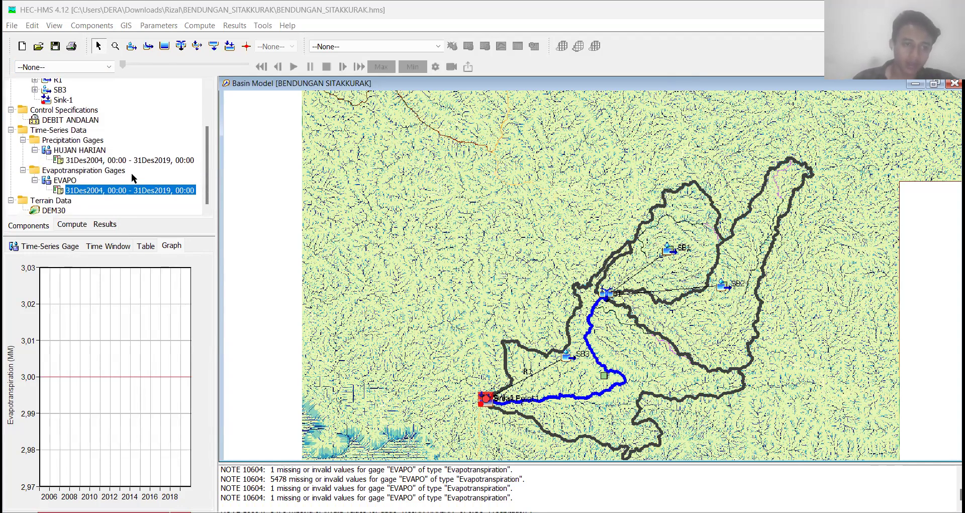
scroll(133, 177, "up", 5)
scroll(133, 176, "down", 5)
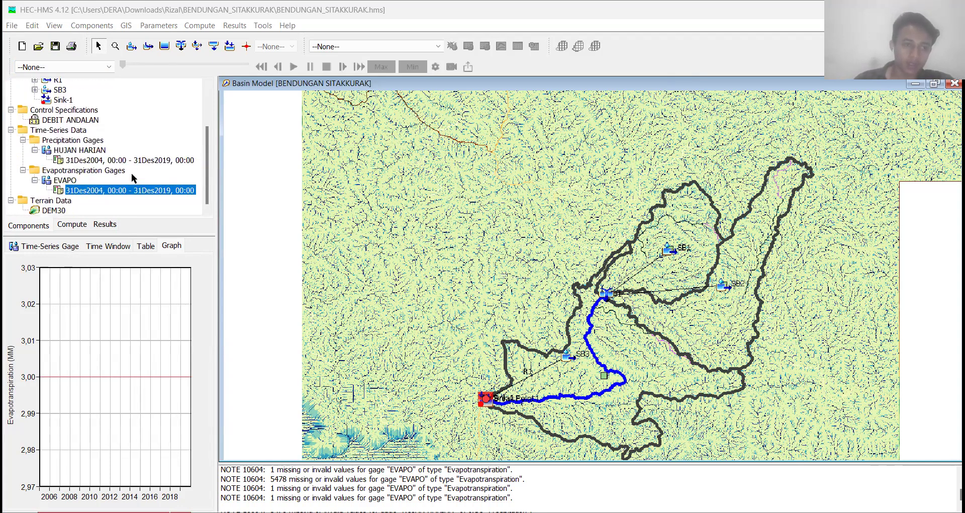
left_click(87, 27)
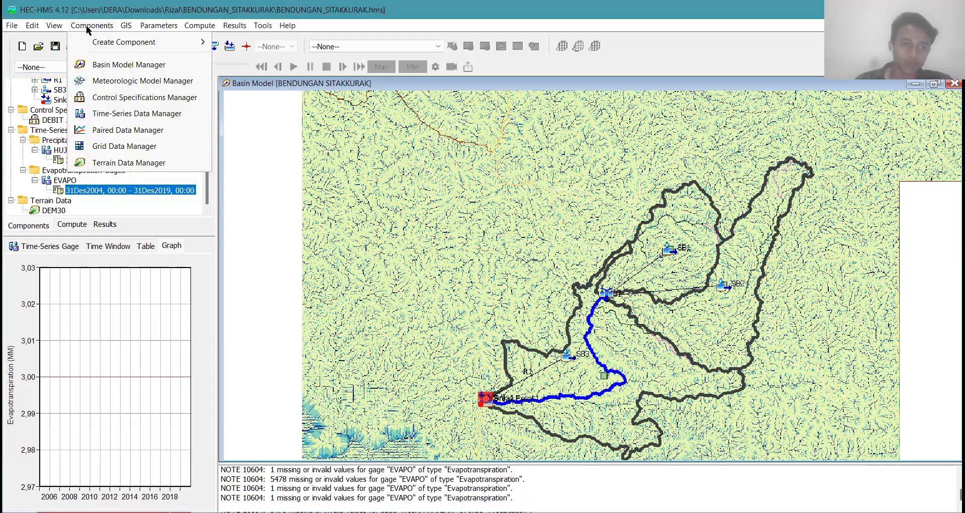
left_click(121, 83)
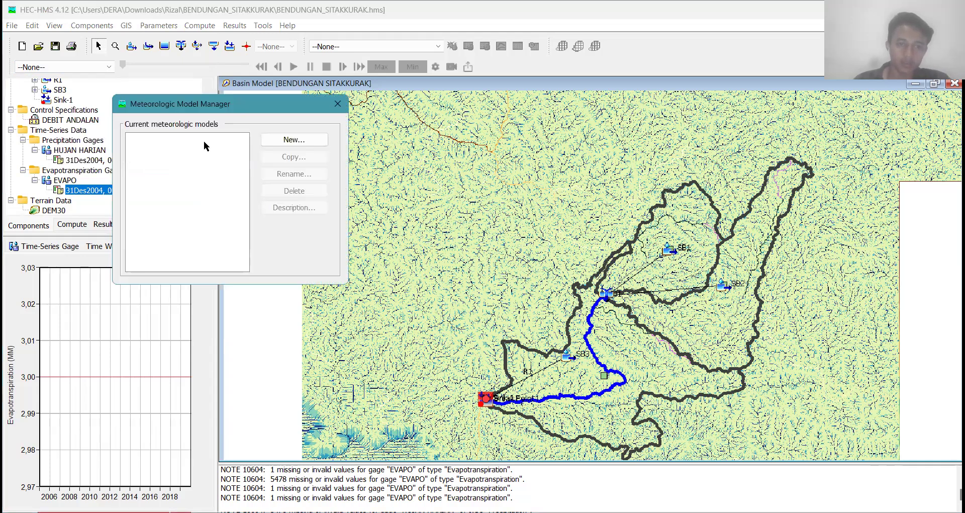
left_click(301, 145)
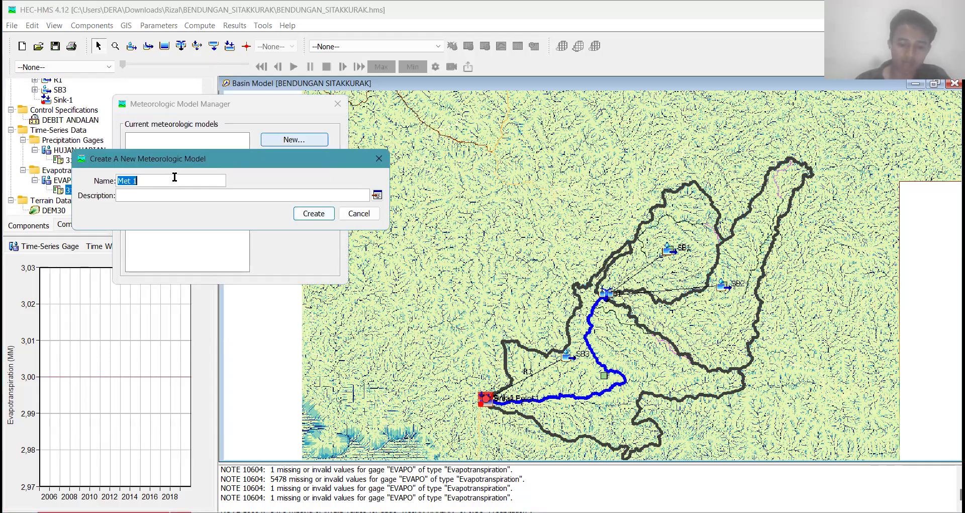
type("CURAH HUJAN")
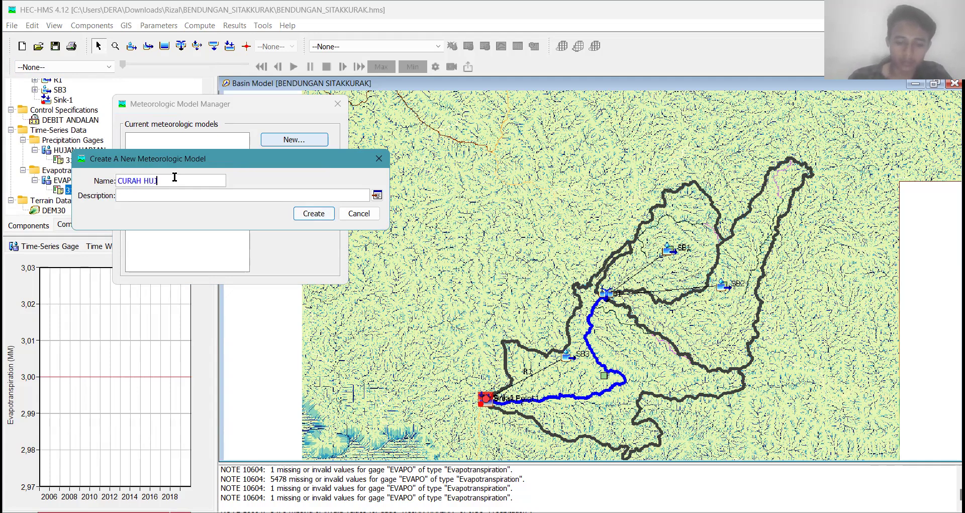
left_click(312, 217)
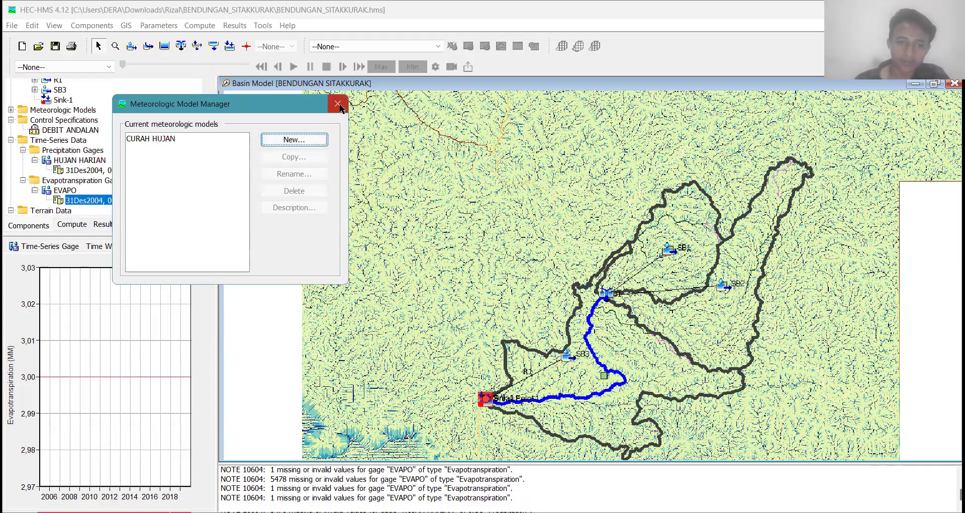
Close the model manager and open the CURAH HUJAN meteorologic model's settings, expanding its components in the project tree.
scroll(95, 193, "up", 2)
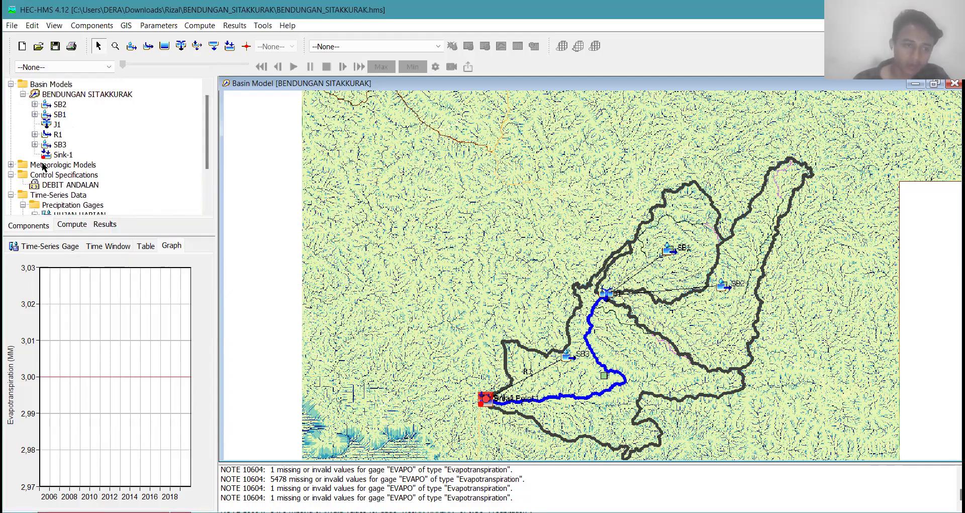
left_click(11, 165)
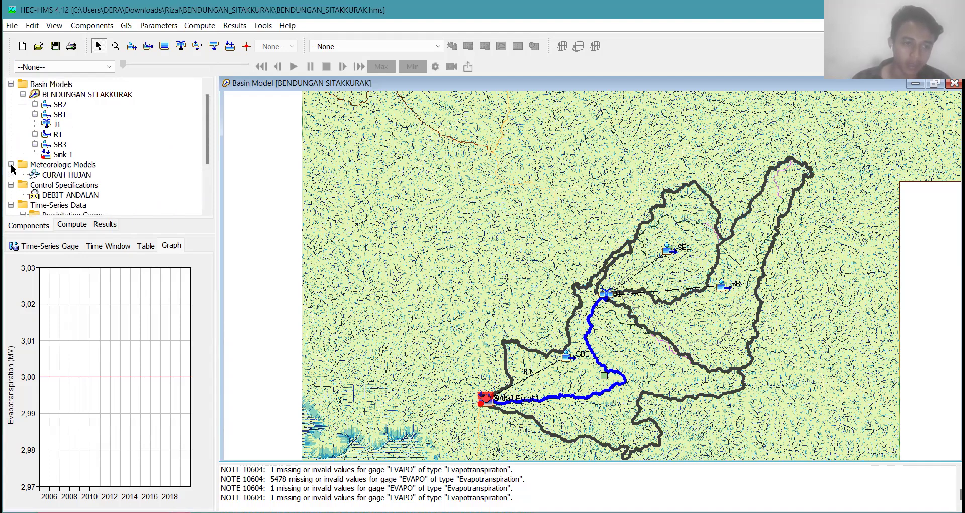
left_click(45, 178)
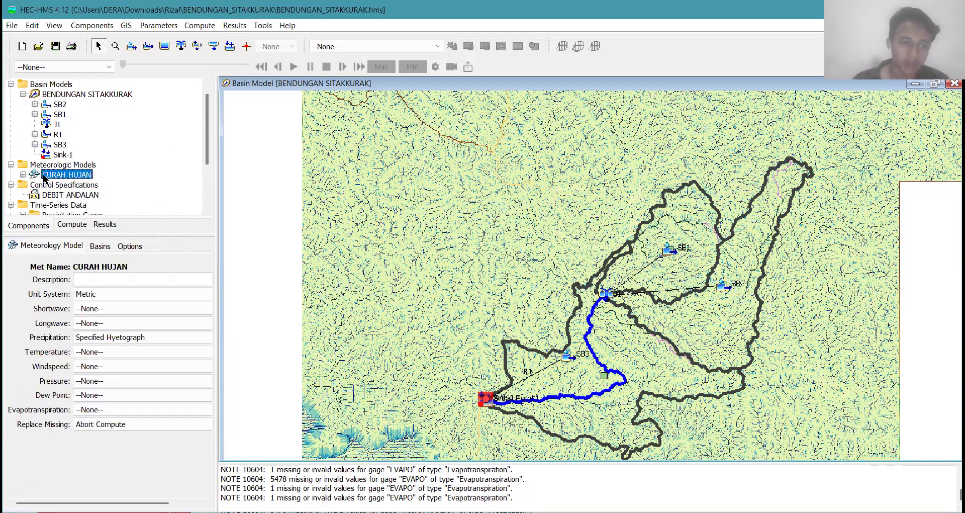
left_click(23, 175)
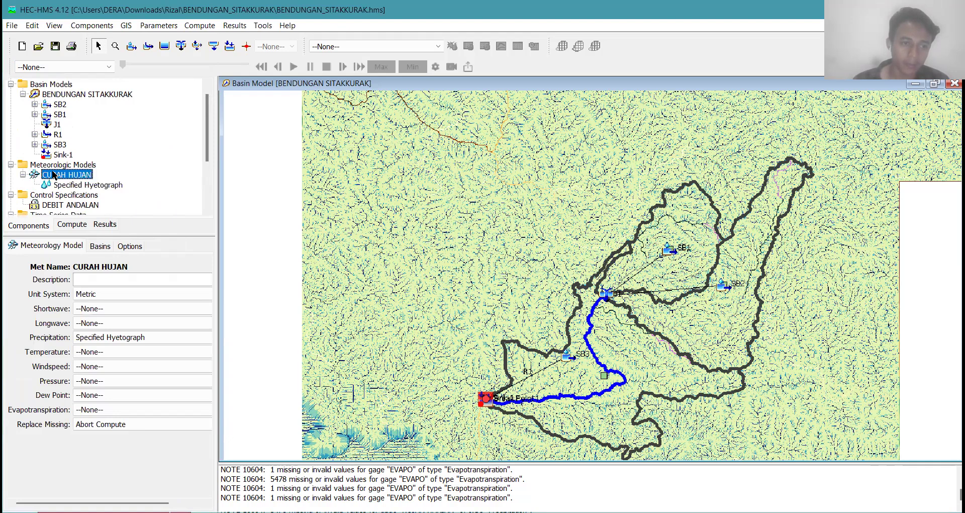
left_click(55, 176)
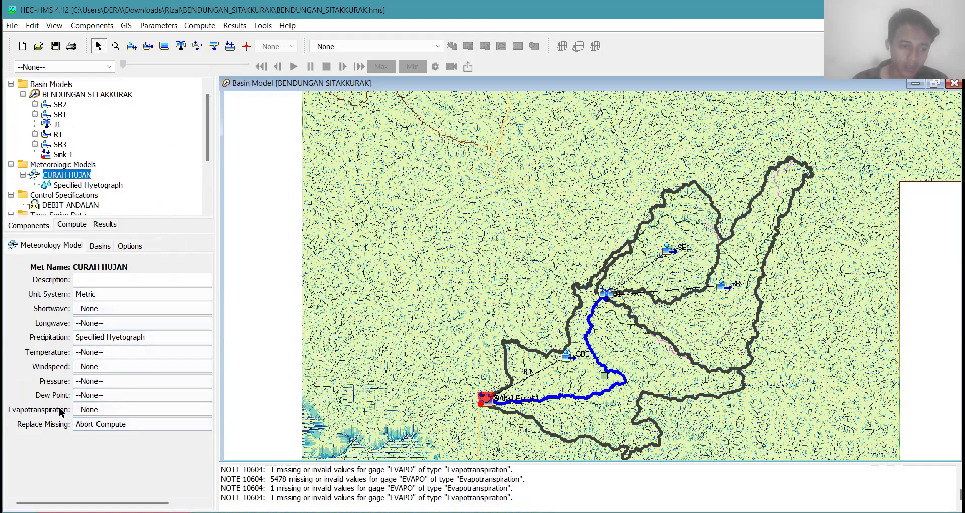
left_click(92, 410)
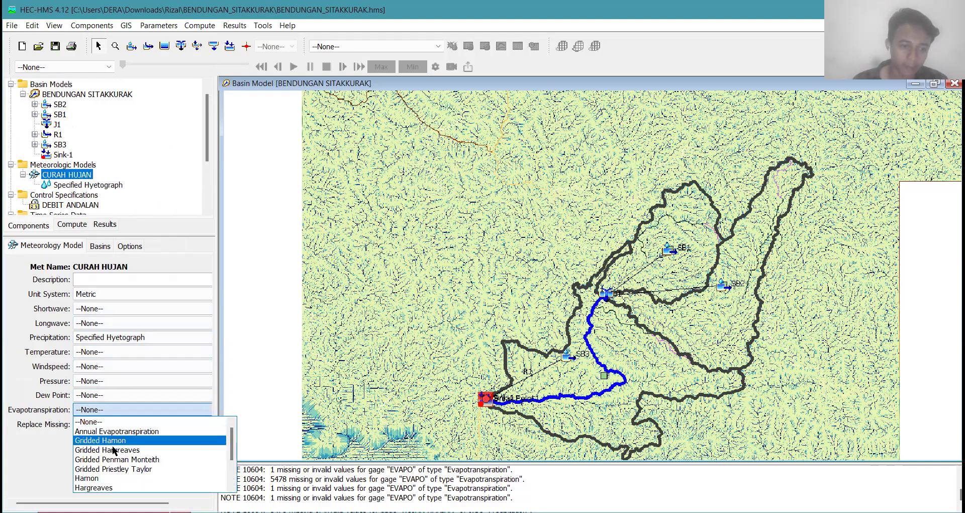
scroll(115, 487, "down", 2)
key("Down")
key("Down")
key("Down")
key("Down")
key("Down")
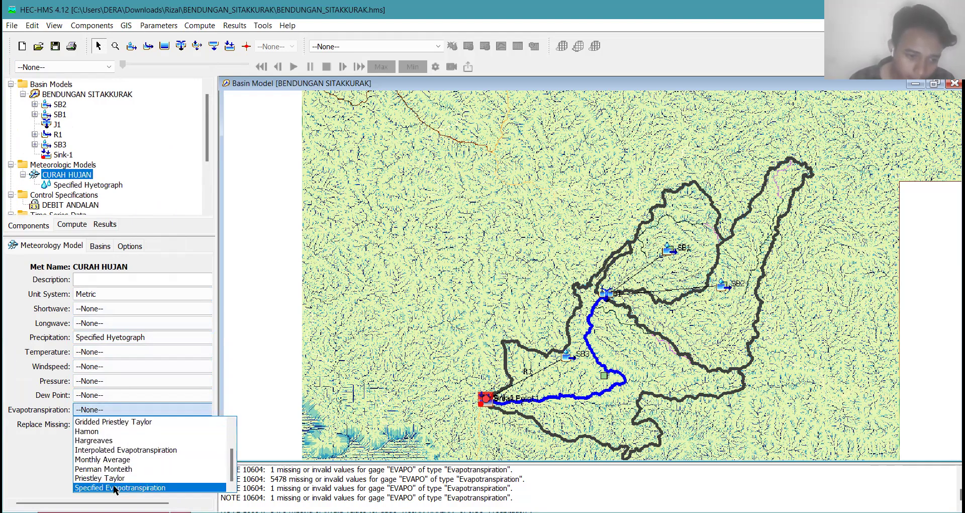
scroll(115, 485, "up", 2)
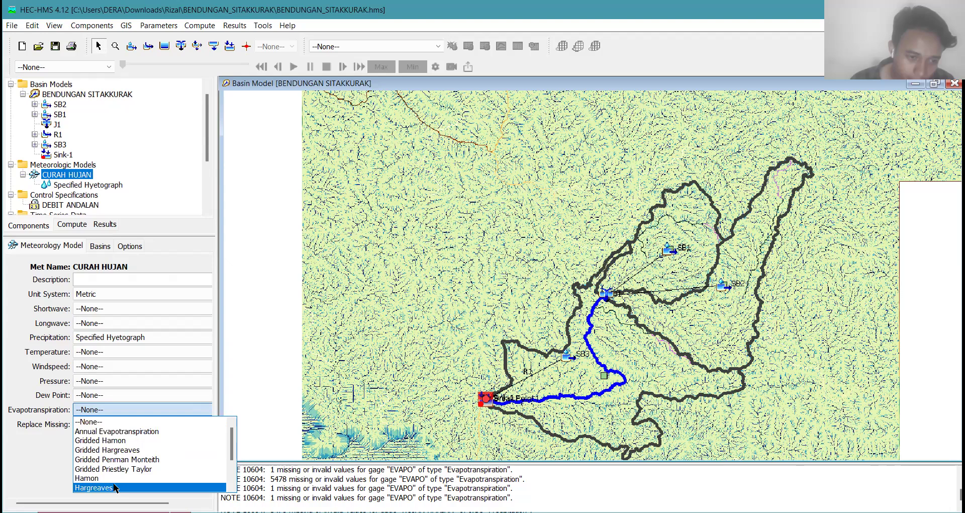
left_click(114, 433)
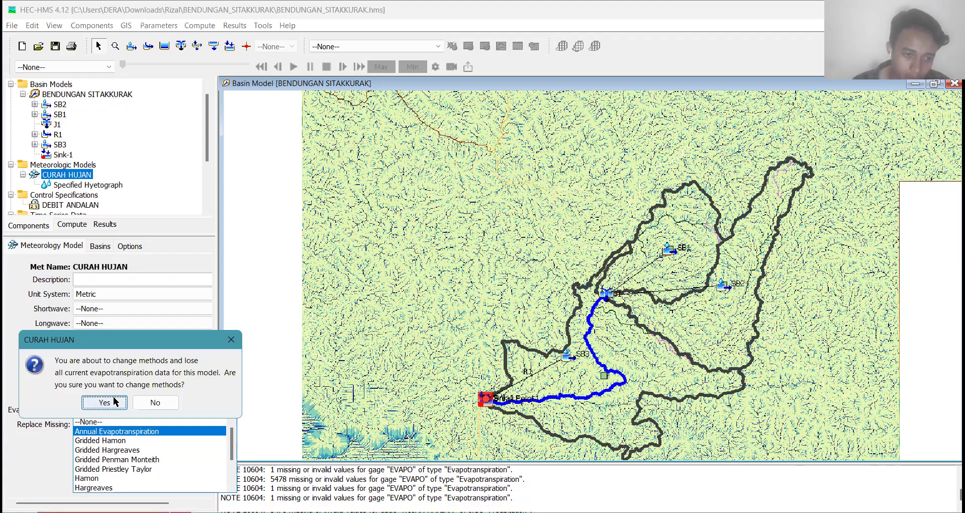
left_click(229, 340)
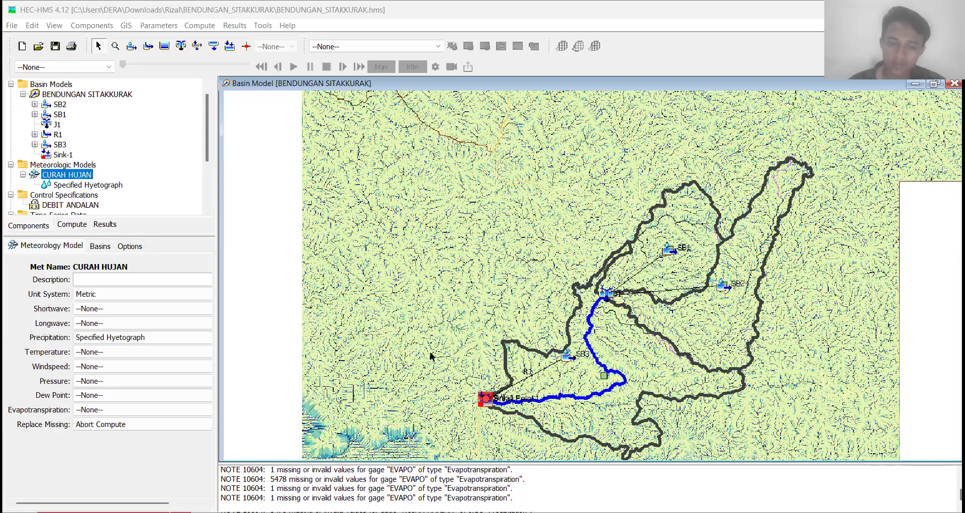
Set CURAH HUJAN's evapotranspiration method to Specified Evapotranspiration, accepting the method change, and its missing-data replacement to Set To Default.
left_click(104, 408)
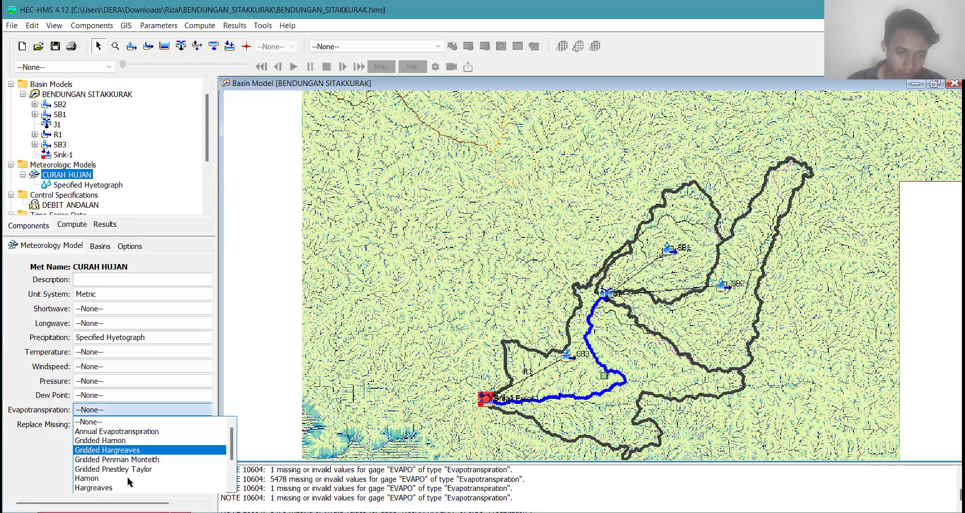
scroll(134, 468, "down", 2)
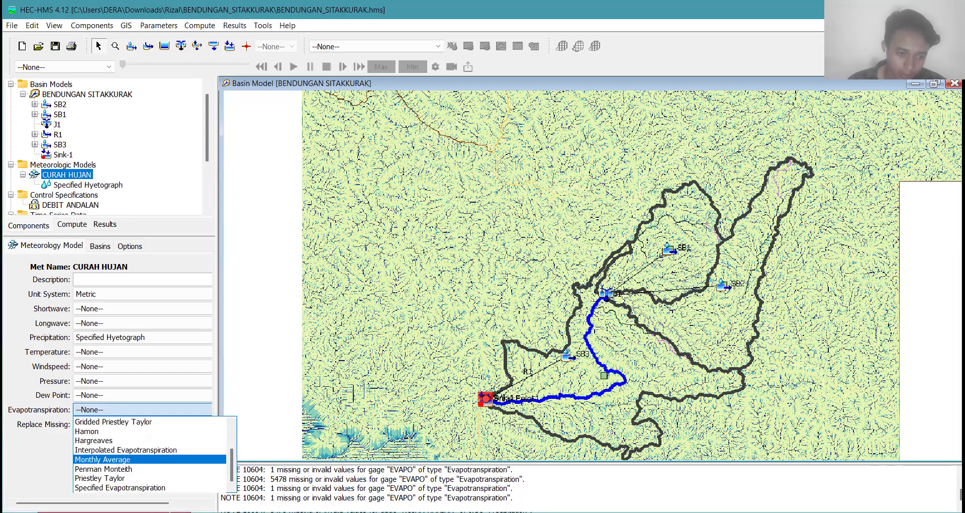
left_click(129, 487)
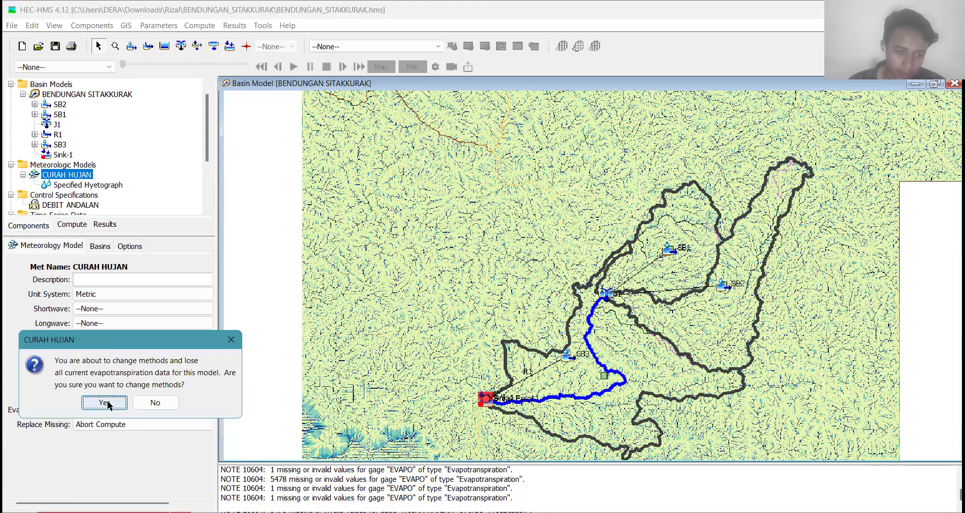
left_click(111, 400)
left_click(128, 425)
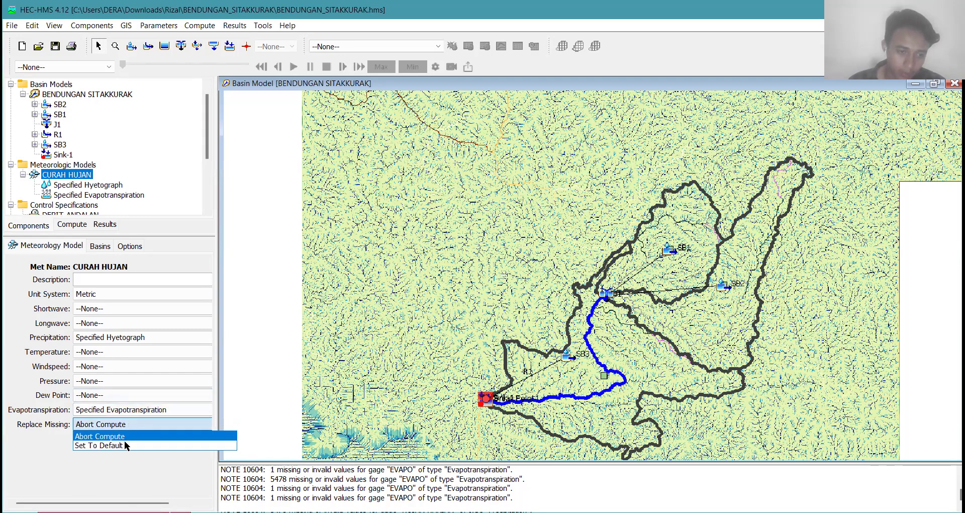
left_click(127, 446)
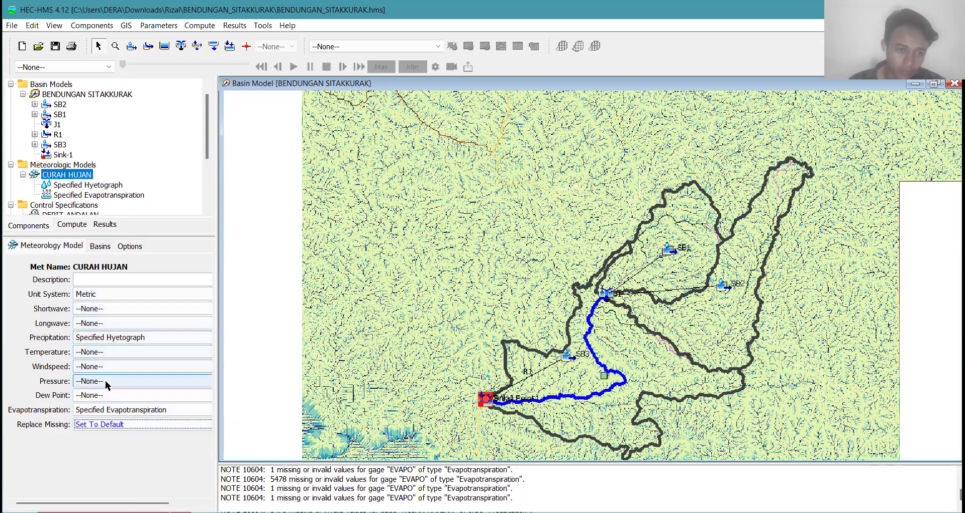
Include the BENDUNGAN SITAKKURAK basin's subbasins in the CURAH HUJAN meteorologic model and view the model's options.
left_click(103, 245)
left_click(168, 294)
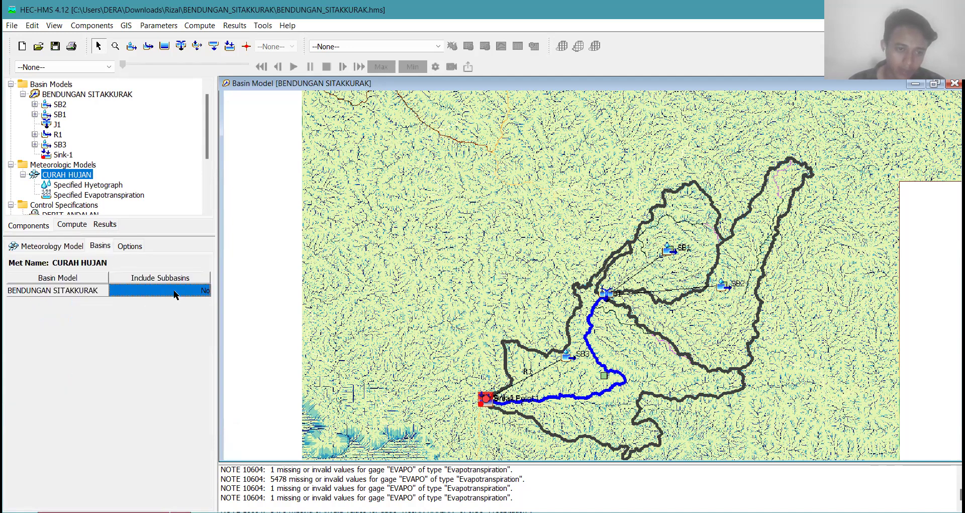
left_click(181, 293)
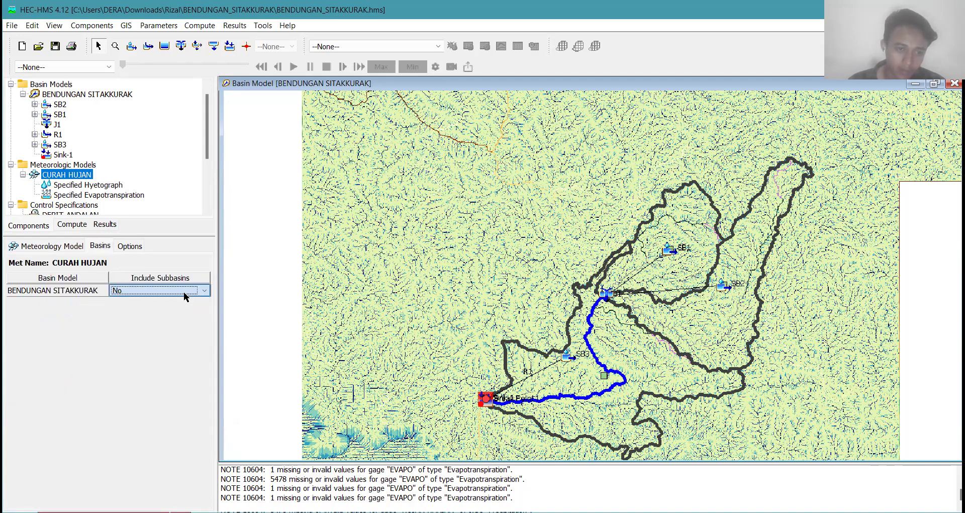
left_click(179, 293)
left_click(166, 307)
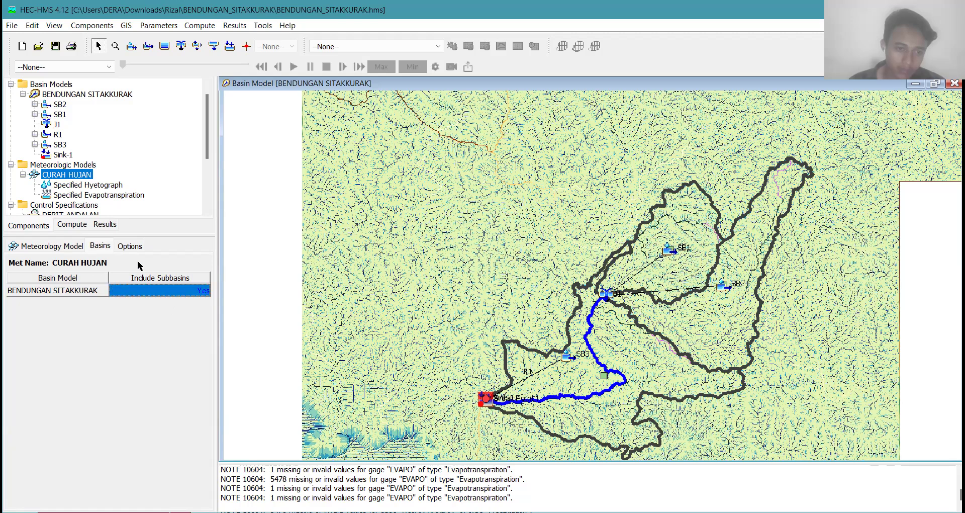
left_click(129, 246)
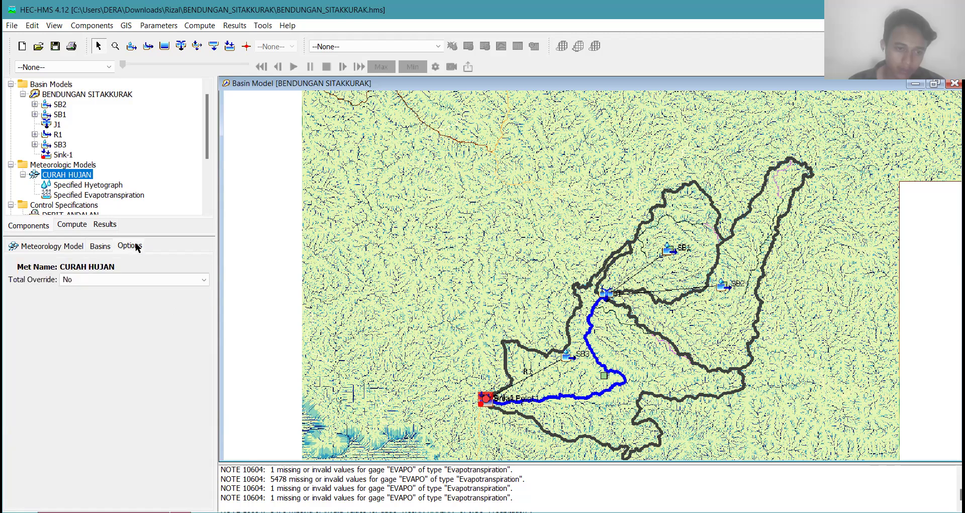
Assign the HUJAN HARIAN gage to subbasins SB1, SB2 and SB3 in CURAH HUJAN's Specified Hyetograph.
left_click(80, 185)
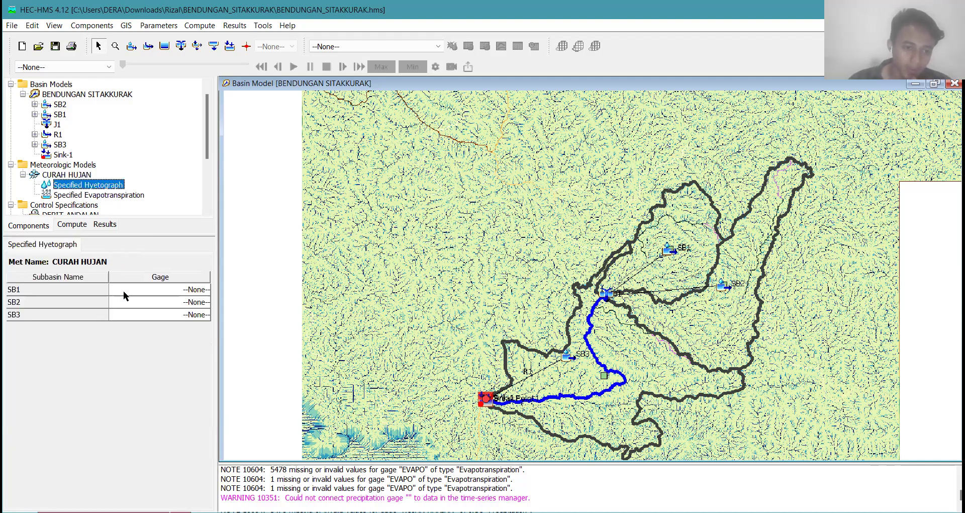
left_click(203, 290)
left_click(158, 310)
left_click(179, 301)
left_click(151, 323)
left_click(168, 315)
left_click(165, 336)
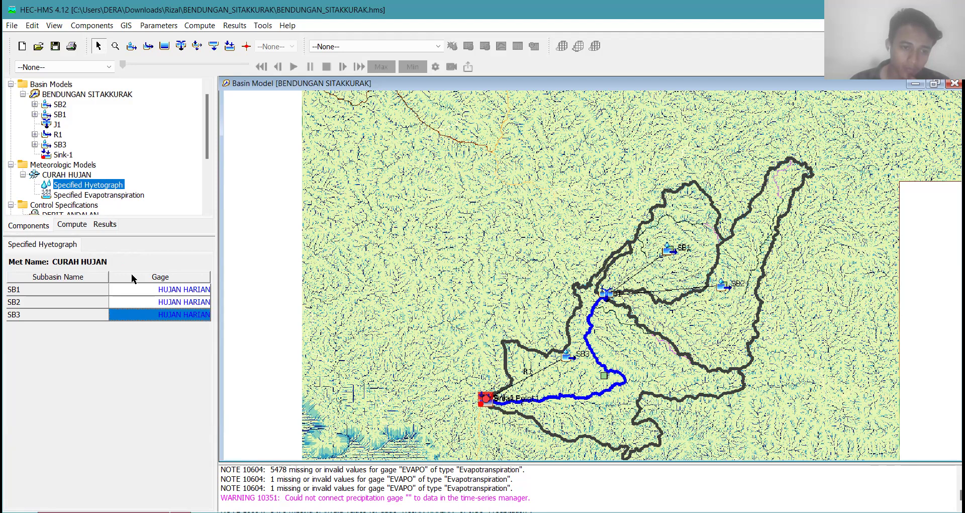
Assign the EVAPO gage to subbasins SB1, SB2 and SB3 in CURAH HUJAN's Specified Evapotranspiration and save the project.
left_click(108, 196)
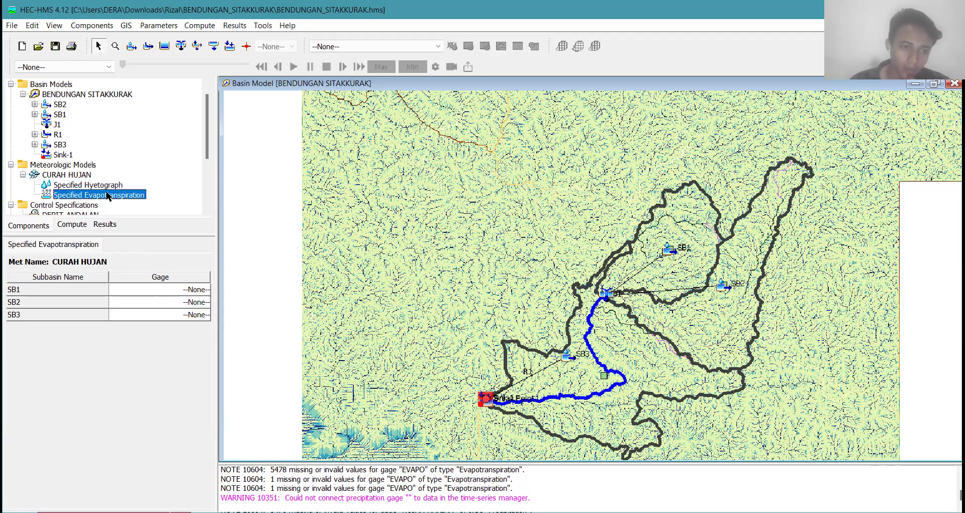
left_click(177, 289)
left_click(184, 311)
left_click(189, 301)
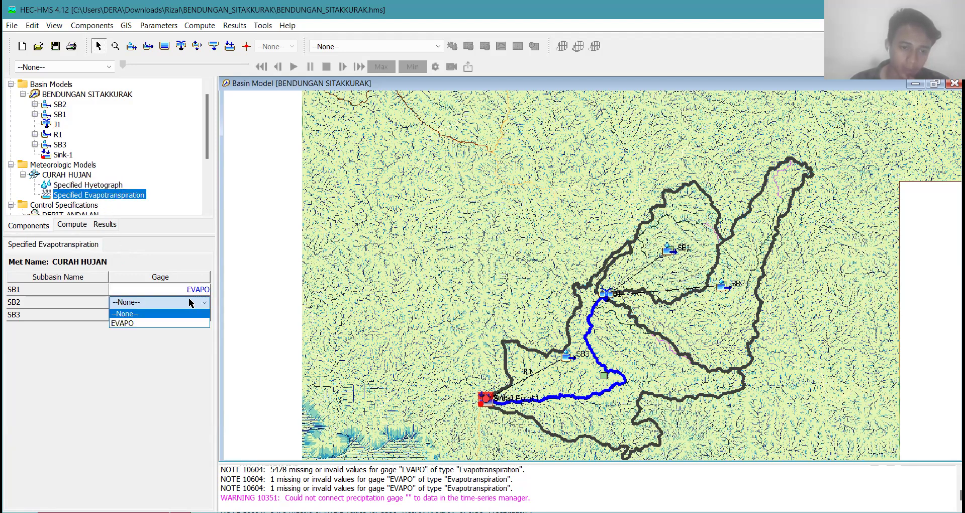
left_click(174, 322)
left_click(177, 313)
left_click(171, 336)
left_click(55, 46)
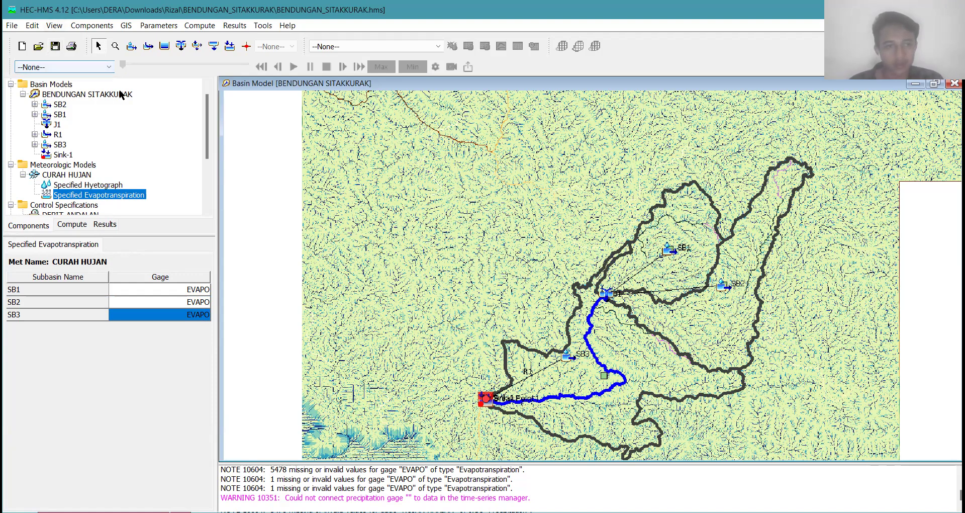
Start creating a new simulation run in the Simulation Run Manager and select its default name for replacement.
left_click(205, 28)
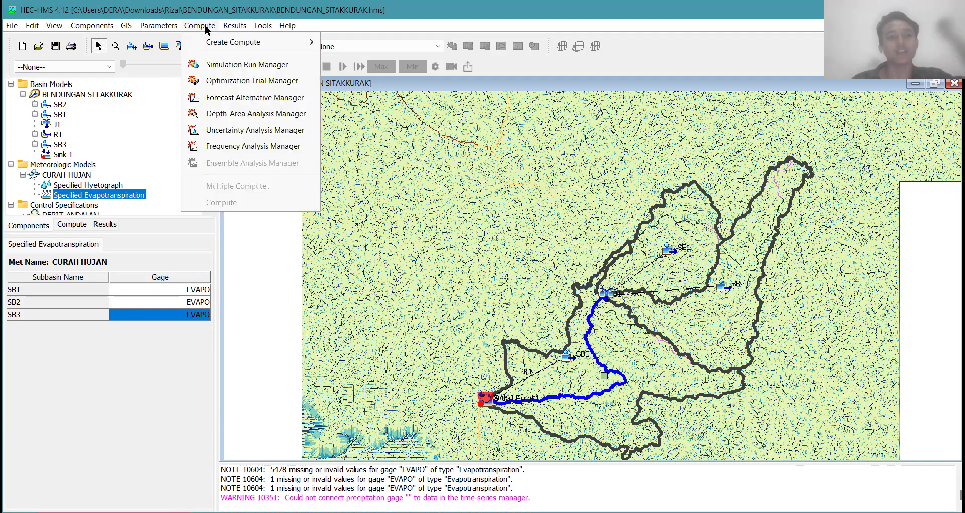
left_click(225, 67)
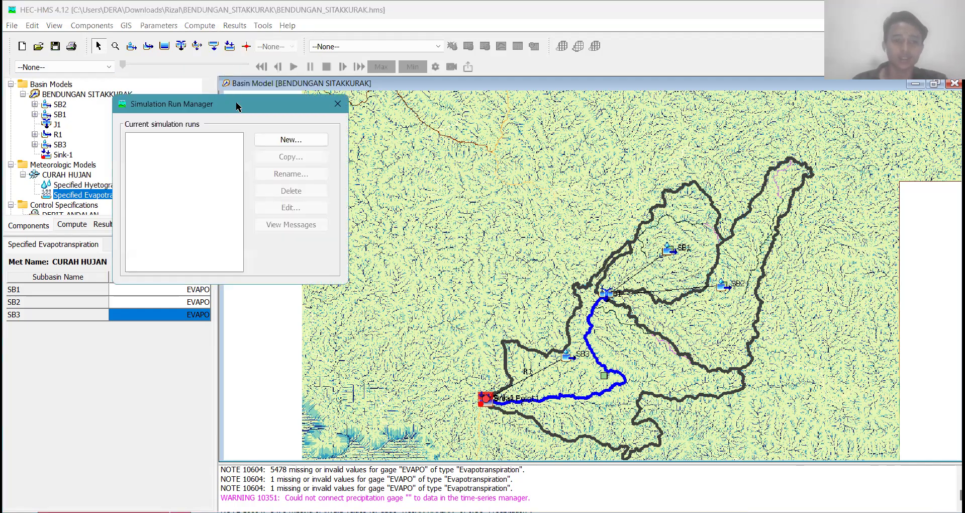
left_click(274, 141)
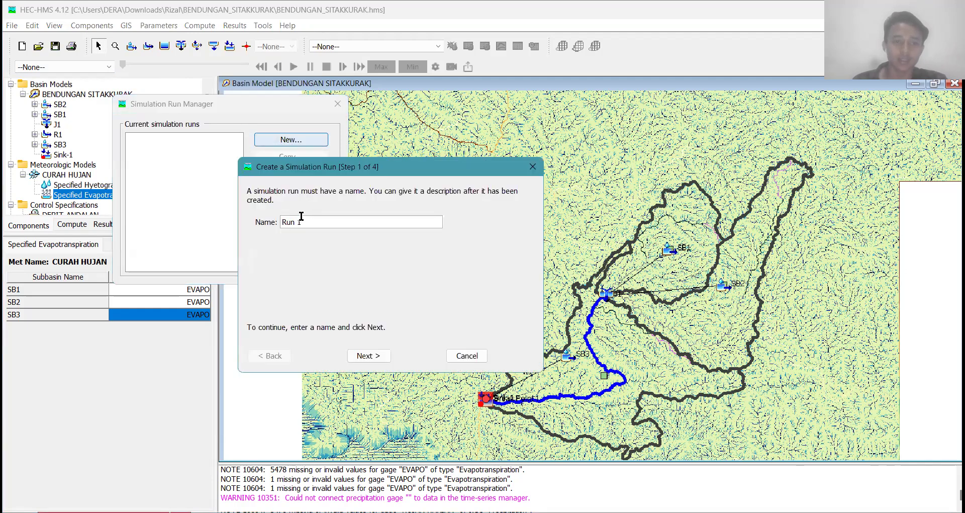
left_click_drag(317, 225, 266, 226)
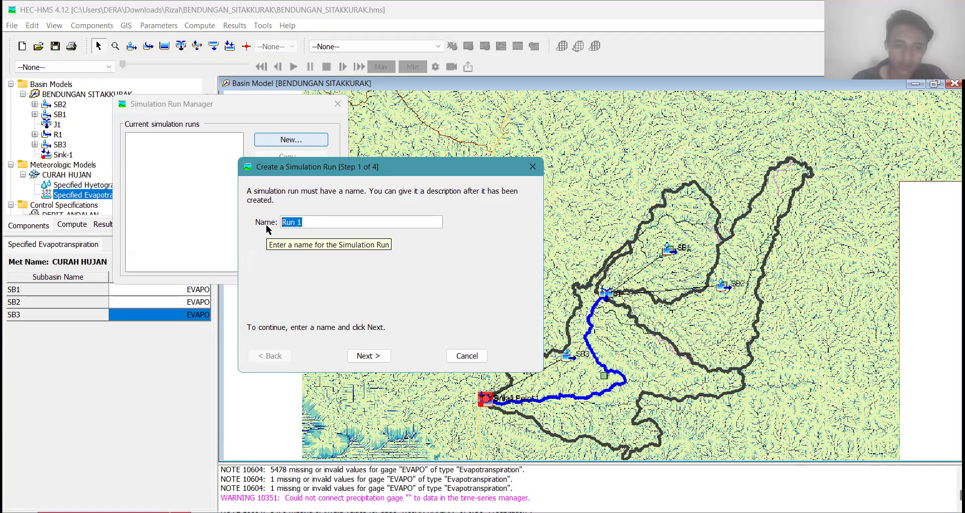
type("BENDU")
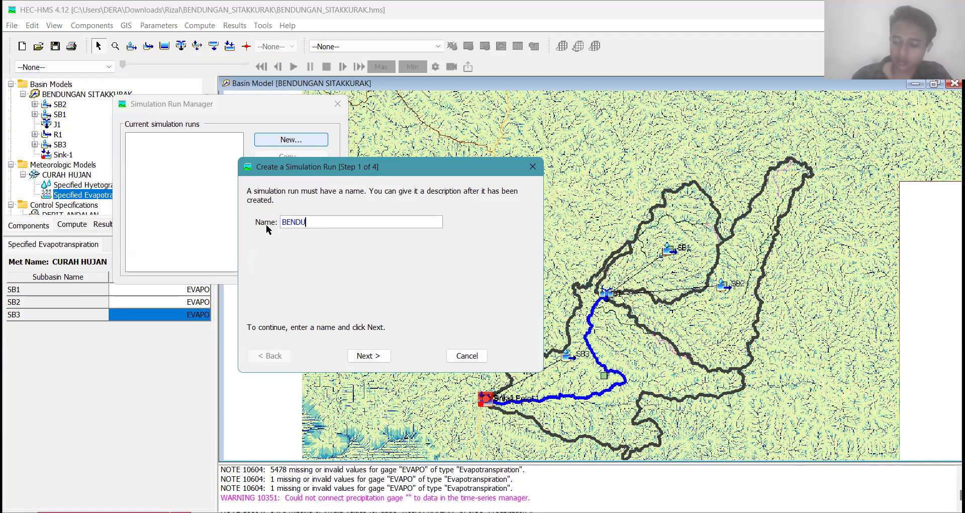
key("BackSpace")
key("BackSpace")
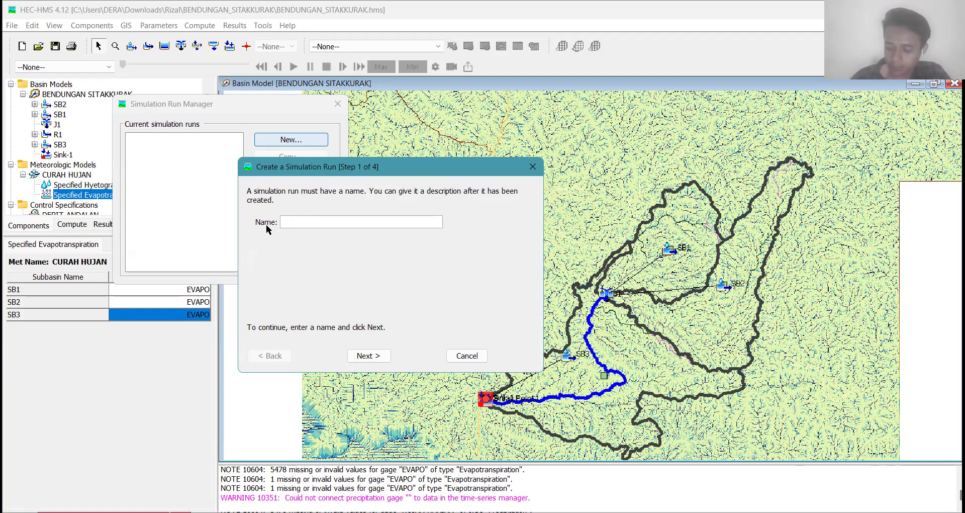
type("ENDUNG")
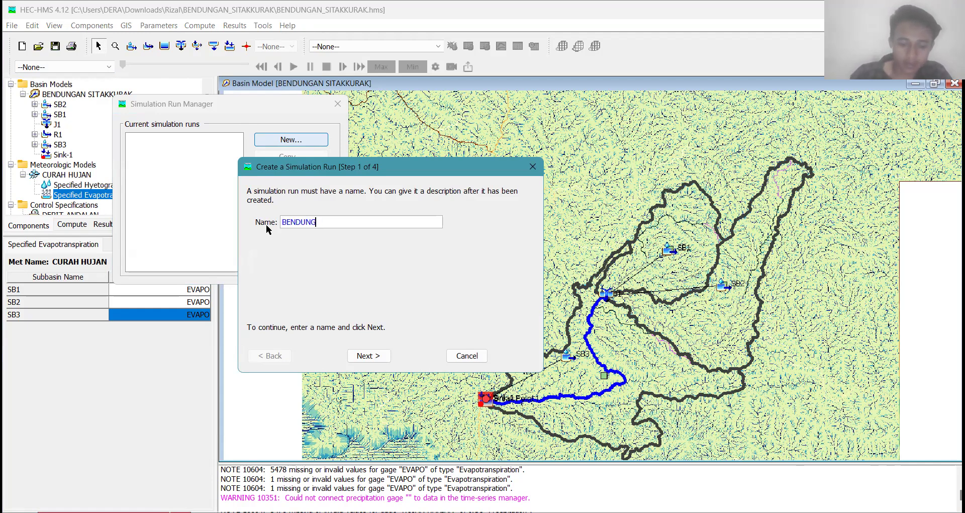
type("AN SITA")
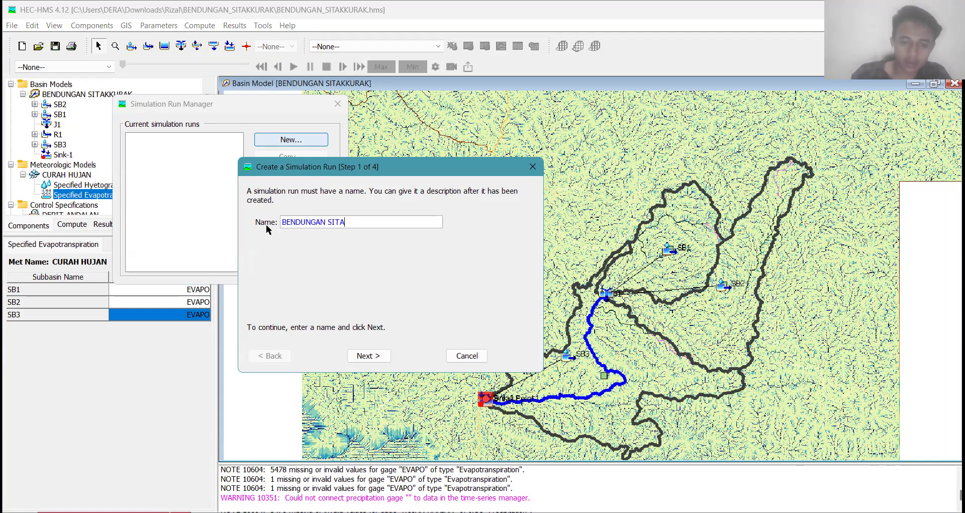
type("KKURA")
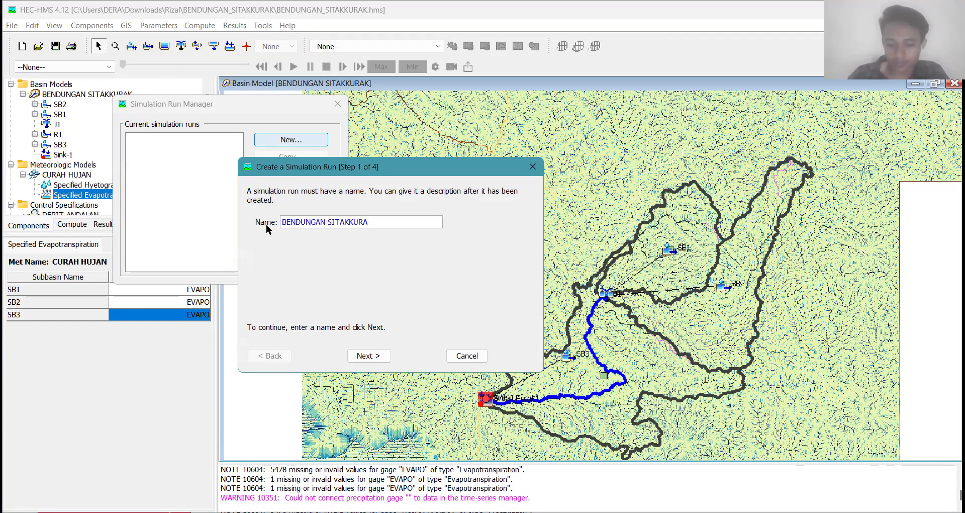
key("BackSpace")
key("BackSpace")
key("BackSpace")
key("BackSpace")
key("BackSpace")
key("BackSpace")
key("BackSpace")
key("BackSpace")
key("BackSpace")
key("BackSpace")
key("BackSpace")
key("BackSpace")
key("BackSpace")
key("BackSpace")
key("BackSpace")
key("BackSpace")
key("BackSpace")
key("BackSpace")
key("BackSpace")
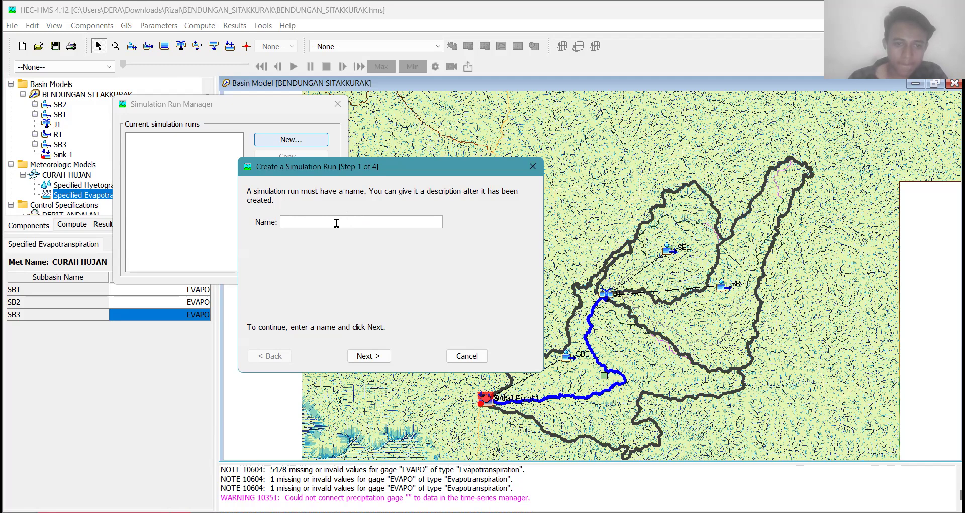
Create simulation run DEBIT ANDALAN from basin model BENDUNGAN SITAKKURAK, meteorologic model CURAH HUJAN and control specifications DEBIT ANDALAN, and close the run manager.
type("DEB")
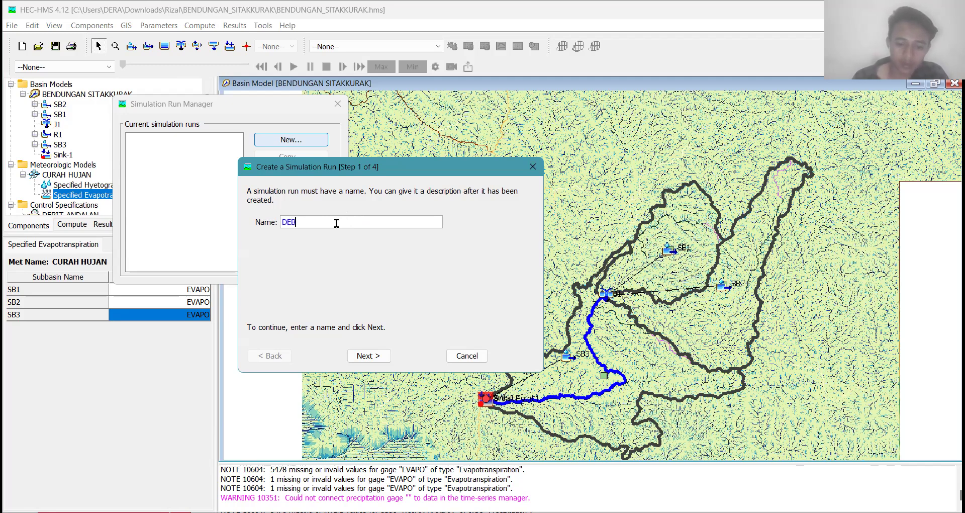
type("IT AN")
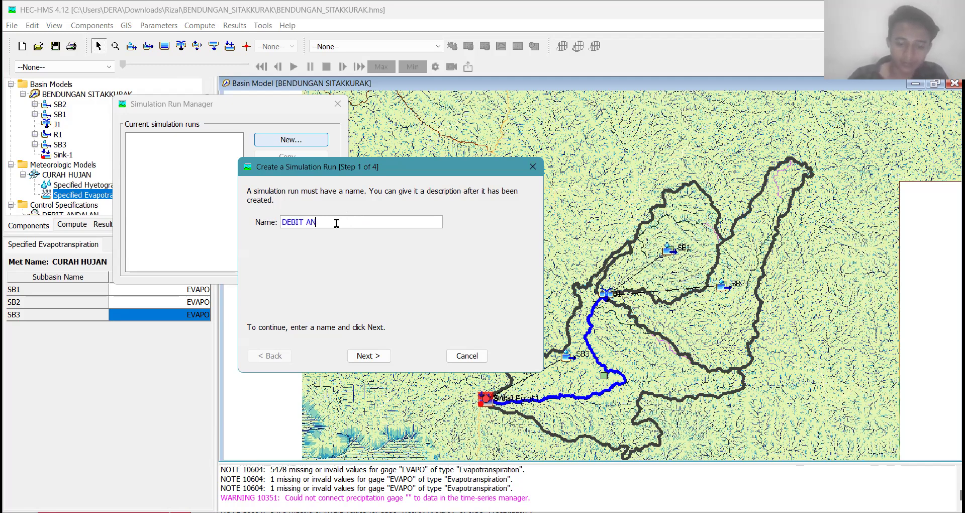
type("DALAN")
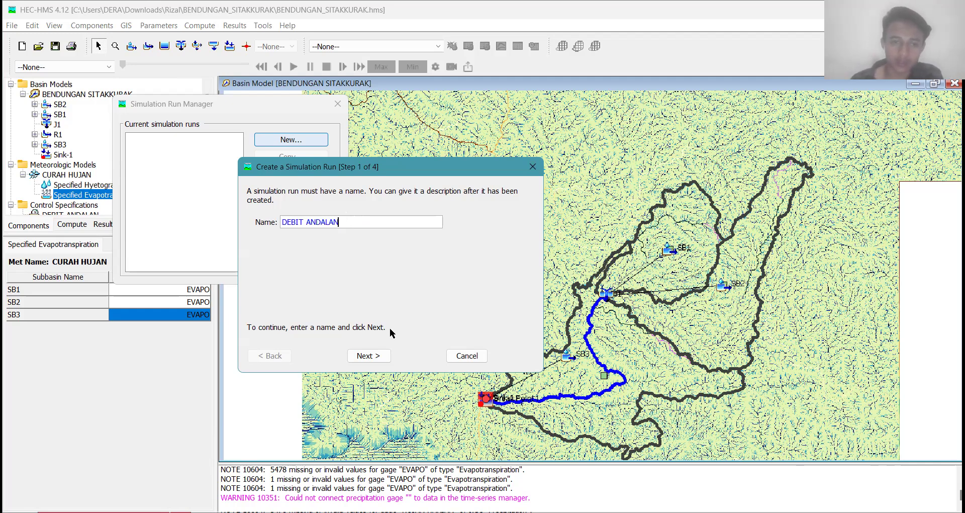
left_click(367, 357)
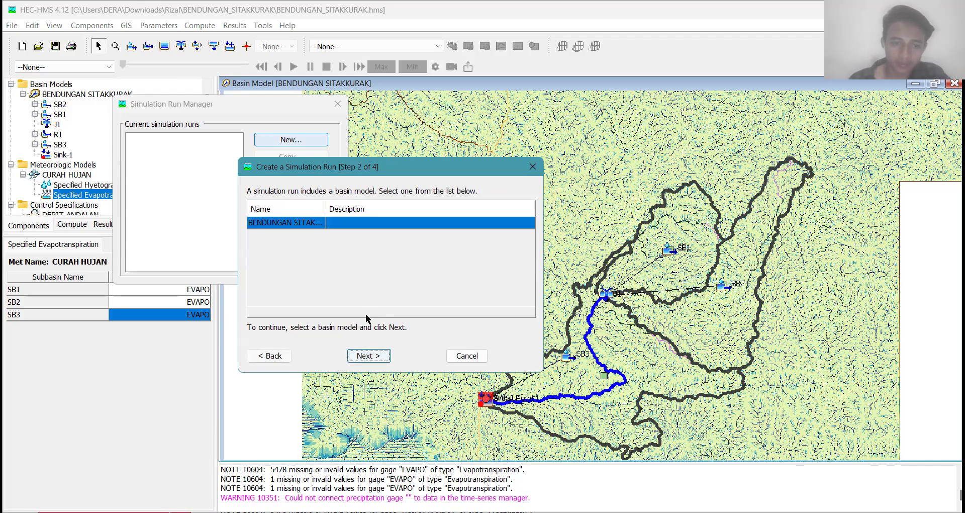
left_click(324, 224)
left_click(368, 358)
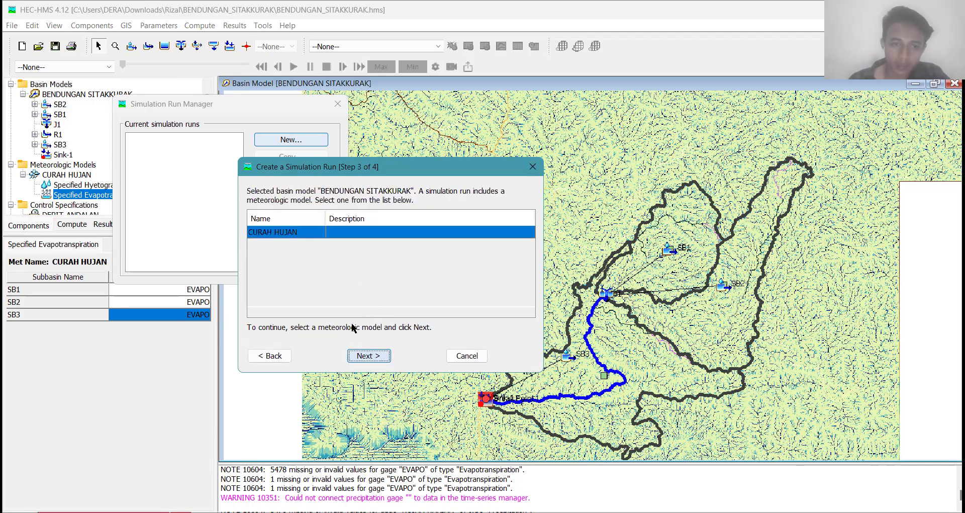
left_click(365, 357)
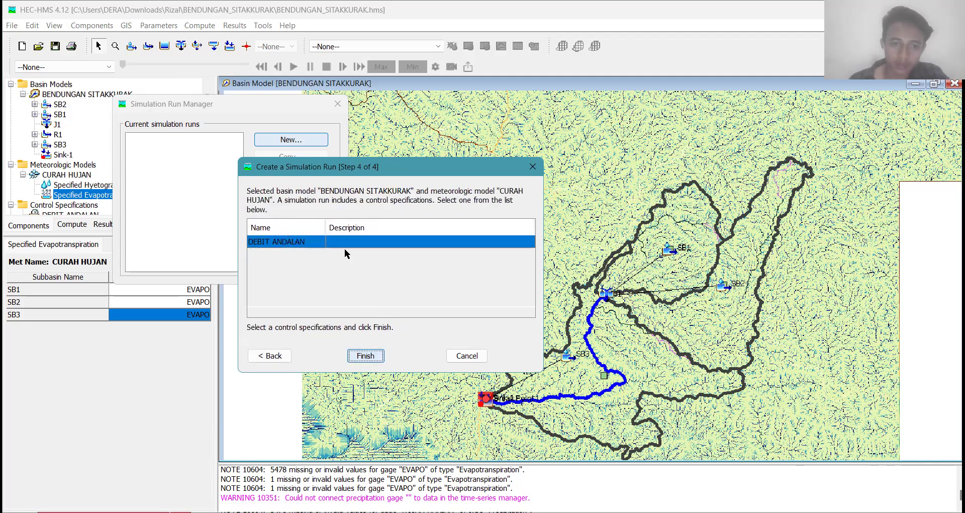
left_click(365, 356)
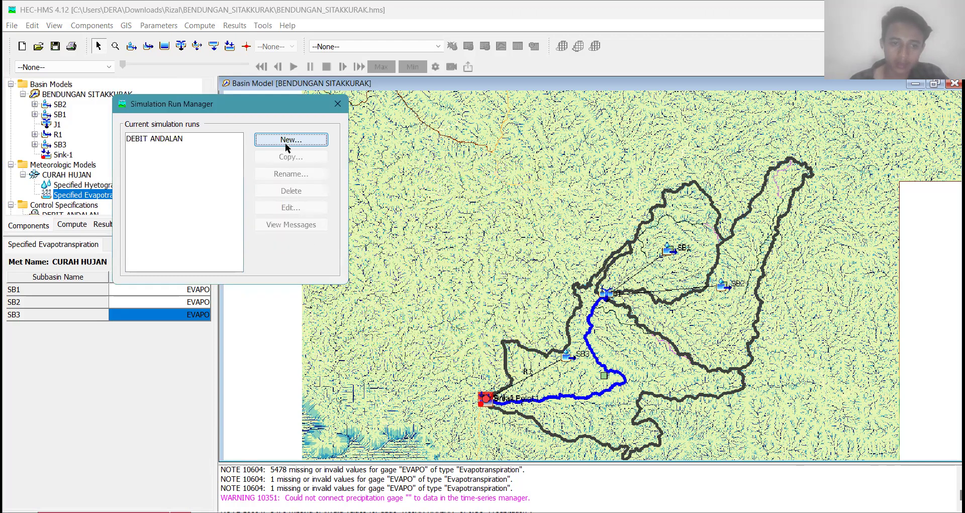
left_click(338, 106)
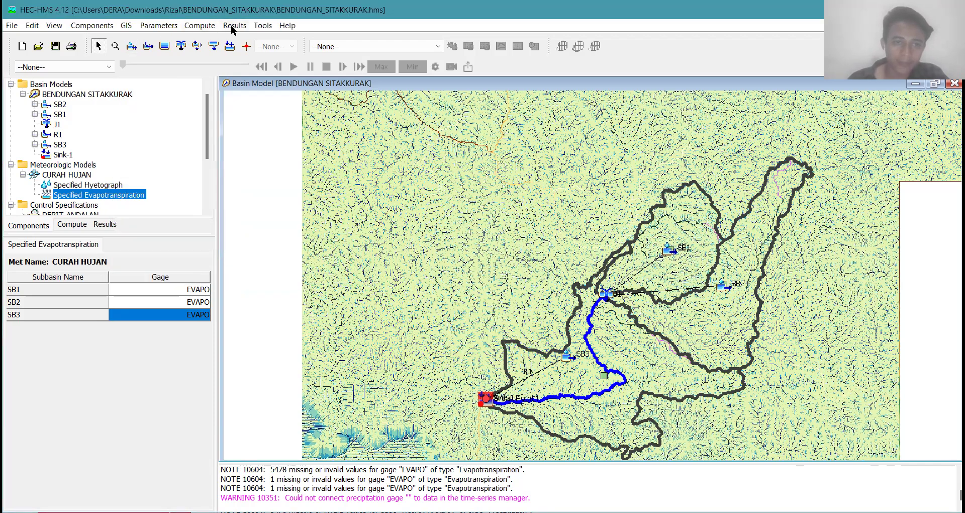
Make DEBIT ANDALAN the current simulation run and compute it.
left_click(104, 26)
mouse_move(234, 25)
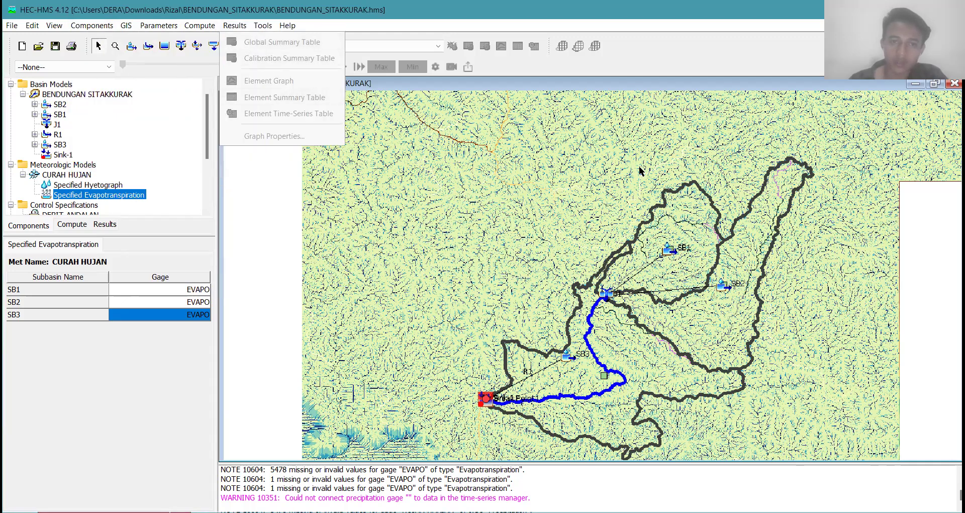
left_click(384, 46)
left_click(384, 46)
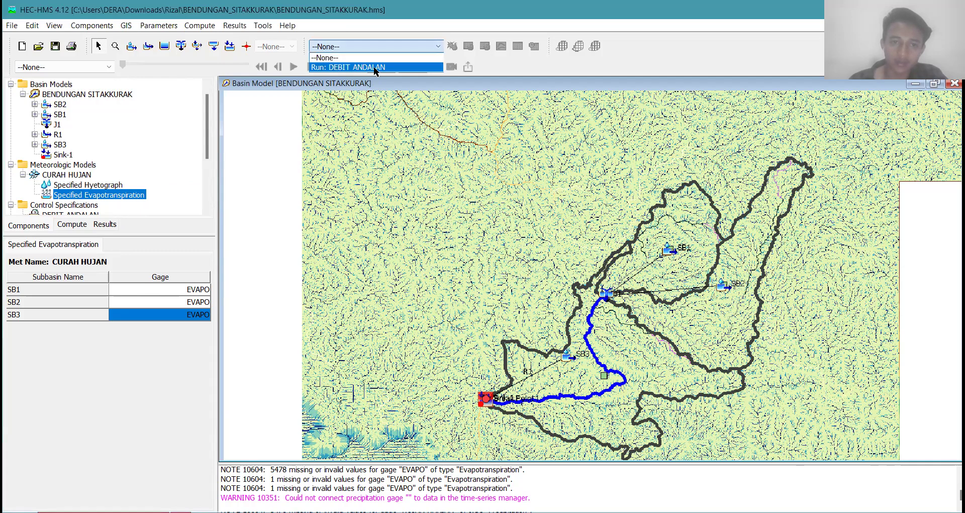
left_click(372, 67)
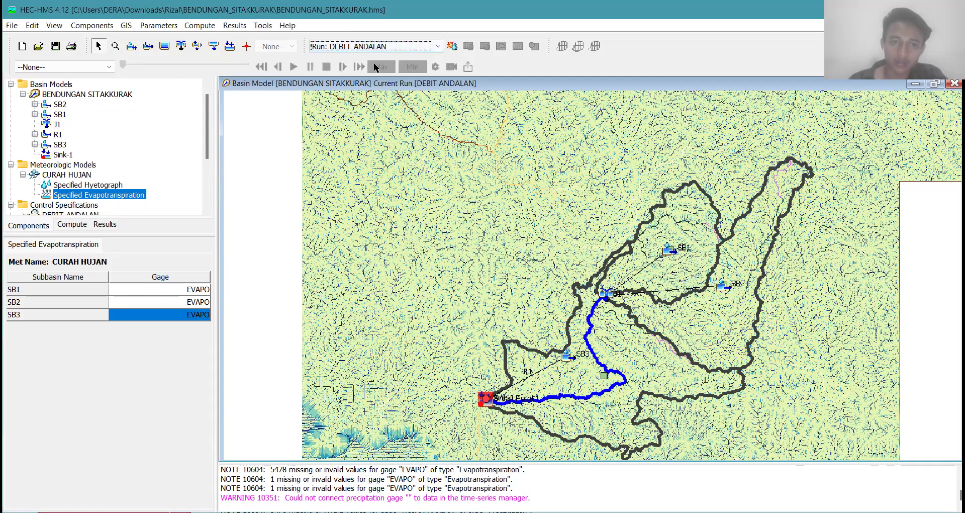
left_click(452, 47)
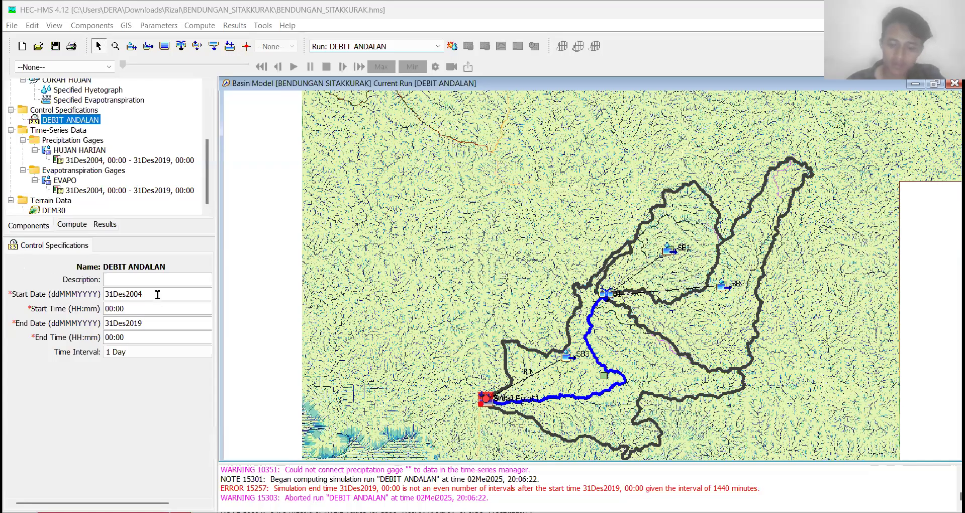
Set the start date of the DEBIT ANDALAN control specifications to 31Des2004.
left_click(157, 294)
key("BackSpace")
key("BackSpace")
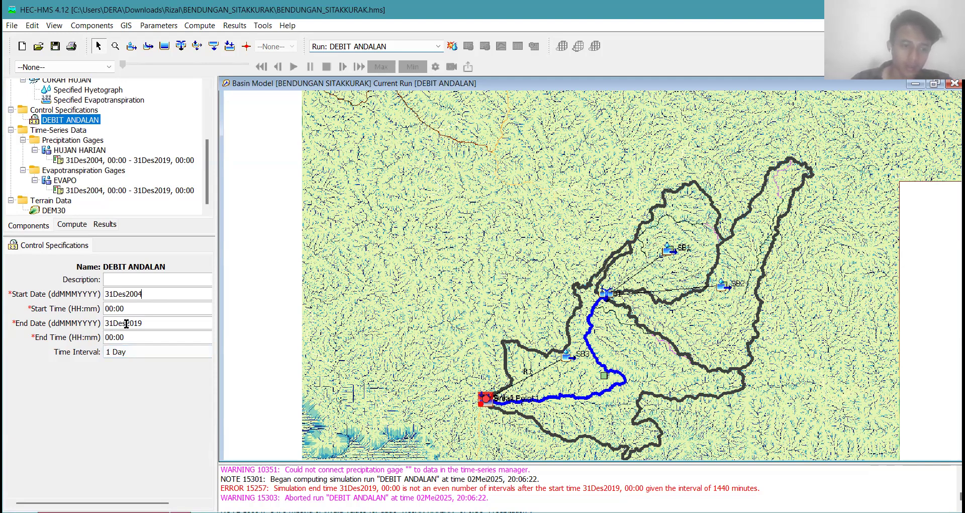
Reselect the DEBIT ANDALAN run and compute it again.
left_click(395, 46)
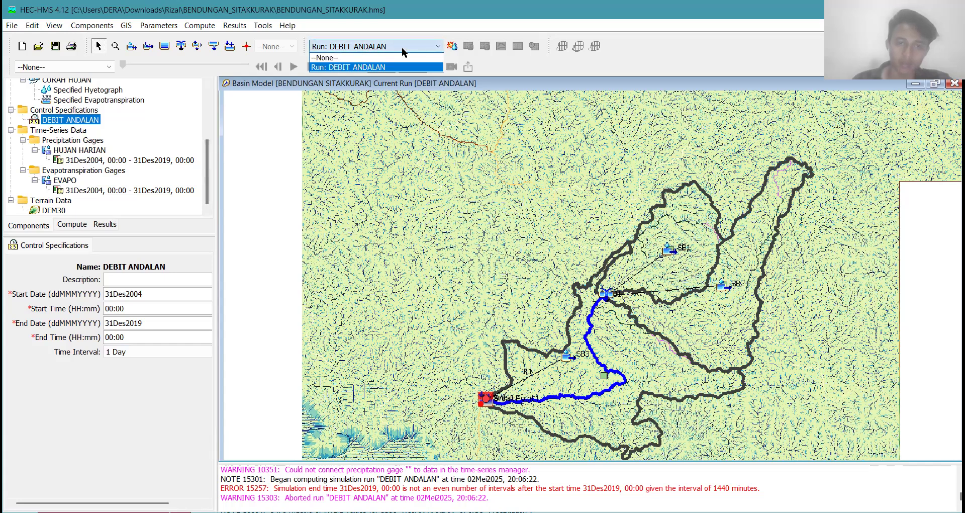
left_click(383, 67)
left_click(453, 46)
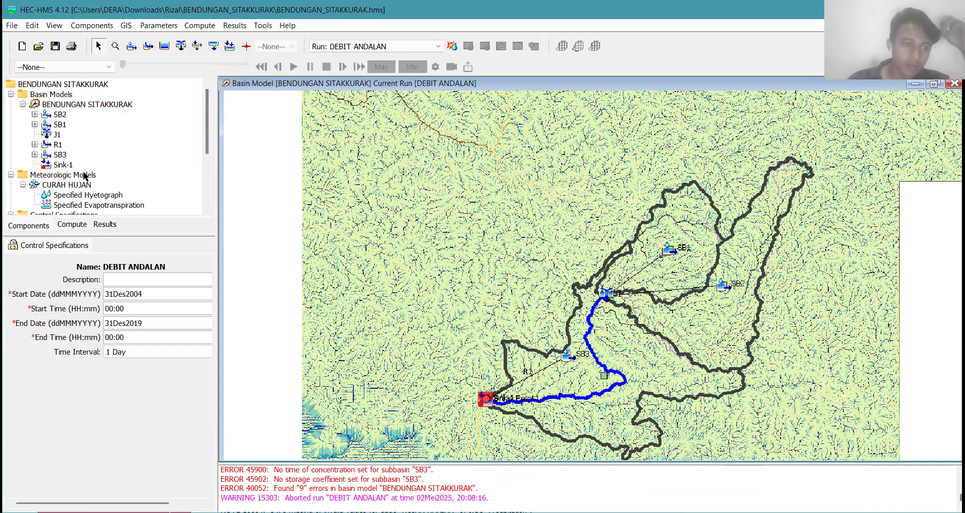
Check basin elements SB1 and J1 and the CURAH HUJAN meteorologic model's methods, basins and options for possible error causes.
left_click(68, 115)
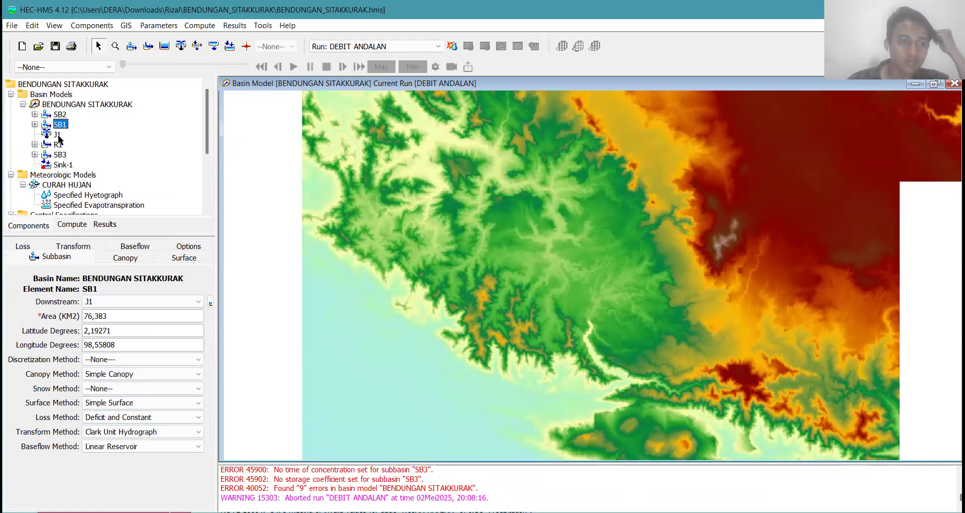
left_click(61, 134)
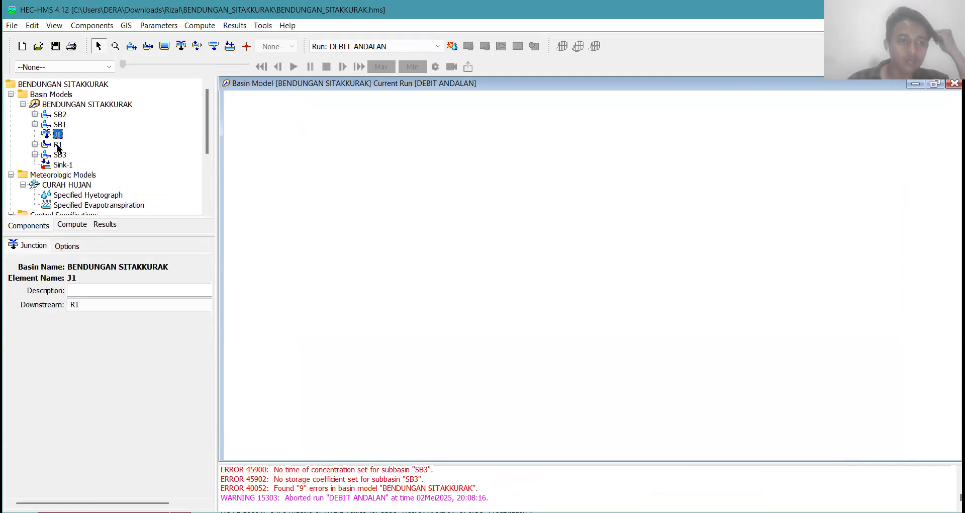
left_click(63, 185)
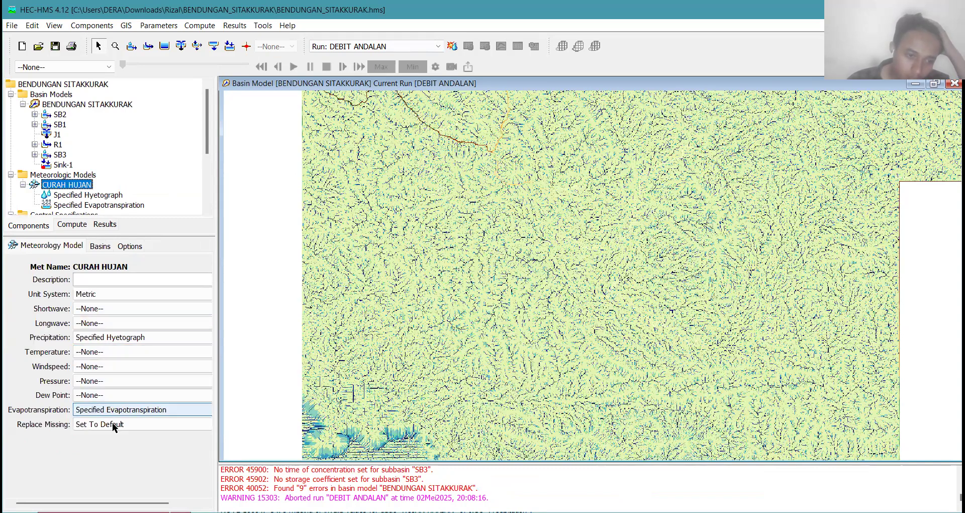
left_click(114, 425)
left_click(119, 446)
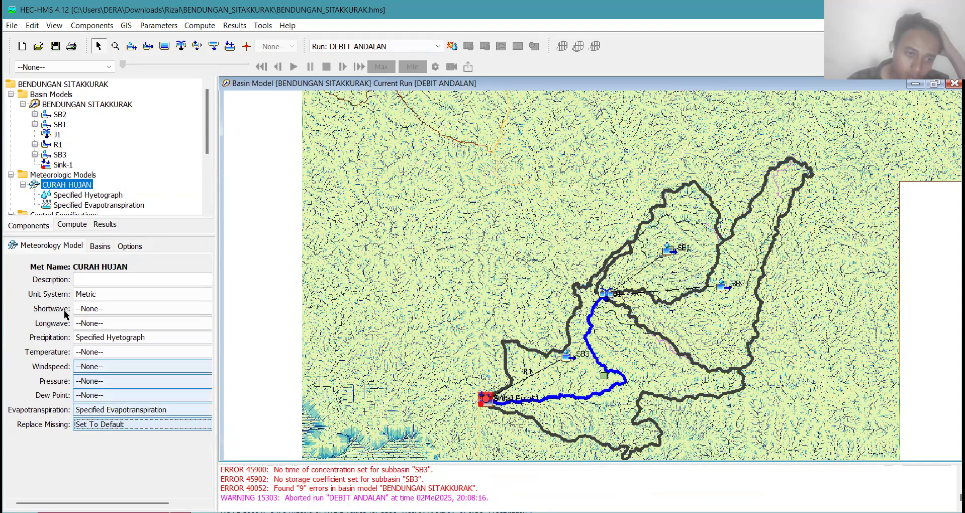
left_click(100, 246)
left_click(130, 246)
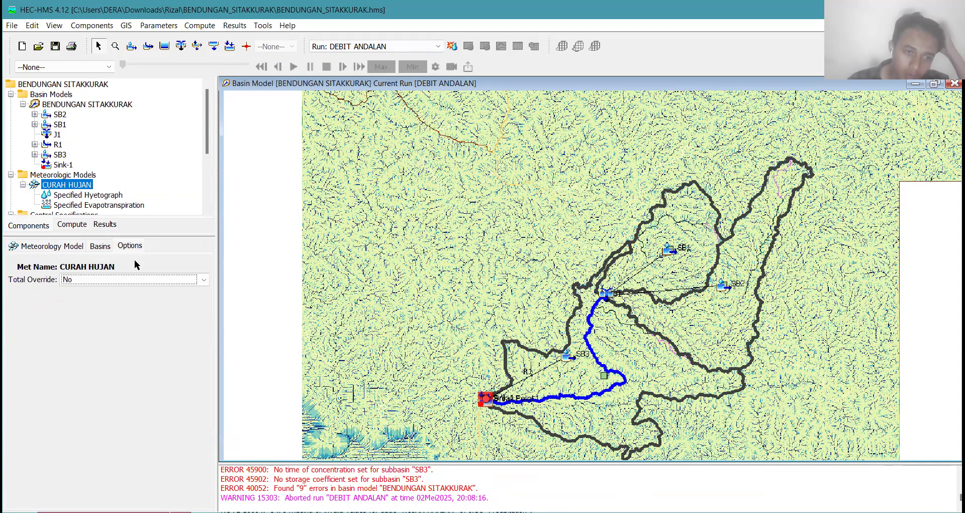
Examine the HUJAN HARIAN precipitation gage's time window and data table and the subbasin settings of SB3.
scroll(95, 189, "down", 1)
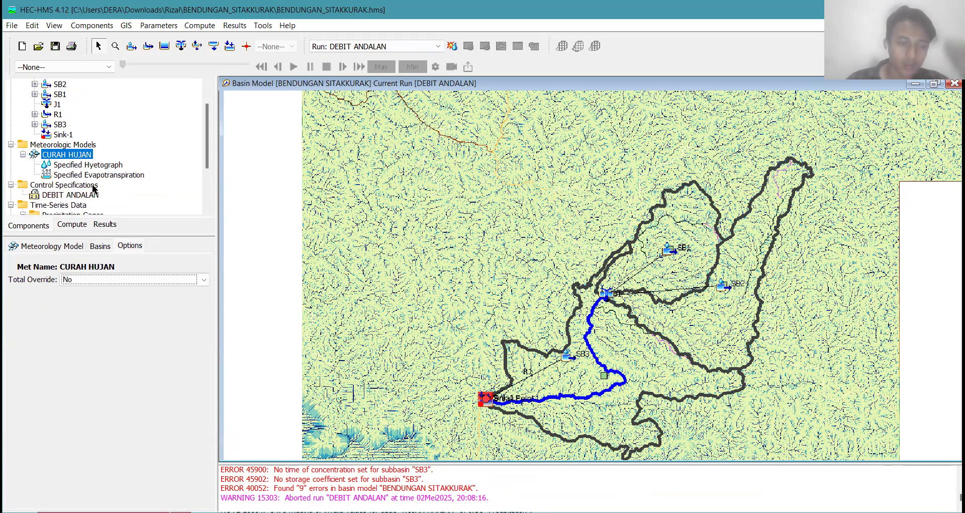
scroll(95, 189, "down", 1)
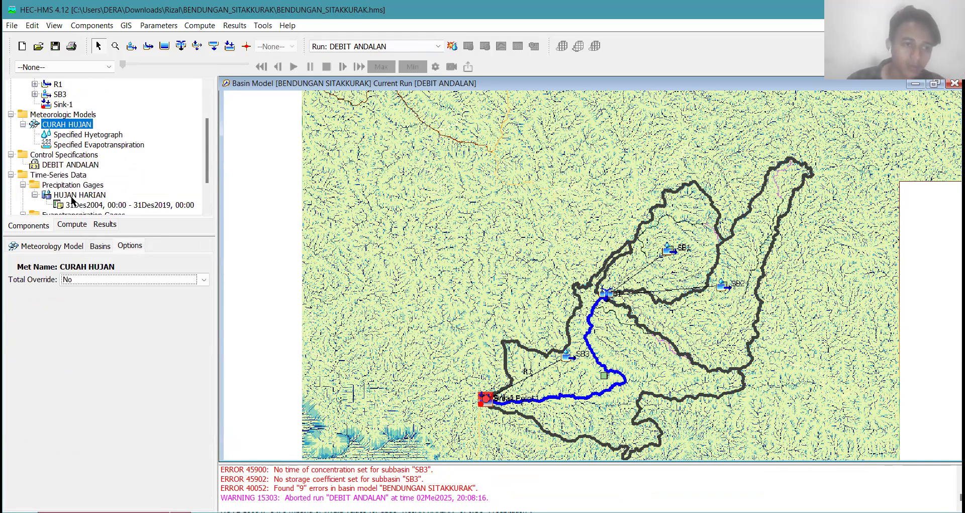
left_click(72, 196)
left_click(80, 205)
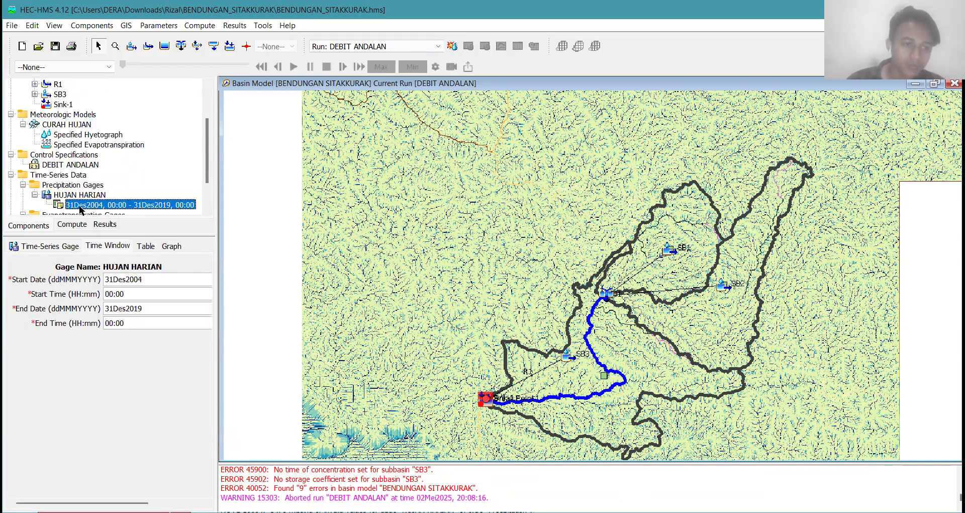
left_click(145, 245)
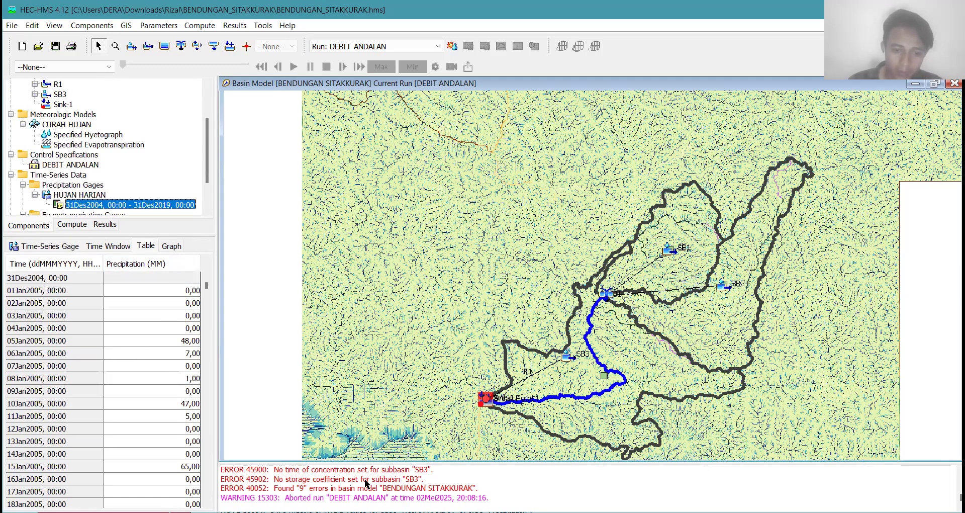
double_click(59, 95)
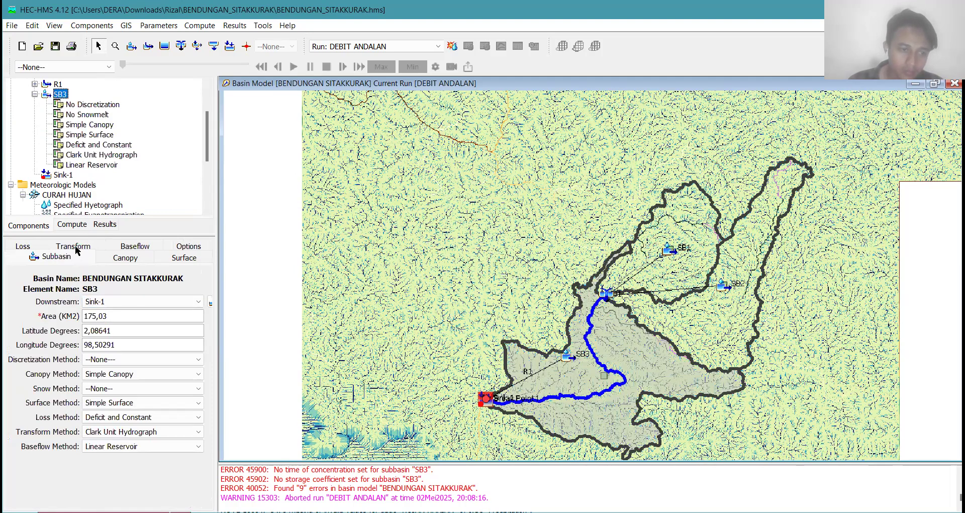
left_click(44, 257)
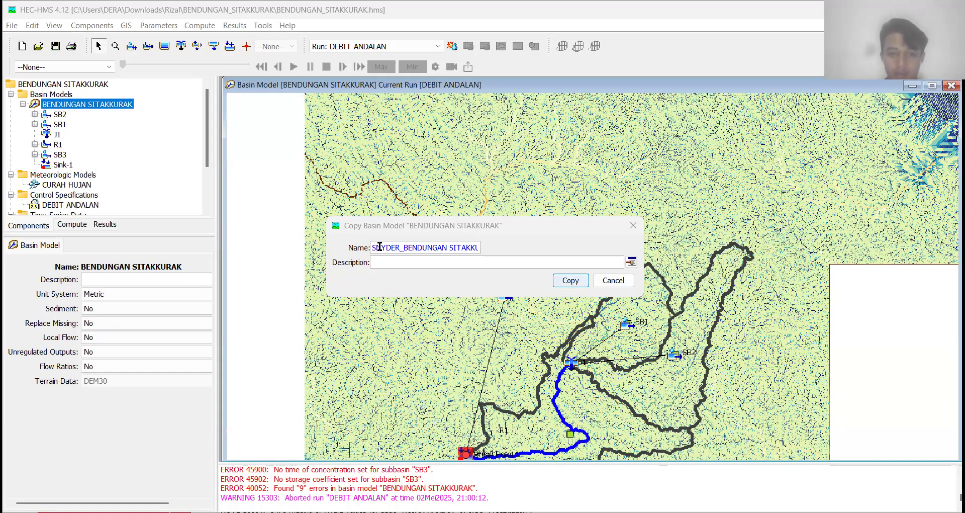
Copy the BENDUNGAN SITAKKURAK basin model as SNYDER_BENDUNGAN SITAKKU and open the copy.
left_click(568, 281)
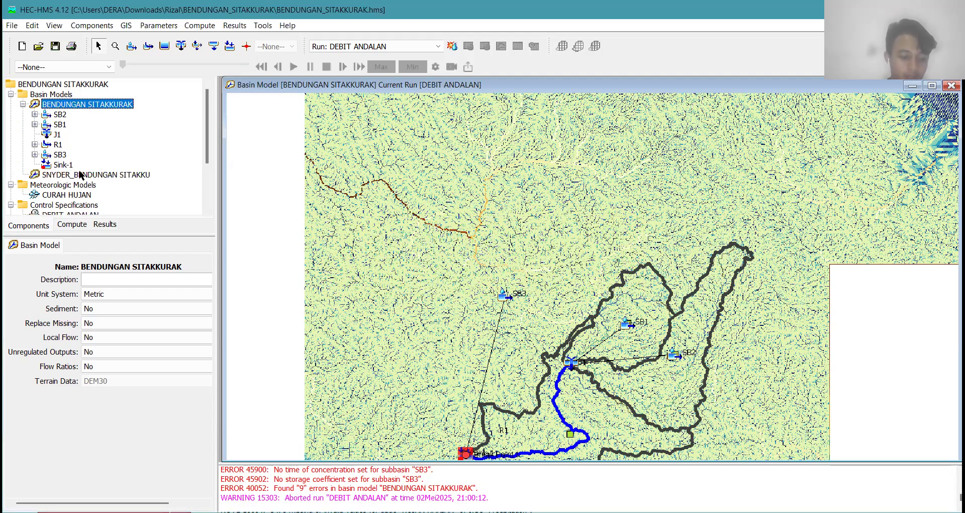
double_click(81, 175)
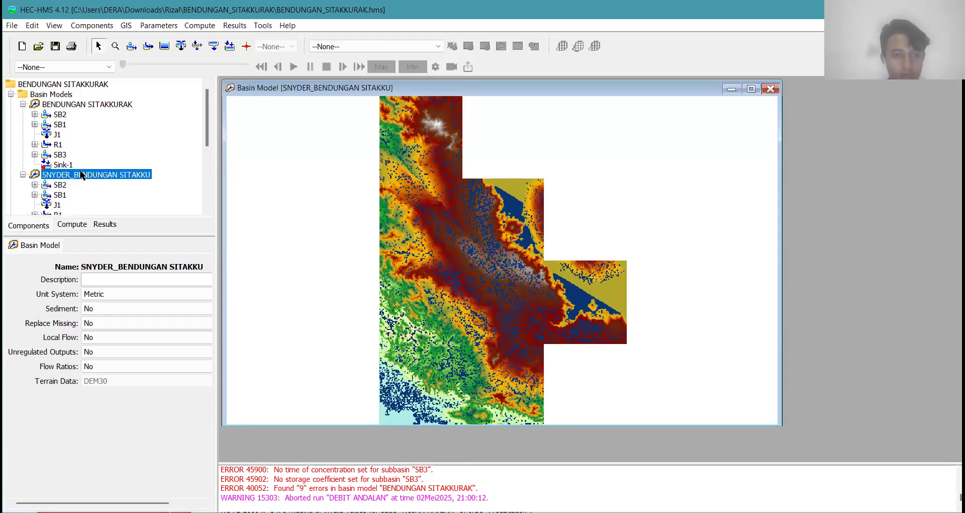
double_click(141, 176)
double_click(145, 178)
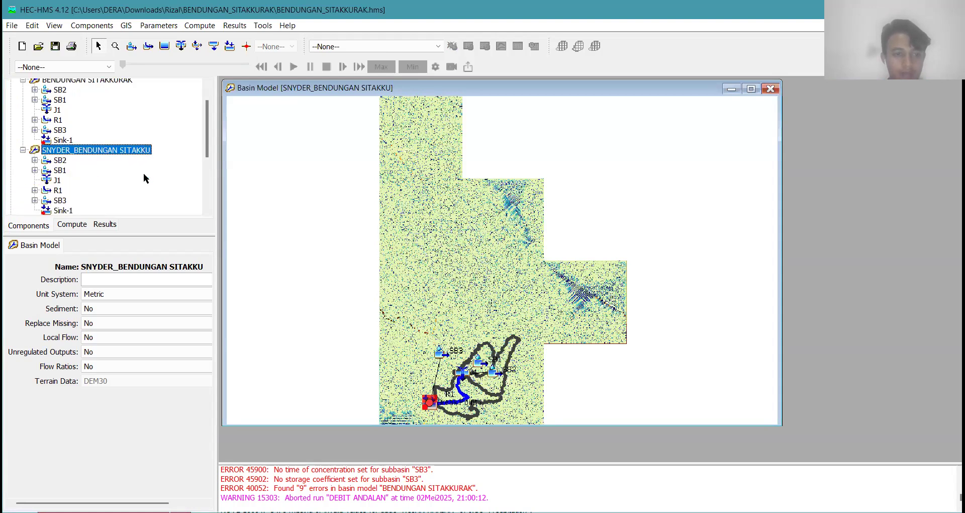
Rename the copied basin model as SNYDER_BENDUNGAN SITAKKURAK.
right_click(146, 151)
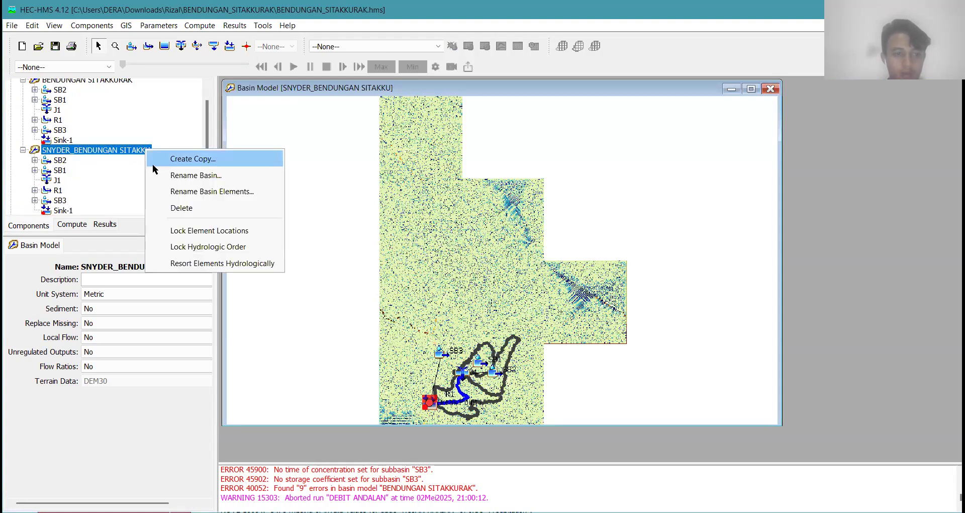
left_click(166, 175)
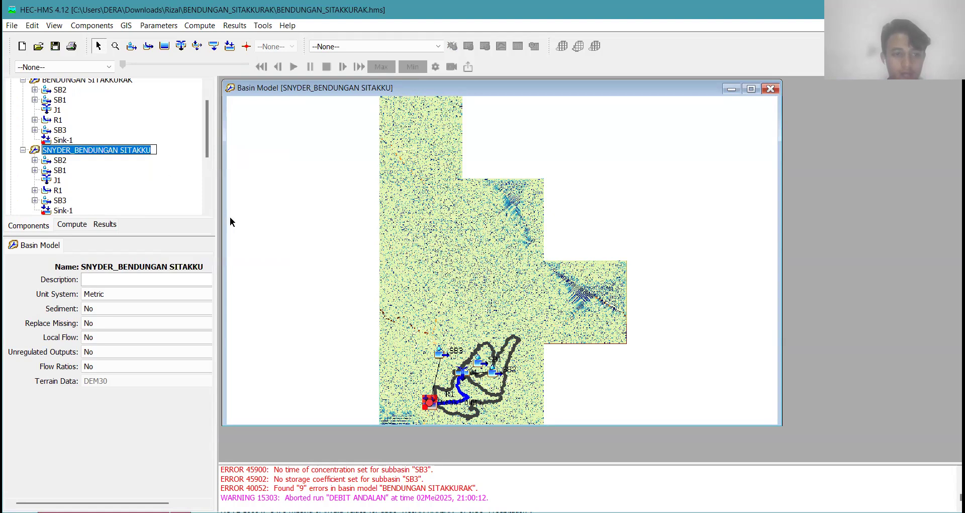
left_click(154, 150)
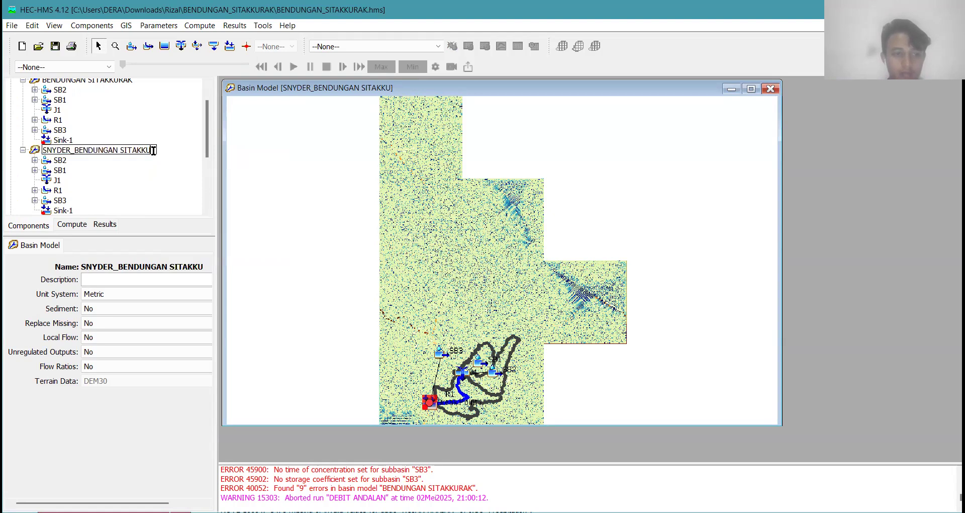
type("R")
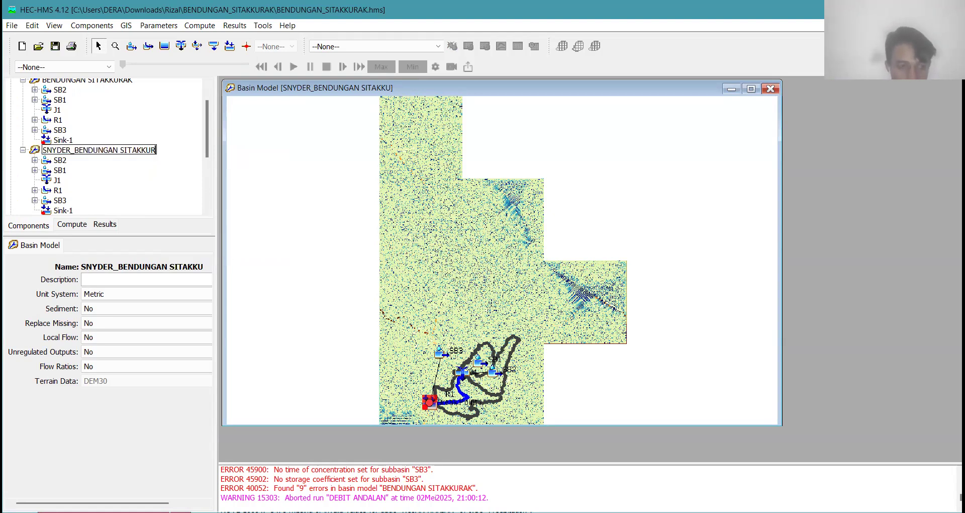
type("AK")
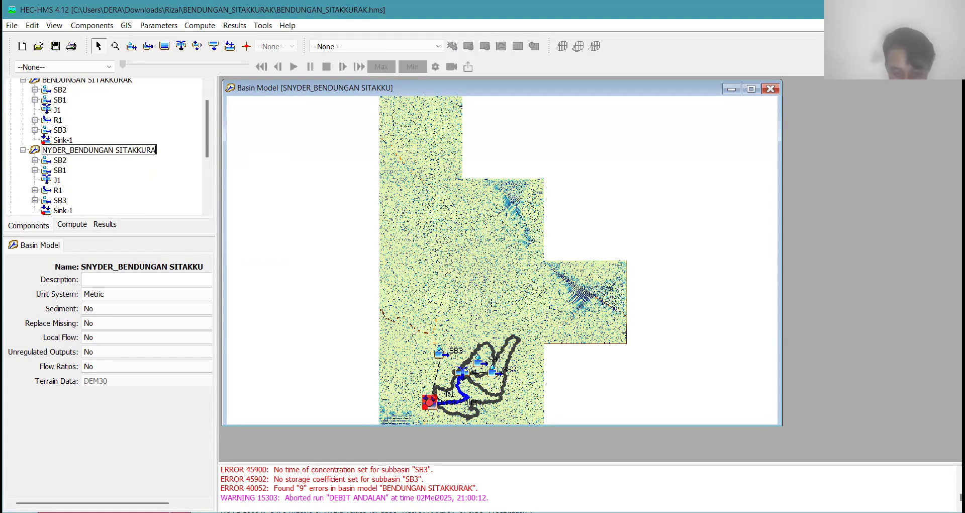
key("Return")
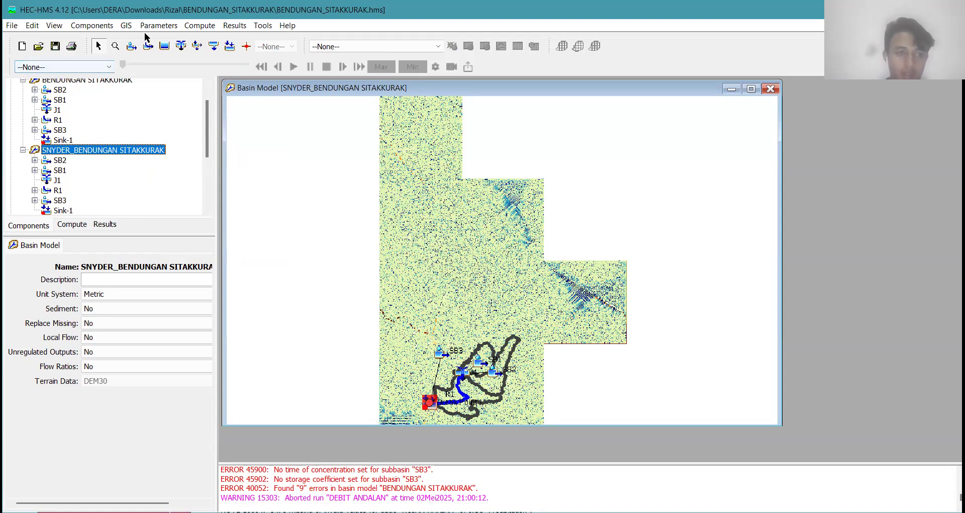
Set the canopy method to None for all subbasins in the SNYDER_BENDUNGAN SITAKKURAK basin model.
left_click(129, 25)
mouse_move(161, 25)
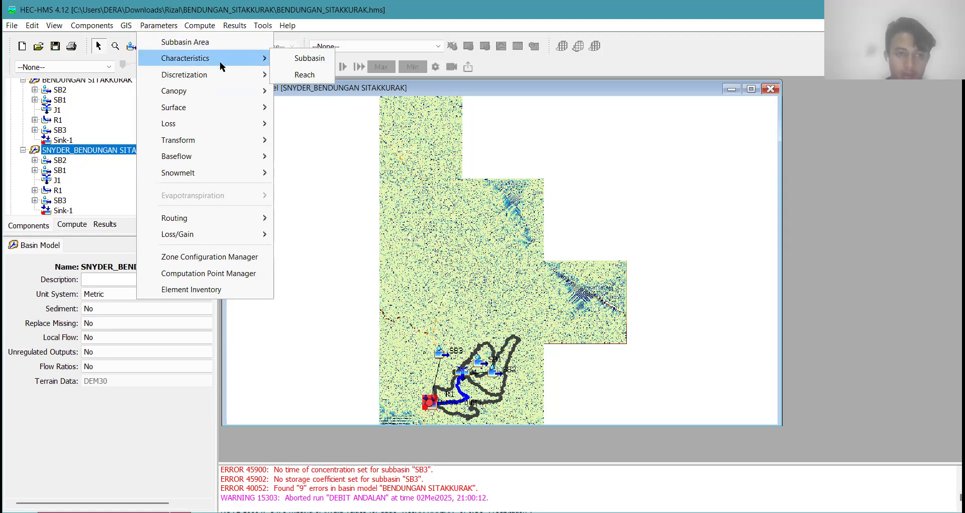
mouse_move(228, 82)
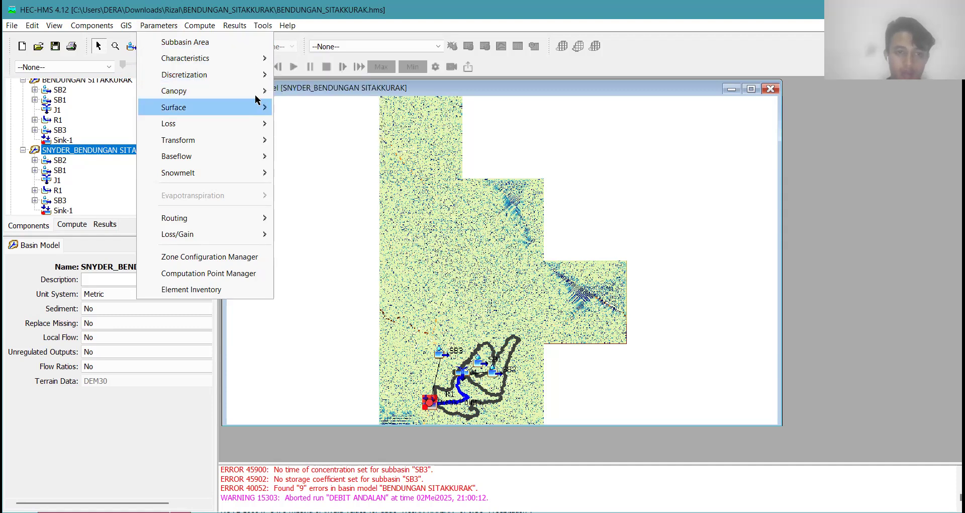
mouse_move(255, 91)
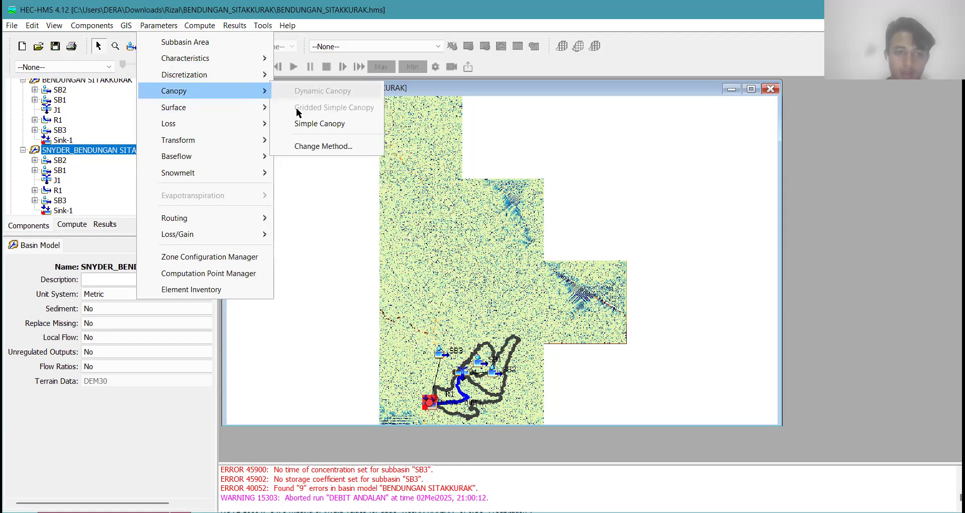
left_click(299, 146)
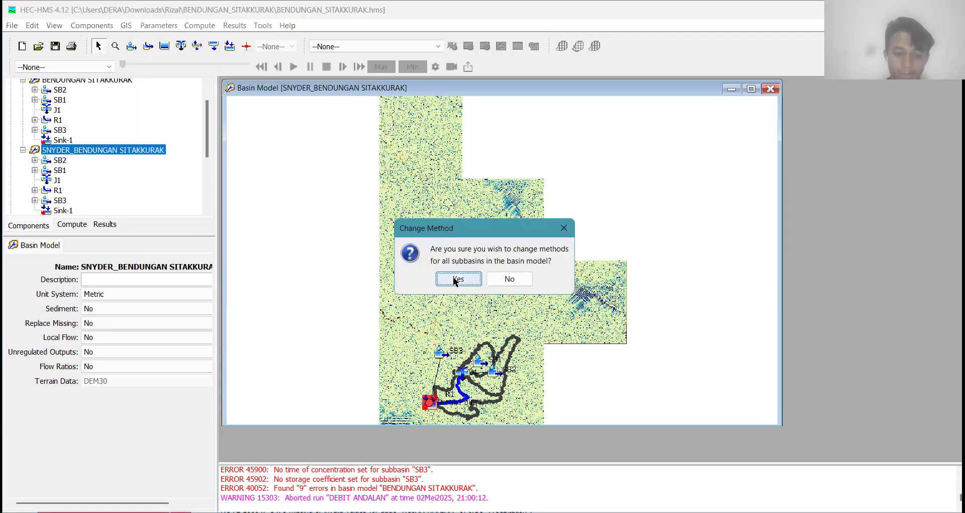
left_click(457, 280)
left_click(517, 282)
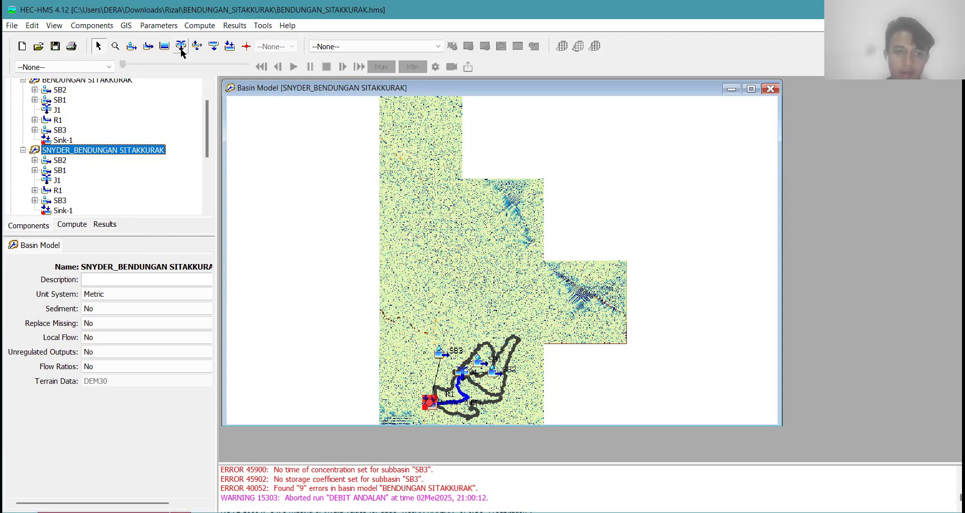
Set the surface method to None for all subbasins in the SNYDER_BENDUNGAN SITAKKURAK basin model.
left_click(159, 26)
mouse_move(198, 113)
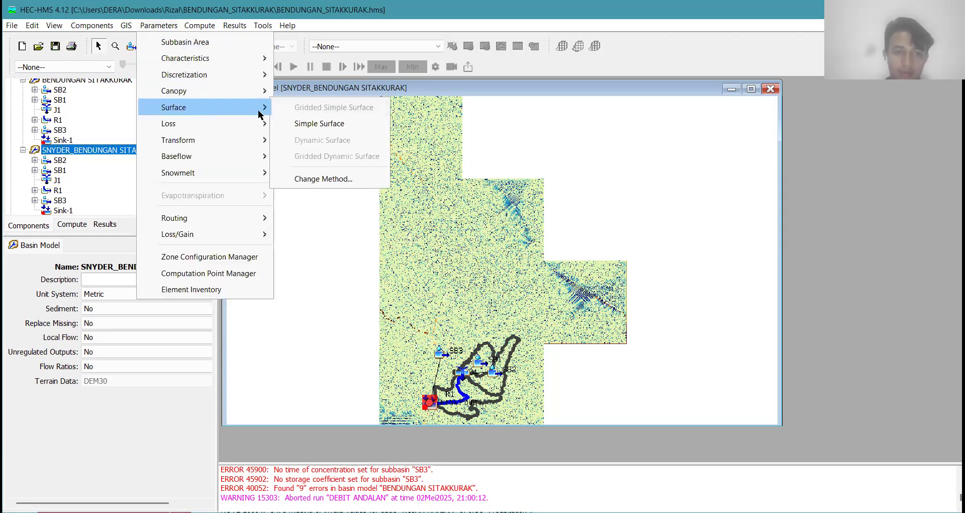
left_click(296, 181)
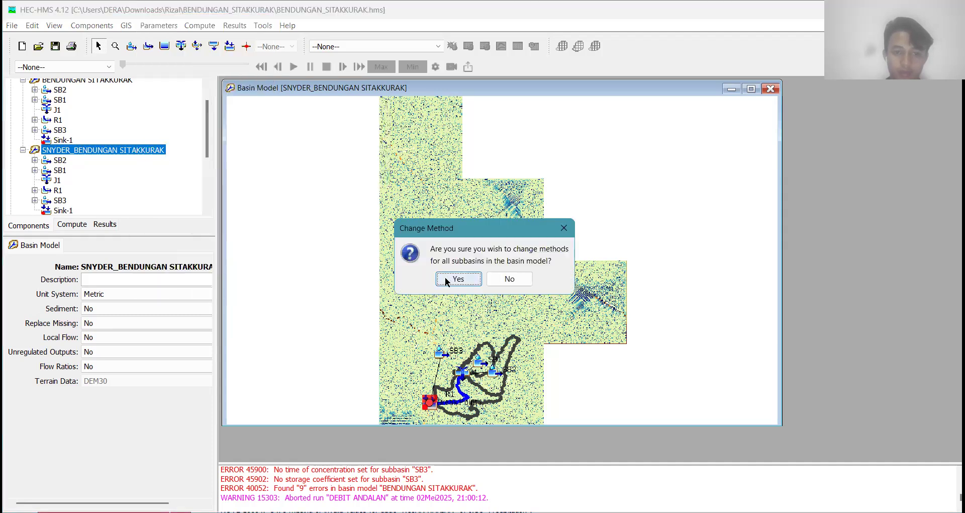
left_click(457, 279)
left_click(523, 283)
Change the loss method of all subbasins in SNYDER_BENDUNGAN SITAKKURAK to SCS Curve Number.
left_click(159, 25)
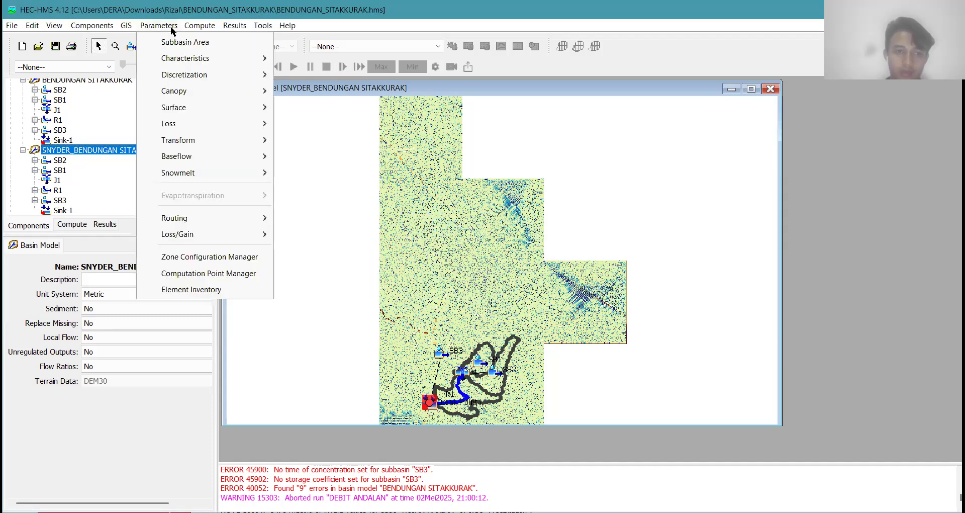
mouse_move(244, 143)
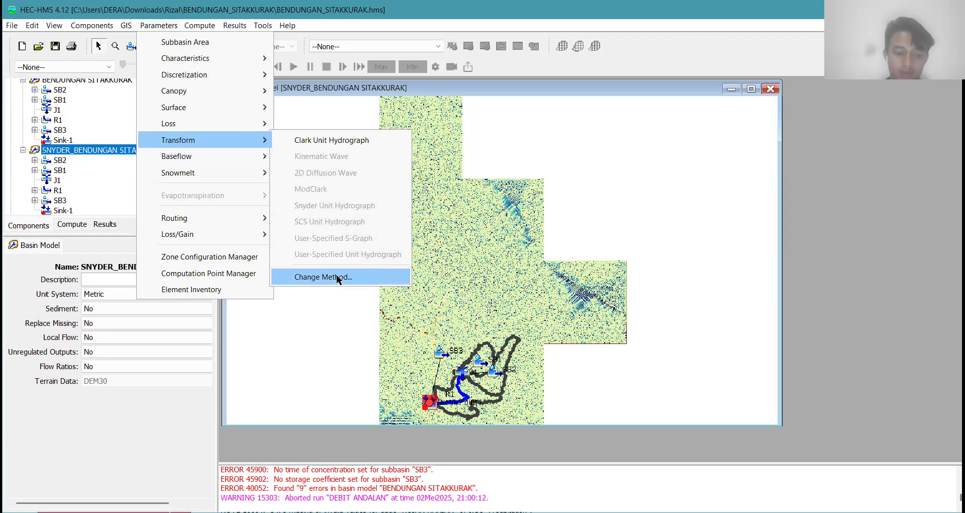
mouse_move(223, 126)
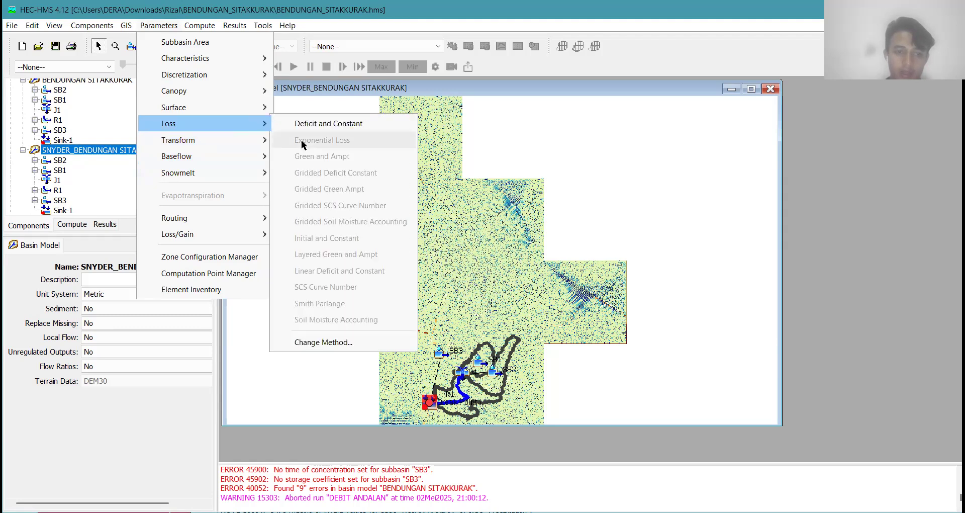
left_click(307, 339)
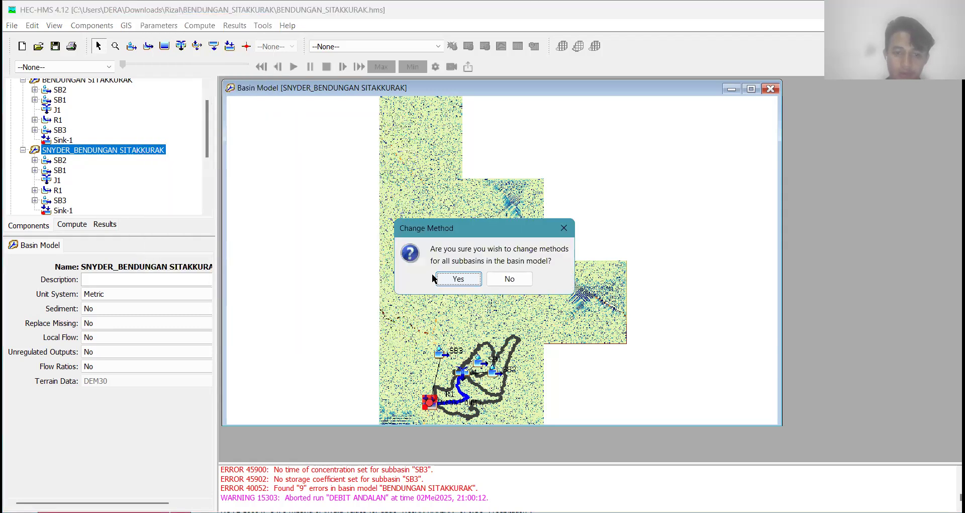
left_click(455, 277)
left_click(534, 254)
scroll(487, 323, "down", 2)
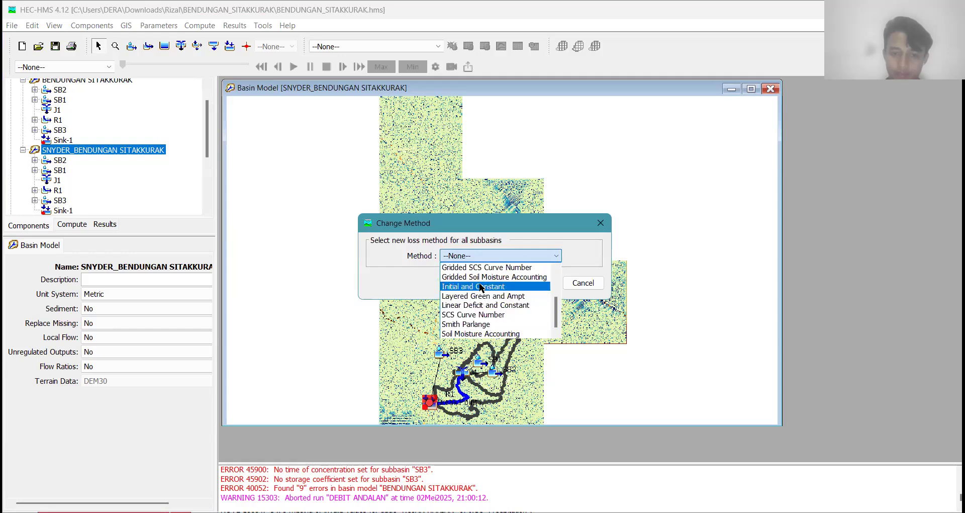
left_click(473, 315)
left_click(537, 282)
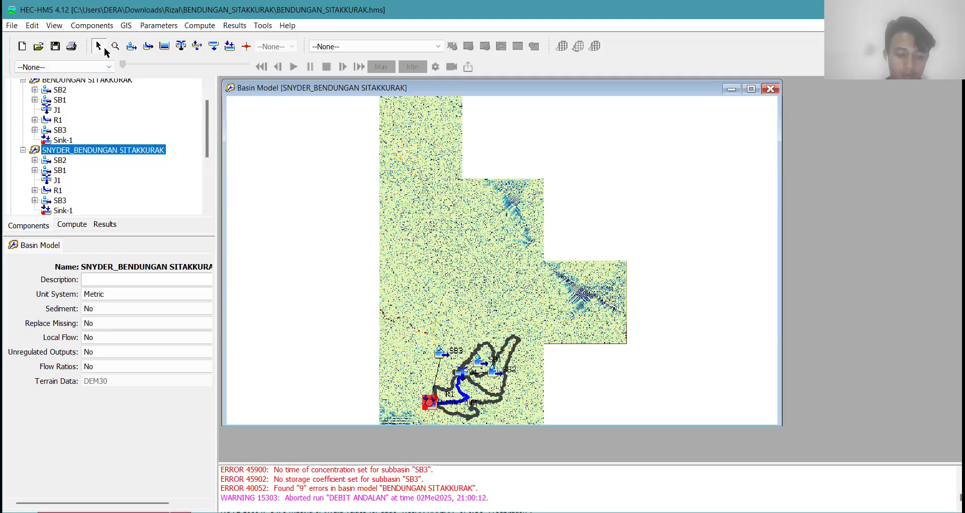
Open the SCS Curve Number loss parameters for the subbasins of SNYDER_BENDUNGAN SITAKKURAK.
left_click(168, 25)
mouse_move(193, 123)
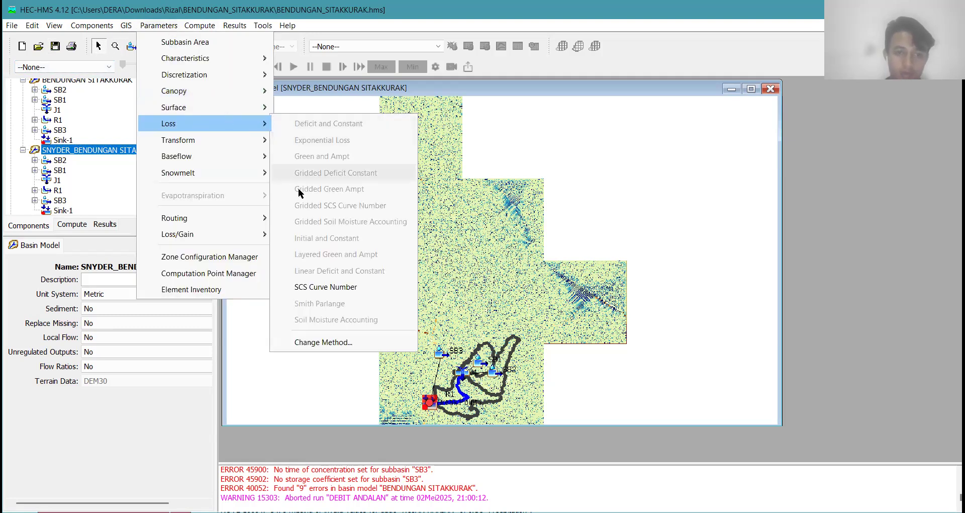
left_click(316, 288)
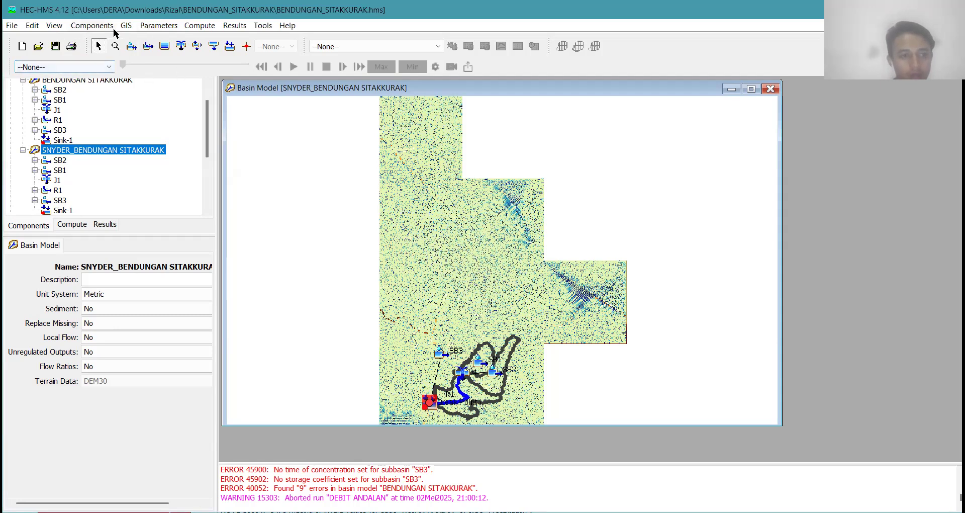
Change the transform method of all subbasins in SNYDER_BENDUNGAN SITAKKURAK to Snyder Unit Hydrograph : Standard.
left_click(164, 25)
mouse_move(198, 151)
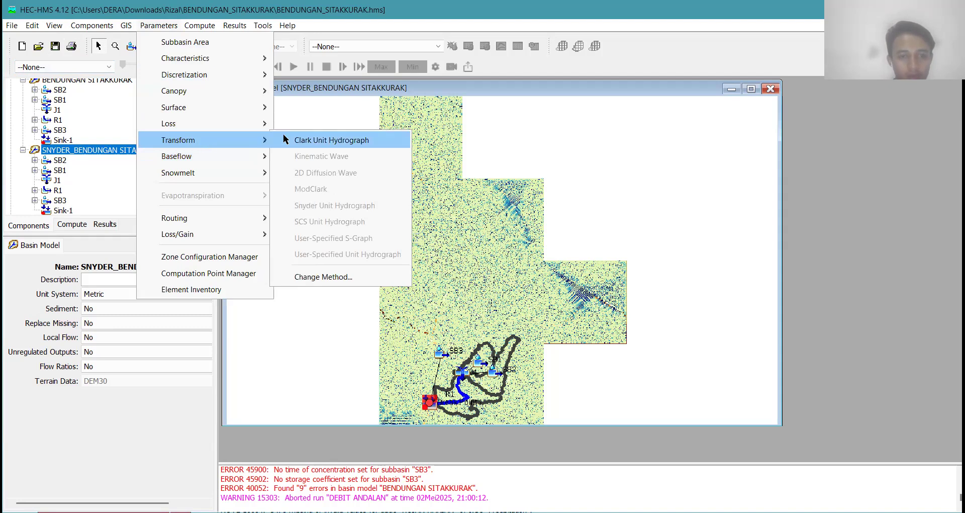
left_click(327, 277)
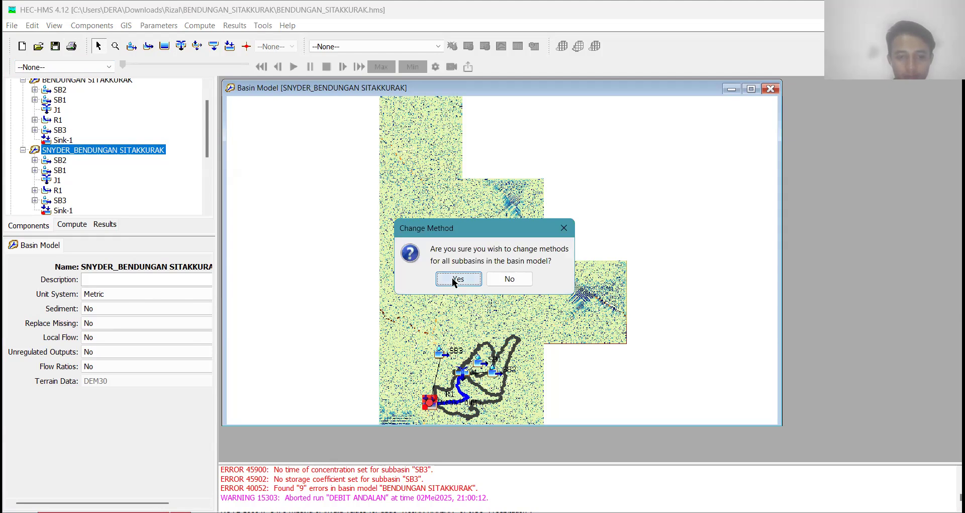
left_click(457, 279)
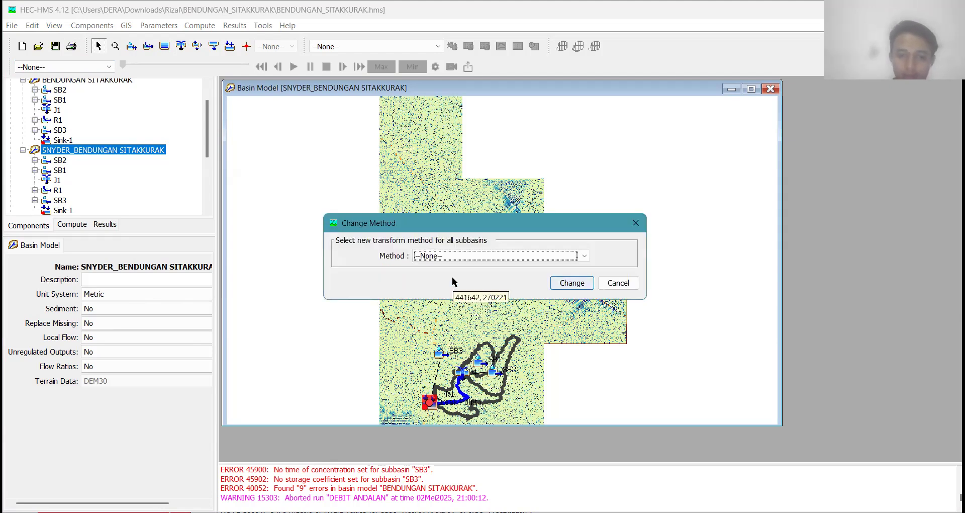
left_click(490, 256)
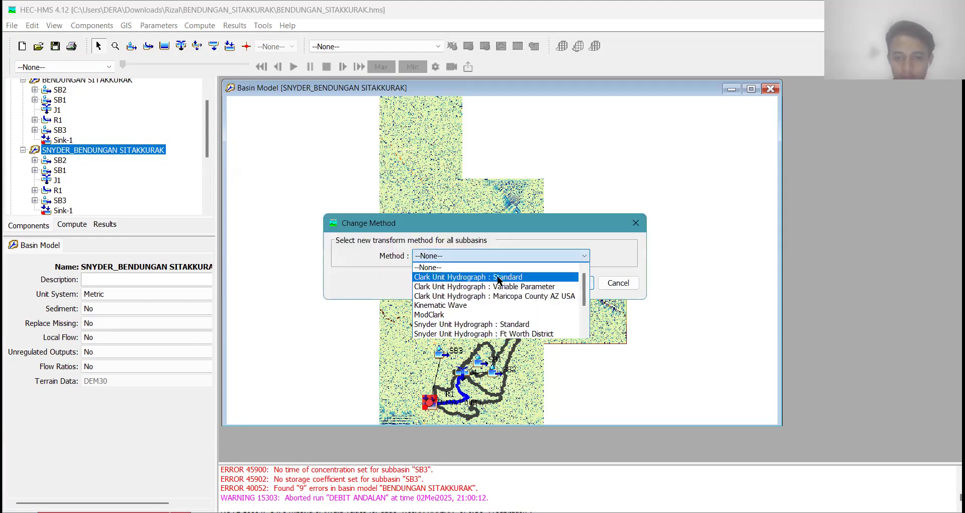
scroll(500, 307, "down", 3)
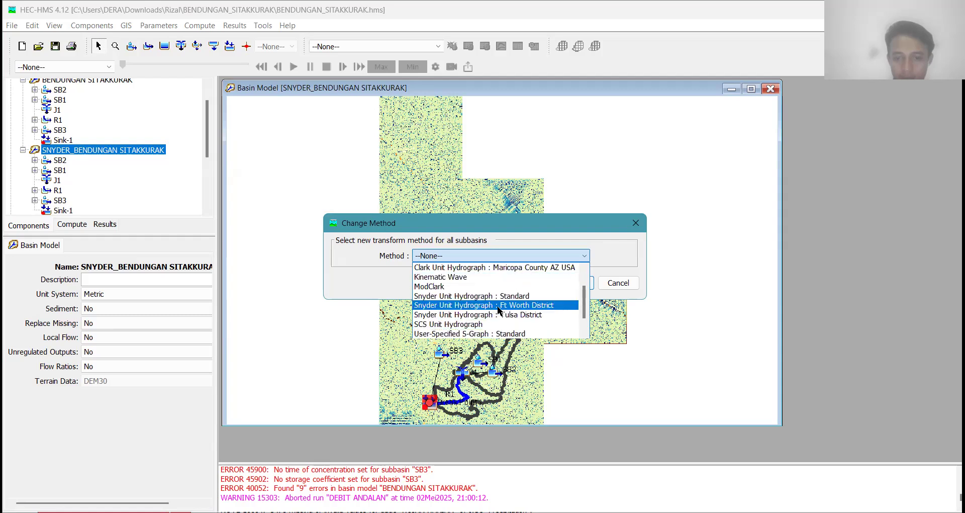
left_click(503, 296)
left_click(572, 283)
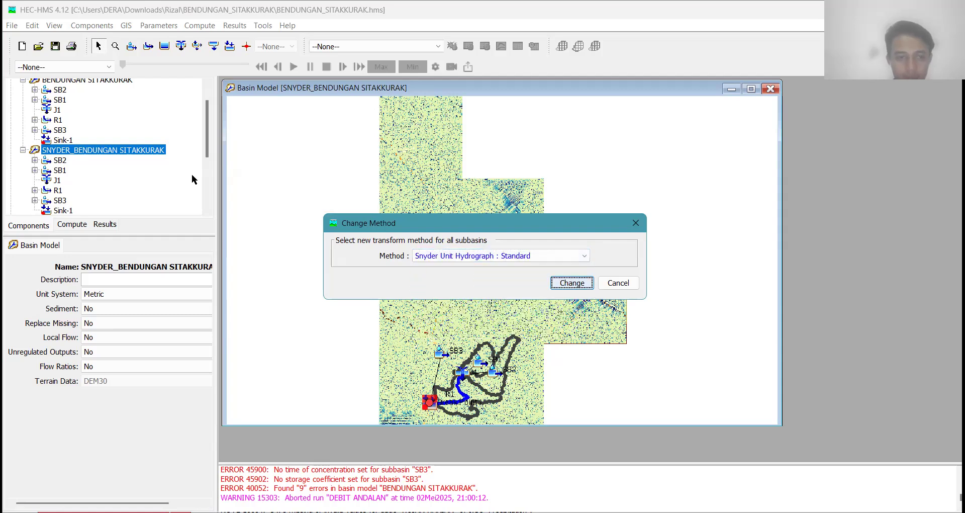
Open the Snyder Unit Hydrograph transform parameters for the subbasins of SNYDER_BENDUNGAN SITAKKURAK and save the project.
left_click(157, 26)
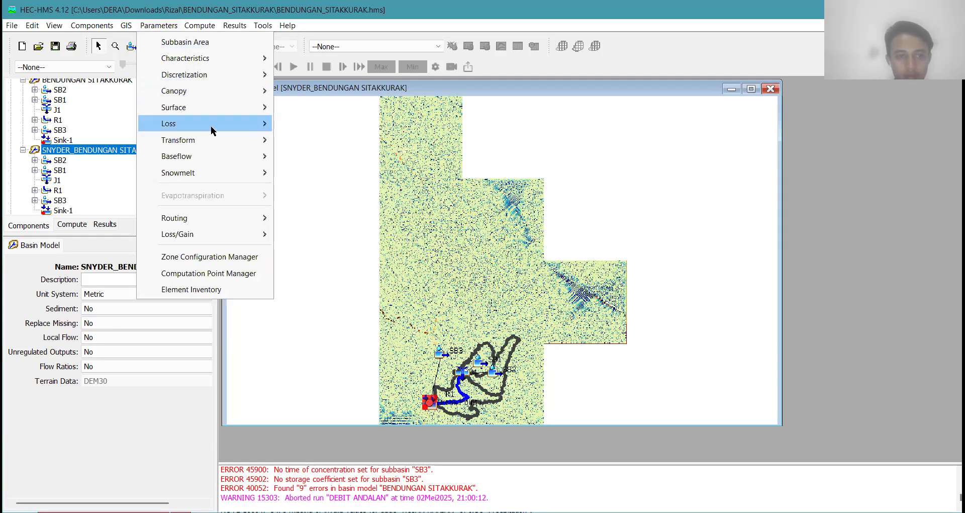
mouse_move(256, 140)
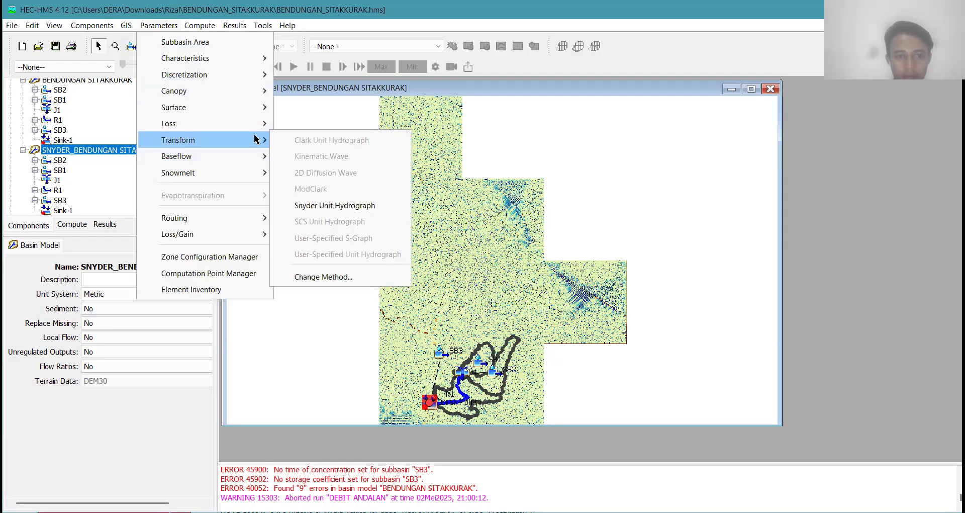
left_click(310, 206)
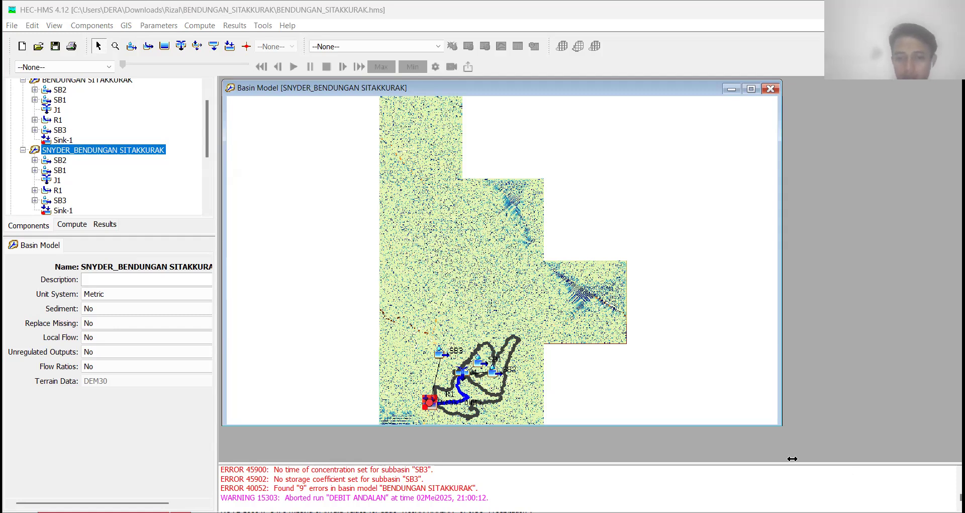
left_click(56, 46)
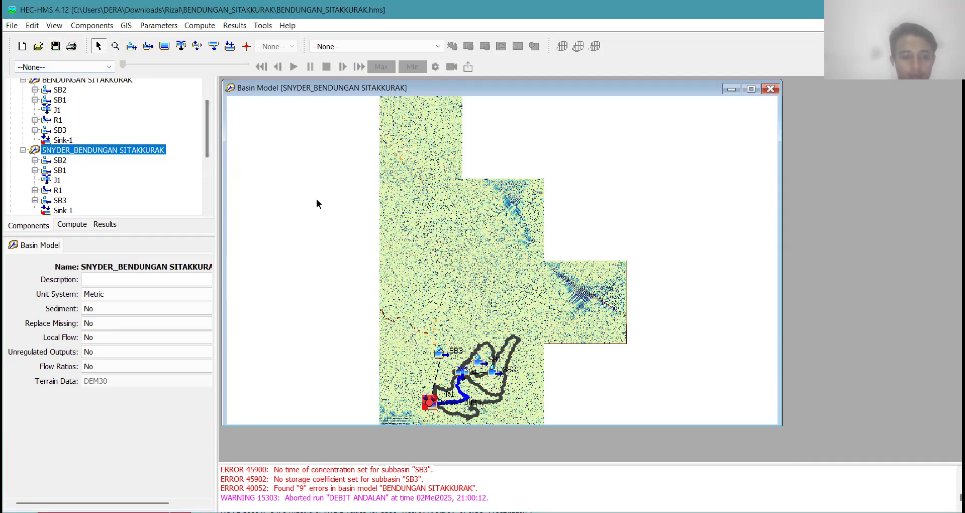
Change the snowmelt method for all subbasins in the SNYDER_BENDUNGAN SITAKKURAK basin model.
left_click(158, 24)
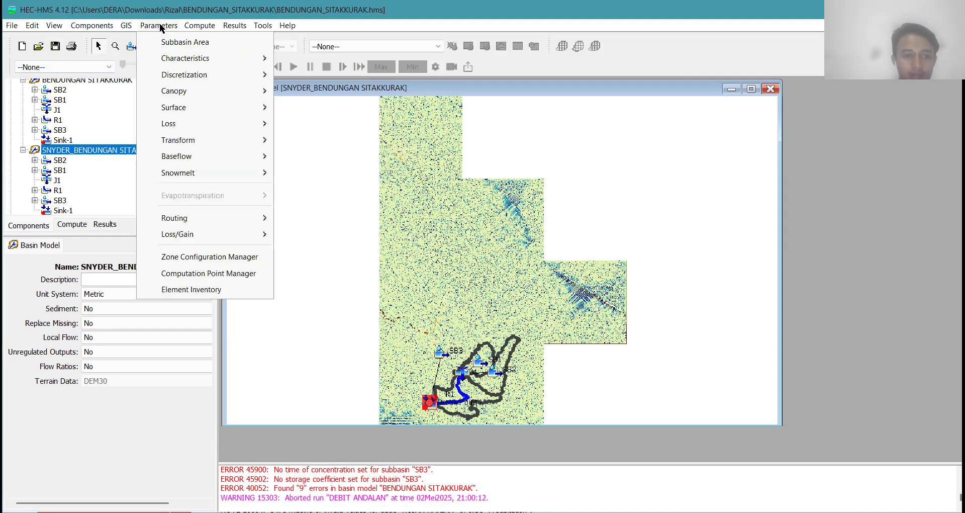
mouse_move(197, 179)
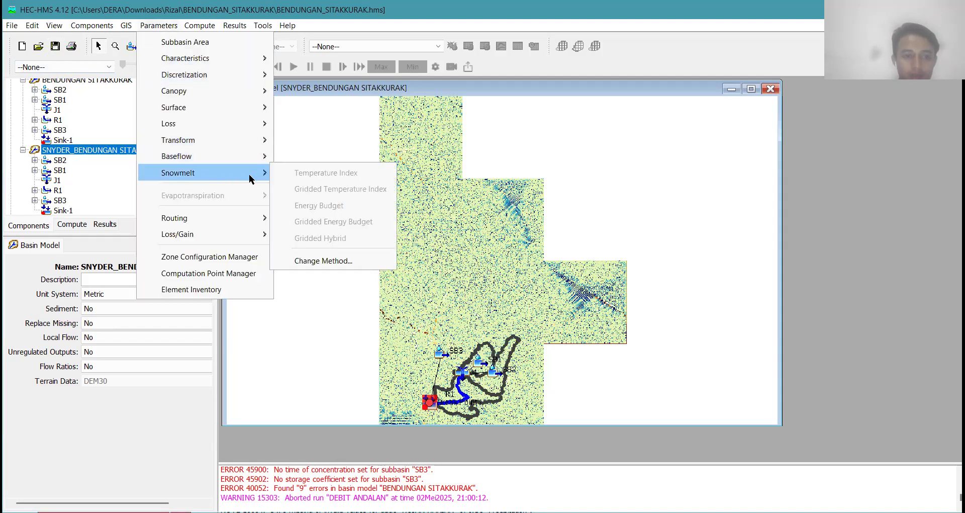
key("Return")
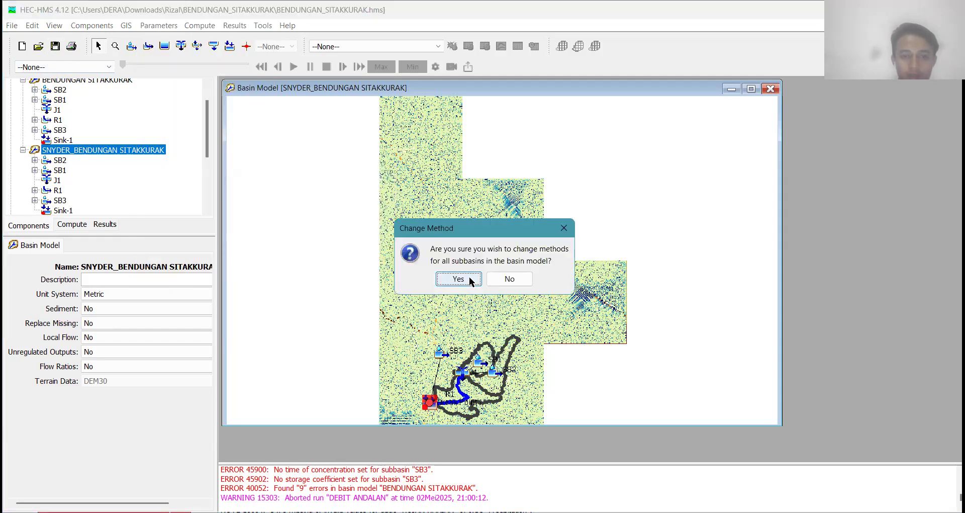
left_click(459, 279)
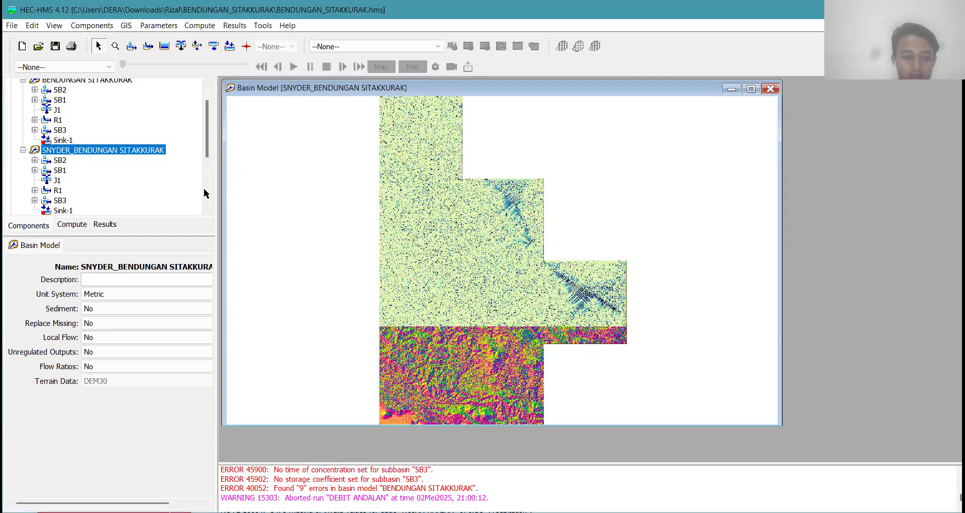
Change the routing method of all reaches in the SNYDER_BENDUNGAN SITAKKURAK basin model to Lag.
left_click(159, 25)
mouse_move(221, 218)
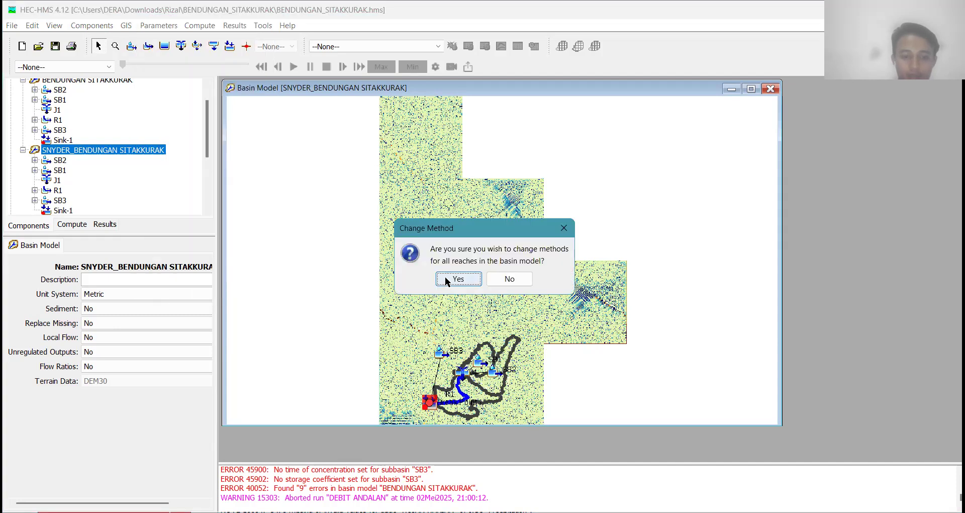
left_click(446, 280)
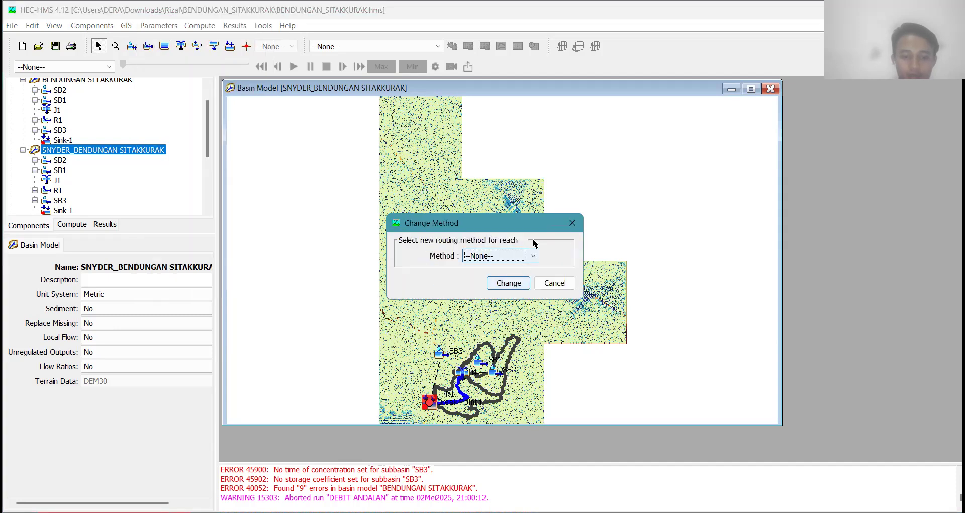
left_click(513, 256)
left_click(483, 286)
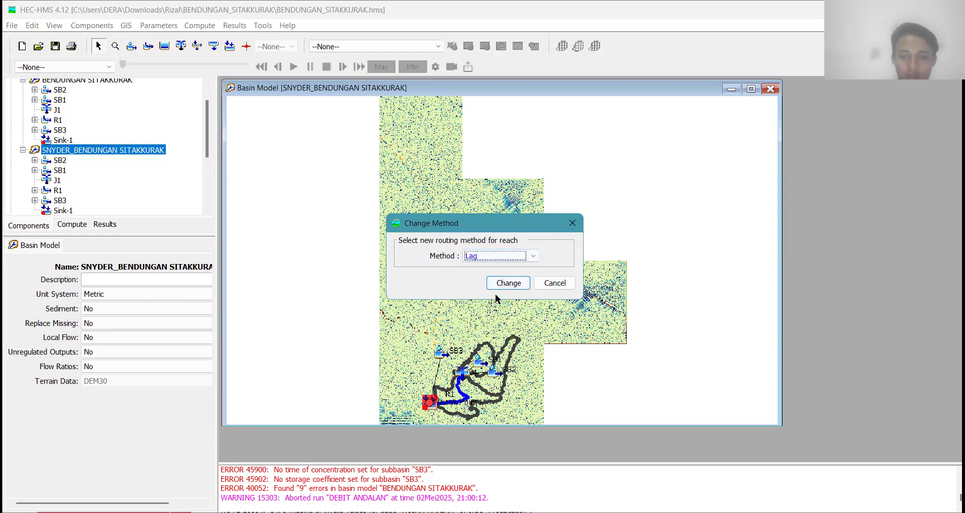
left_click(510, 285)
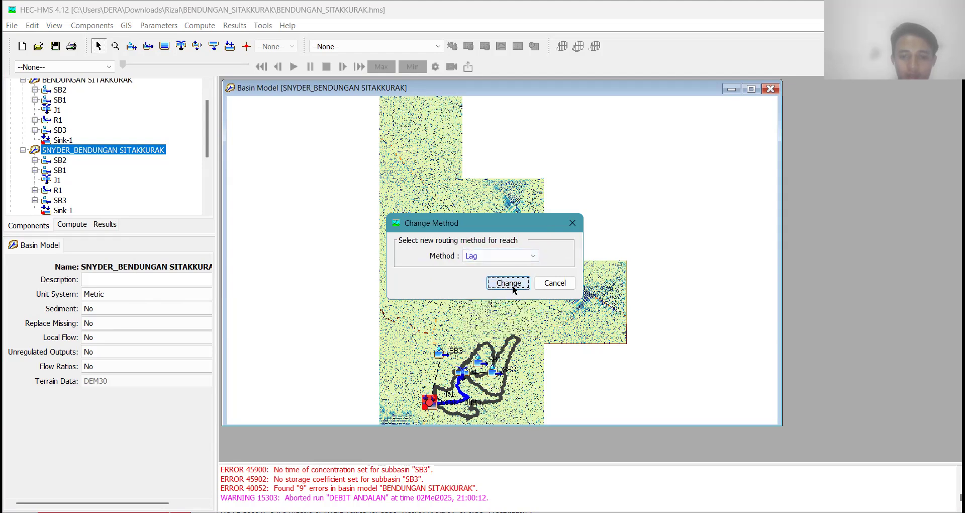
Open the Lag routing parameters for the reaches of the SNYDER_BENDUNGAN SITAKKURAK basin model.
left_click(162, 27)
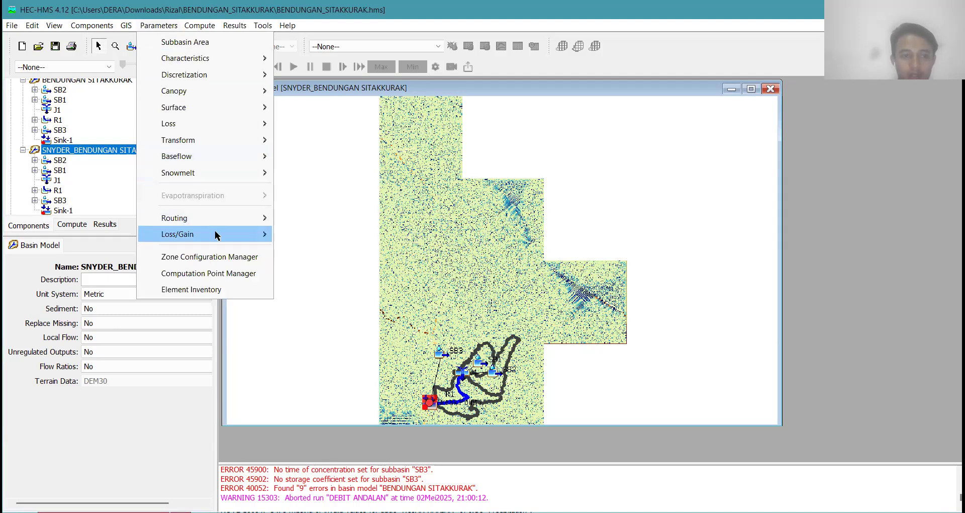
mouse_move(230, 219)
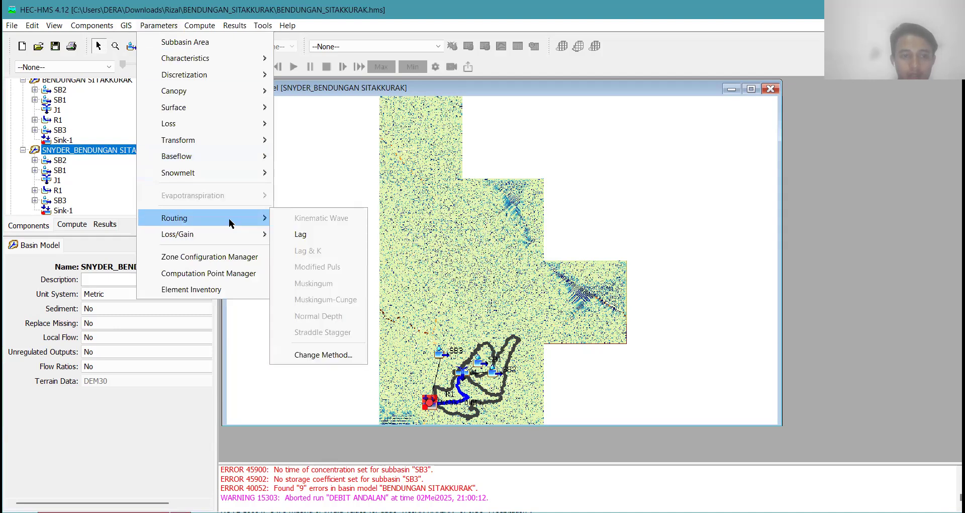
left_click(300, 235)
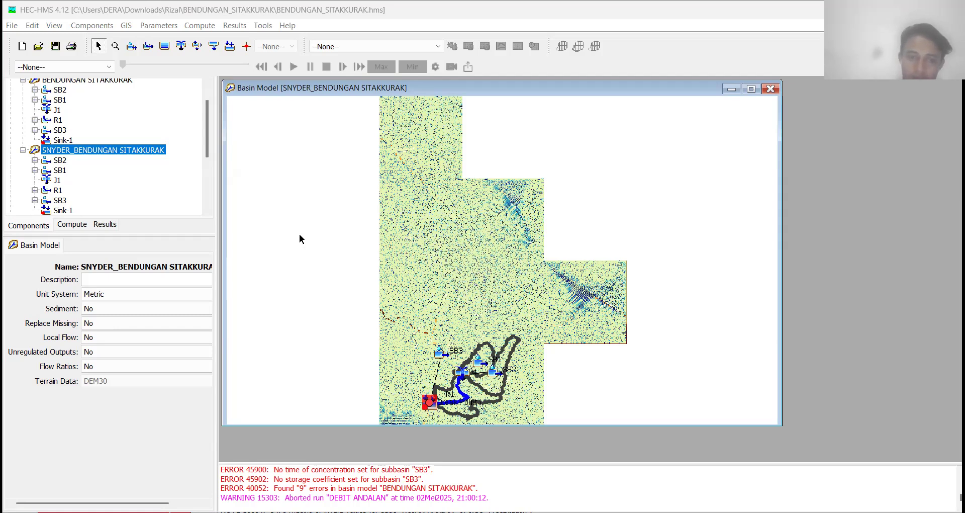
left_click(748, 479)
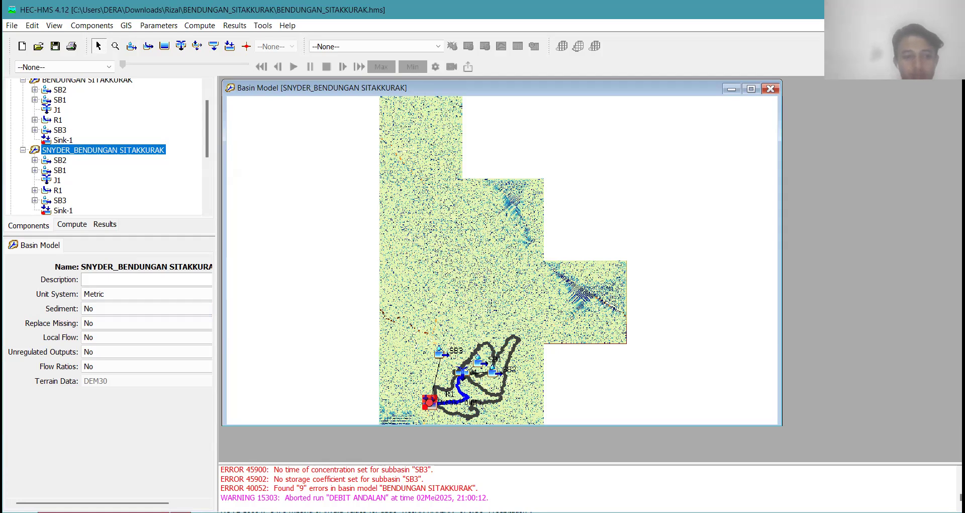
Collapse the Meteorologic Models, Time-Series Data and Control Specifications folders in the project tree.
scroll(45, 169, "down", 3)
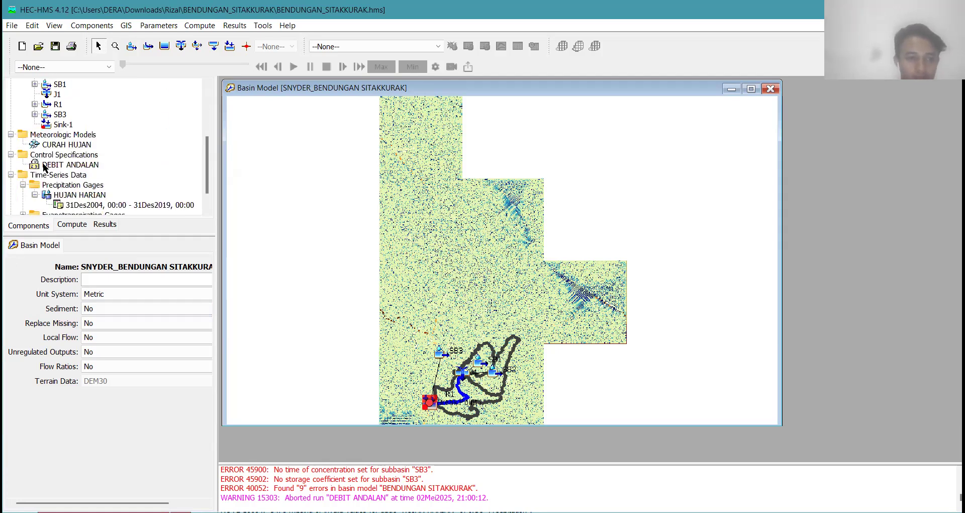
left_click(11, 134)
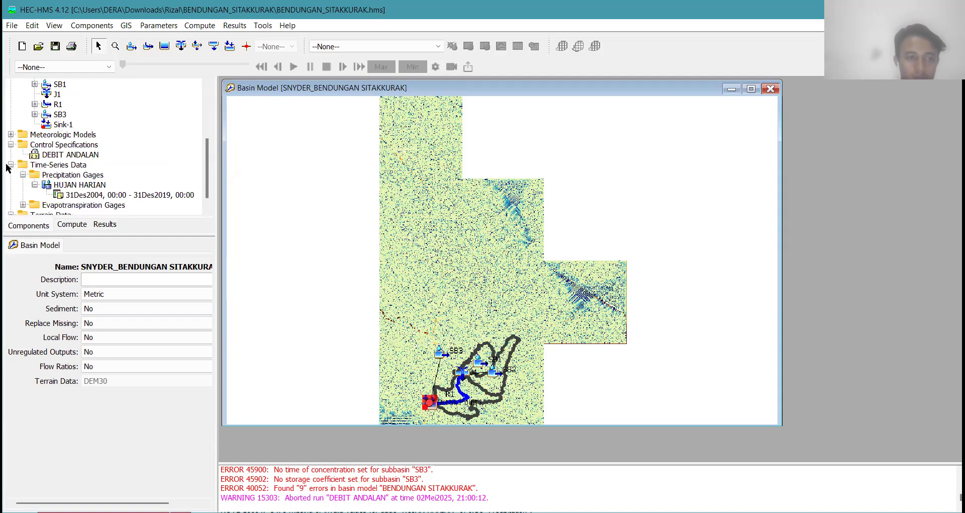
left_click(11, 165)
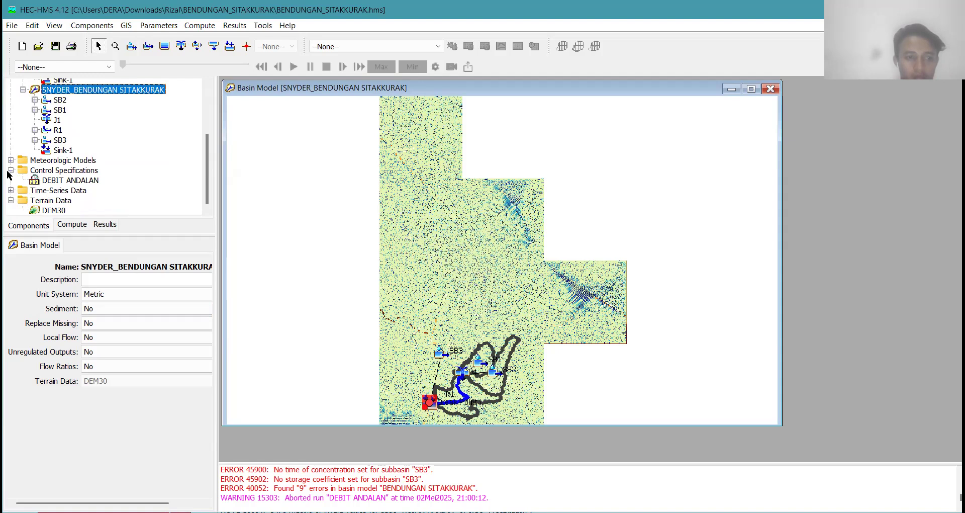
left_click(10, 171)
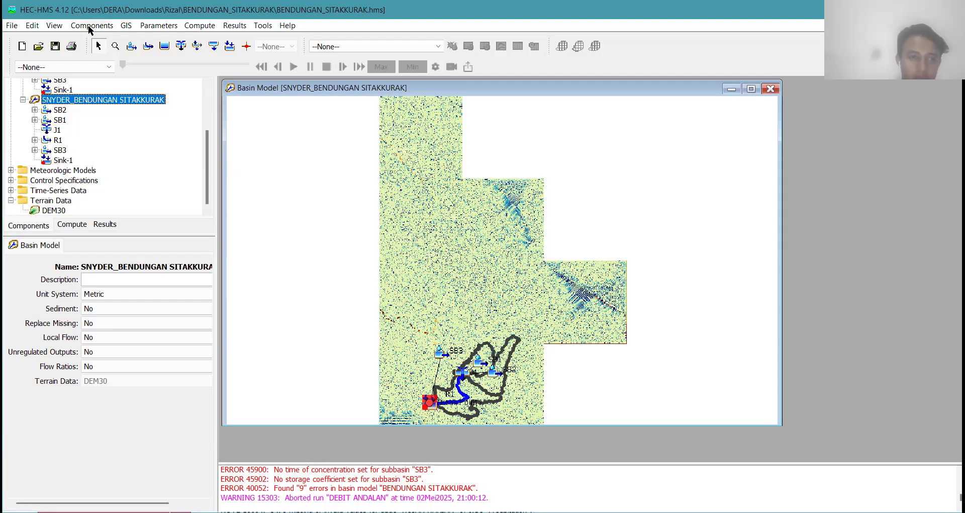
Create a new control specification named DEBIT BANJIR and close the Control Specifications Manager.
left_click(91, 26)
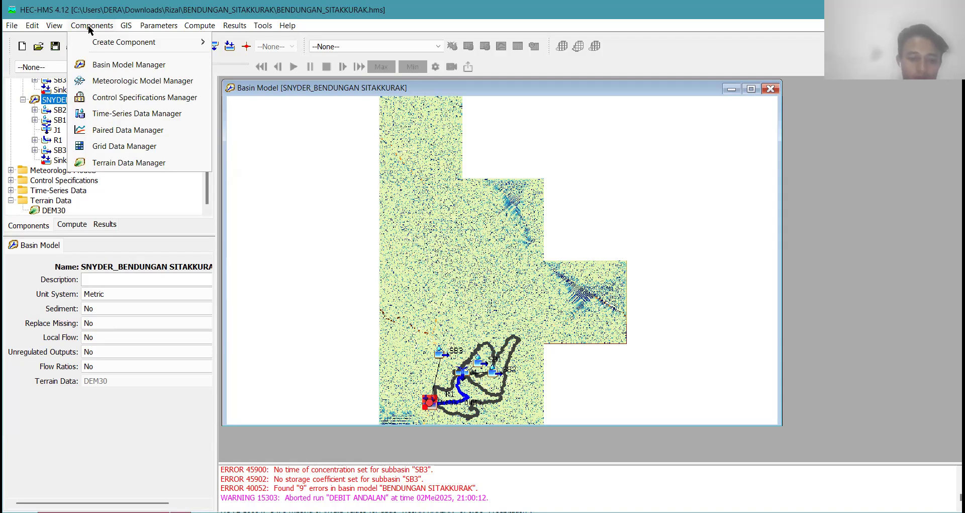
left_click(144, 103)
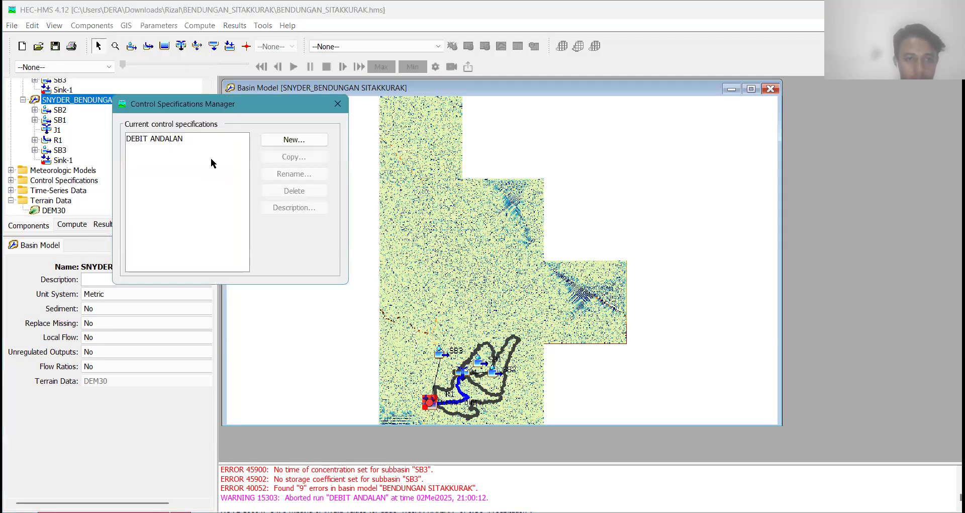
left_click(294, 139)
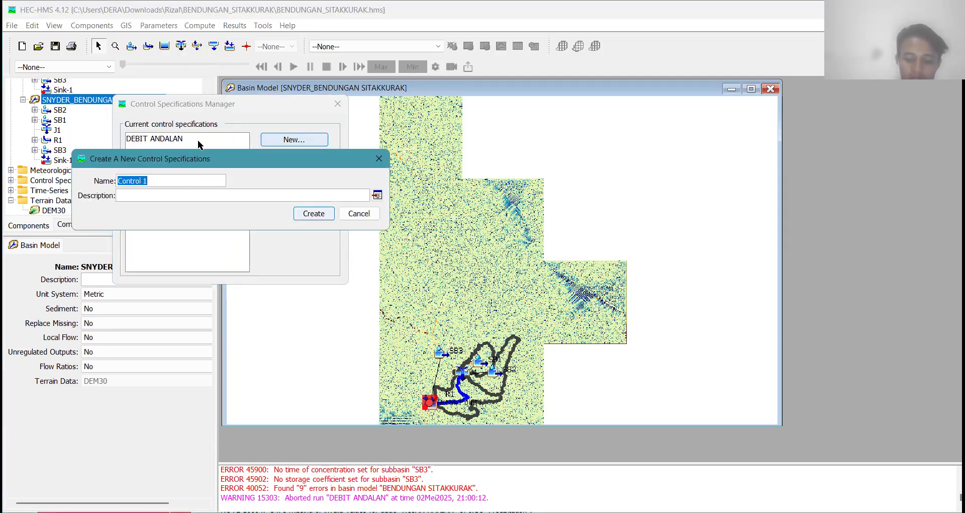
type("DEBI")
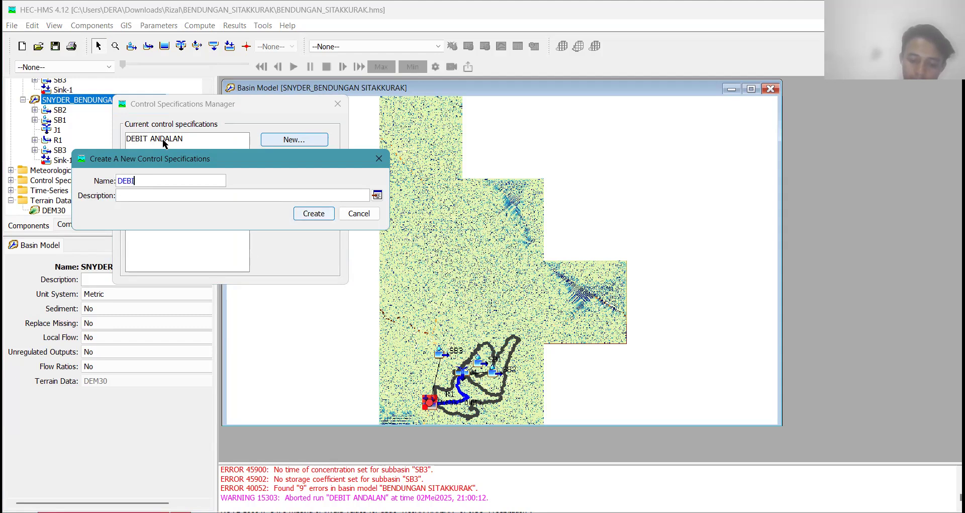
type("T BANJIR")
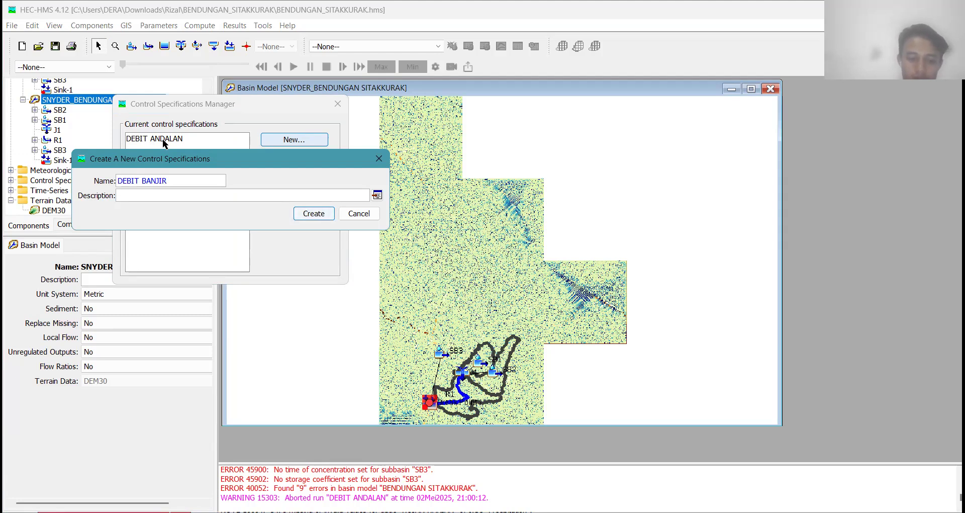
left_click(327, 214)
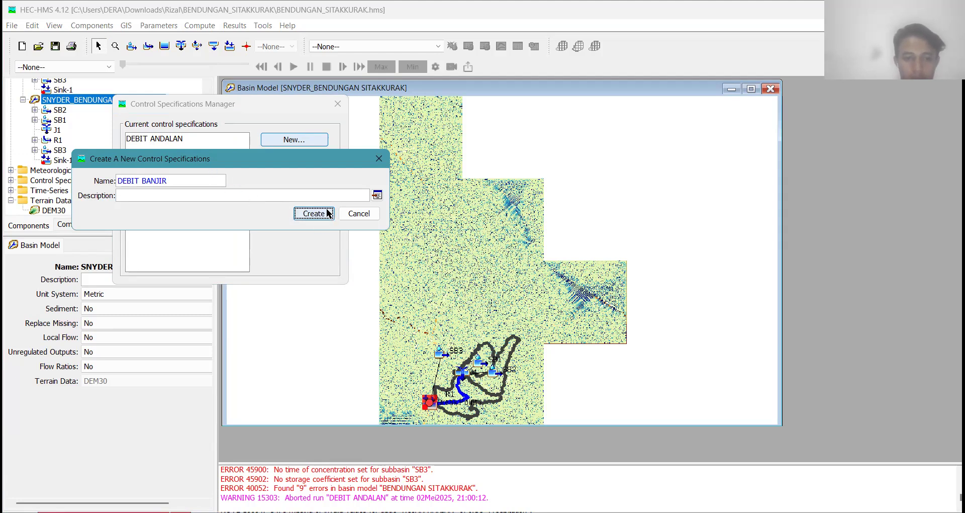
left_click(338, 103)
Set the DEBIT BANJIR control specification to run from 01Jan2005 00:00 to 03Jan2025 00:00 and save the project.
scroll(74, 181, "up", 3)
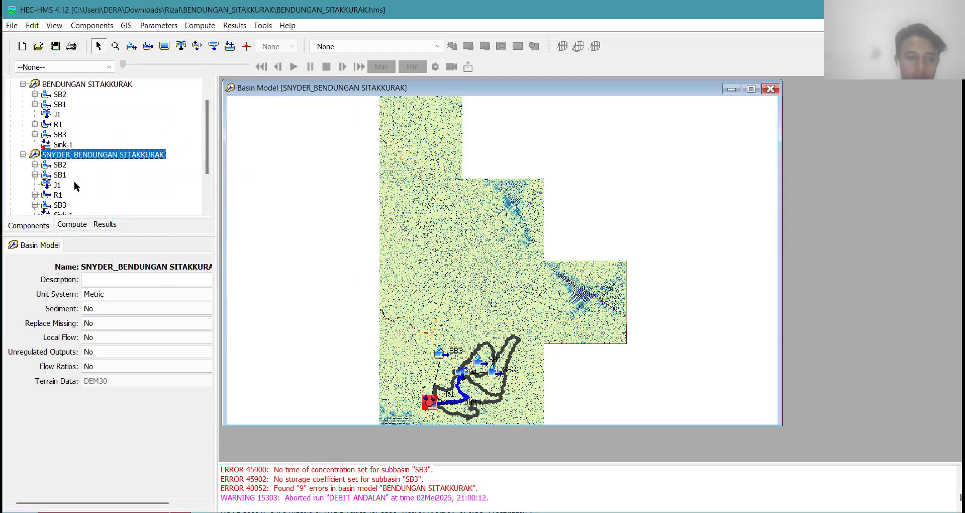
scroll(73, 119, "down", 3)
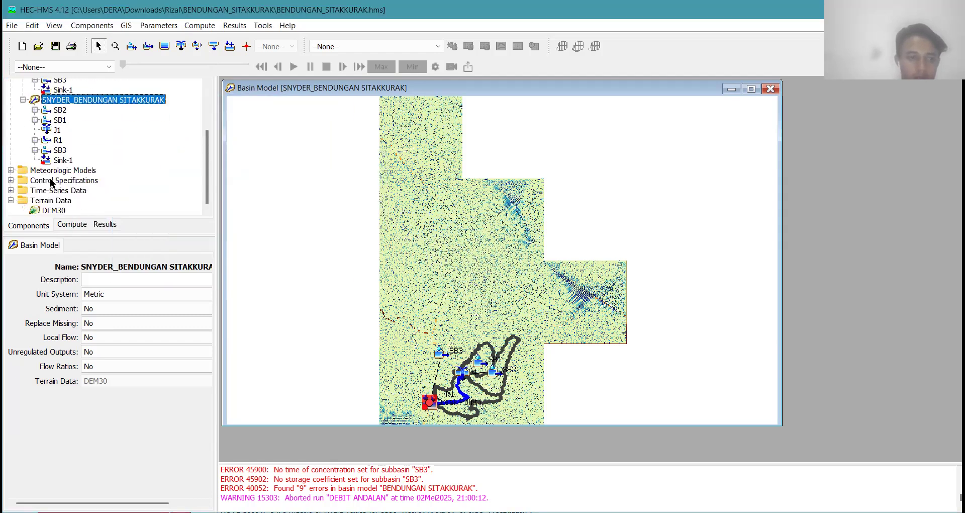
double_click(27, 182)
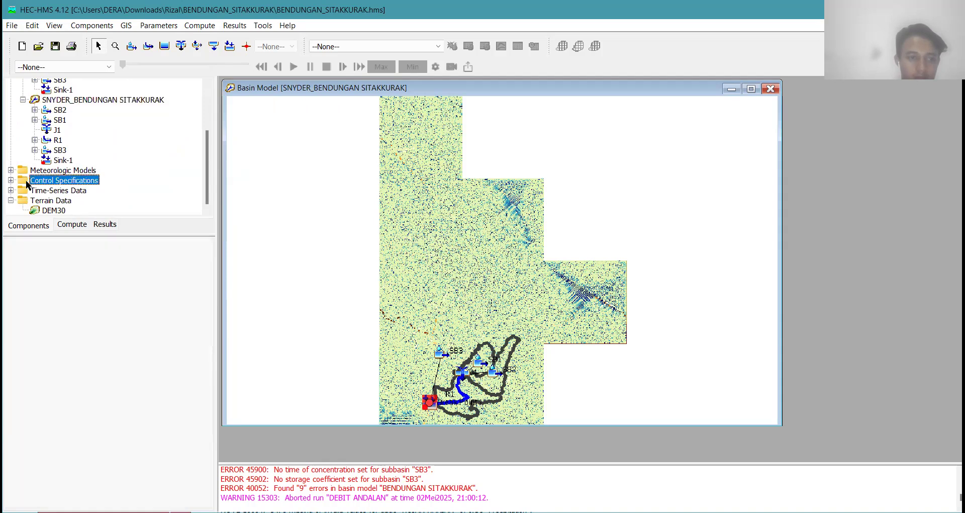
left_click(38, 201)
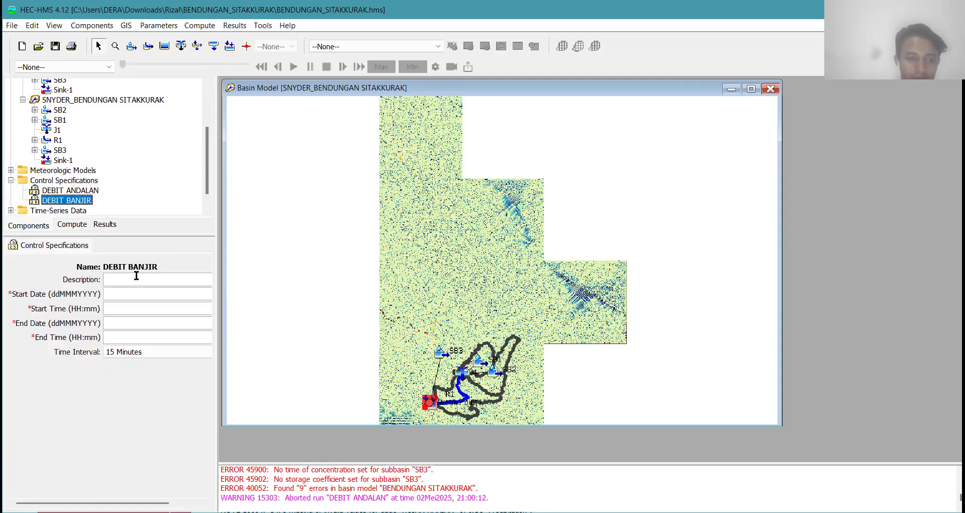
left_click(143, 294)
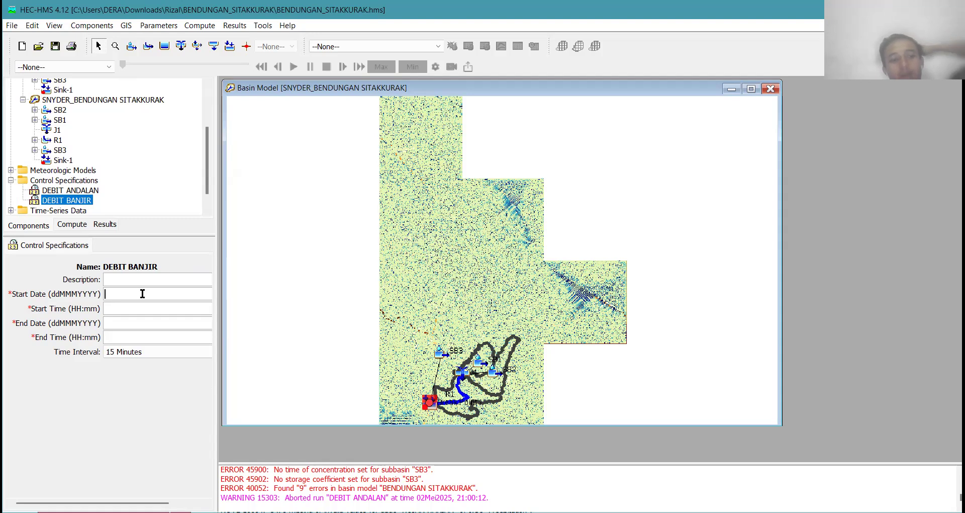
type("1")
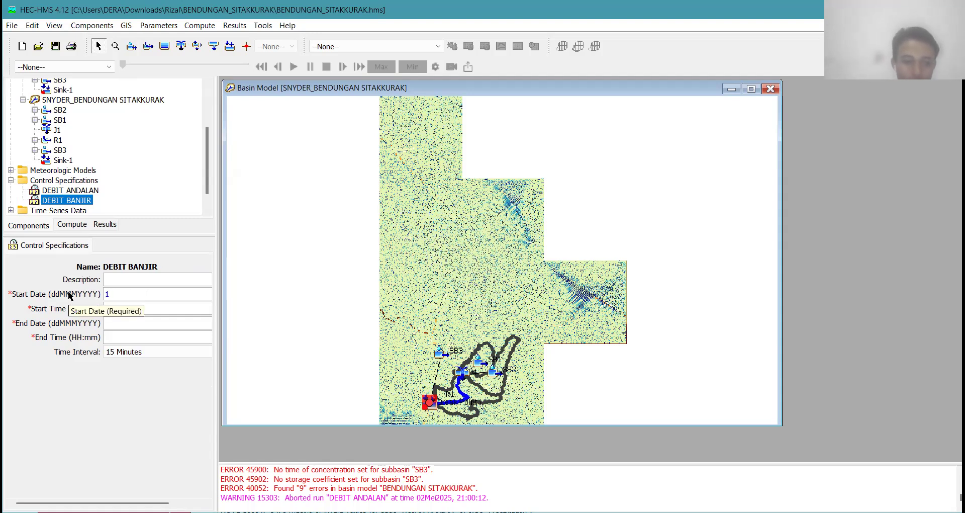
type("1JAN2005")
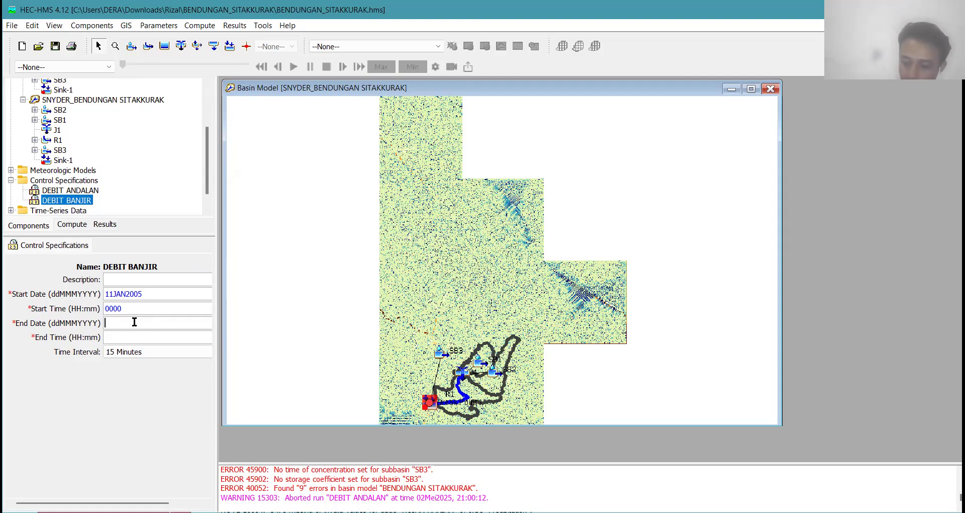
type("JAN")
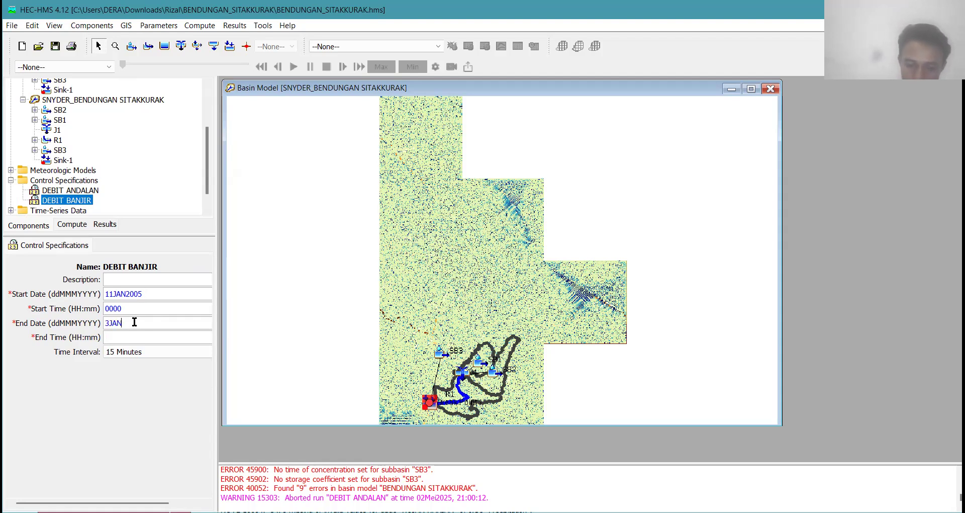
type("2025")
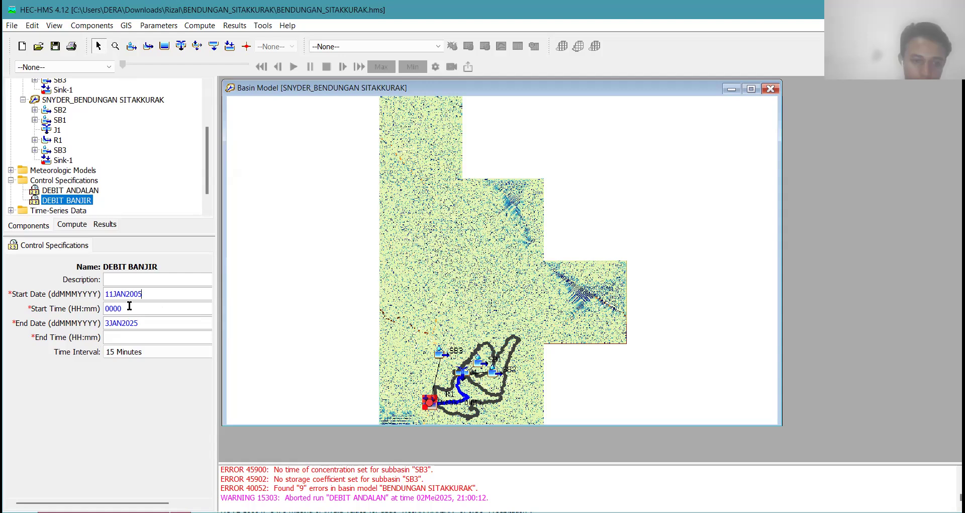
key("BackSpace")
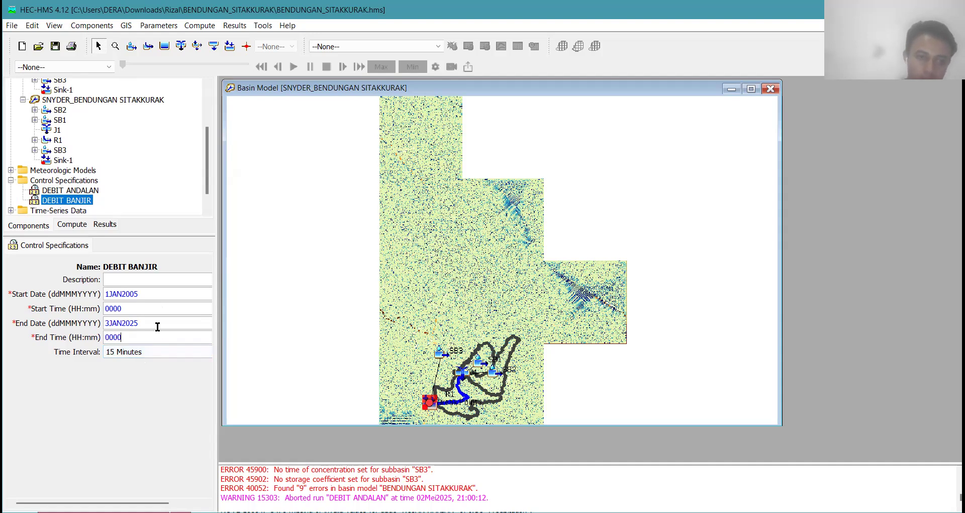
left_click(57, 46)
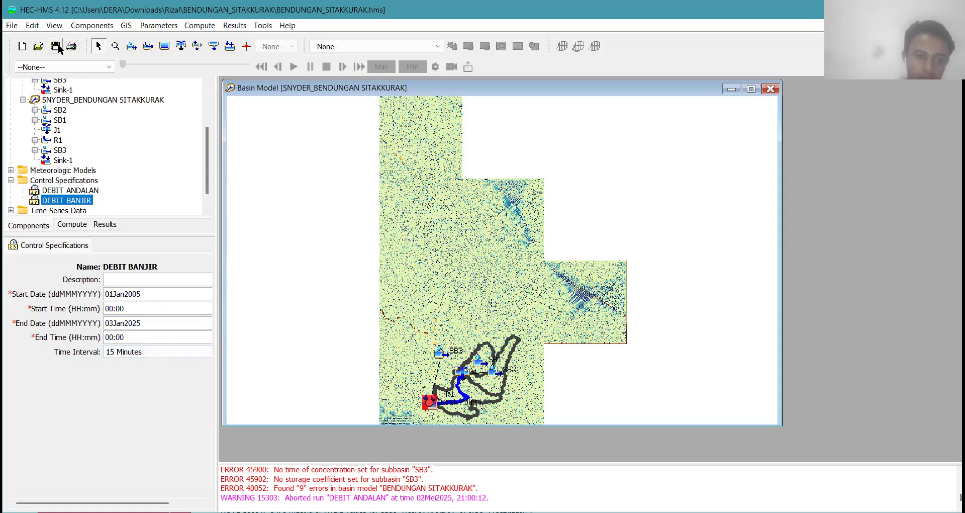
Set the time interval of the DEBIT BANJIR control specification to 1 Hour.
left_click(146, 353)
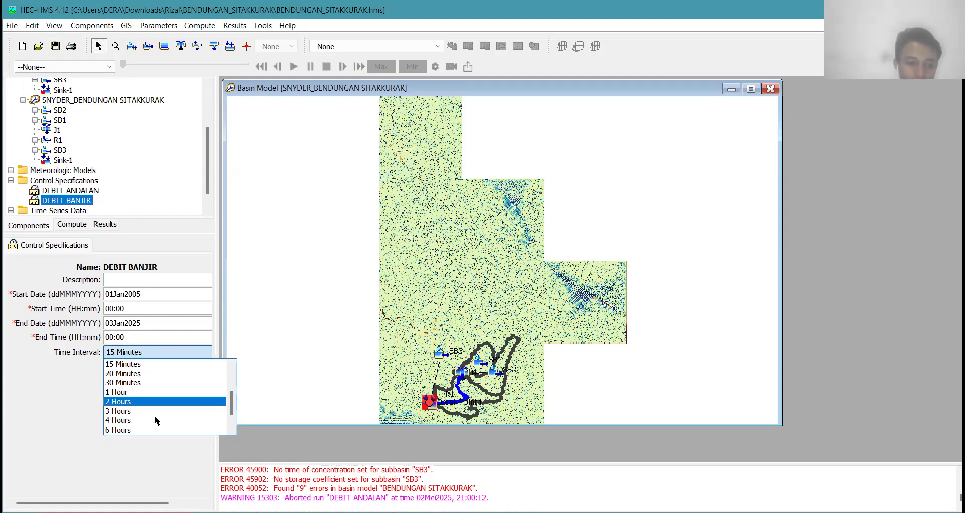
left_click(152, 393)
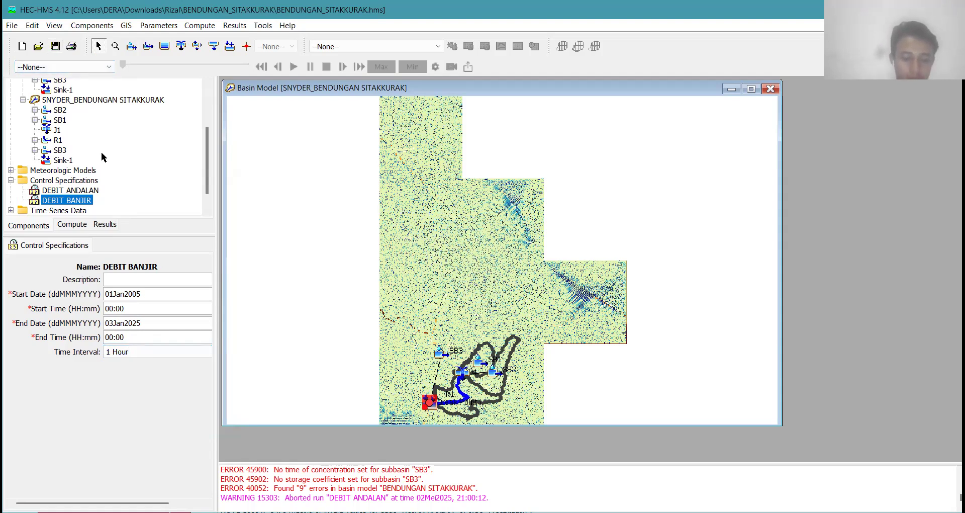
Create a new precipitation gage named PSK 007 6 JAM and close the Time-Series Data Manager.
left_click(99, 26)
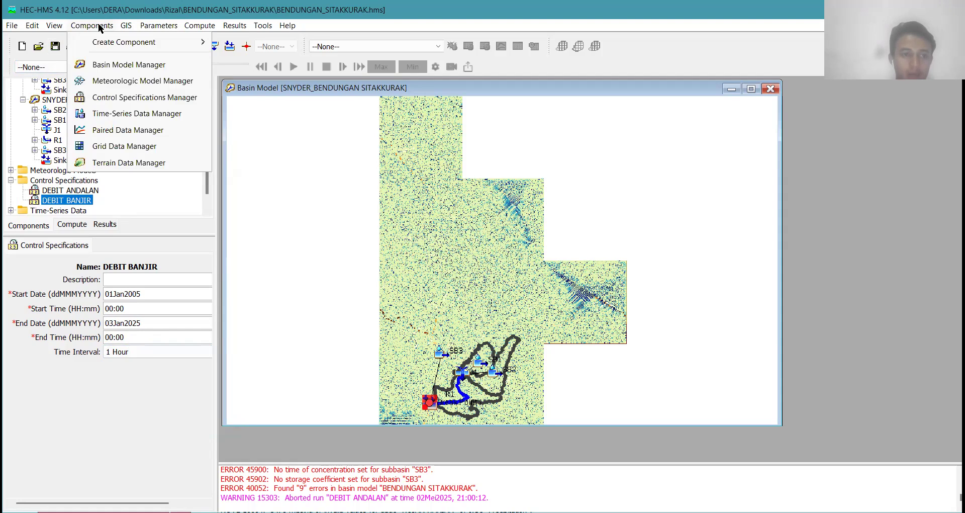
left_click(127, 119)
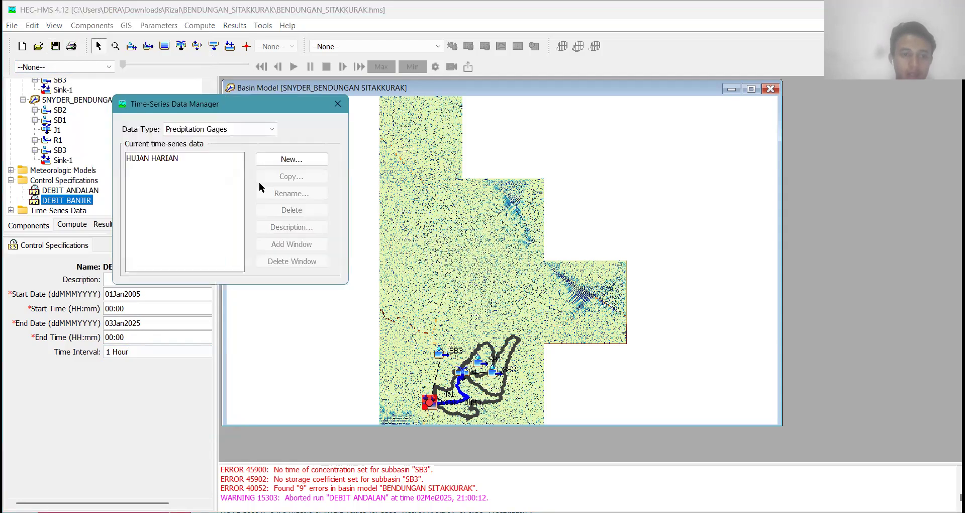
left_click(299, 158)
left_click_drag(191, 173, 117, 174)
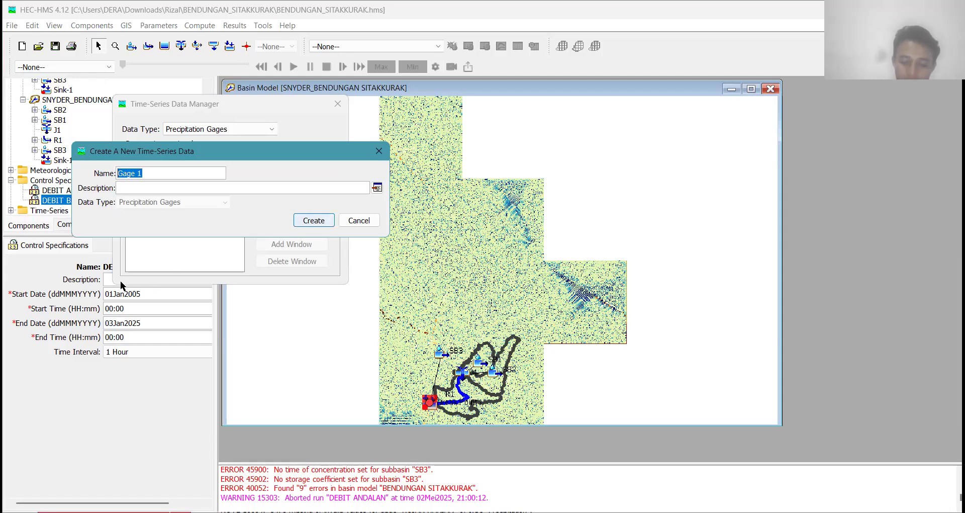
type("PSK 007")
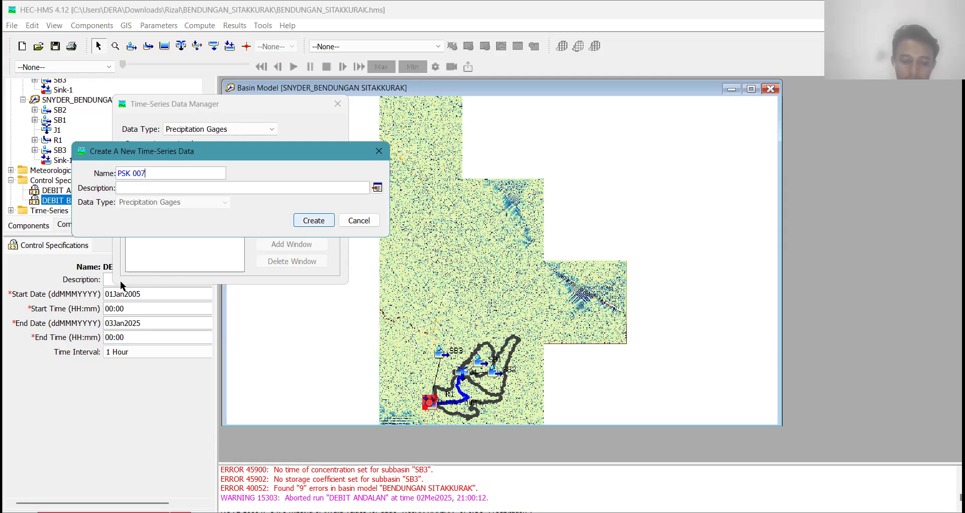
type(" 6 JAM")
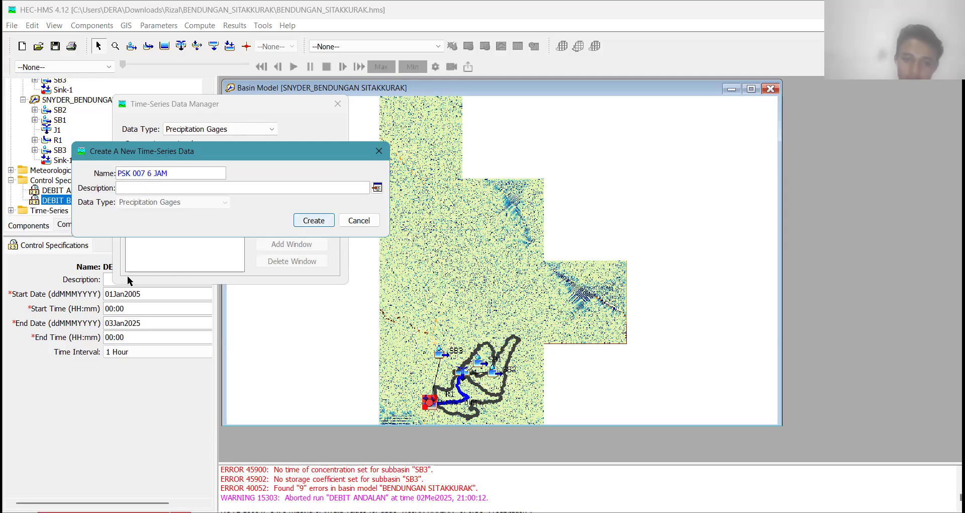
left_click(311, 220)
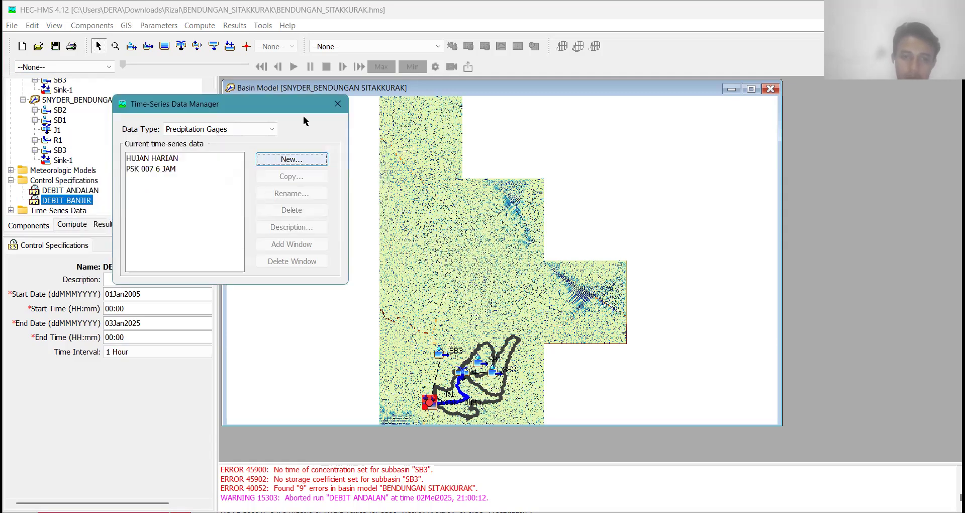
left_click(338, 106)
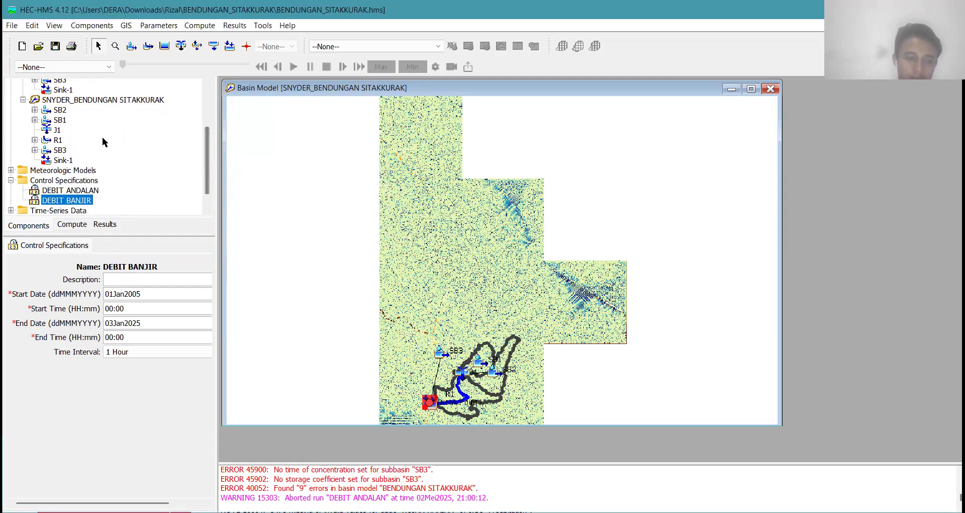
Set the time interval of the PSK 007 6 JAM precipitation gage to 1 Hour.
scroll(107, 186, "down", 1)
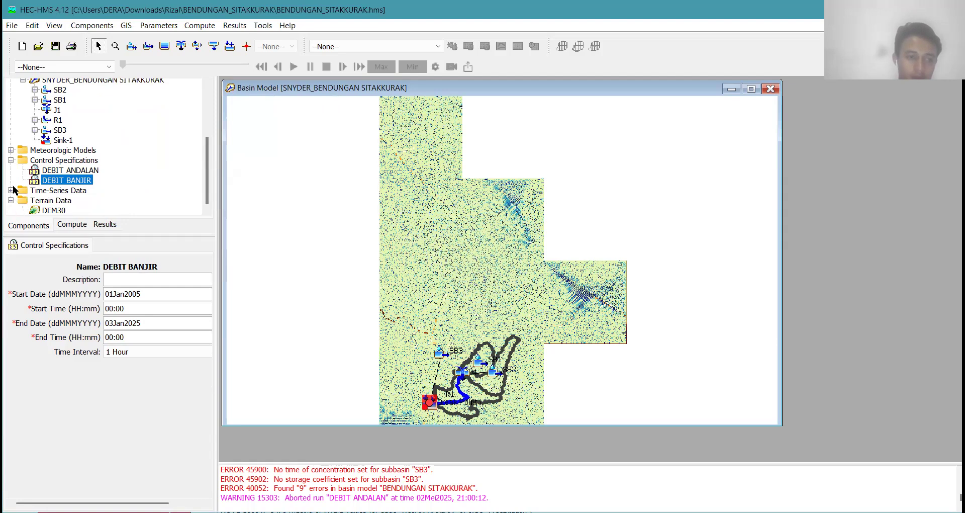
left_click(10, 160)
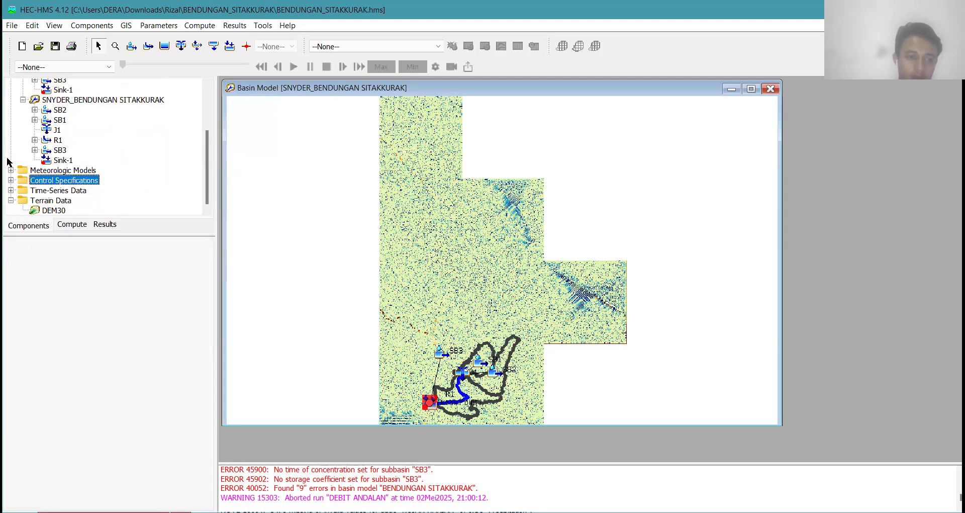
left_click(11, 190)
scroll(65, 163, "down", 1)
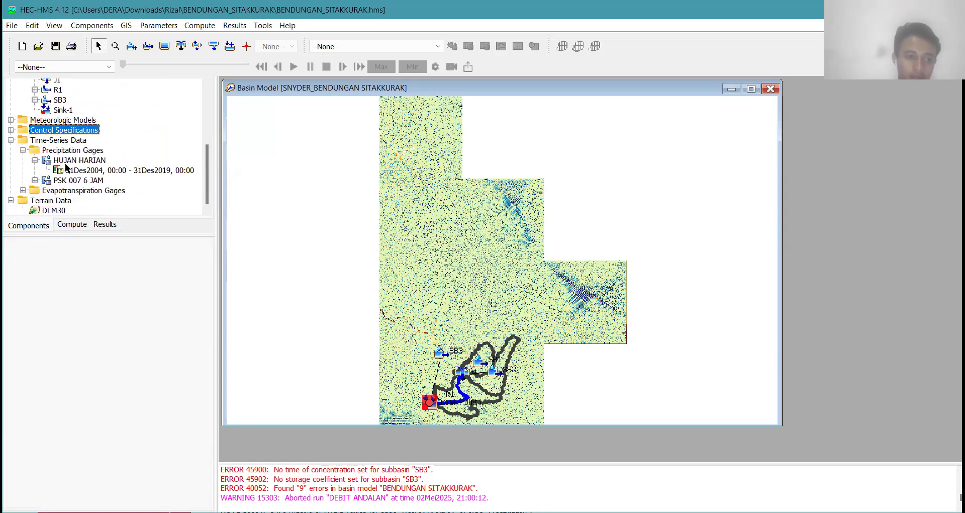
left_click(52, 181)
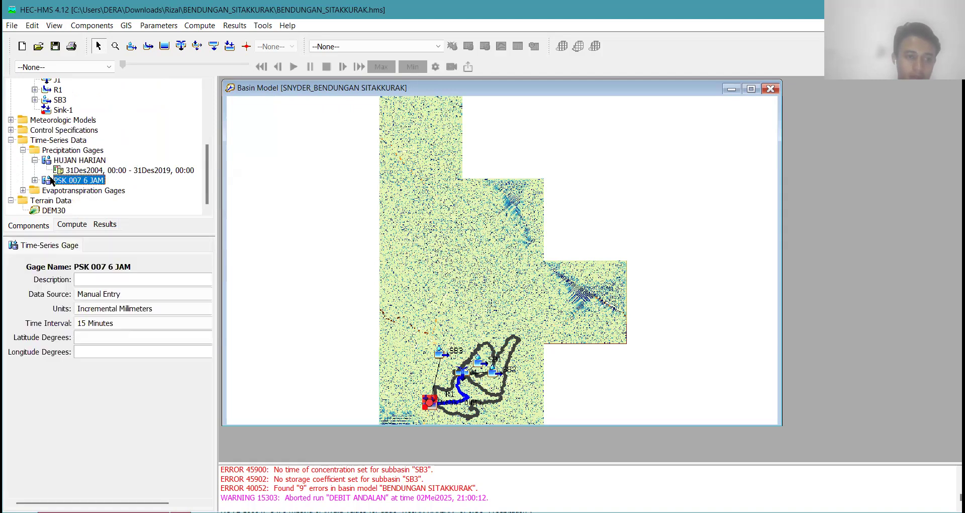
left_click(108, 323)
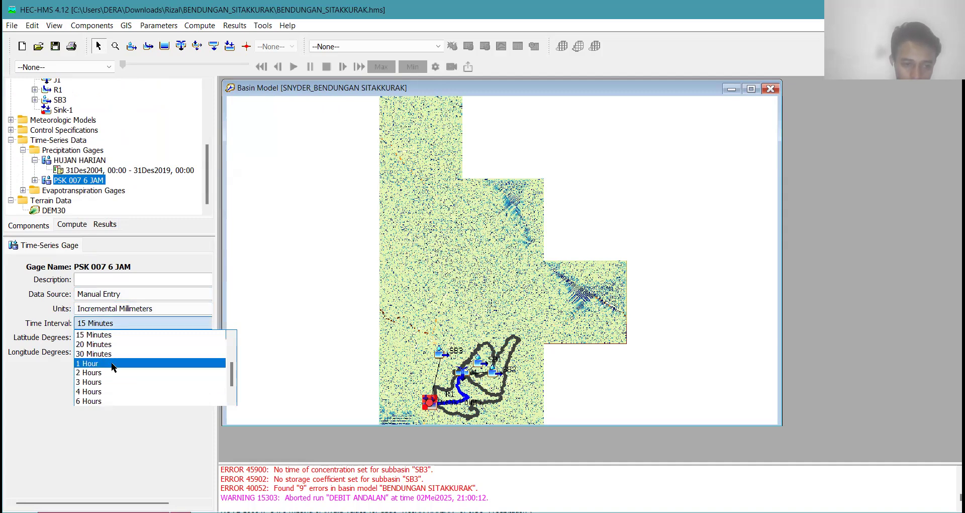
left_click(111, 362)
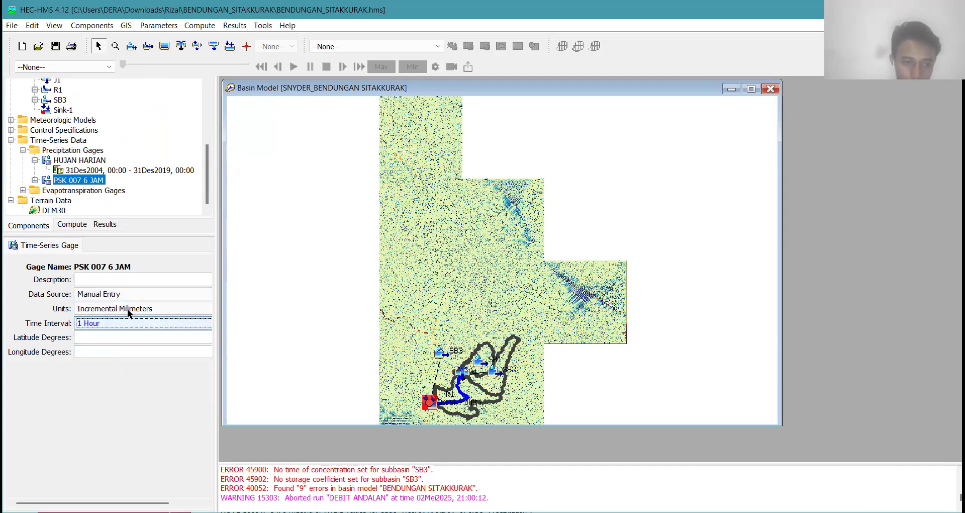
Open the time window of the PSK 007 6 JAM gage and set its start date to 01Jan2025.
double_click(78, 181)
left_click(79, 189)
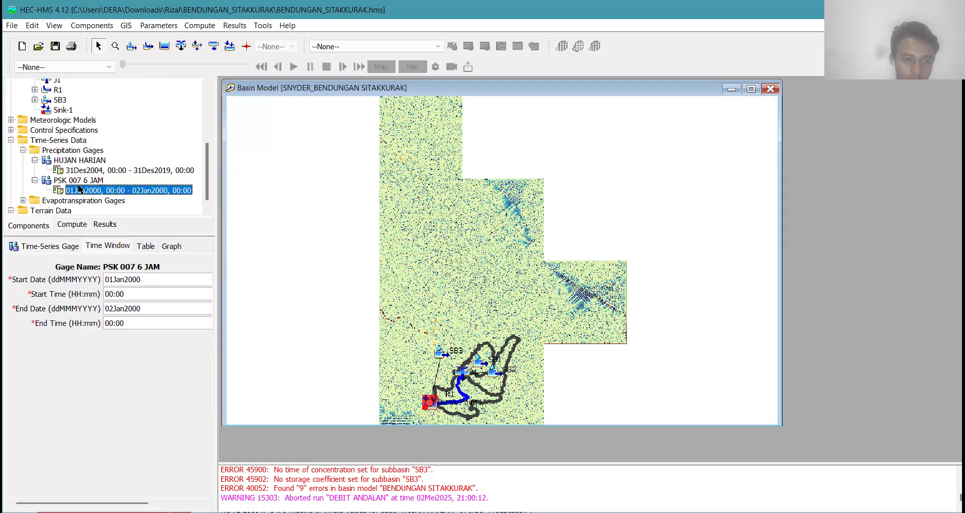
left_click(142, 283)
key("BackSpace")
key("BackSpace")
type("25")
Set the end date of the PSK 007 6 JAM gage's time window to 01Jan2005.
left_click(150, 311)
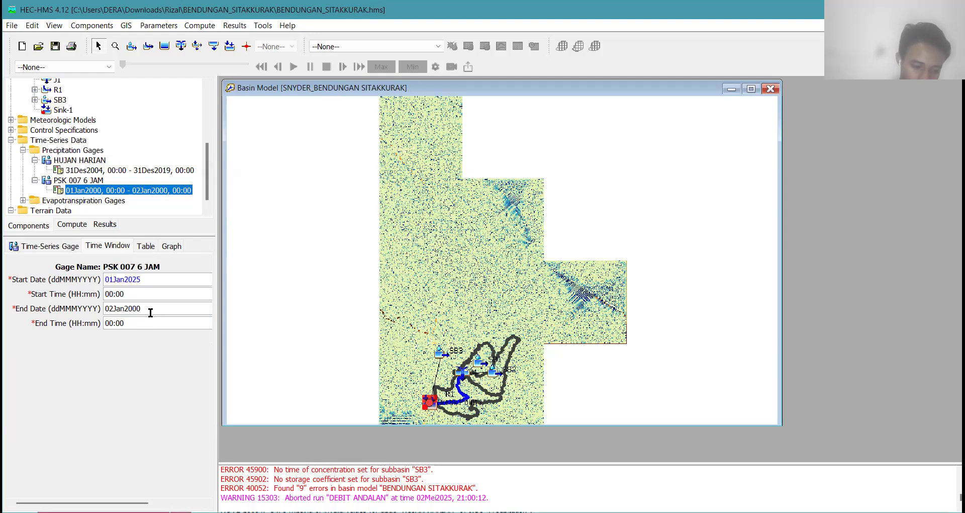
key("BackSpace")
type("1")
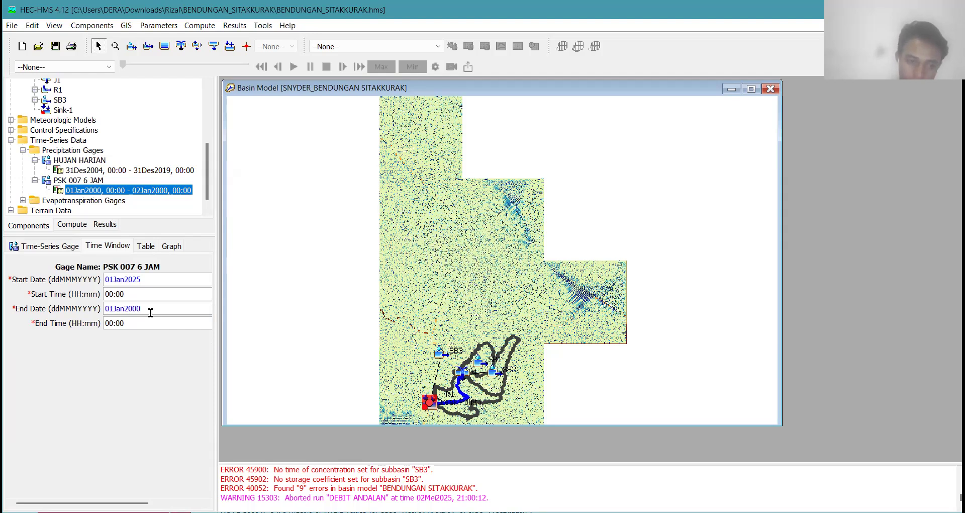
key("Right")
key("Right")
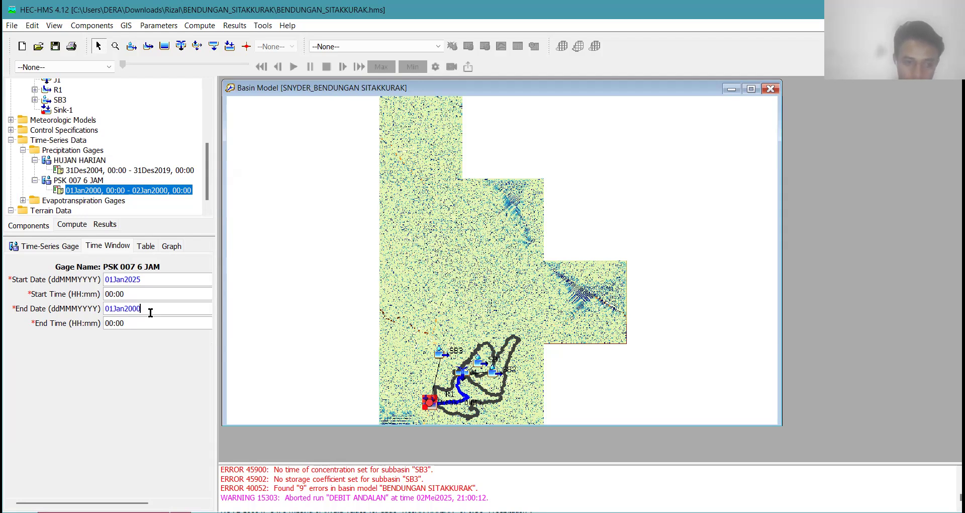
key("BackSpace")
key("BackSpace")
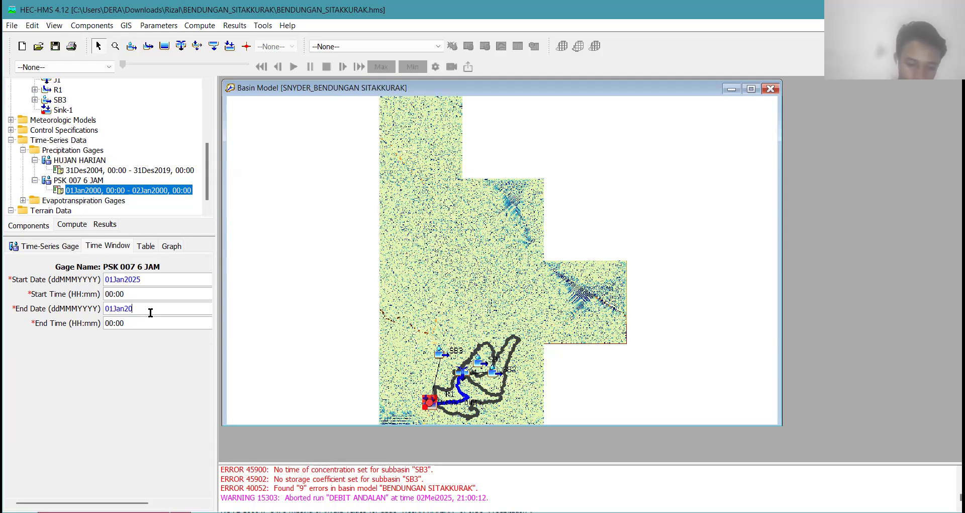
type("02")
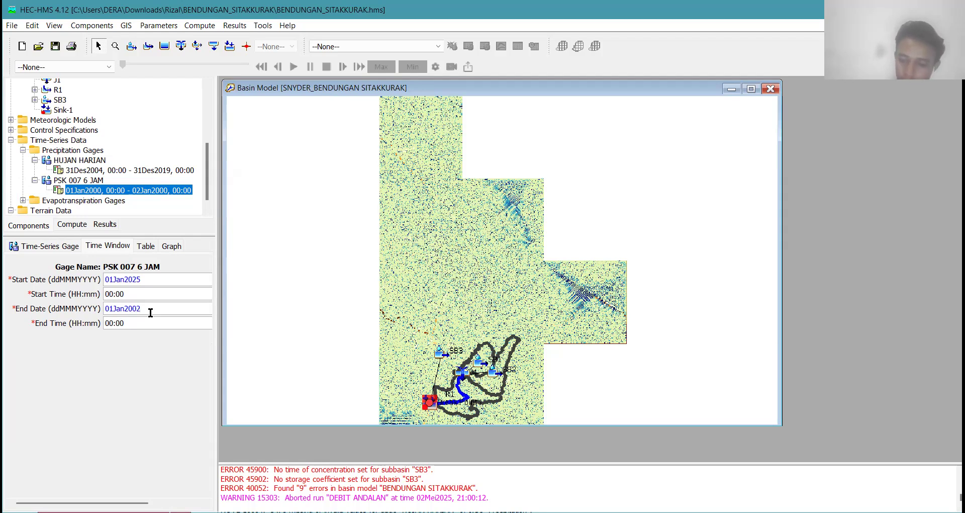
key("BackSpace")
type("5")
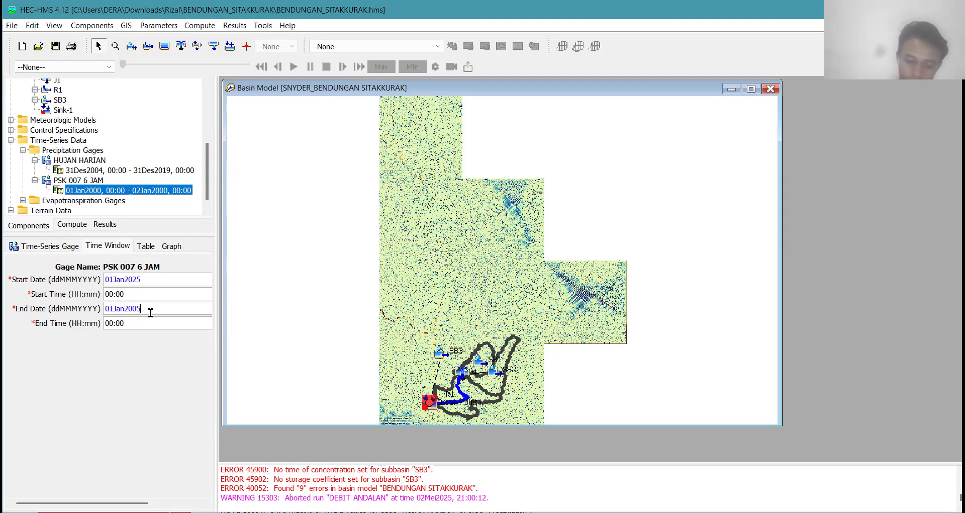
Set the start date of the PSK 007 6 JAM gage's time window to 01Jan2005 and save the project.
left_click(156, 279)
key("BackSpace")
key("BackSpace")
type("05")
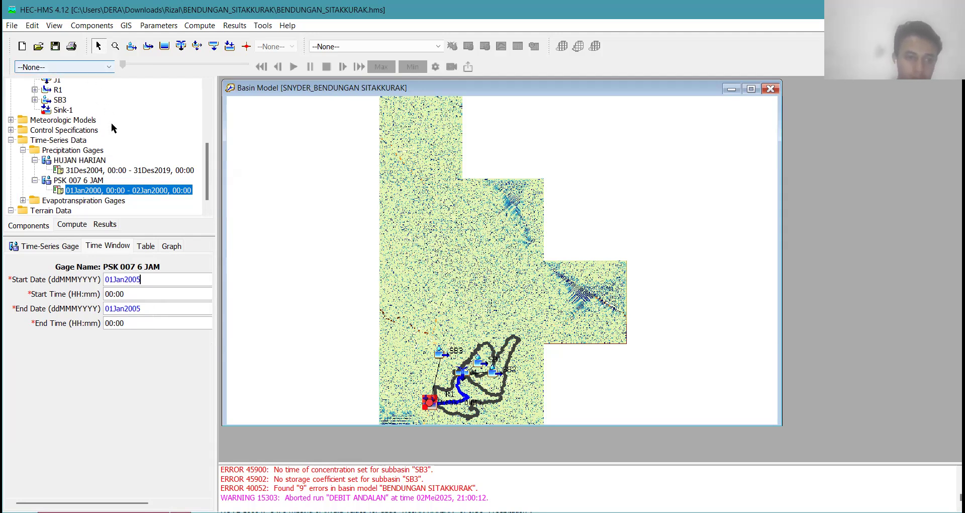
left_click(52, 47)
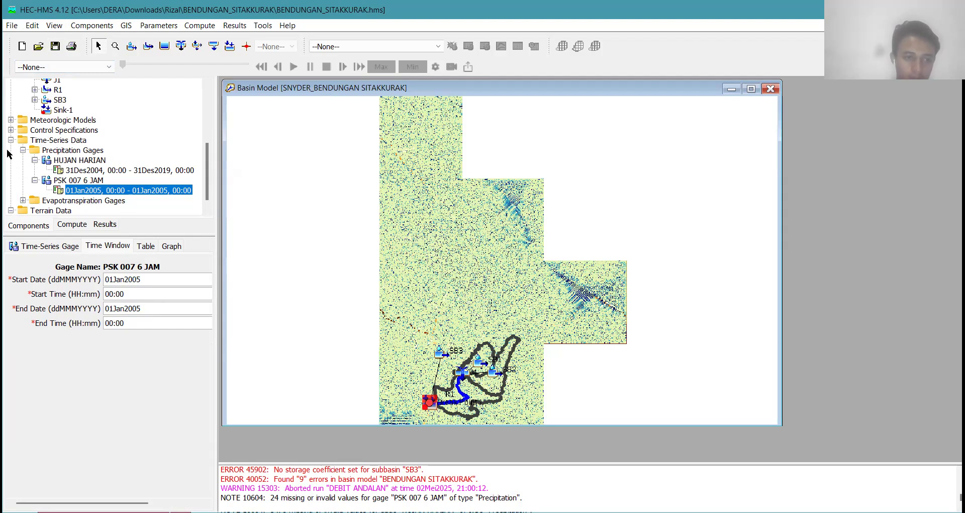
Set the end date of the DEBIT BANJIR control specification to 03Jan2005.
scroll(13, 132, "up", 5)
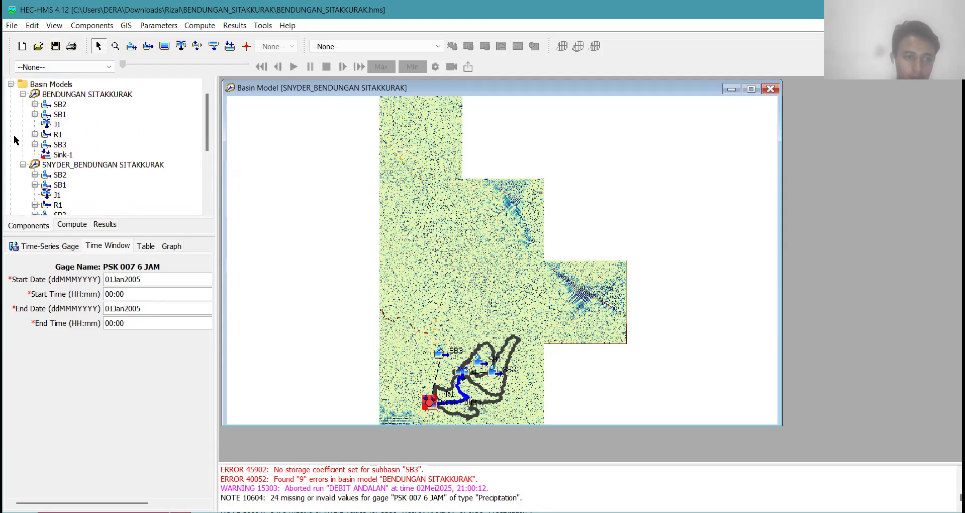
scroll(14, 136, "down", 5)
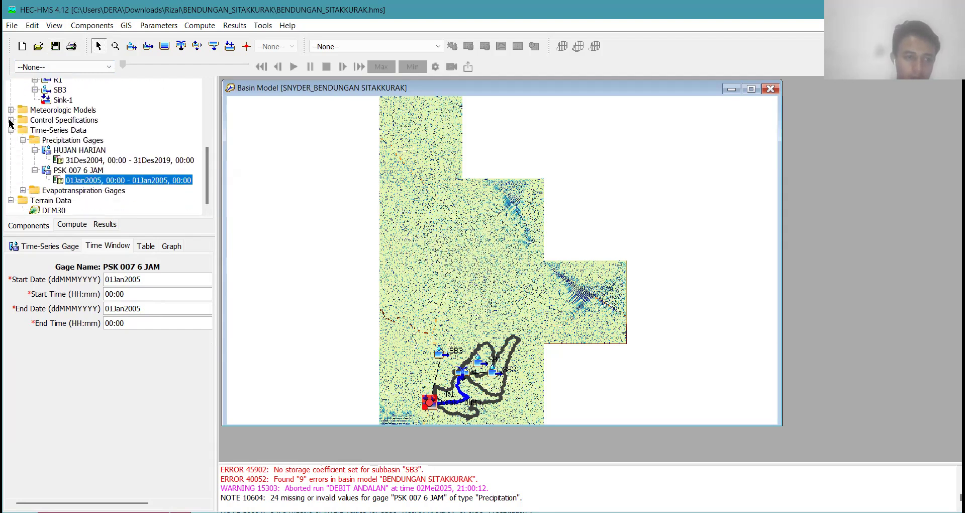
left_click(10, 120)
left_click(67, 140)
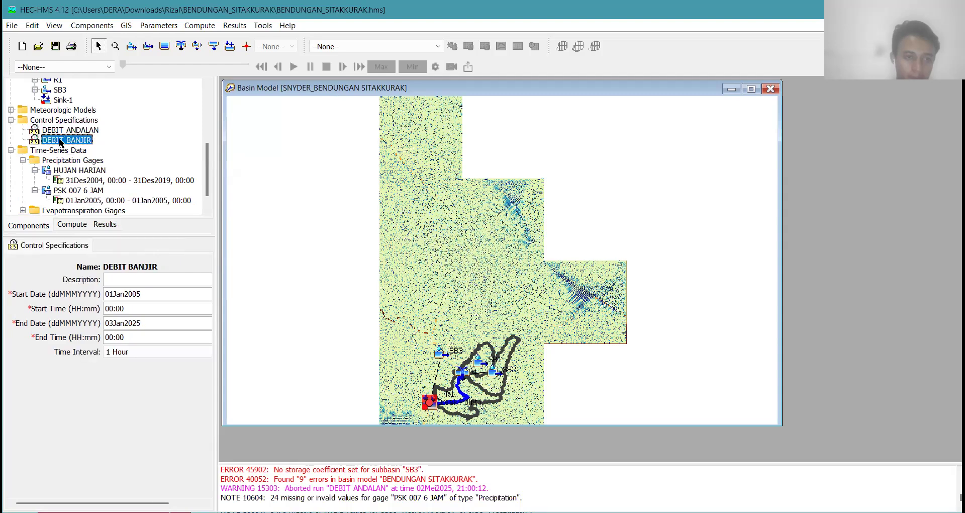
left_click(66, 122)
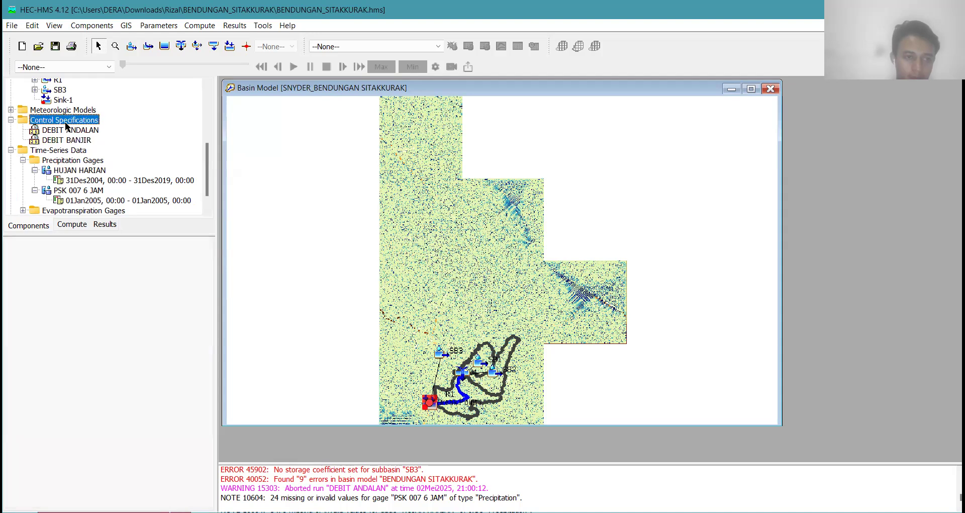
left_click(65, 137)
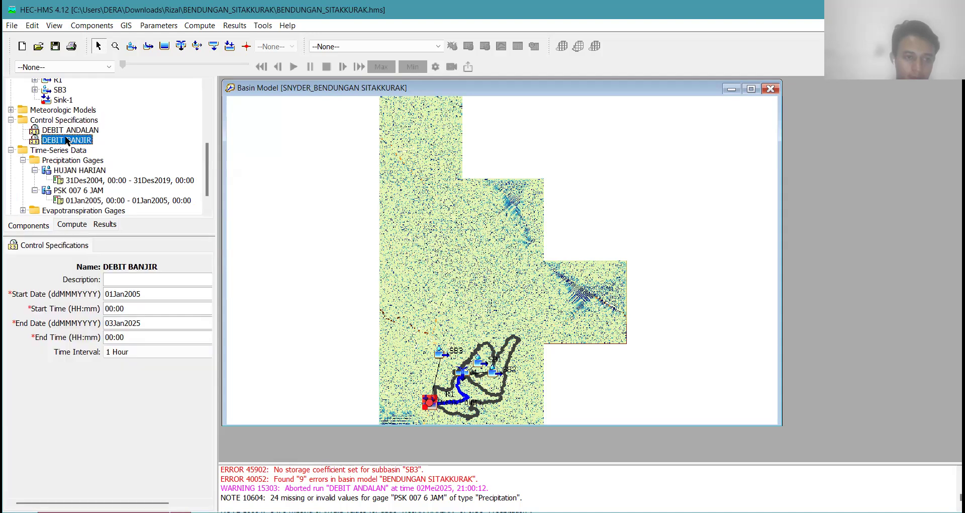
left_click(132, 322)
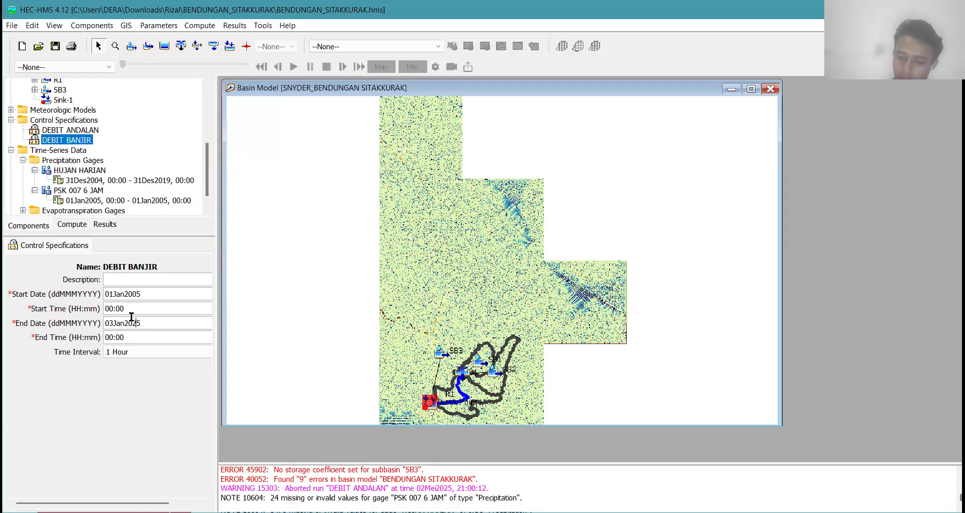
key("Left")
key("BackSpace")
type("0")
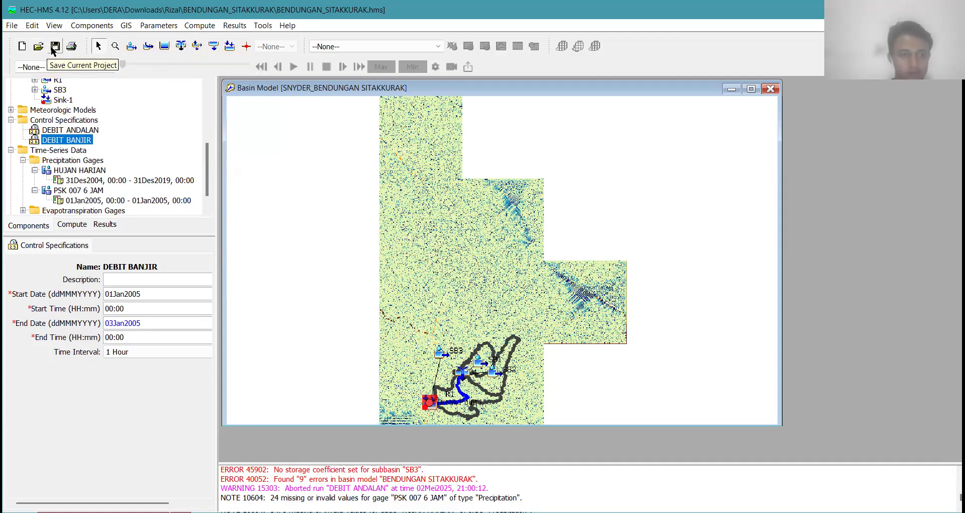
Check the time window and the hourly precipitation table of the PSK 007 6 JAM gage.
left_click(83, 181)
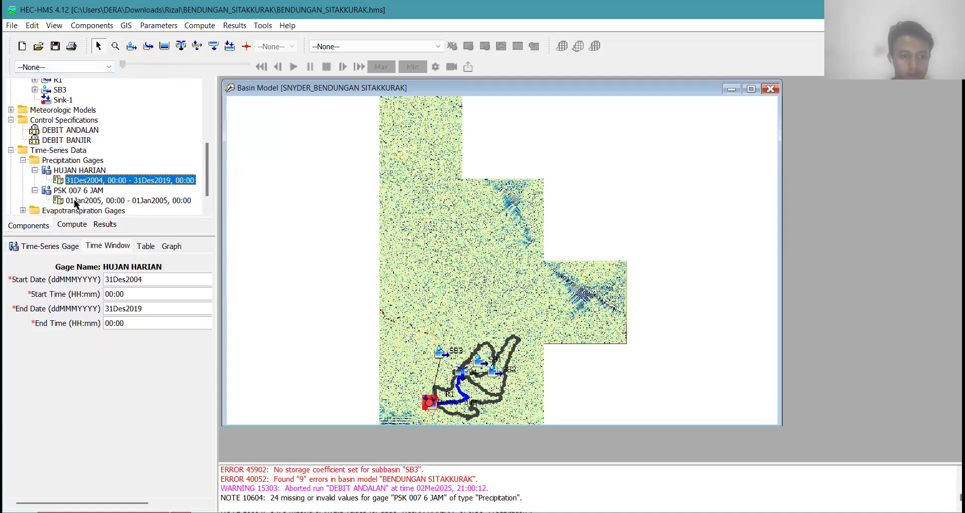
left_click(77, 200)
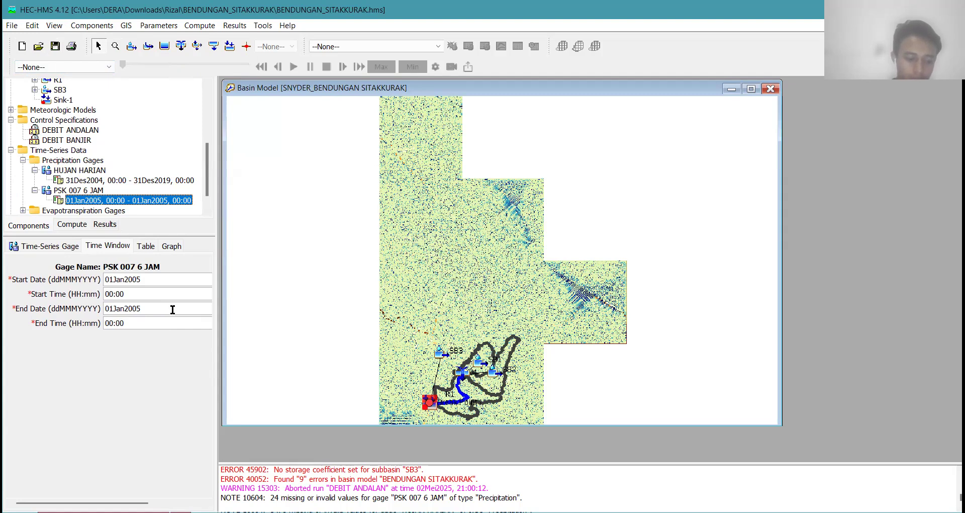
left_click(147, 246)
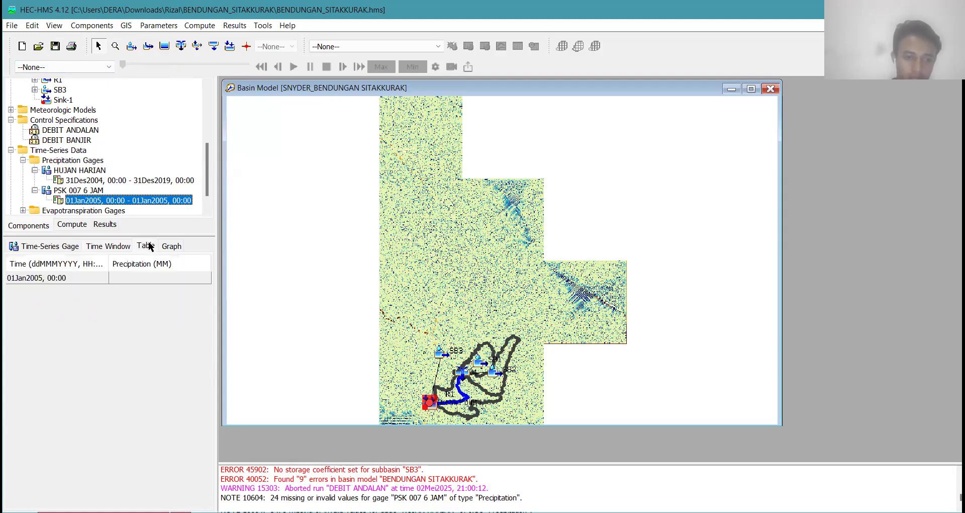
left_click(167, 278)
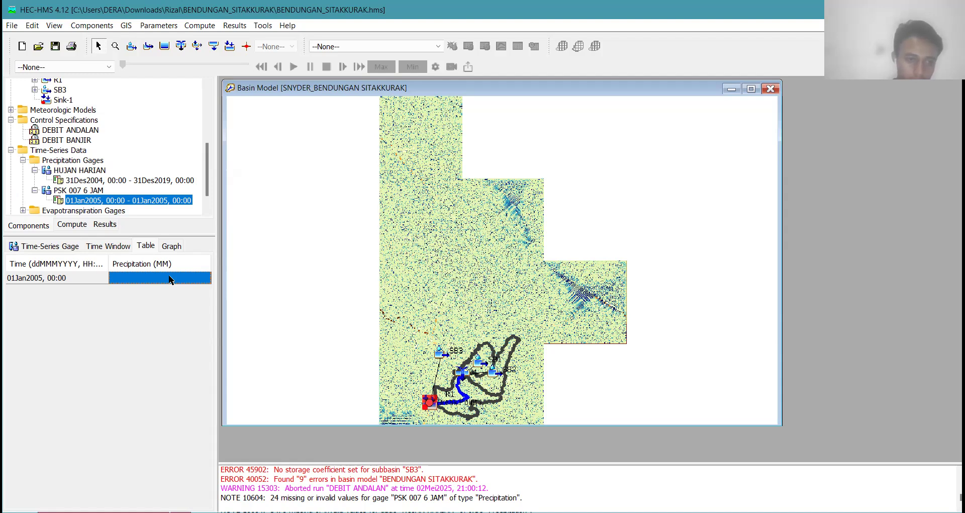
left_click(143, 246)
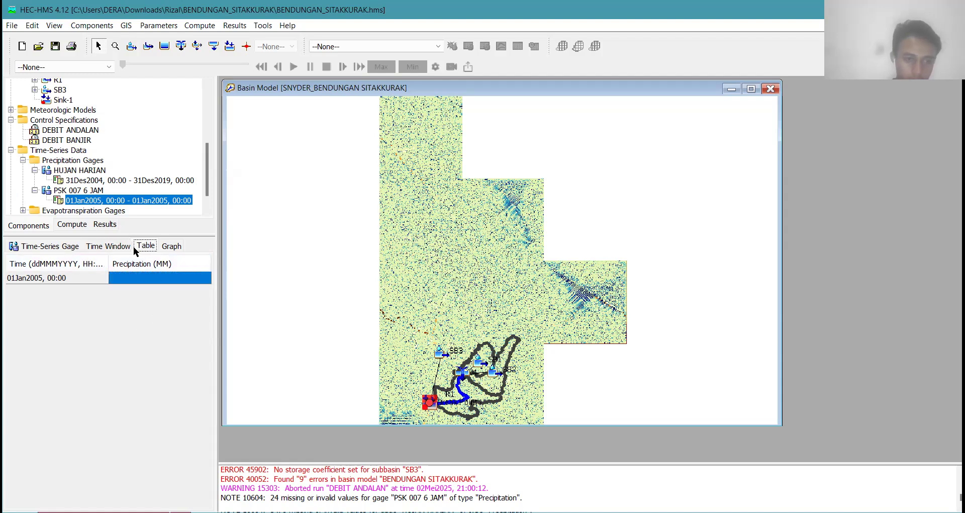
Set the end time of the DEBIT BANJIR control specification to 06:00.
left_click(65, 140)
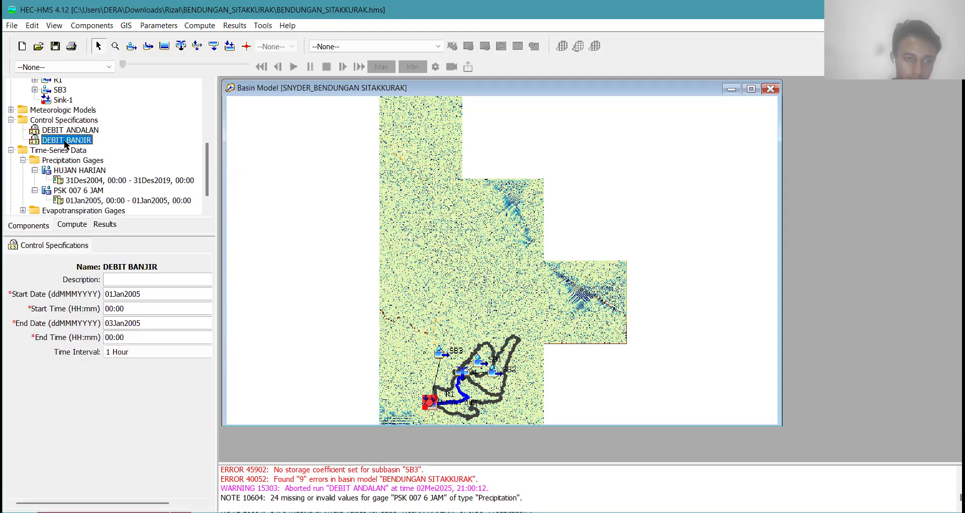
left_click(133, 324)
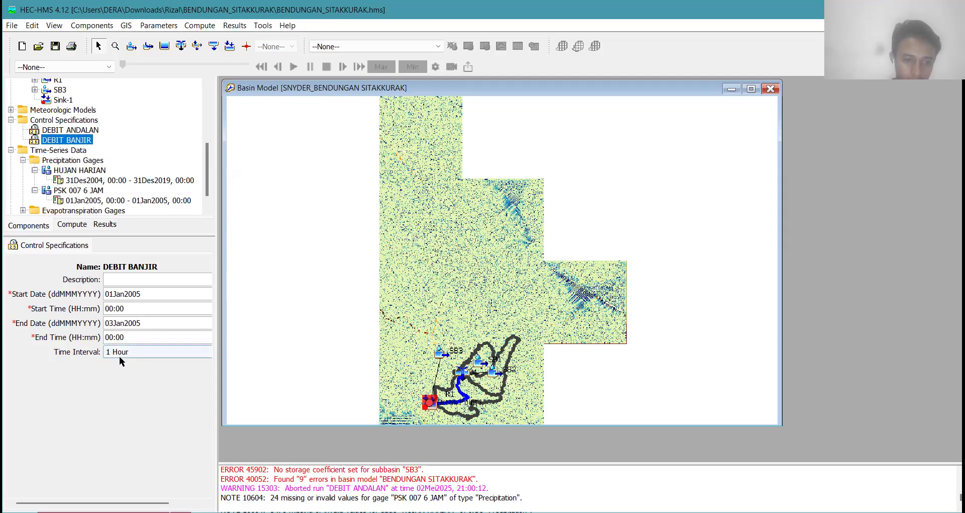
left_click(114, 336)
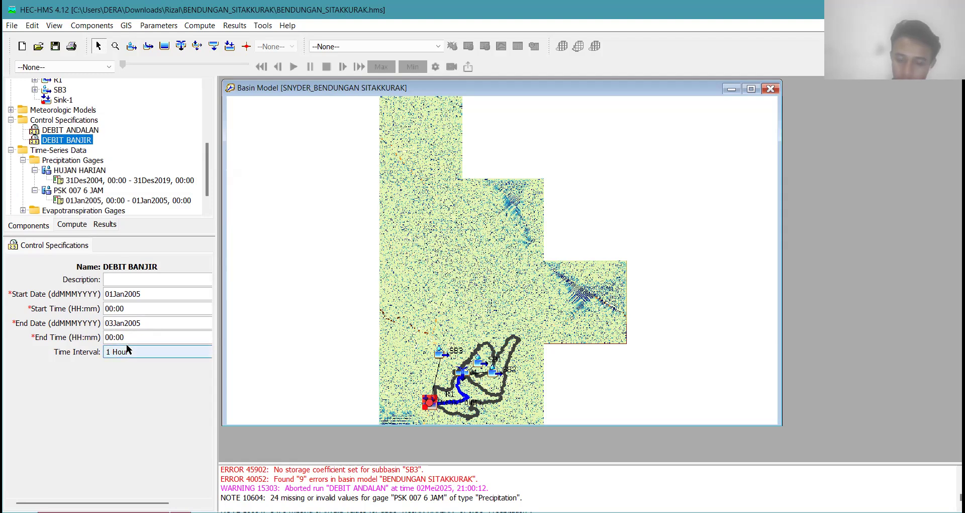
key("BackSpace")
type("6")
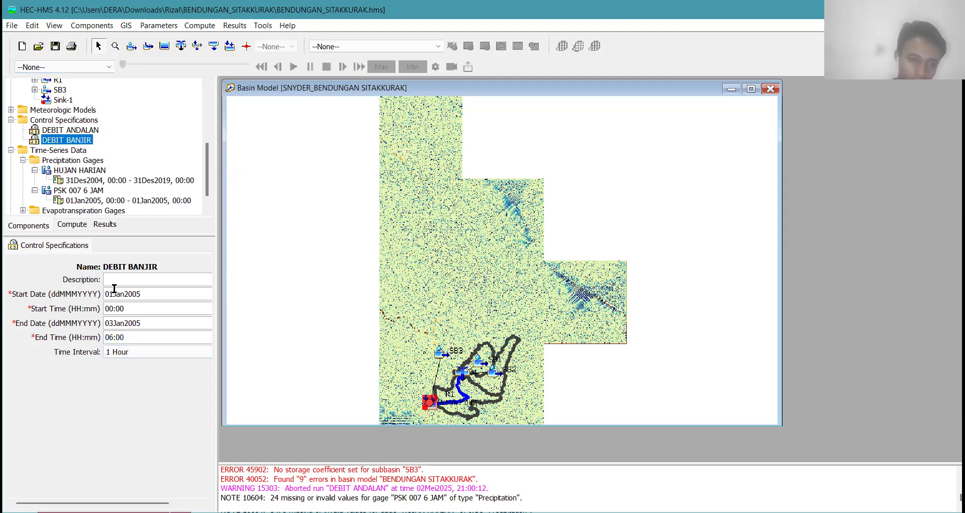
Set the end time of the PSK 007 6 JAM gage's time window to 06:00 and save the project.
left_click(110, 201)
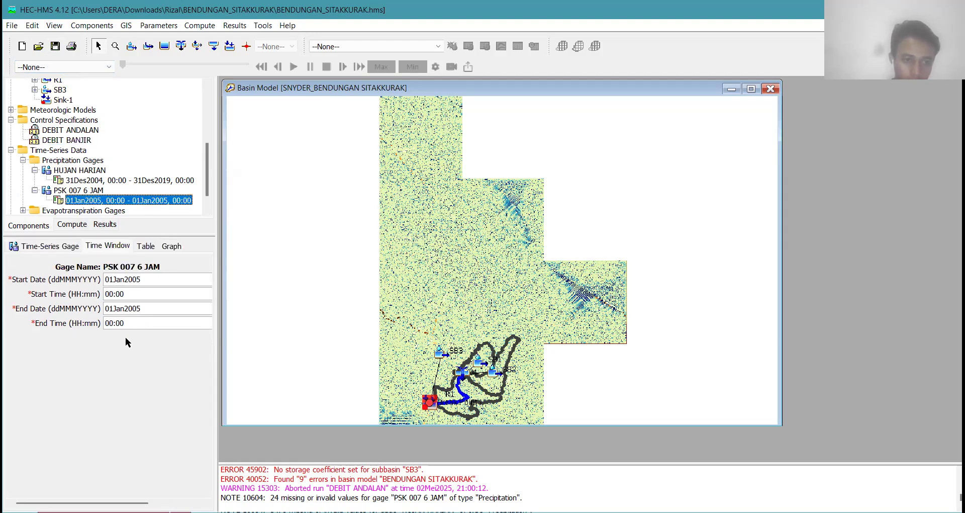
left_click(113, 322)
key("BackSpace")
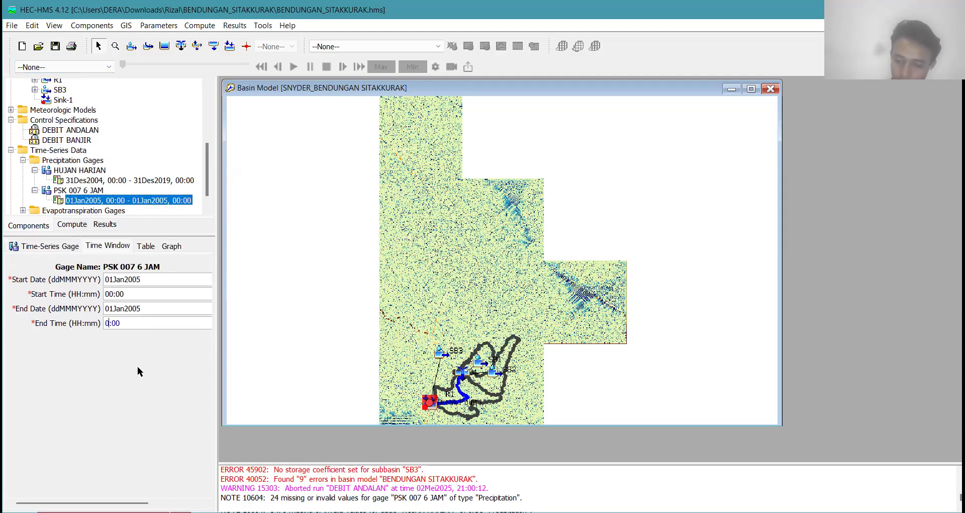
type("6")
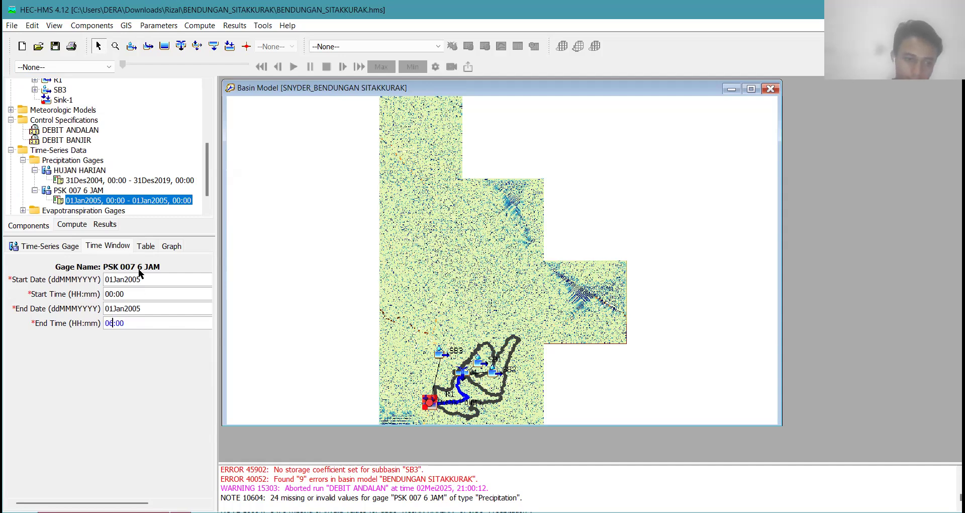
left_click(55, 47)
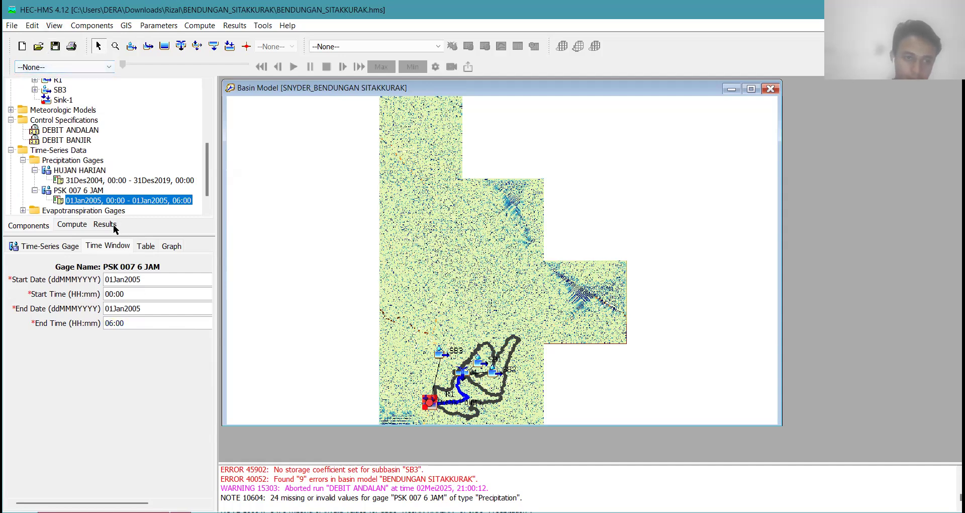
Open the PSK 007 6 JAM gage's precipitation table and select all precipitation cells from 00:00 to 06:00.
scroll(114, 210, "down", 1)
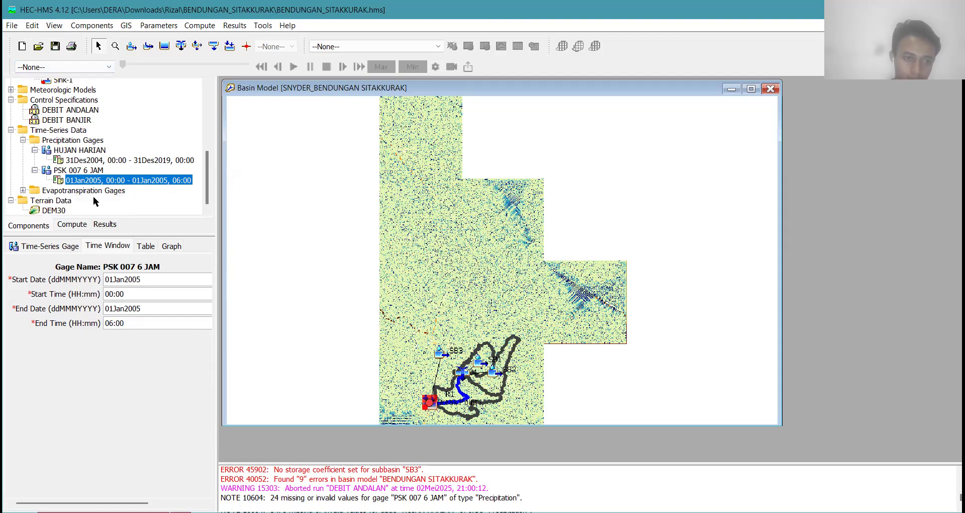
left_click(151, 247)
left_click(172, 280)
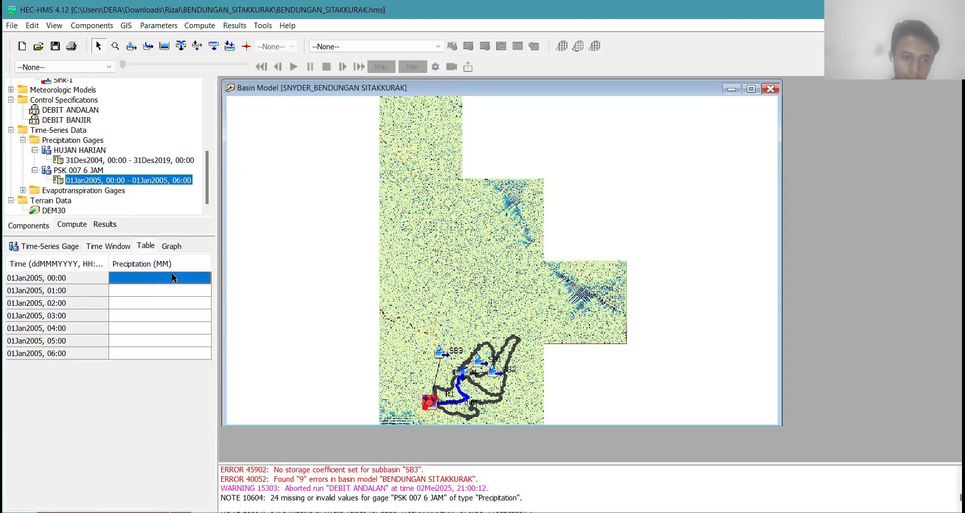
left_click_drag(171, 279, 179, 356)
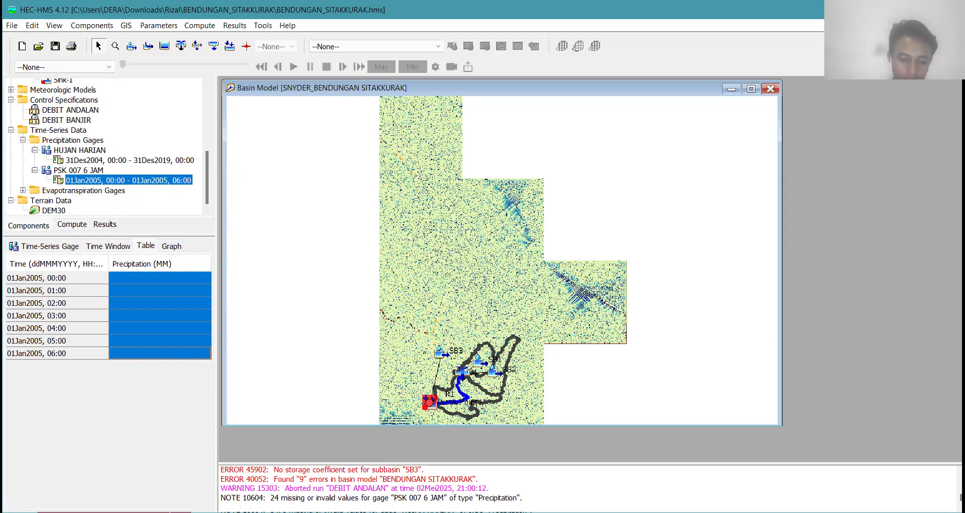
Try to fill the PSK 007 6 JAM gage's precipitation cells with data from the other window.
key("alt+Tab")
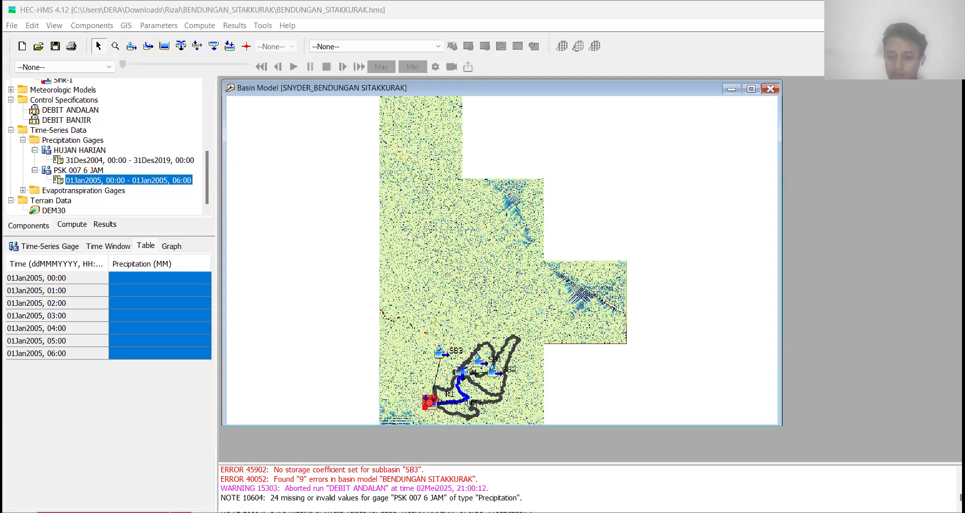
right_click(176, 280)
left_click(211, 303)
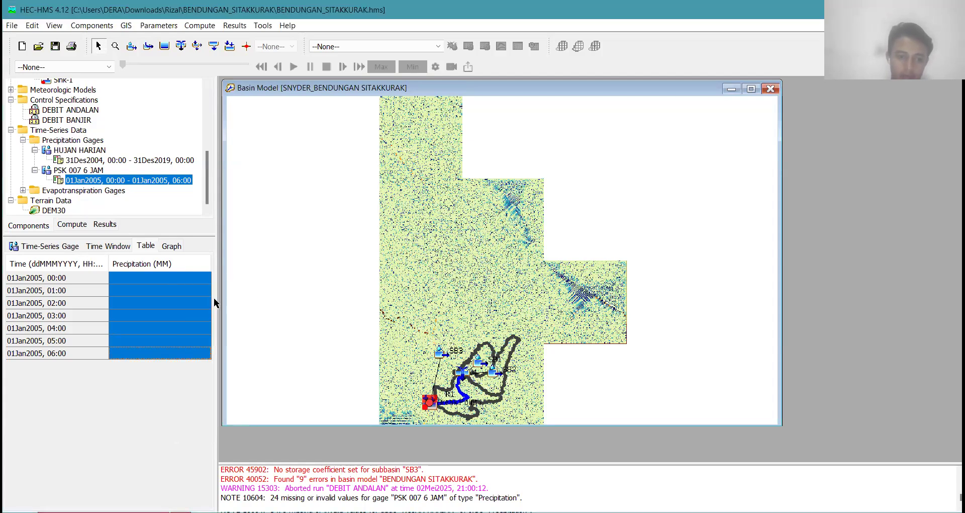
left_click(145, 304)
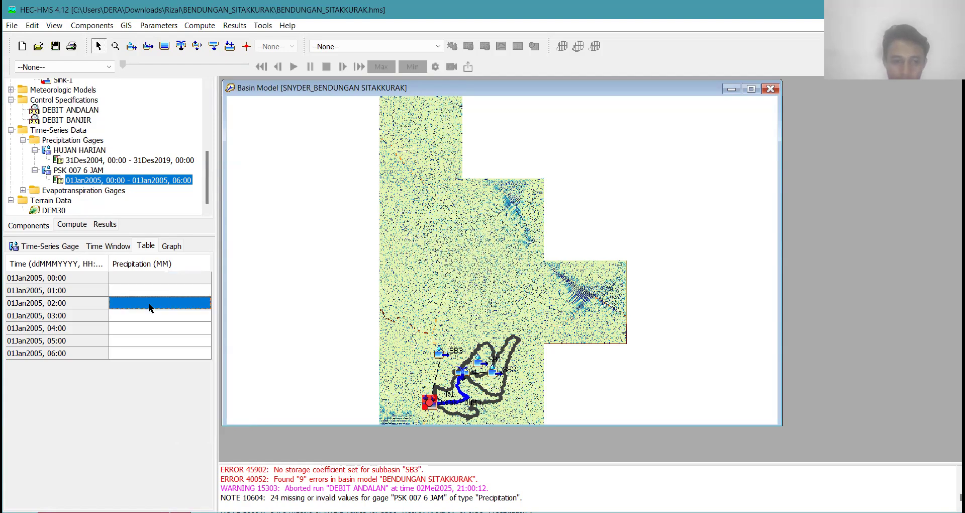
left_click(175, 278)
key("ctrl+a")
left_click(196, 327)
left_click(190, 273)
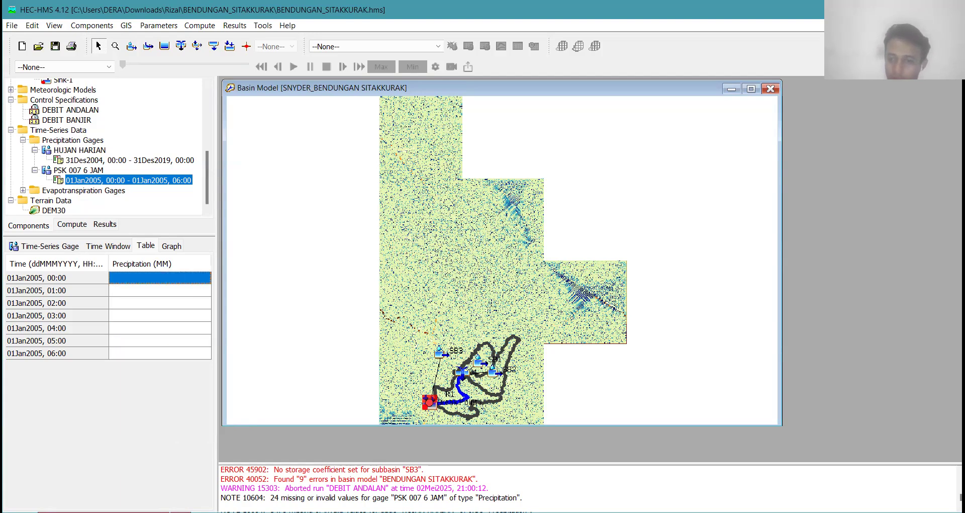
Paste 675 for 01:00 and 0 for 02:00 to 06:00 into the gage's precipitation table and check the graph.
key("alt+Tab")
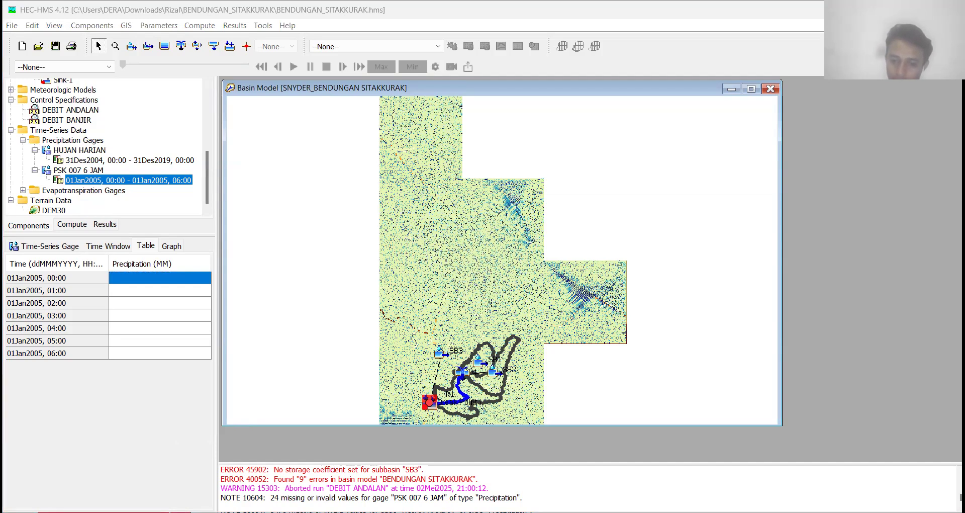
key("alt+Tab")
key("ctrl+v")
left_click(172, 246)
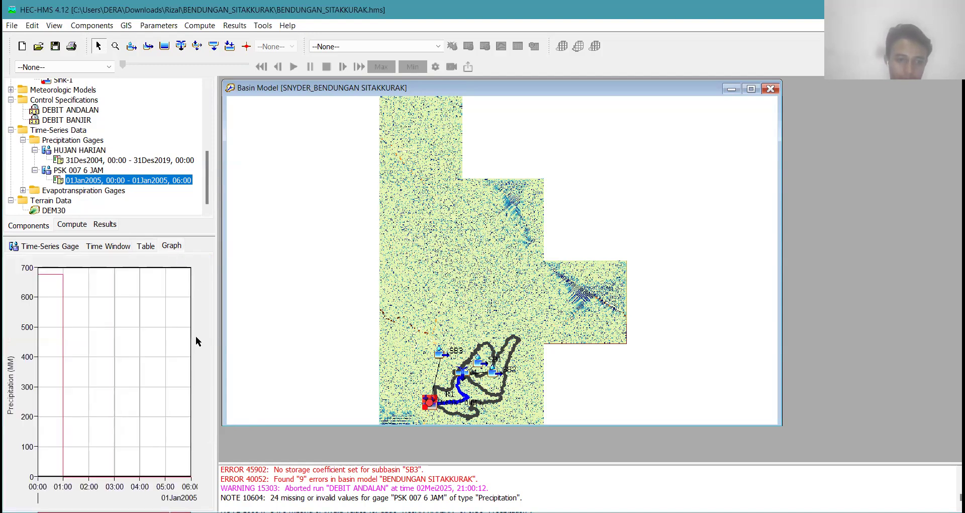
left_click(146, 246)
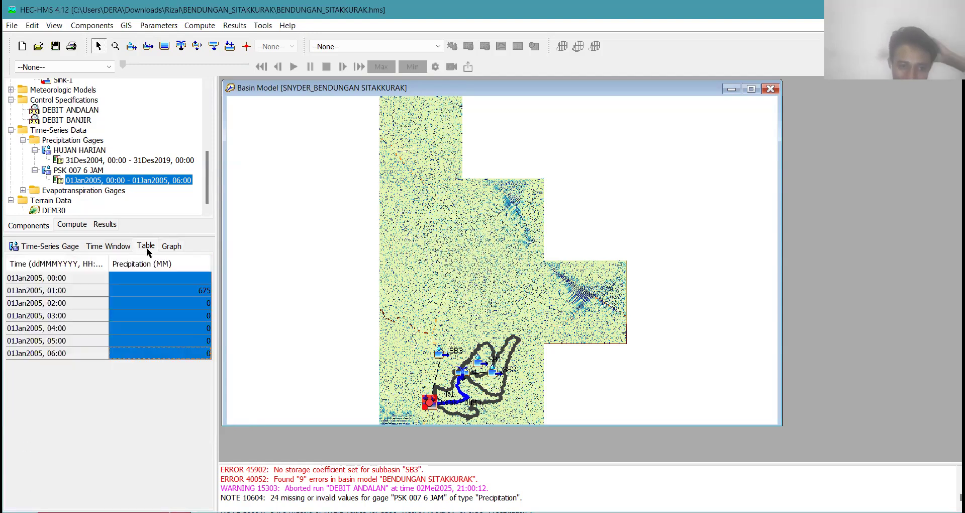
Replace the precipitation values from 01:00 onward with the copied series 0, 0.0675, 0.1003, 0.5503, 0.143, 0.0798 and 0.059.
left_click(191, 290)
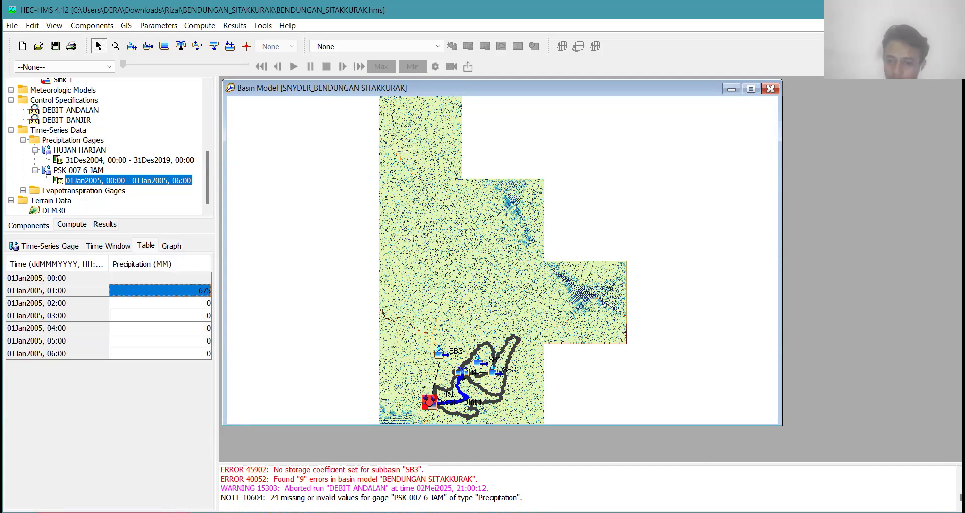
key("alt+Tab")
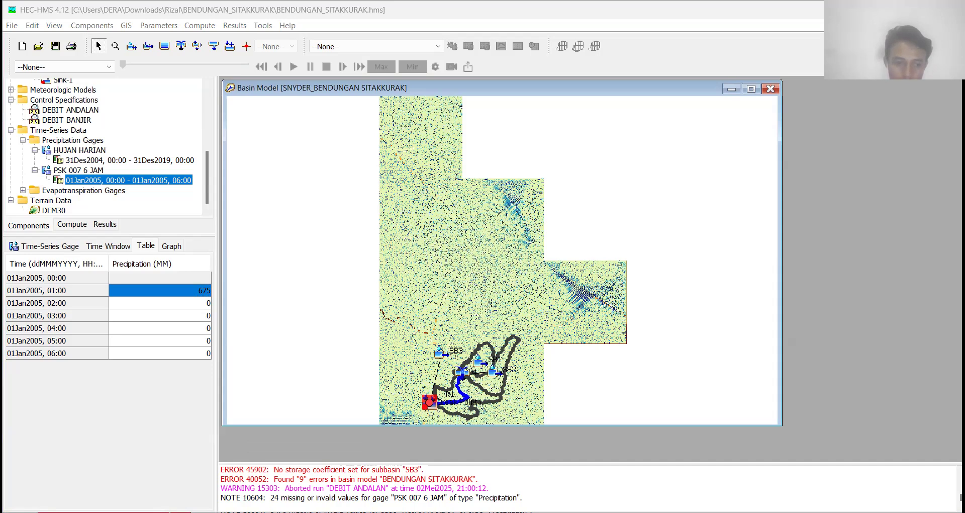
left_click(157, 301)
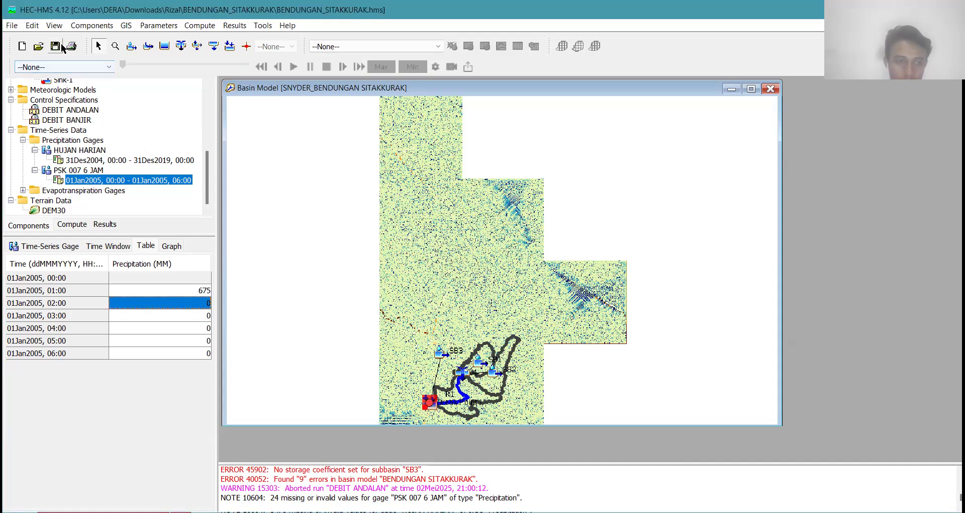
left_click_drag(184, 290, 190, 356)
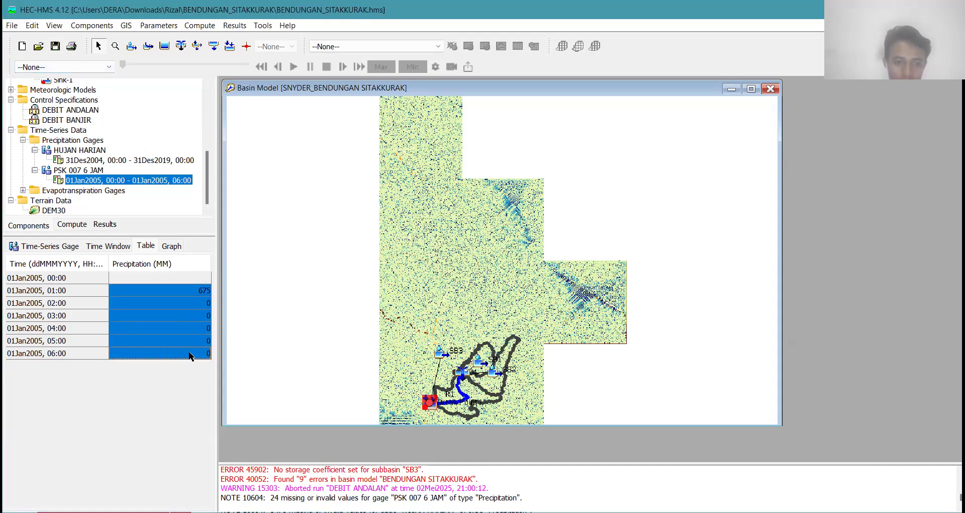
key("ctrl+v")
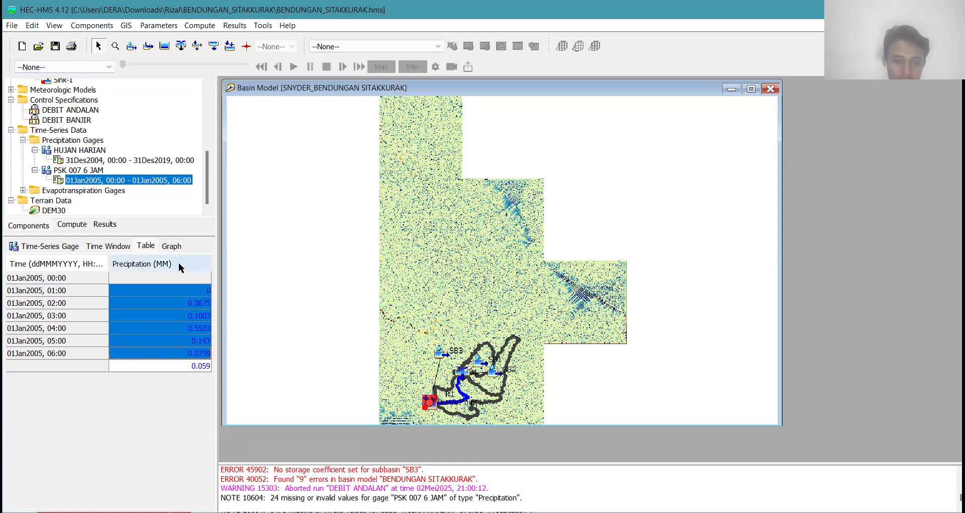
Check the PSK 007 6 JAM gage's precipitation graph and return to its table of hourly values.
left_click(179, 247)
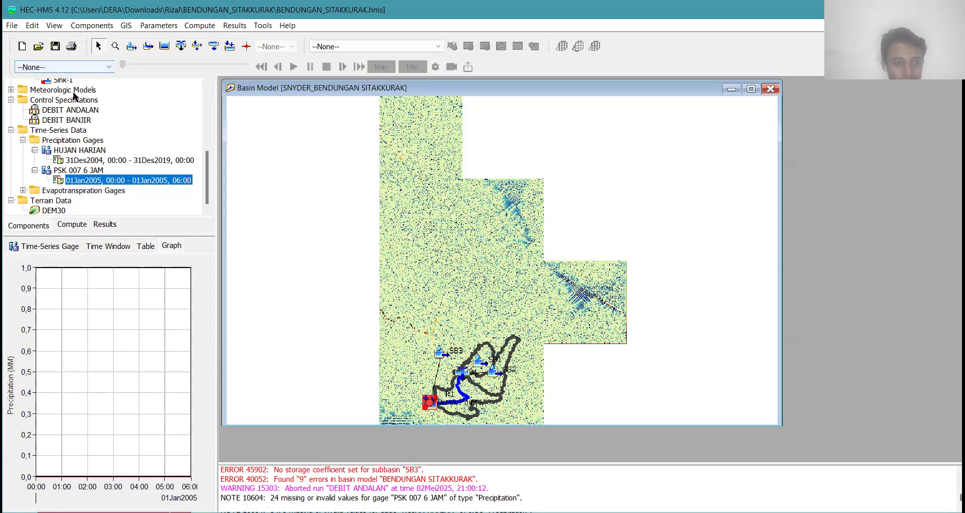
left_click(146, 246)
left_click(177, 304)
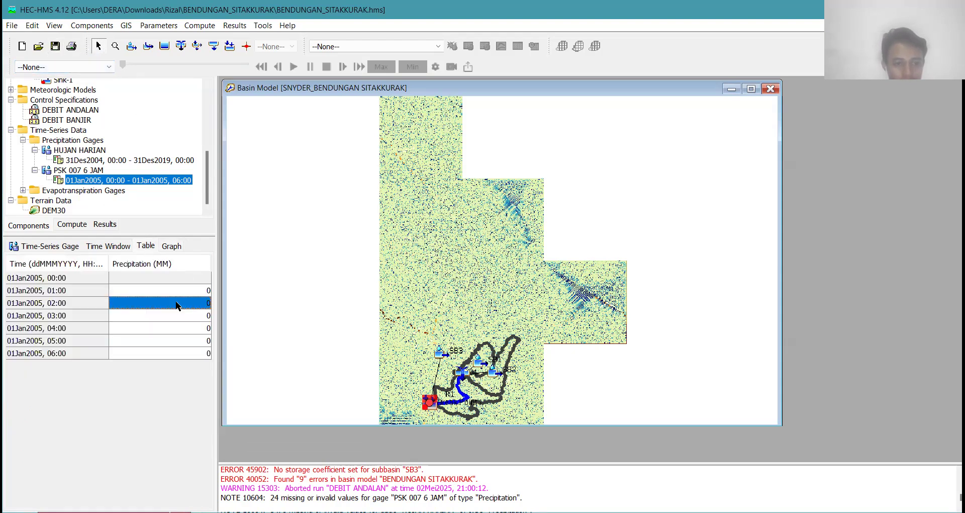
left_click_drag(181, 278, 183, 288)
left_click(176, 315)
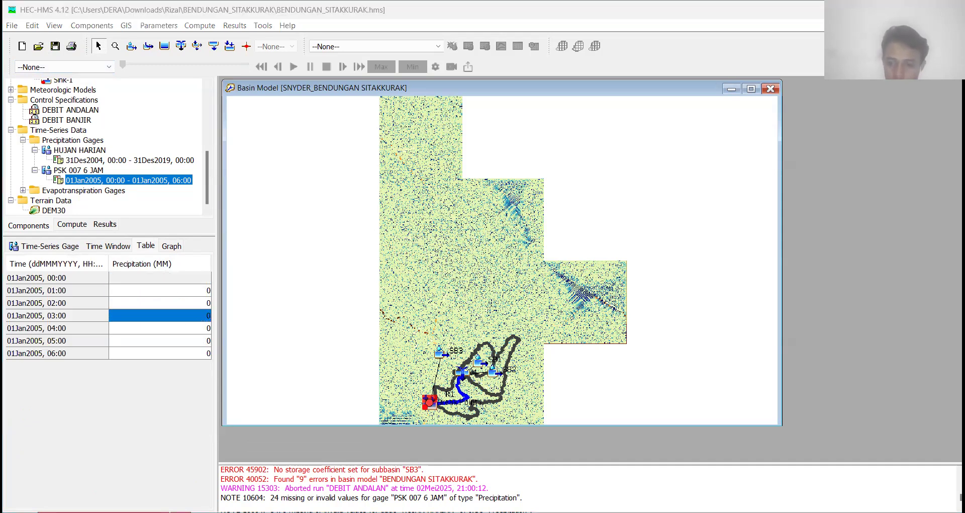
Paste 0.0675, 0.1003, 0.5503, 0.143, 0.0799 and 0.059 as the precipitation for 01:00 to 06:00 and check the graph.
left_click_drag(198, 271, 201, 363)
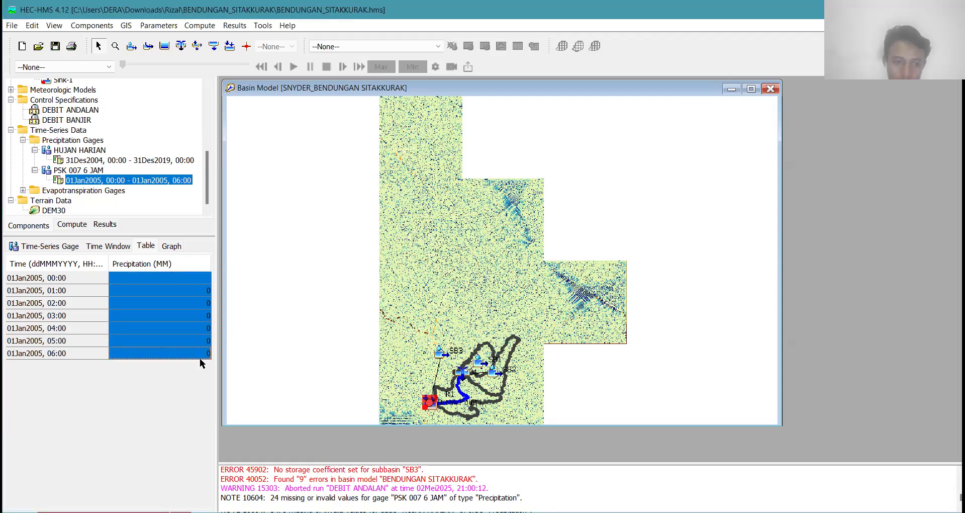
key("ctrl+v")
key("Up")
key("Up")
key("Up")
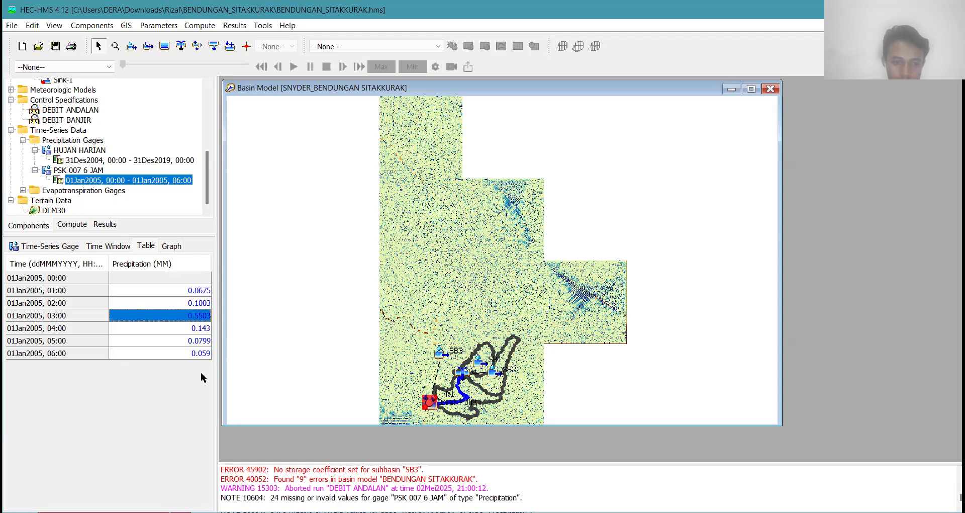
left_click(197, 278)
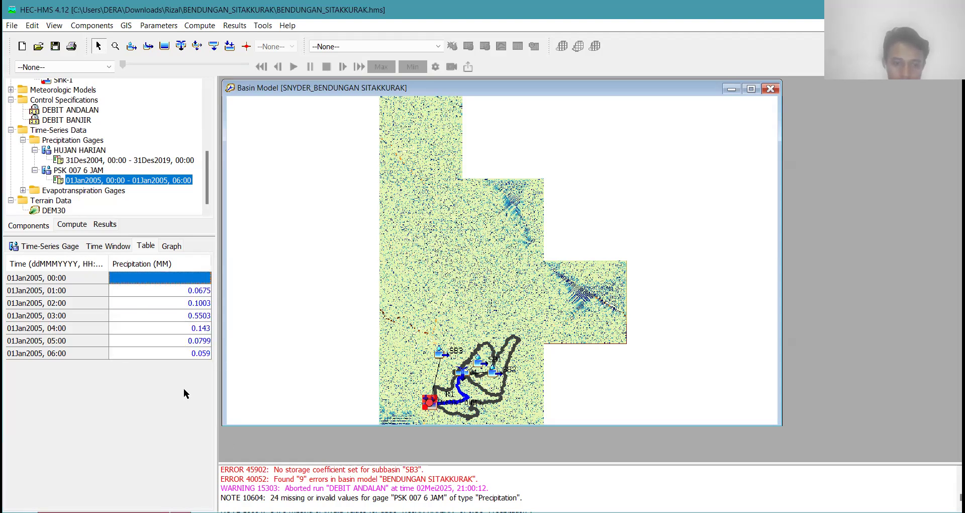
left_click(163, 246)
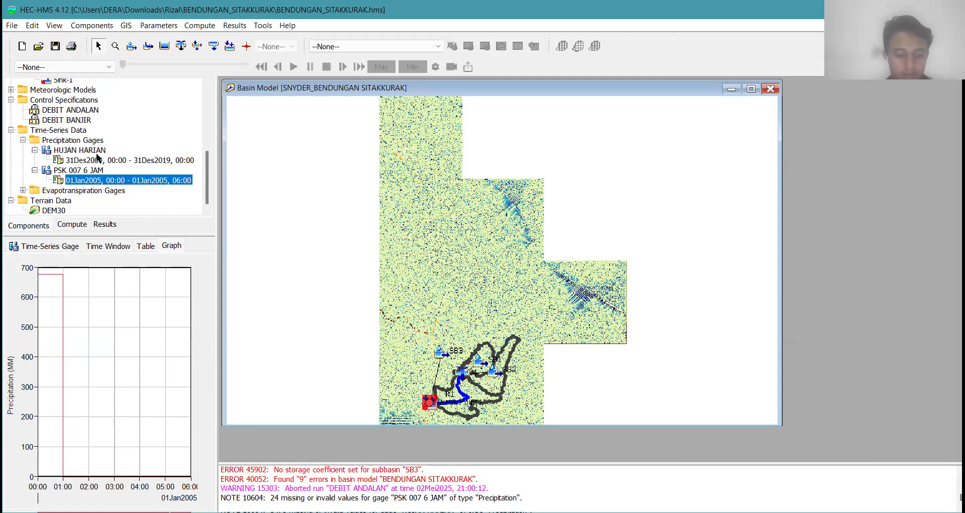
Create a new meteorologic model named TR2 THN and close the model manager.
left_click(77, 25)
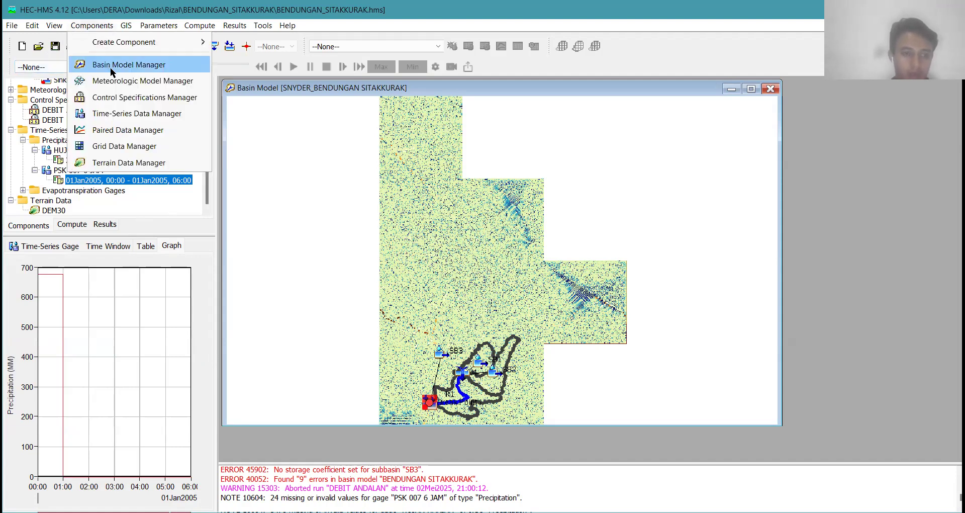
left_click(142, 82)
left_click(294, 140)
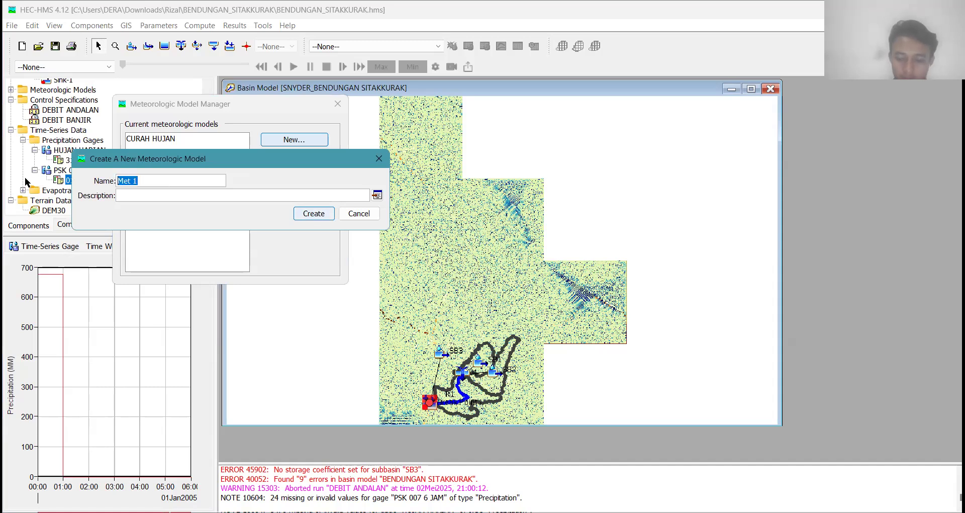
type("PSA")
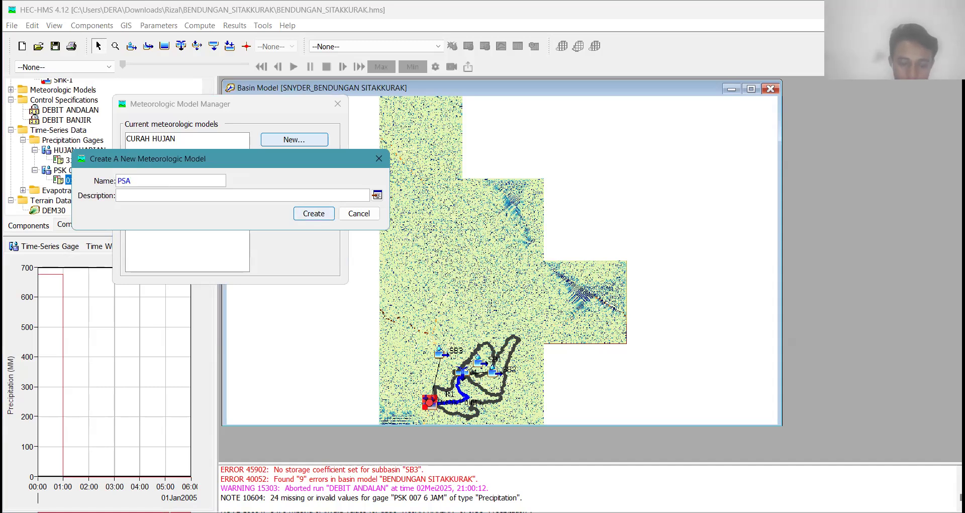
type(" 007")
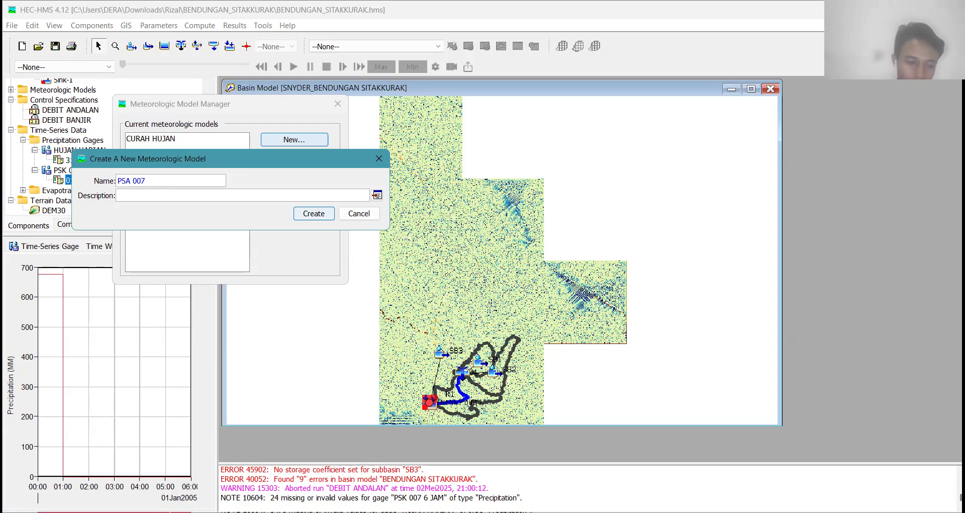
type(" 6 JAM")
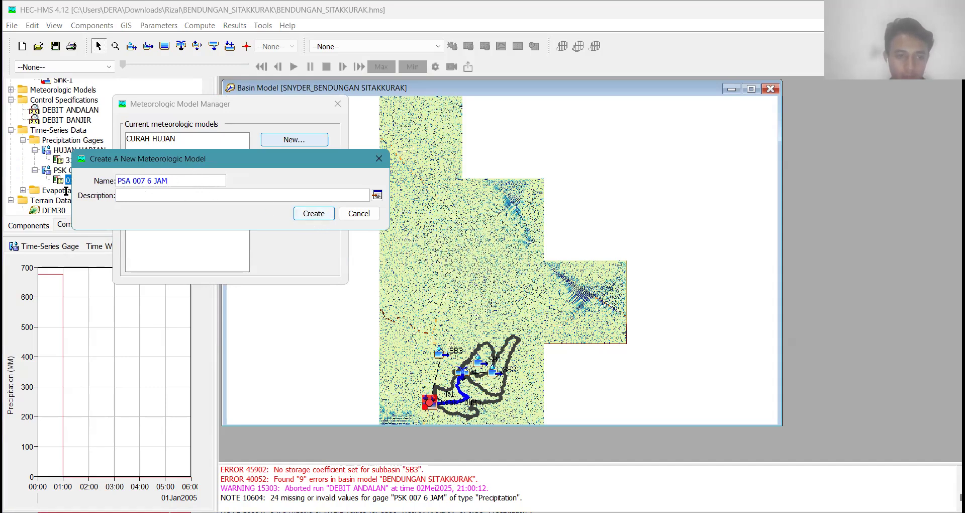
left_click_drag(167, 180, 118, 180)
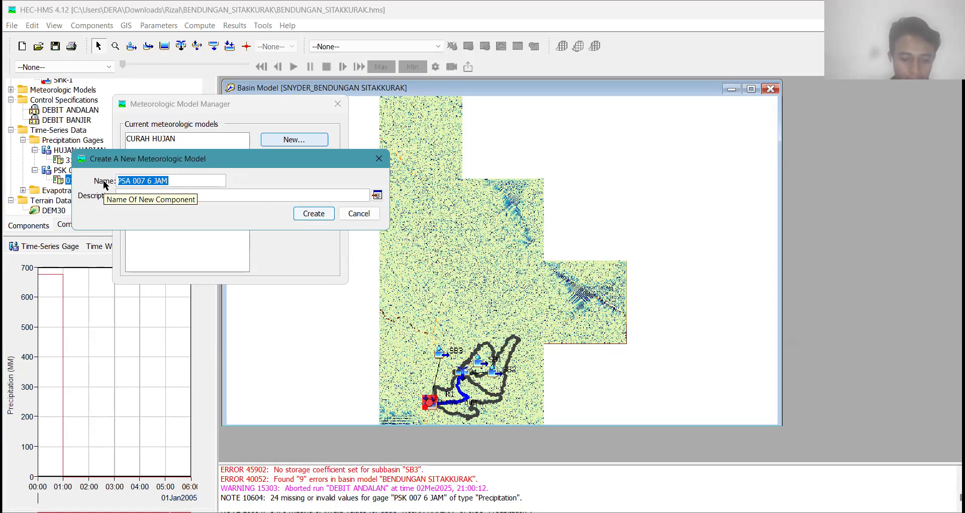
type("TR2")
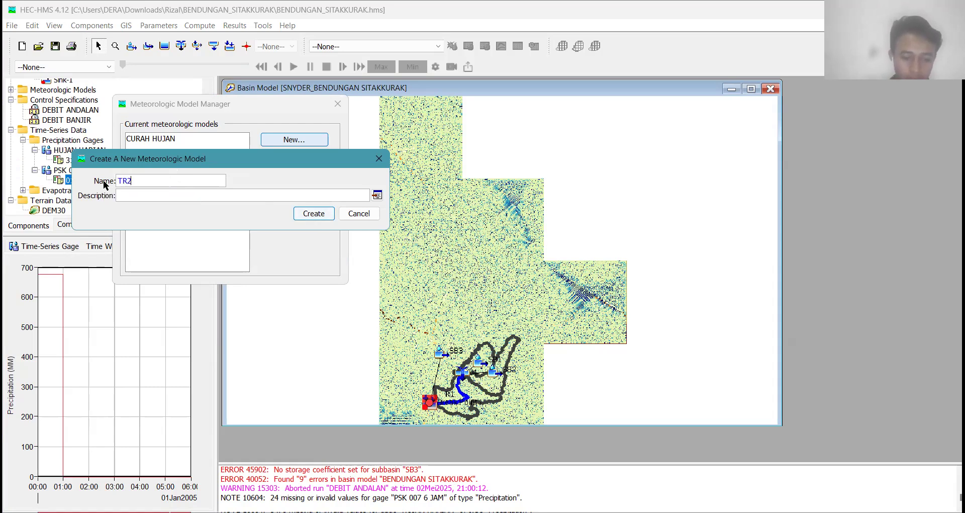
type(" THN")
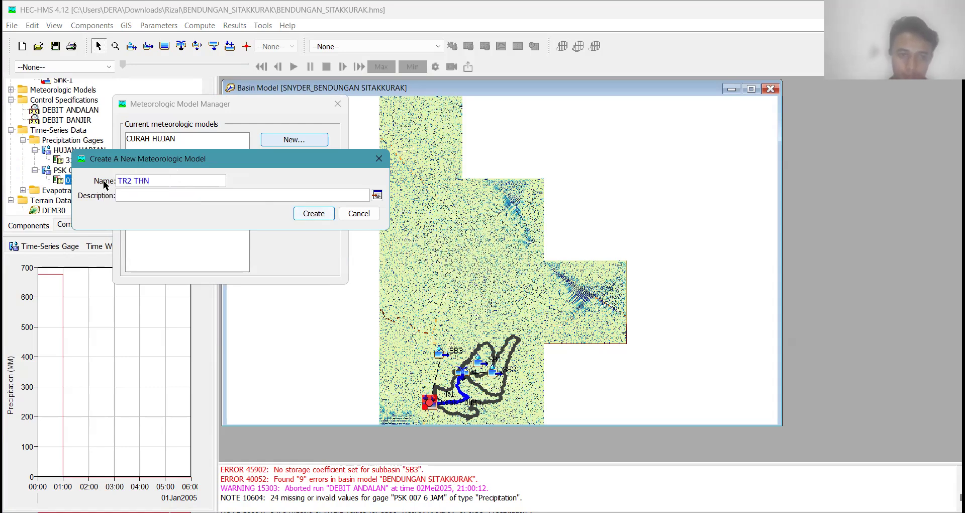
left_click(316, 213)
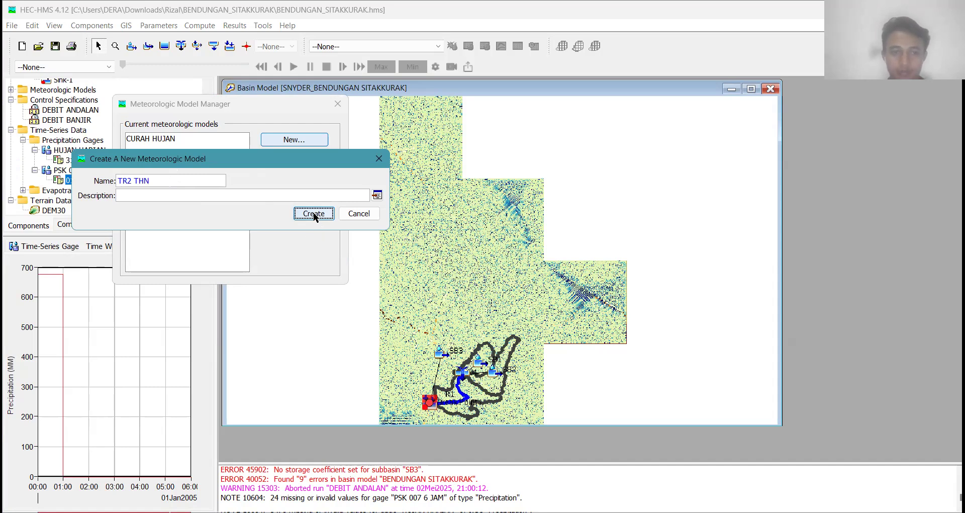
left_click(336, 102)
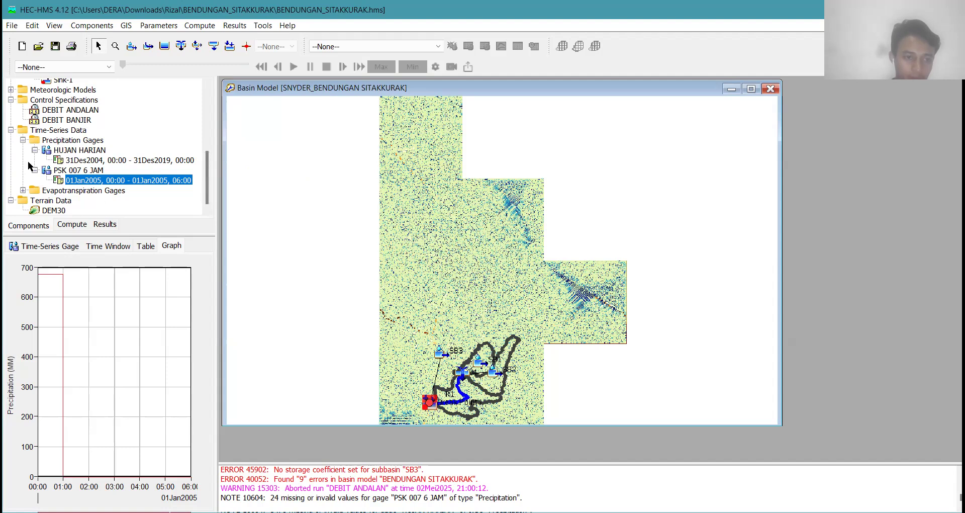
Collapse the basin, control specification, time-series and terrain folders in the component tree and expand the meteorologic models.
left_click(10, 130)
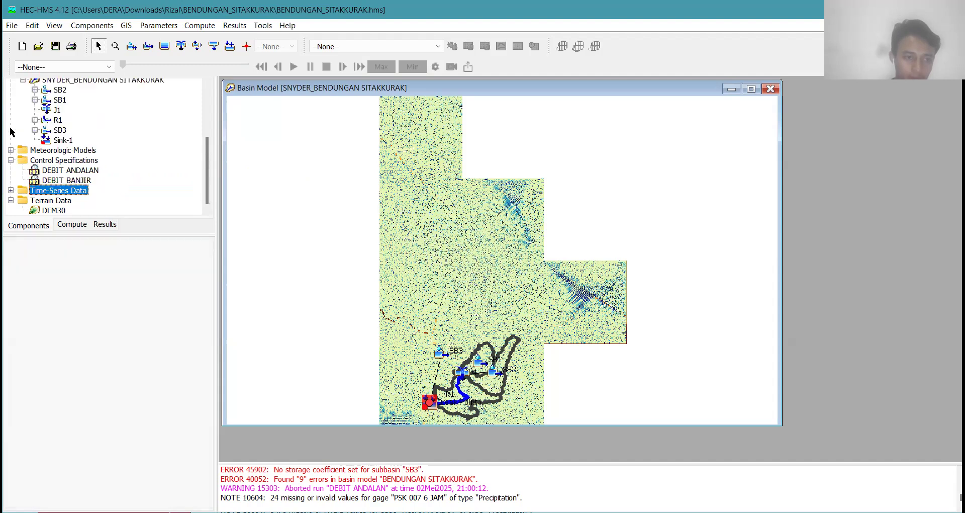
scroll(29, 156, "up", 3)
left_click(11, 95)
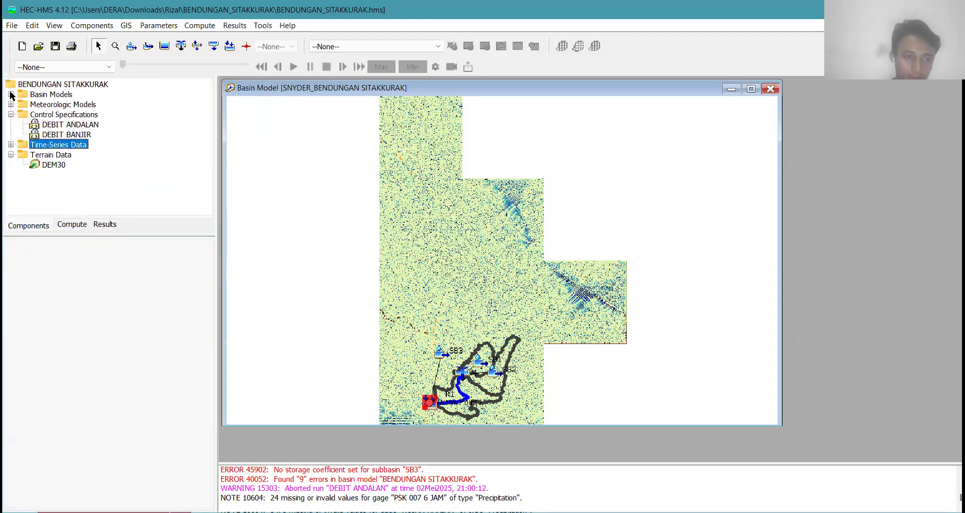
left_click(10, 145)
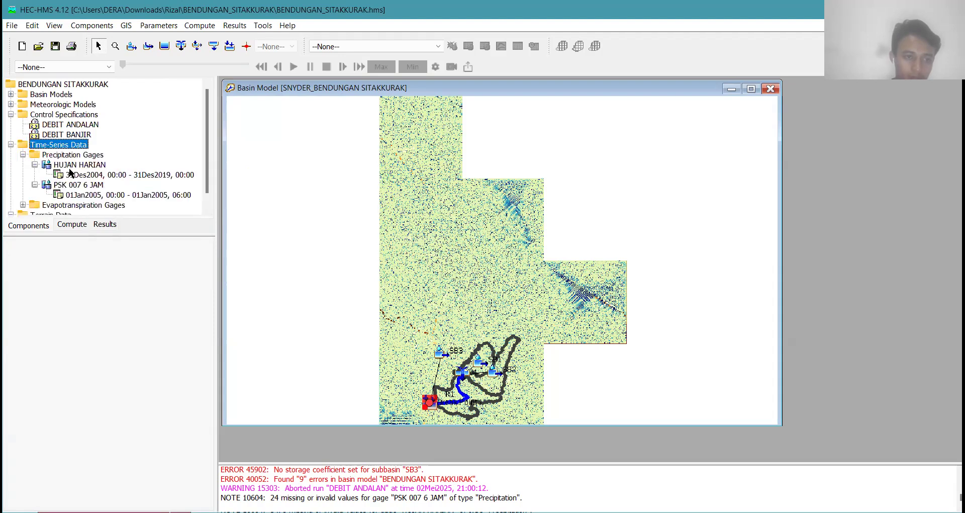
scroll(65, 170, "down", 1)
left_click(23, 190)
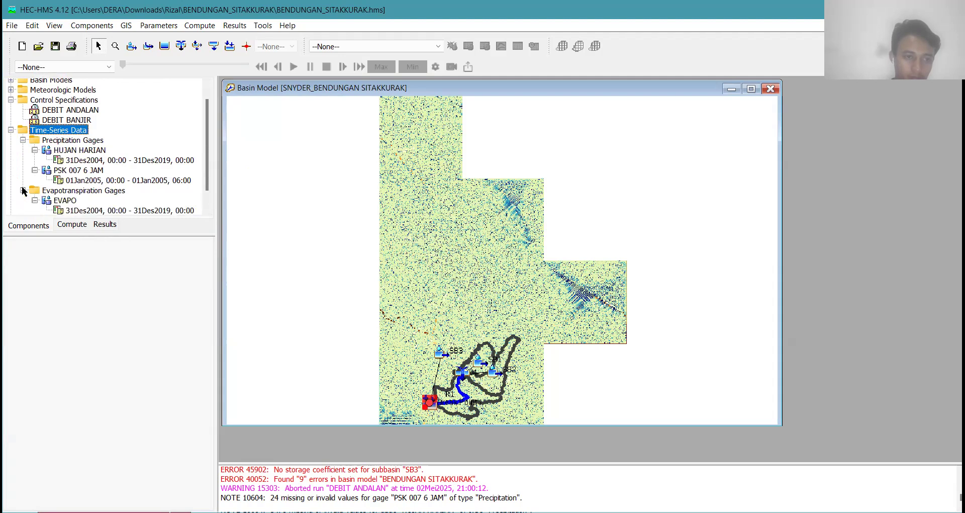
scroll(23, 193, "down", 1)
left_click(11, 200)
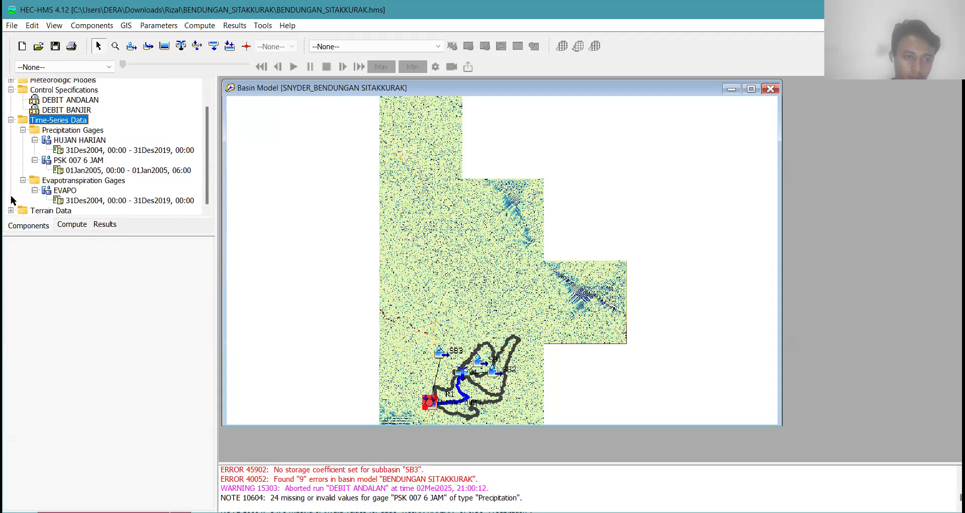
left_click(11, 120)
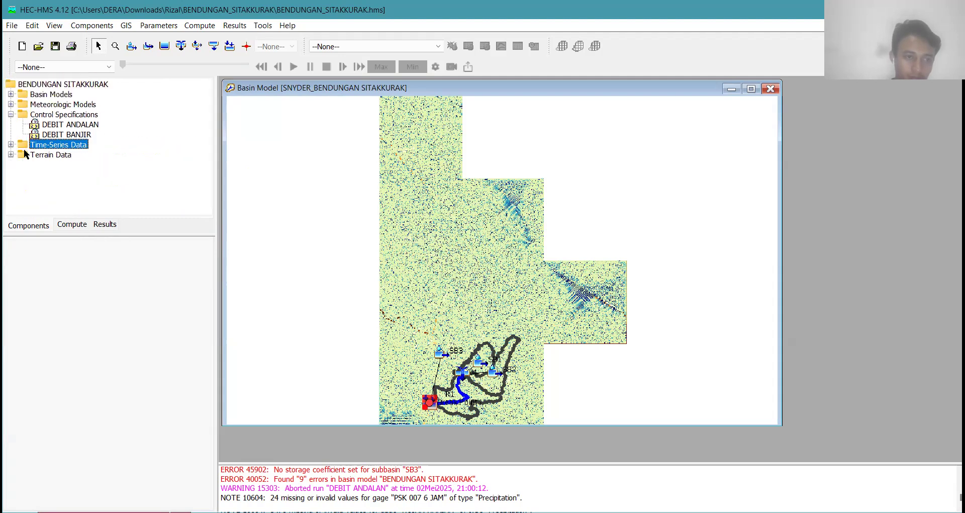
left_click(10, 114)
left_click(11, 104)
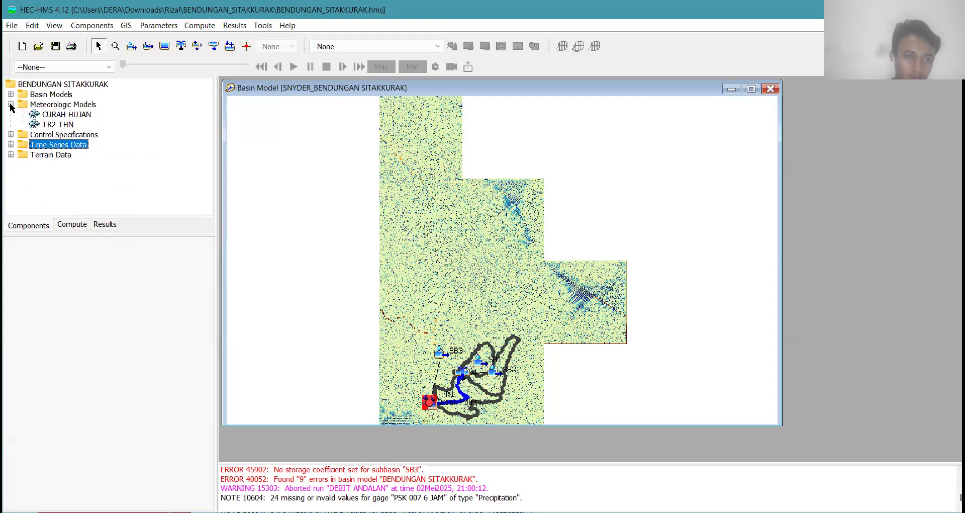
Open the TR2 THN meteorologic model and set its replacement of missing data to Set To Default.
double_click(47, 126)
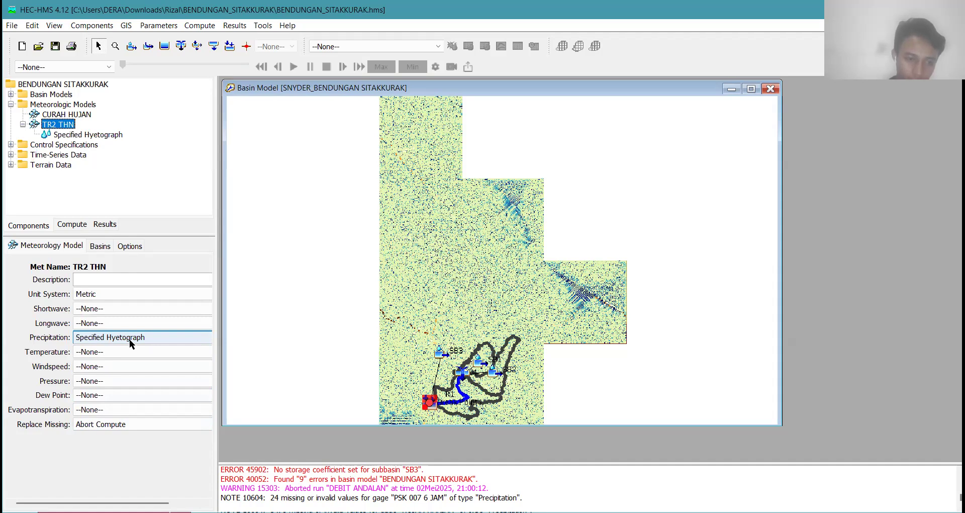
left_click(153, 426)
left_click(154, 426)
left_click(154, 426)
left_click(137, 446)
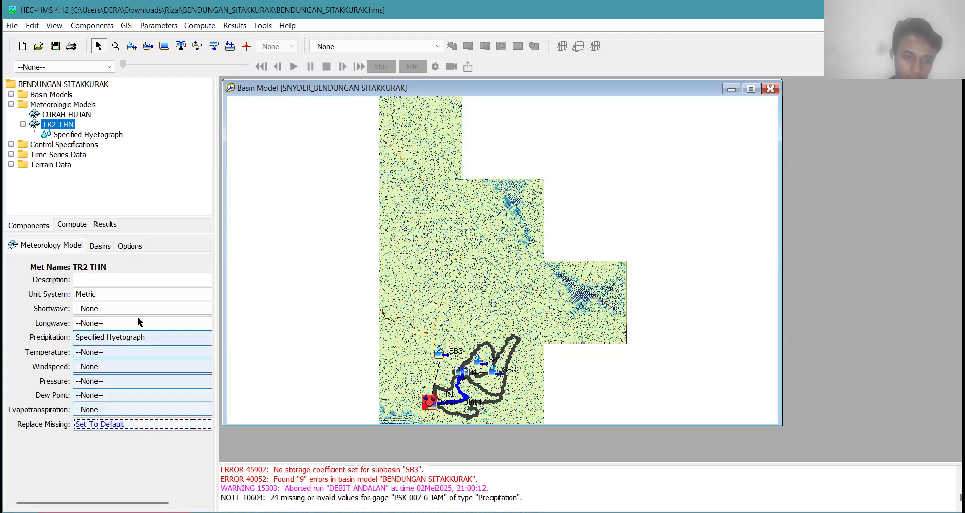
Include the subbasins of the SNYDER_BENDUNGAN SITAKKURAK basin model in the TR2 THN meteorologic model.
left_click(100, 247)
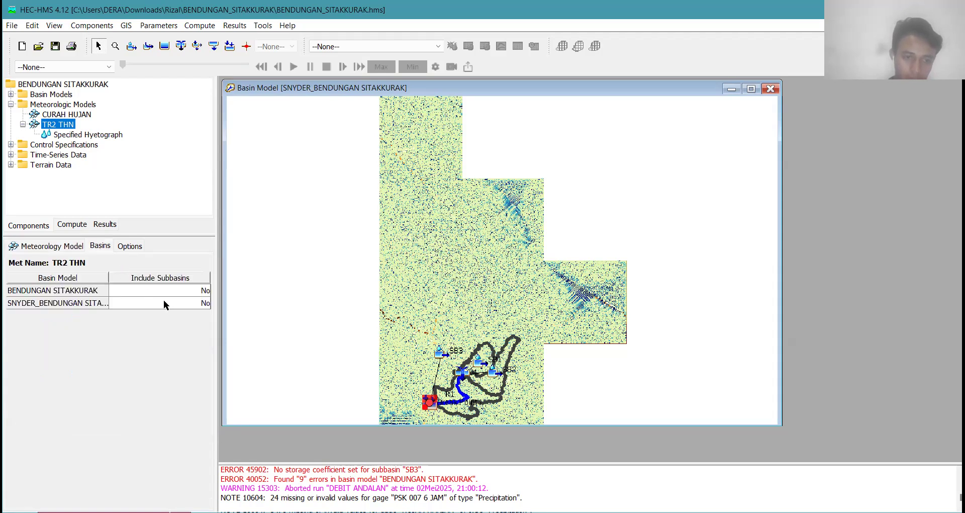
left_click(184, 290)
left_click(189, 303)
left_click(189, 303)
left_click(176, 324)
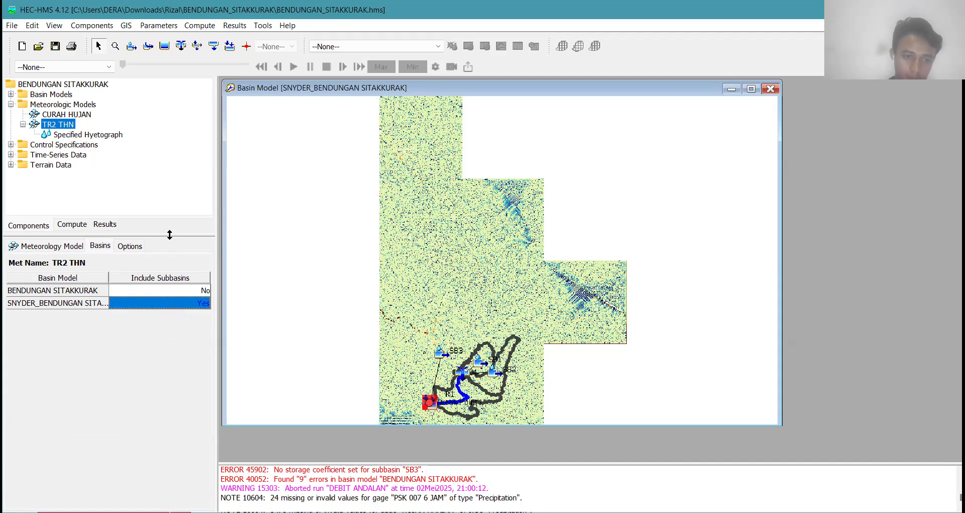
Set Total Override to Yes for the TR2 THN meteorologic model and save the project.
left_click(130, 246)
left_click(141, 280)
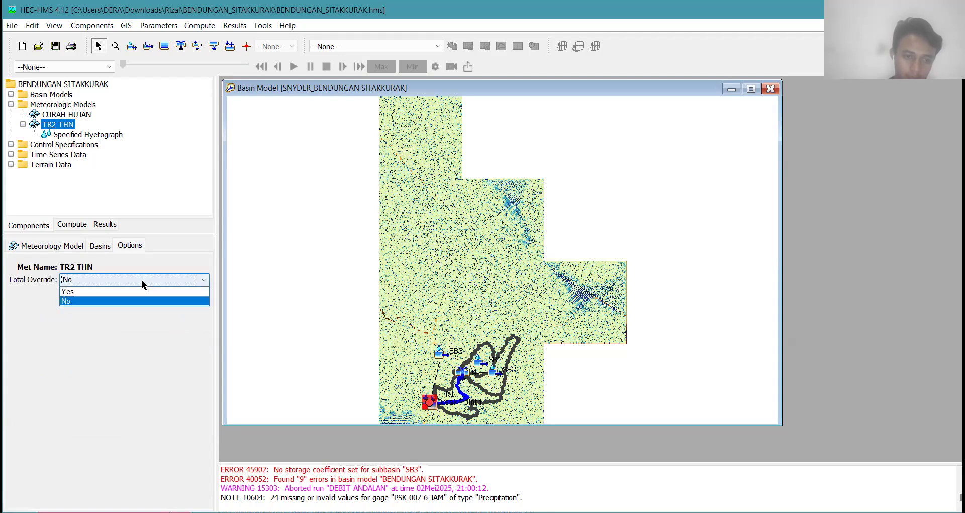
left_click(143, 291)
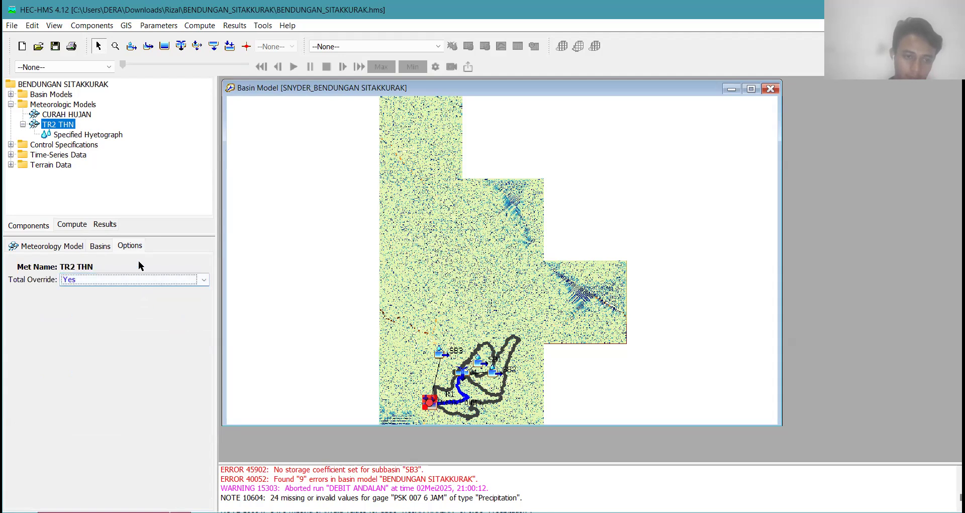
left_click(55, 47)
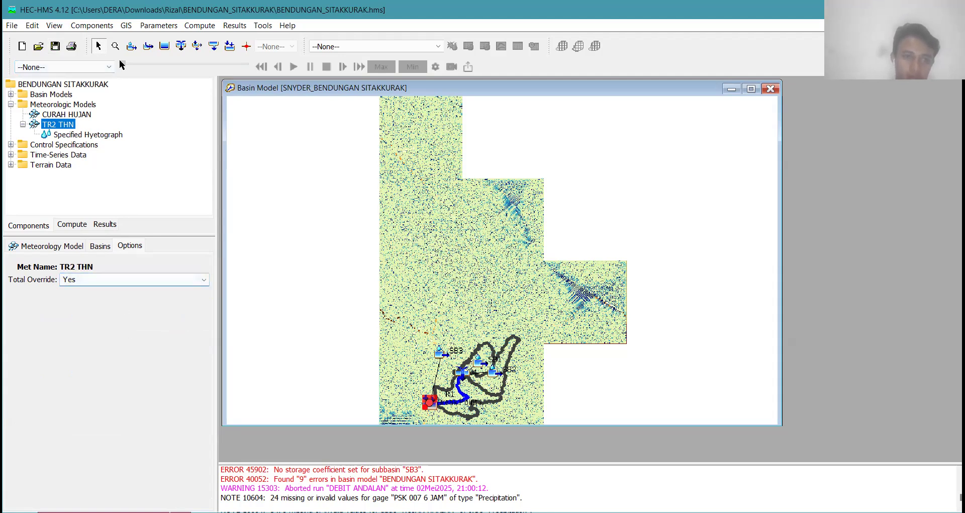
Assign the PSK 007 6 JAM gage to subbasins SB1, SB2 and SB3 in the TR2 THN specified hyetograph.
left_click(95, 24)
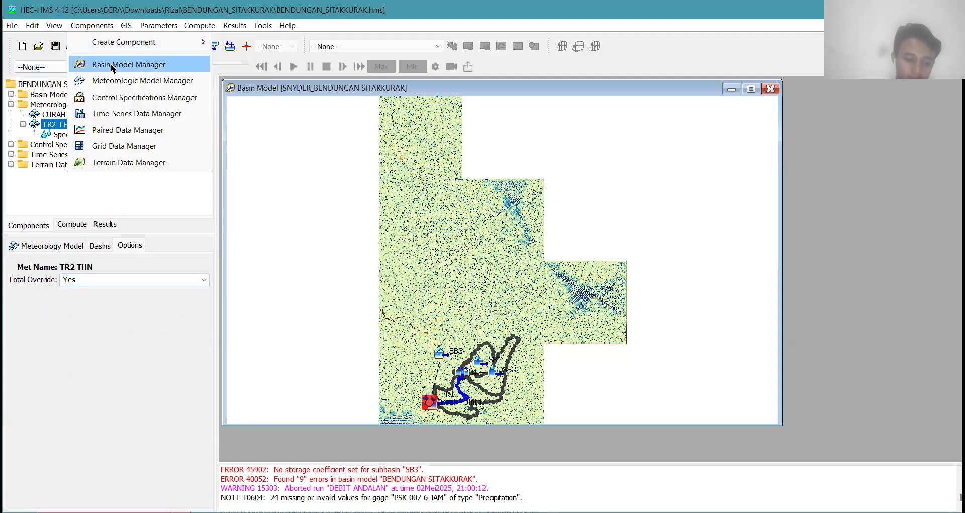
left_click(104, 205)
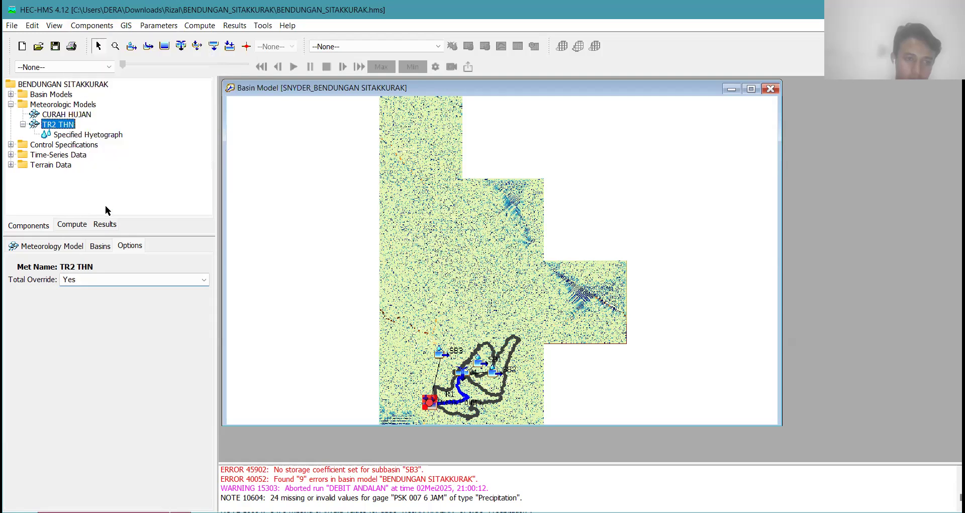
left_click(80, 135)
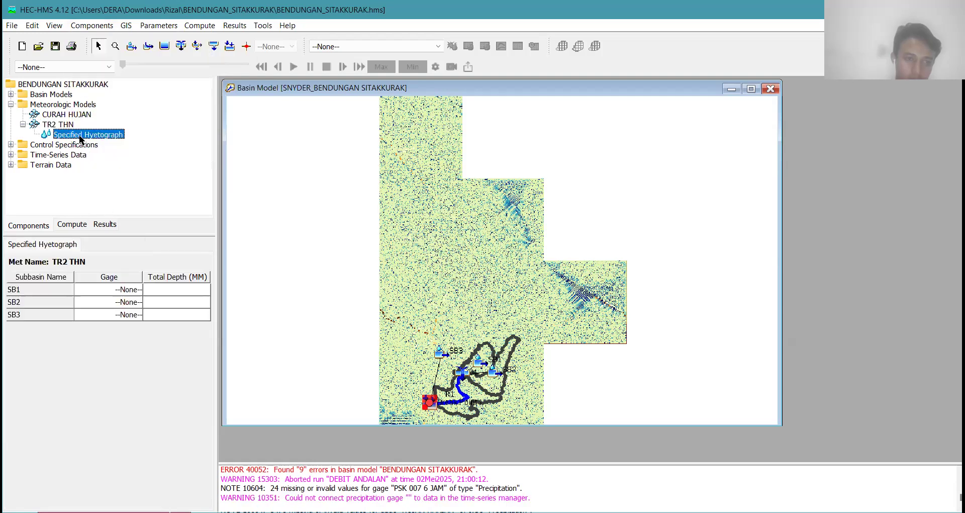
left_click(133, 293)
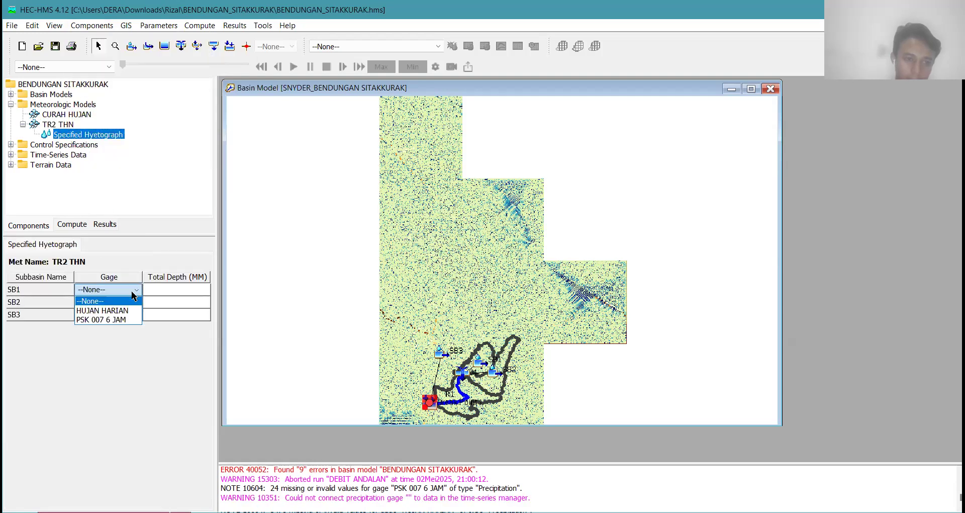
left_click(122, 320)
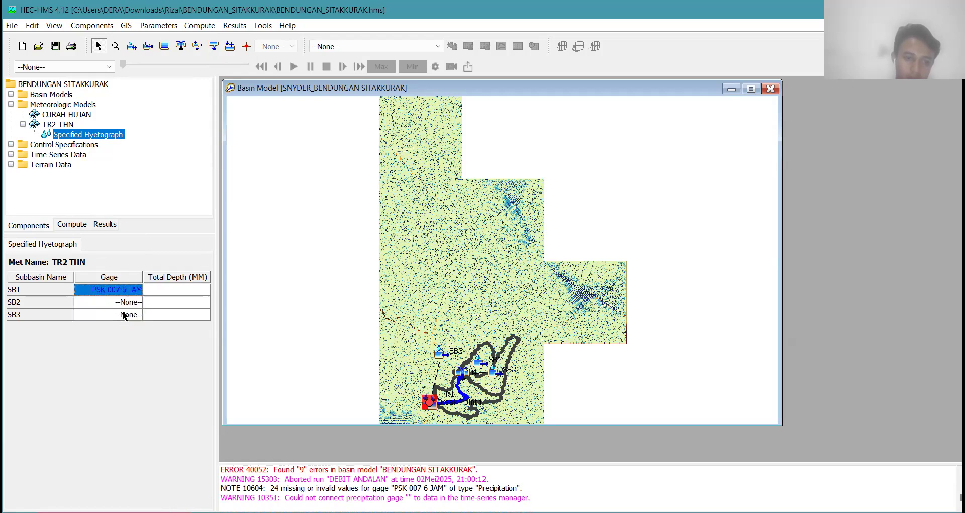
left_click(121, 302)
left_click(127, 332)
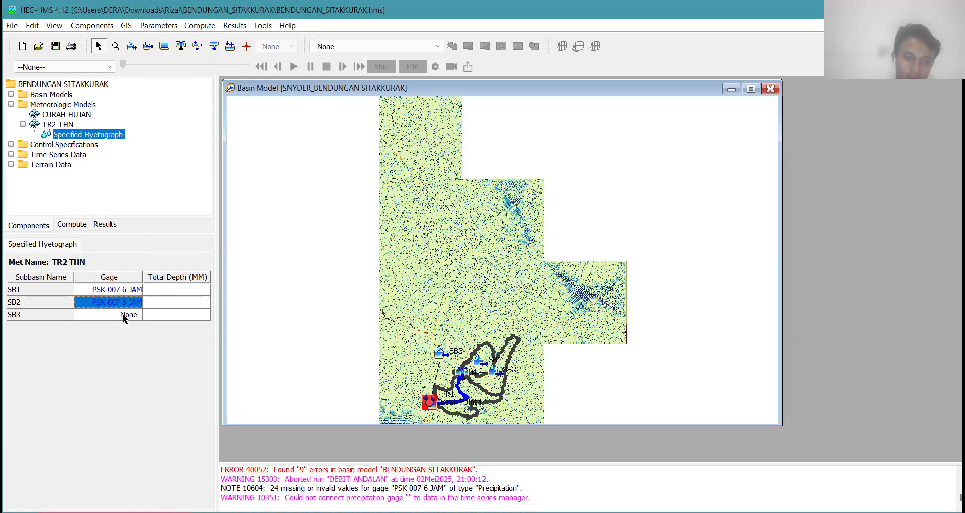
left_click(122, 314)
left_click(121, 345)
Copy the rainfall depth from the other application and set the total depth of SB1, SB2 and SB3 to 140.535 mm.
left_click(176, 290)
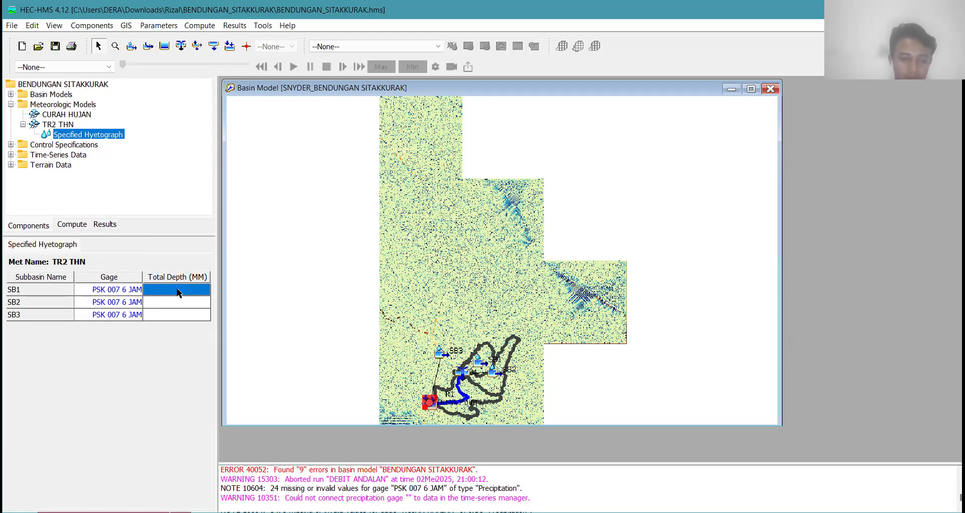
left_click(112, 315)
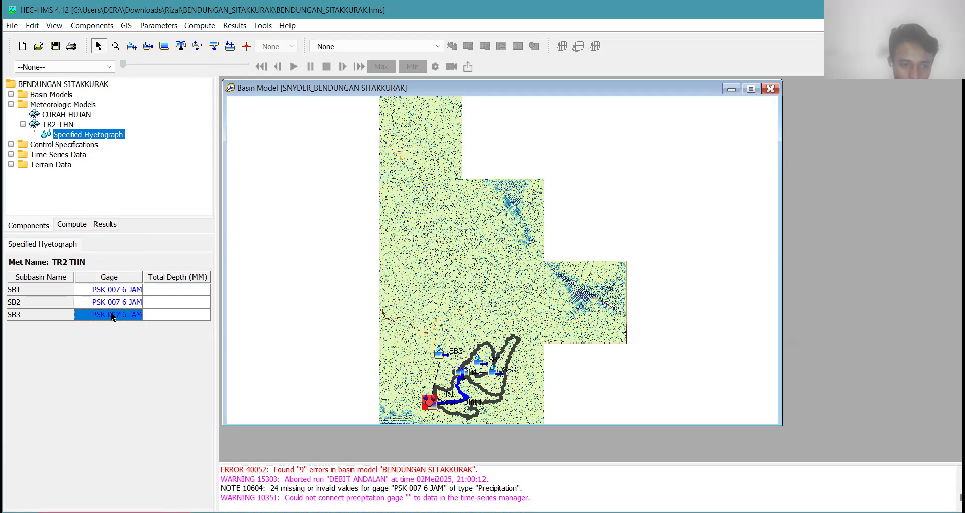
left_click(189, 288)
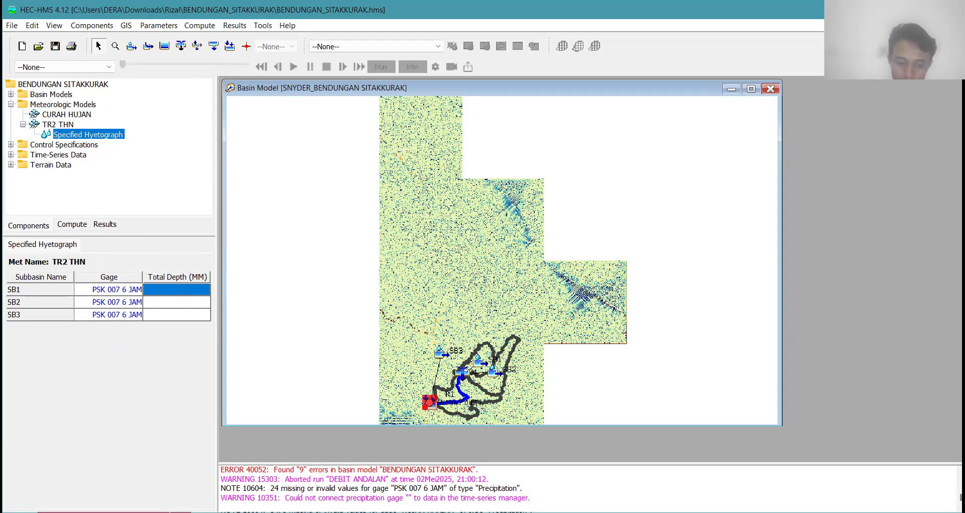
key("alt+Tab")
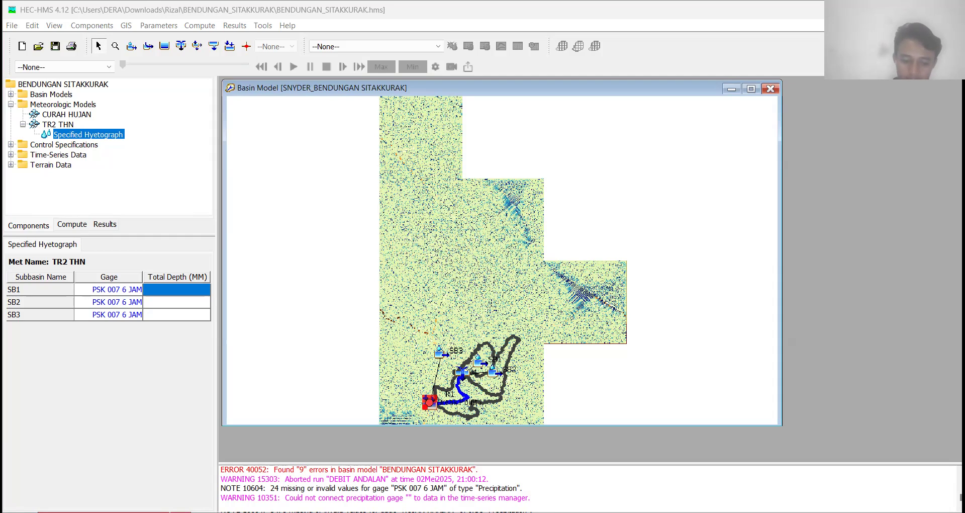
right_click(189, 292)
left_click(206, 318)
left_click(194, 301)
left_click(191, 290)
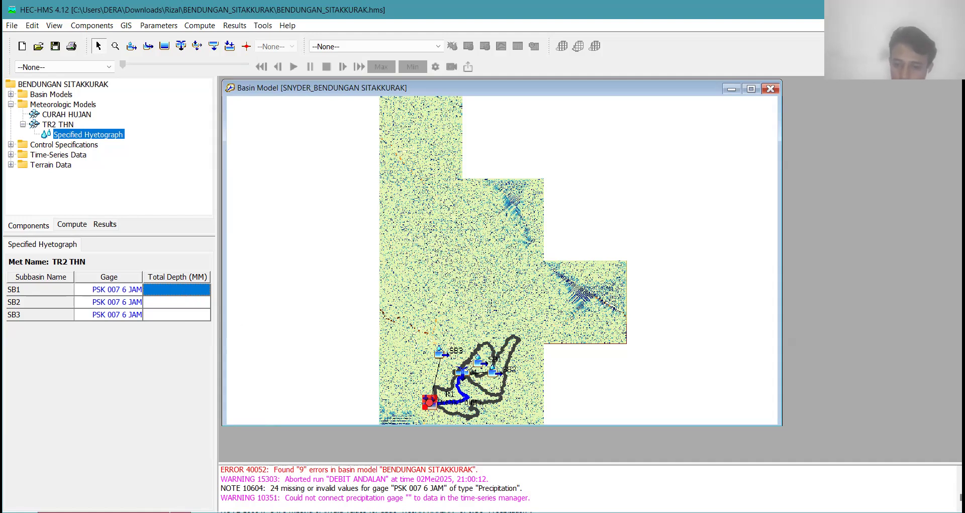
key("alt+Tab")
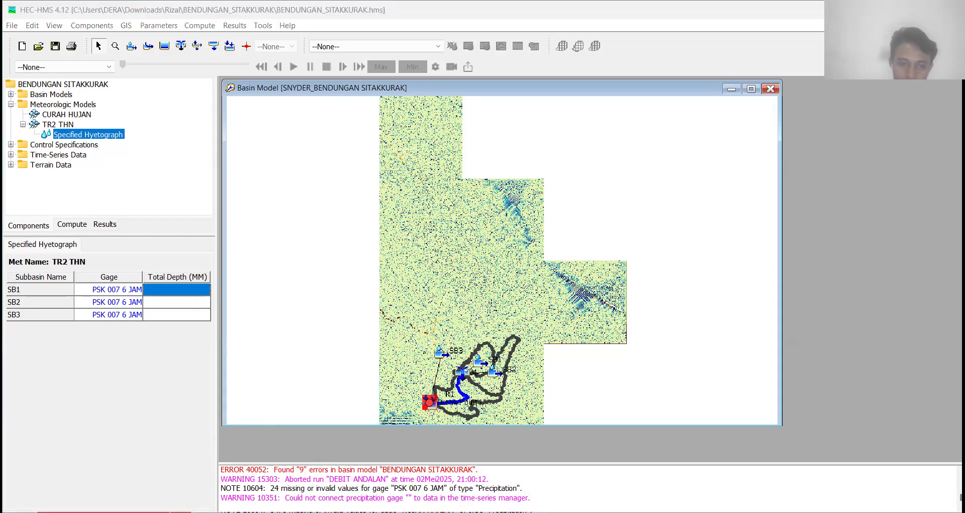
key("alt+Tab")
key("ctrl+v")
left_click(189, 301)
key("ctrl+v")
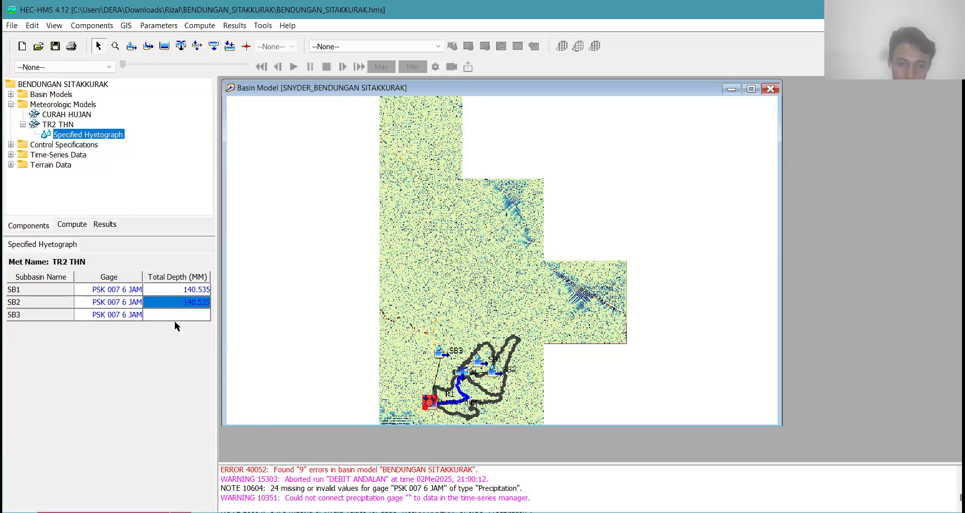
left_click(187, 313)
key("ctrl+v")
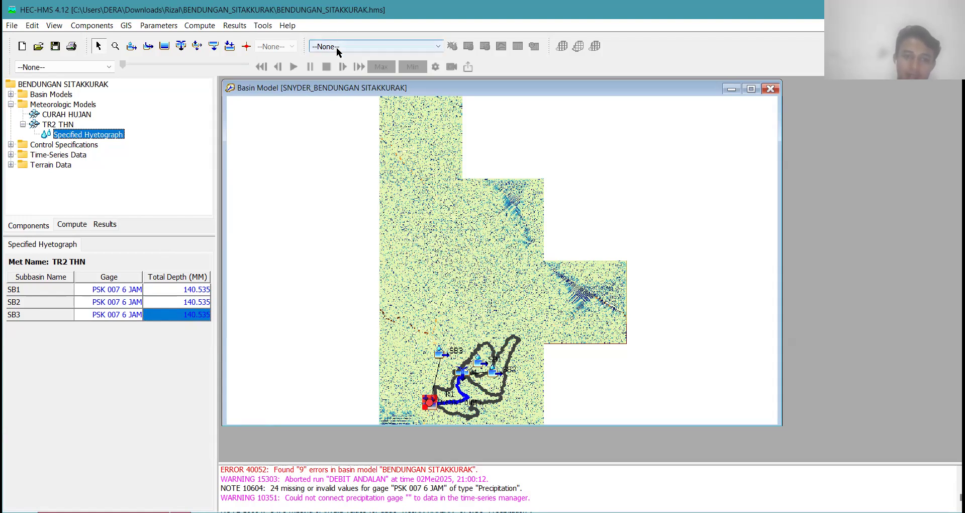
Start creating a new simulation run and name it TR2 THN.
left_click(198, 25)
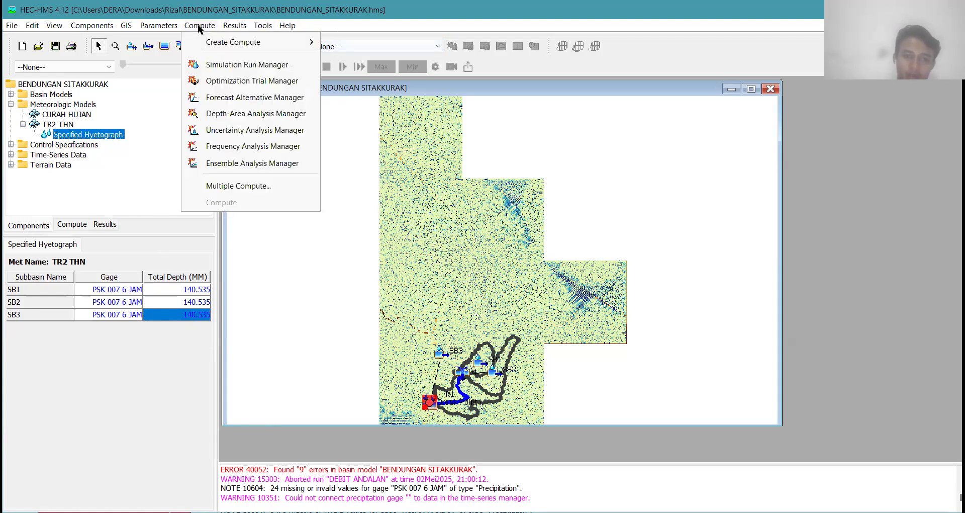
left_click(226, 66)
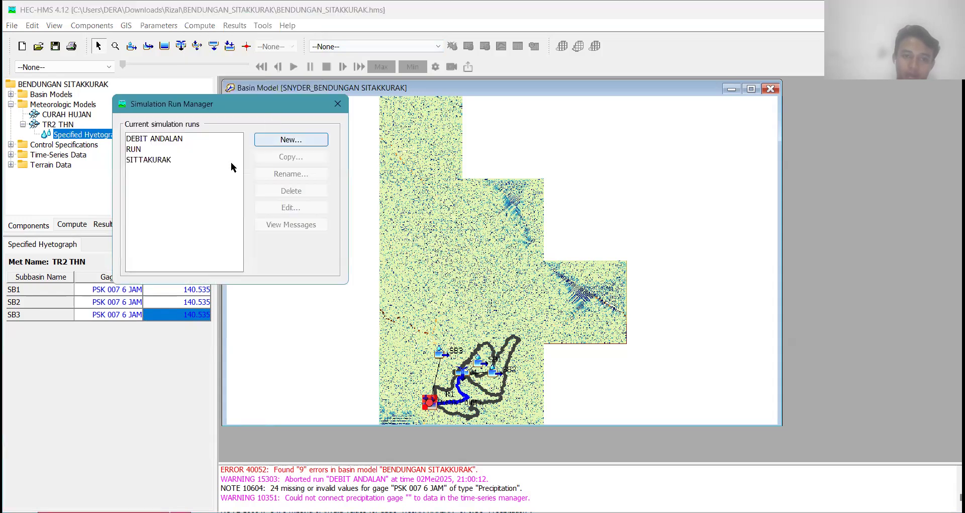
left_click(277, 139)
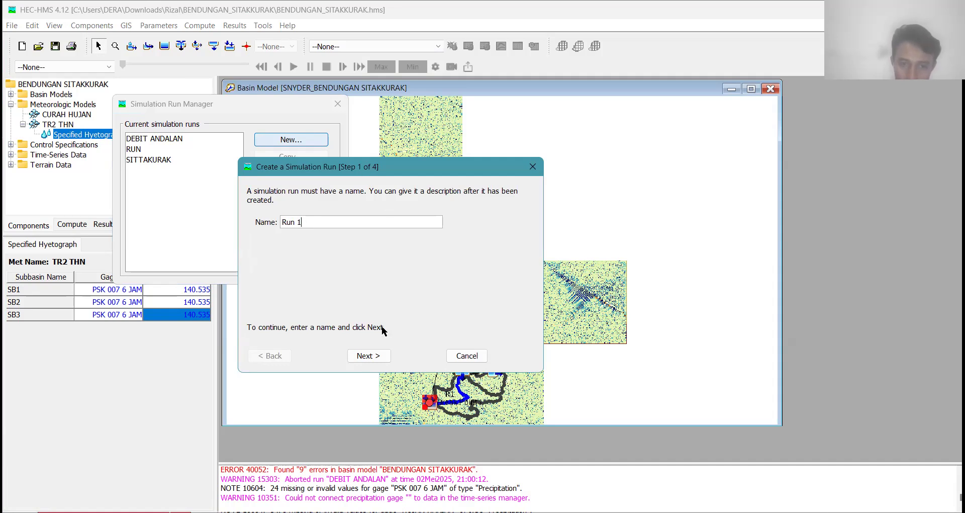
left_click(442, 224)
key("BackSpace")
key("BackSpace")
key("BackSpace")
key("BackSpace")
key("BackSpace")
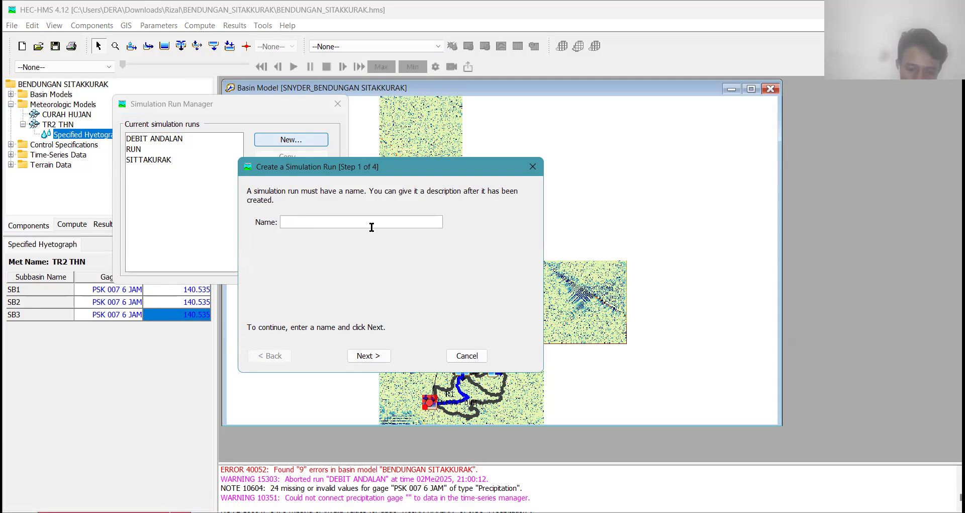
type("TR2 THN")
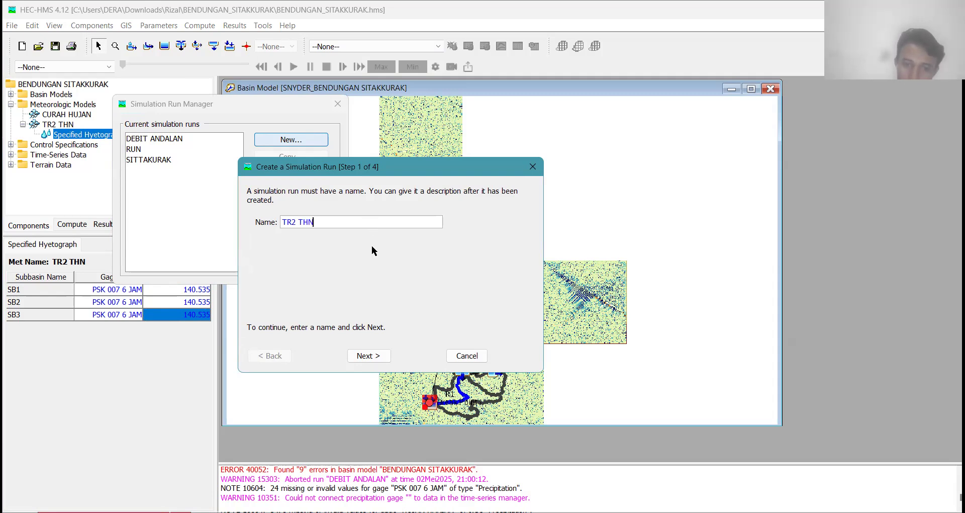
left_click(369, 354)
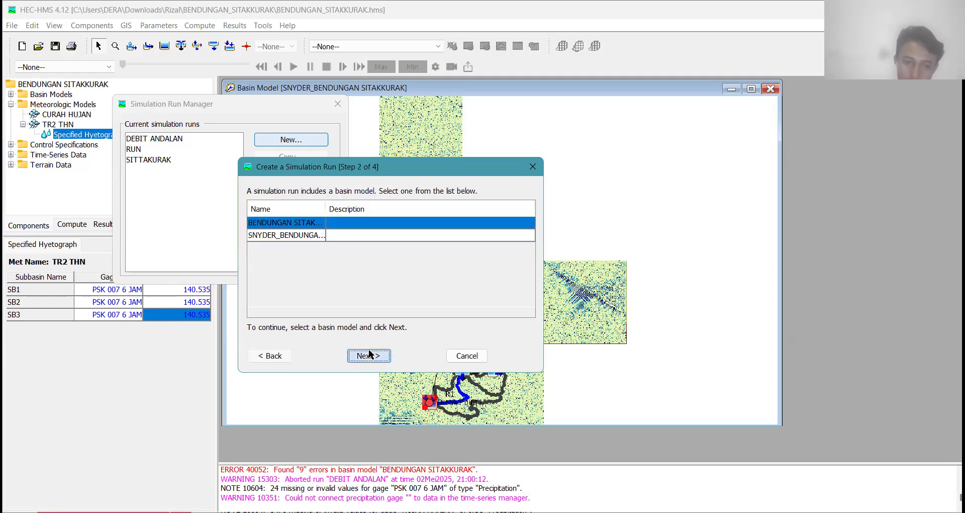
Finish creating the run with the SNYDER_BENDUNGAN SITAKKURAK basin model, TR2 THN meteorologic model and DEBIT BANJIR control specification.
left_click(325, 236)
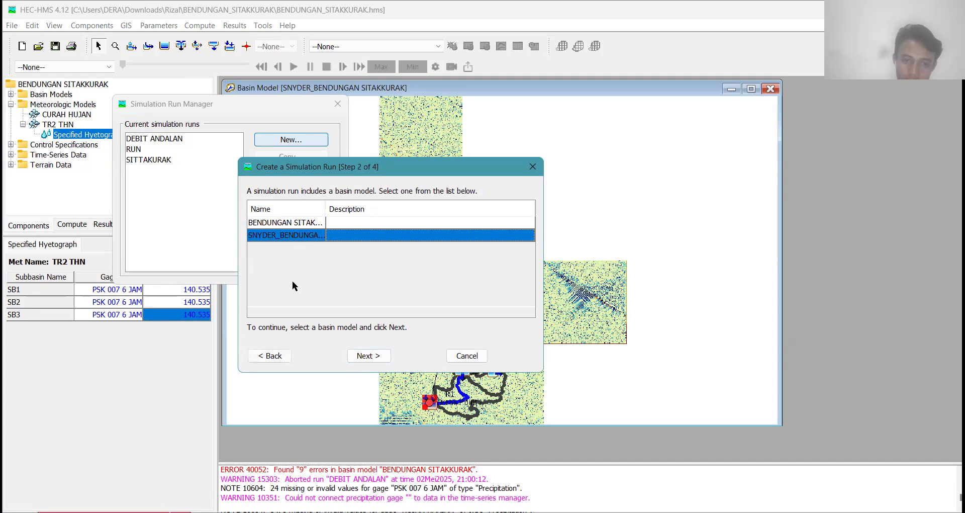
left_click(381, 355)
left_click(268, 246)
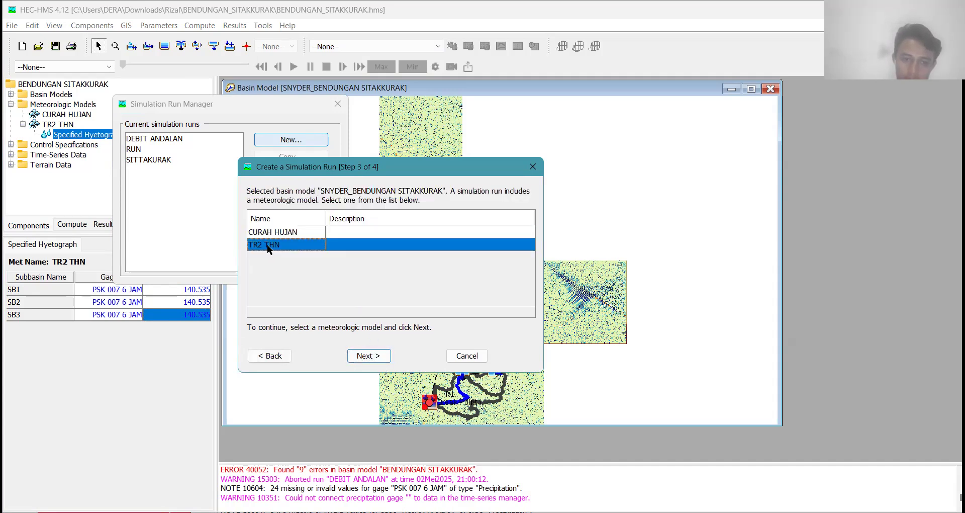
left_click(365, 357)
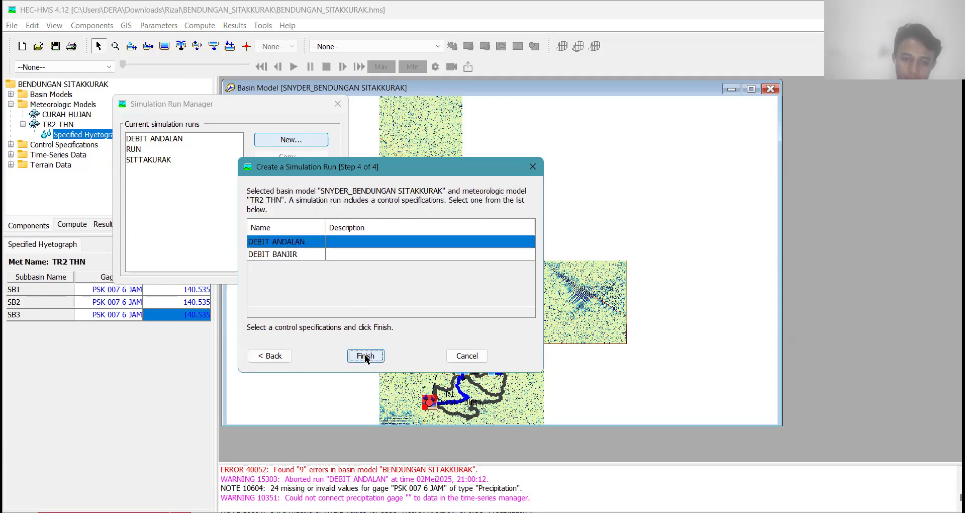
left_click(291, 254)
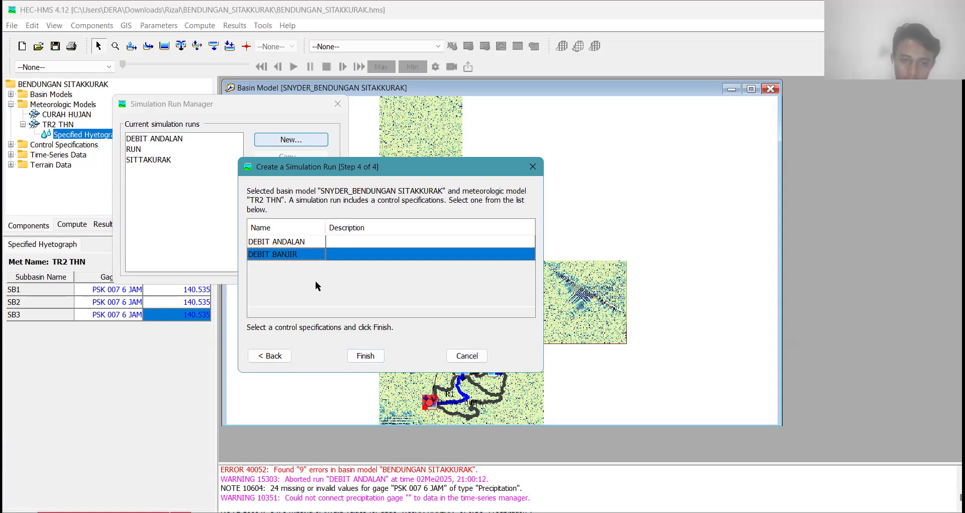
left_click(367, 356)
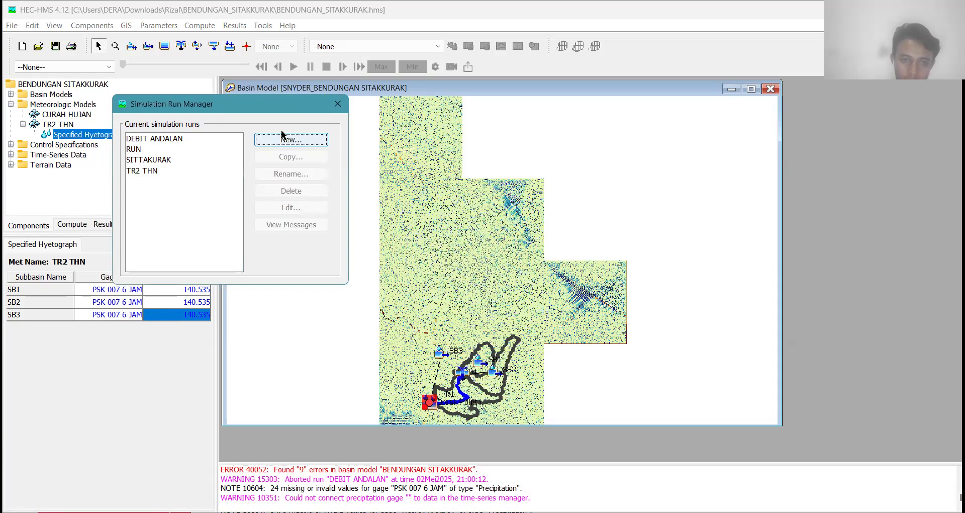
left_click(339, 105)
Make TR2 THN the current simulation run and compute it.
left_click(375, 47)
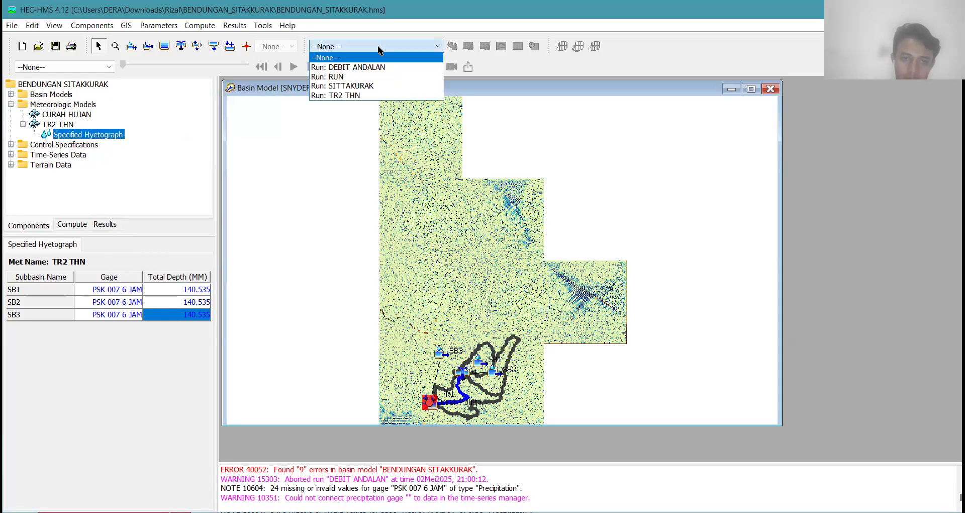
left_click(381, 95)
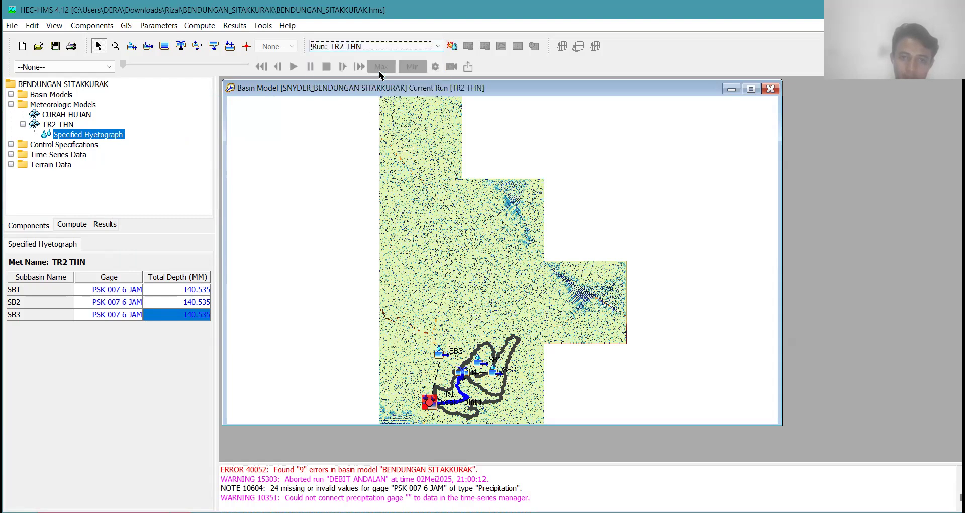
left_click(452, 45)
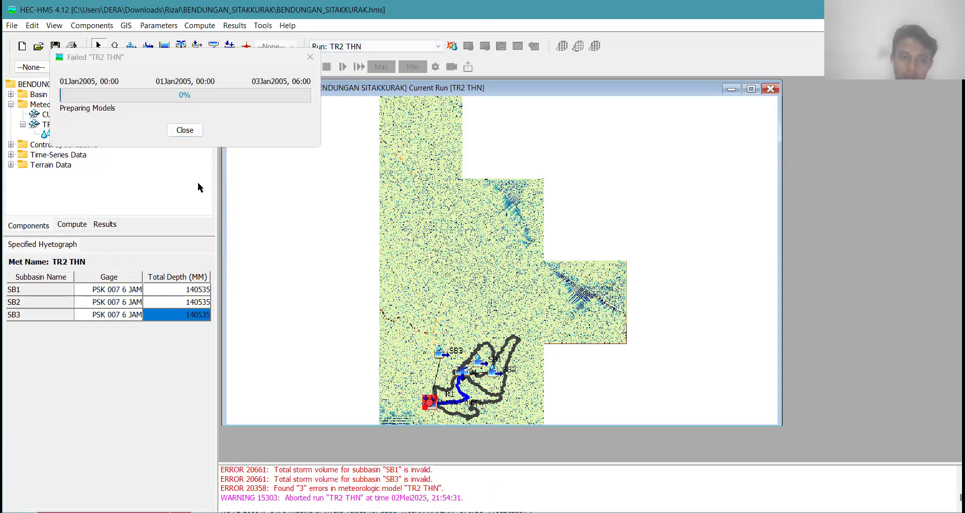